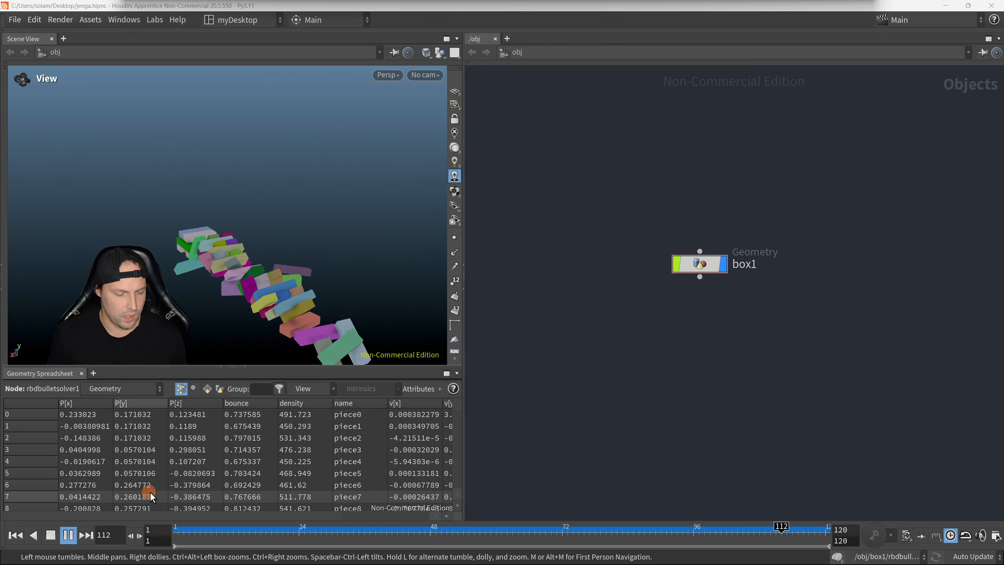
Step: Stop the tower simulation playback and return the timeline to frame 1
{"action": "left_click", "coordinate": [51, 534]}
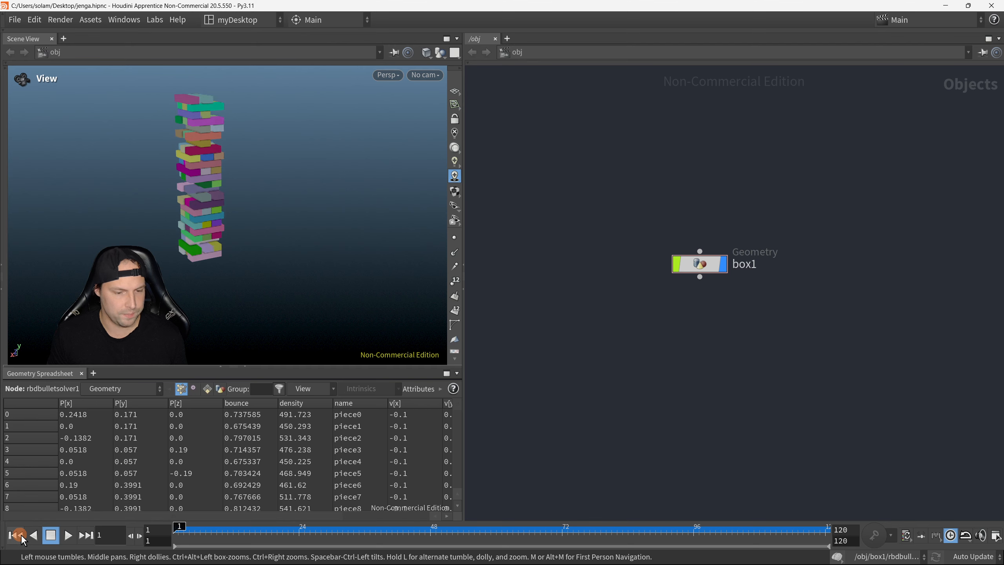
{"action": "left_click", "coordinate": [15, 535]}
Step: Add a new Geometry object above box1 in the object network
{"action": "middle_click_drag", "start_coordinate": [629, 269], "coordinate": [538, 333]}
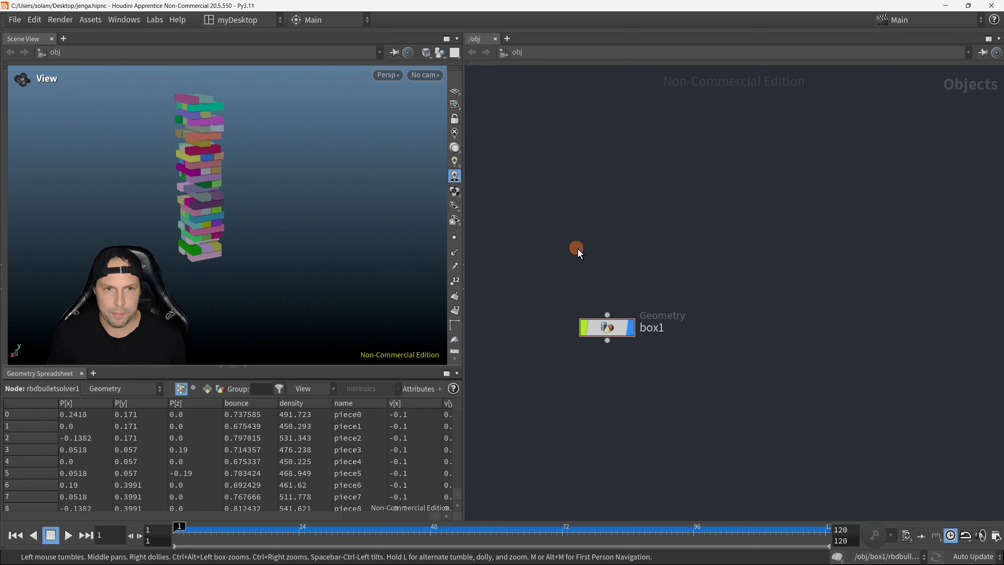
{"action": "key", "text": "Tab"}
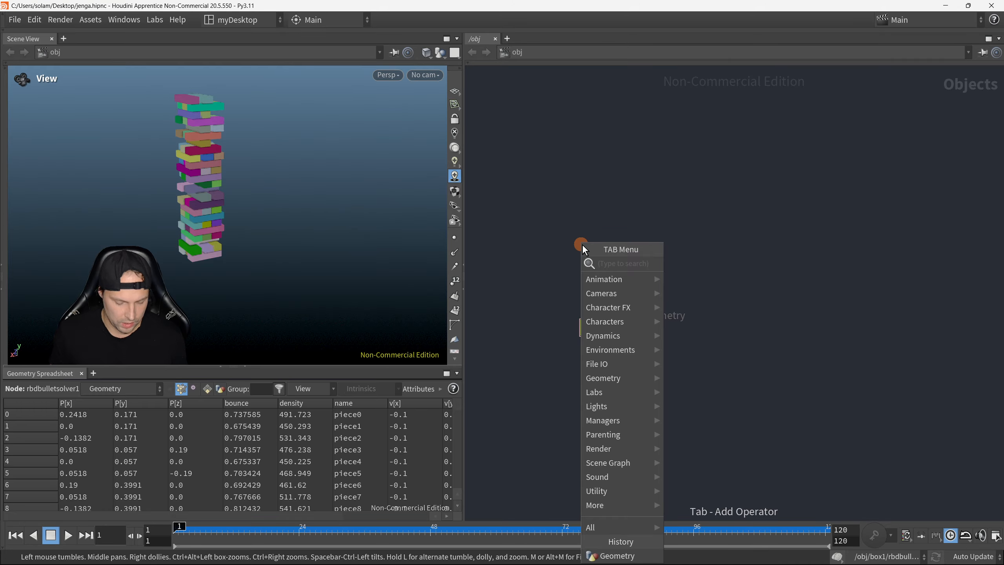
{"action": "type", "text": "geom"}
{"action": "key", "text": "Return"}
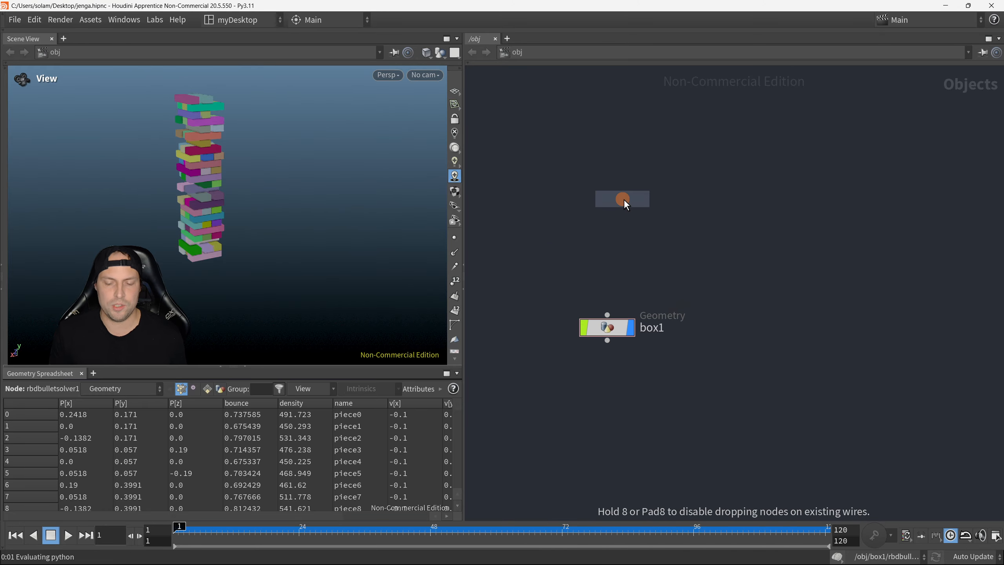
{"action": "left_click", "coordinate": [610, 204]}
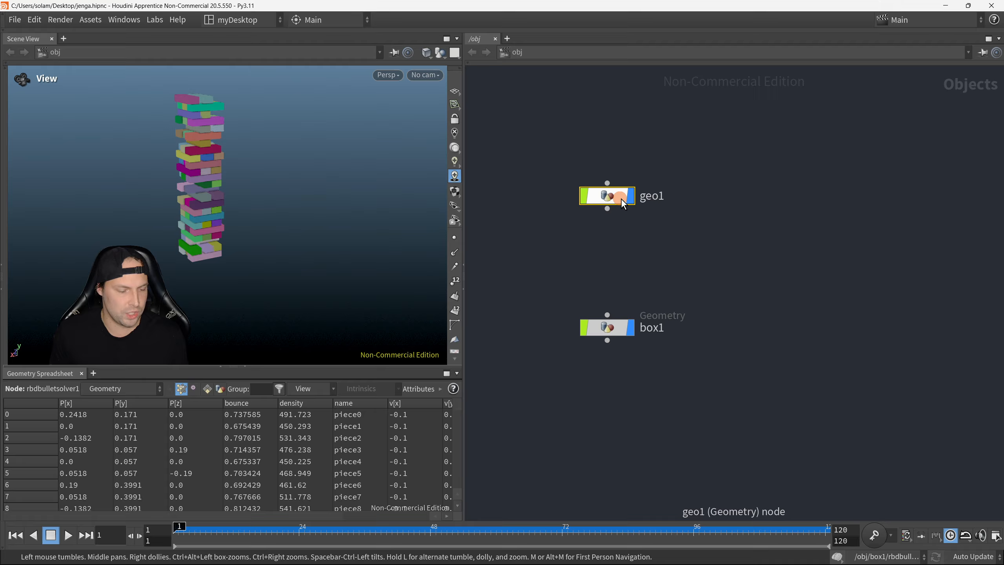
{"action": "key", "text": "F8"}
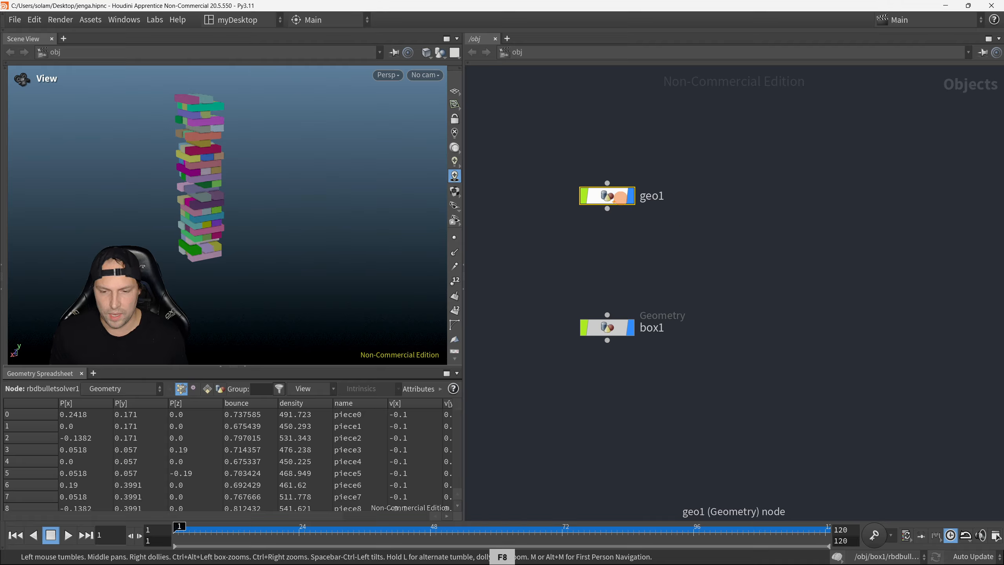
{"action": "left_click_drag", "start_coordinate": [560, 170], "coordinate": [677, 231]}
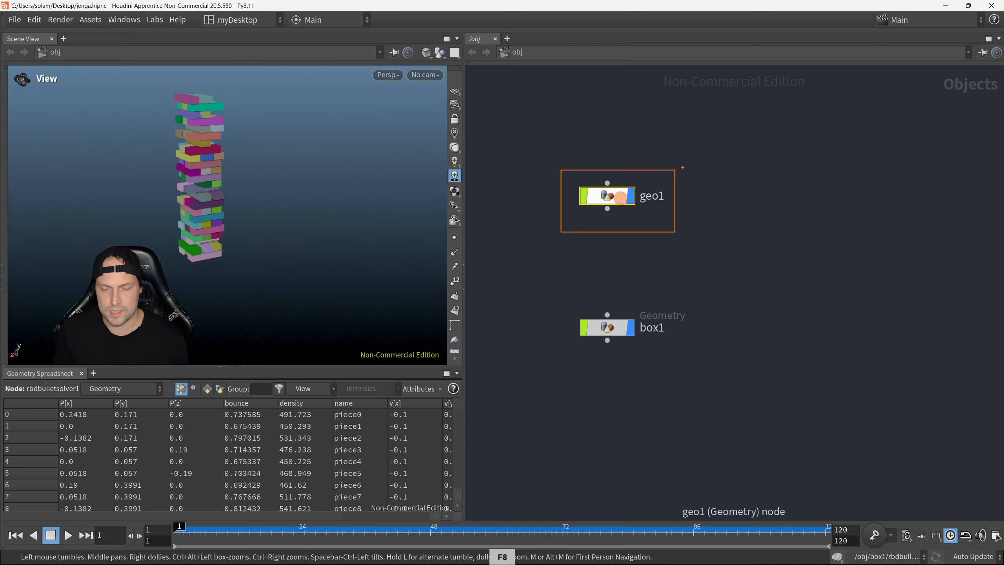
{"action": "right_click", "coordinate": [668, 234]}
Step: Delete the geo1 object from the object network
{"action": "middle_click_drag", "start_coordinate": [649, 327], "coordinate": [663, 298]}
{"action": "scroll", "coordinate": [569, 263], "scroll_direction": "up", "scroll_amount": 2}
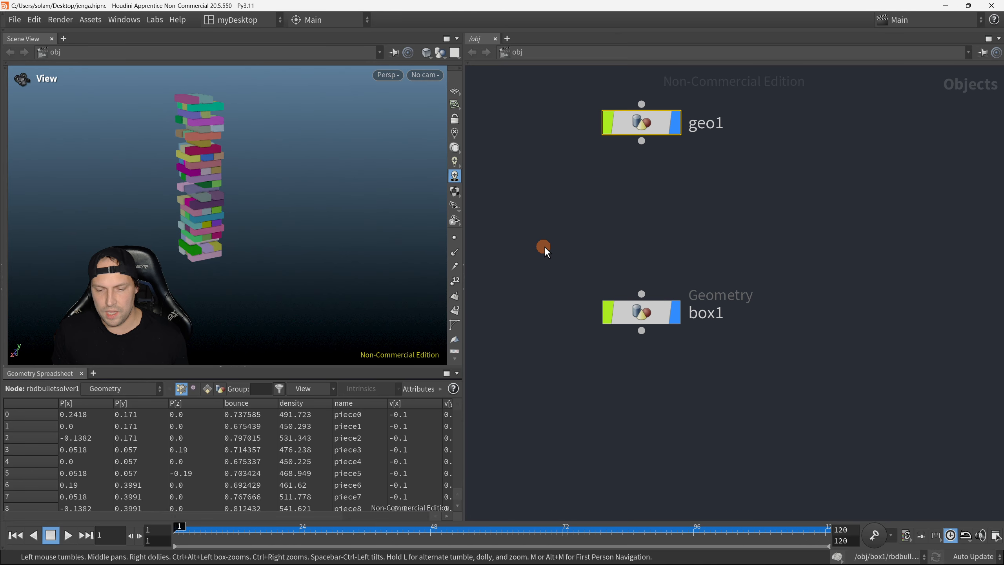
{"action": "left_click_drag", "start_coordinate": [544, 247], "coordinate": [795, 363]}
{"action": "scroll", "coordinate": [773, 298], "scroll_direction": "down", "scroll_amount": 2}
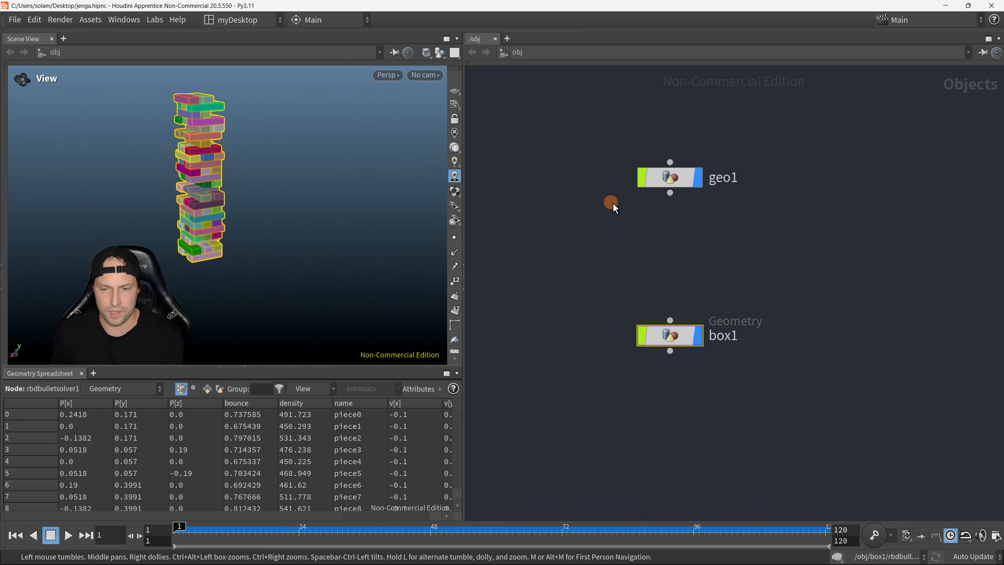
{"action": "left_click_drag", "start_coordinate": [540, 112], "coordinate": [800, 206]}
{"action": "key", "text": "Delete"}
Step: Enter the network inside the box1 object and look over its block and stacking node groups
{"action": "left_click_drag", "start_coordinate": [572, 273], "coordinate": [813, 397]}
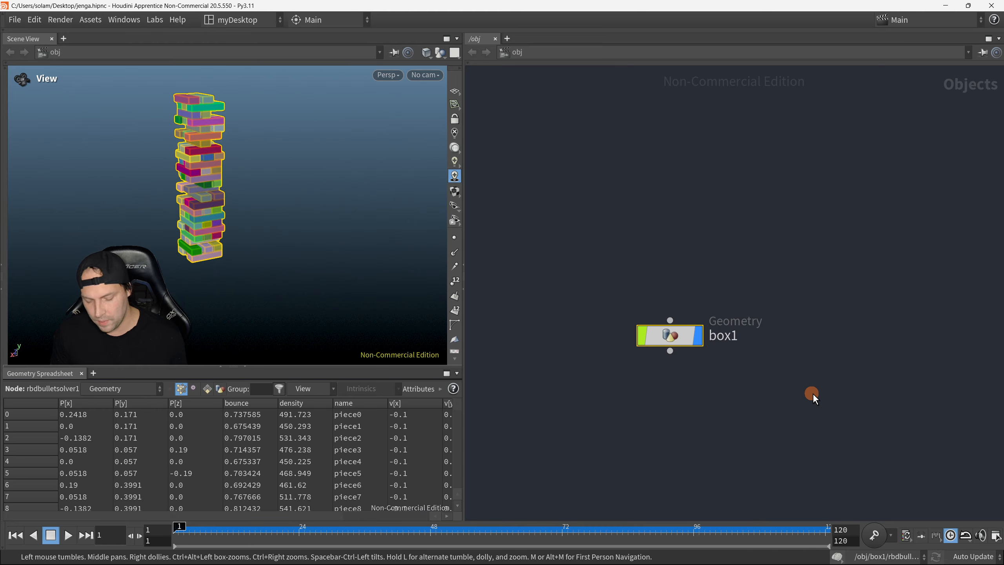
{"action": "key", "text": "Return"}
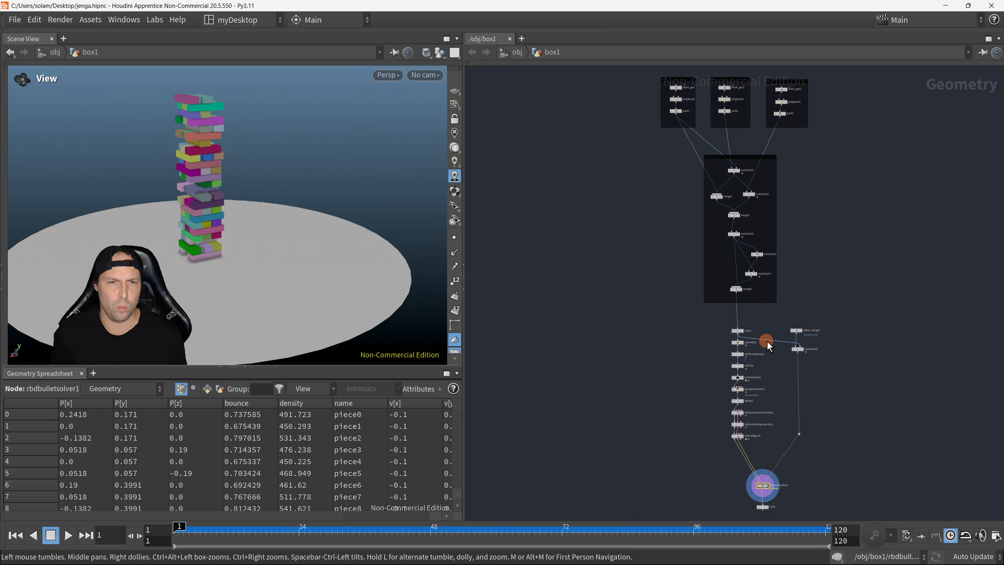
{"action": "scroll", "coordinate": [815, 382], "scroll_direction": "down", "scroll_amount": 3}
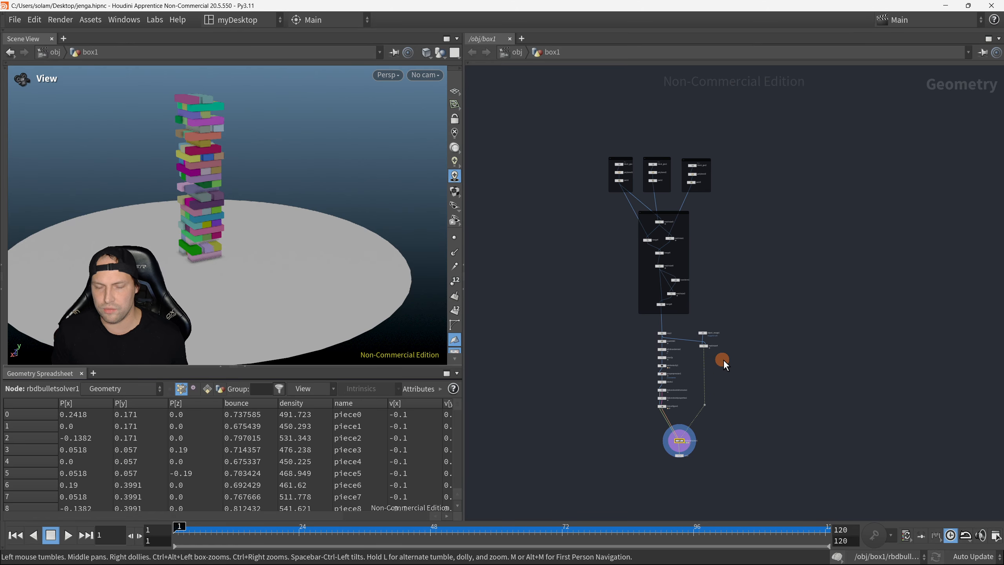
{"action": "scroll", "coordinate": [721, 328], "scroll_direction": "up", "scroll_amount": 5}
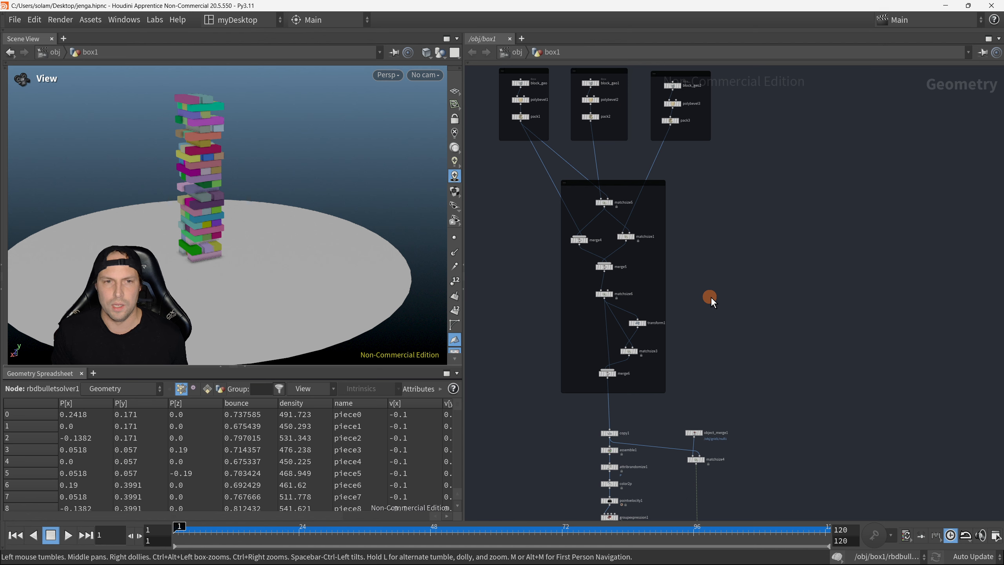
{"action": "middle_click_drag", "start_coordinate": [713, 279], "coordinate": [714, 302]}
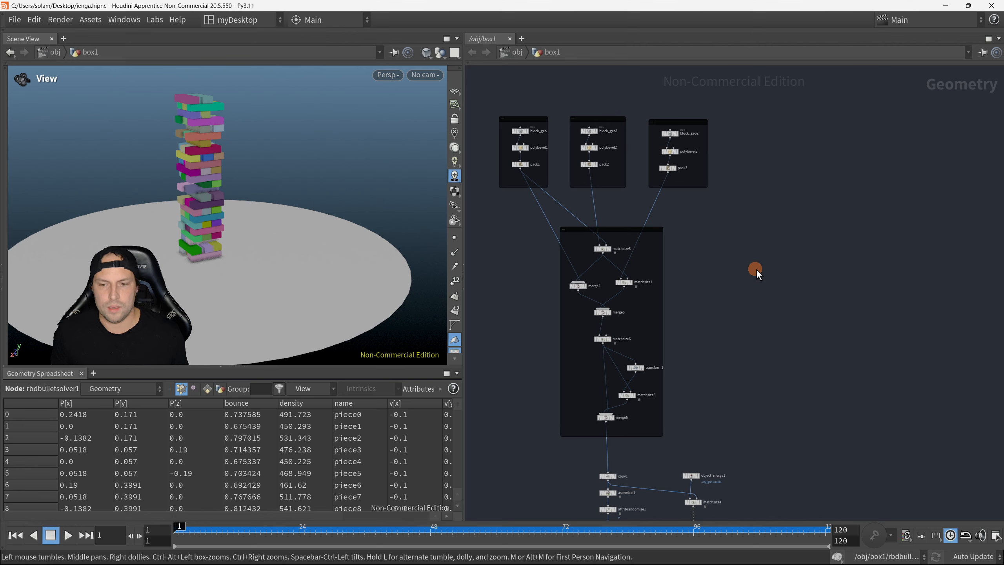
{"action": "mouse_move", "coordinate": [755, 269]}
{"action": "middle_mouse_down"}
{"action": "mouse_move", "coordinate": [766, 375]}
{"action": "mouse_move", "coordinate": [716, 364]}
{"action": "middle_mouse_up"}
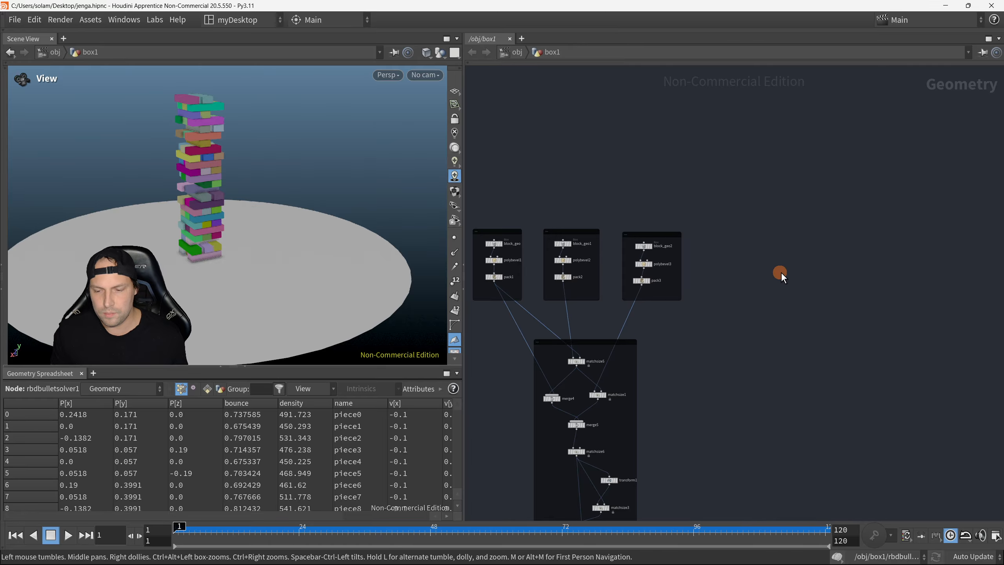
{"action": "middle_click_drag", "start_coordinate": [777, 271], "coordinate": [738, 257]}
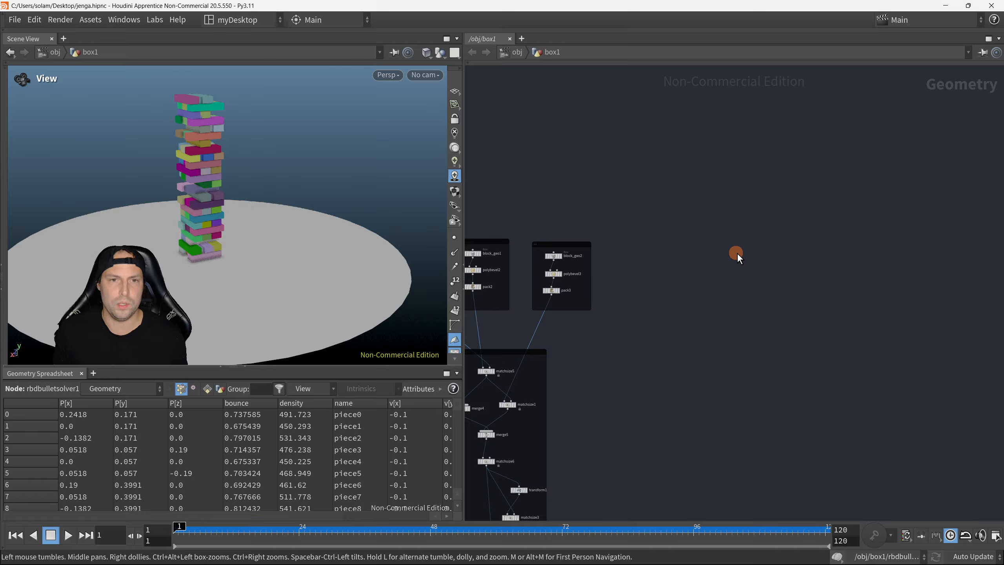
Step: Examine the tower in the viewport, from the three blocks of its lowest layer up to its full height
{"action": "right_click_drag", "start_coordinate": [219, 269], "coordinate": [319, 238]}
{"action": "mouse_move", "coordinate": [318, 238]}
{"action": "left_mouse_down"}
{"action": "mouse_move", "coordinate": [308, 238]}
{"action": "mouse_move", "coordinate": [309, 226]}
{"action": "mouse_move", "coordinate": [373, 234]}
{"action": "mouse_move", "coordinate": [297, 266]}
{"action": "mouse_move", "coordinate": [308, 269]}
{"action": "left_mouse_up"}
{"action": "key", "text": "F8"}
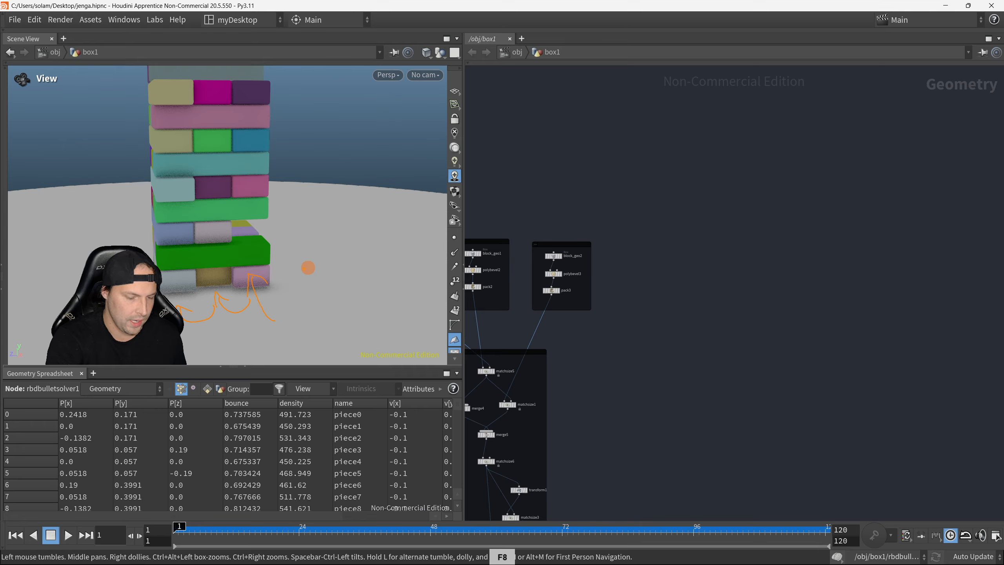
{"action": "right_click", "coordinate": [404, 319]}
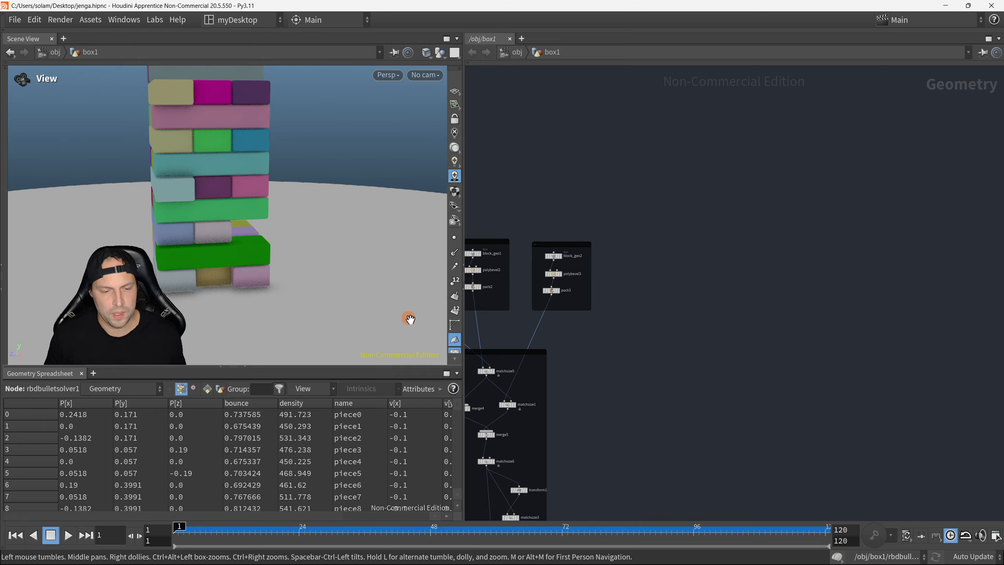
{"action": "right_click_drag", "start_coordinate": [371, 217], "coordinate": [269, 219]}
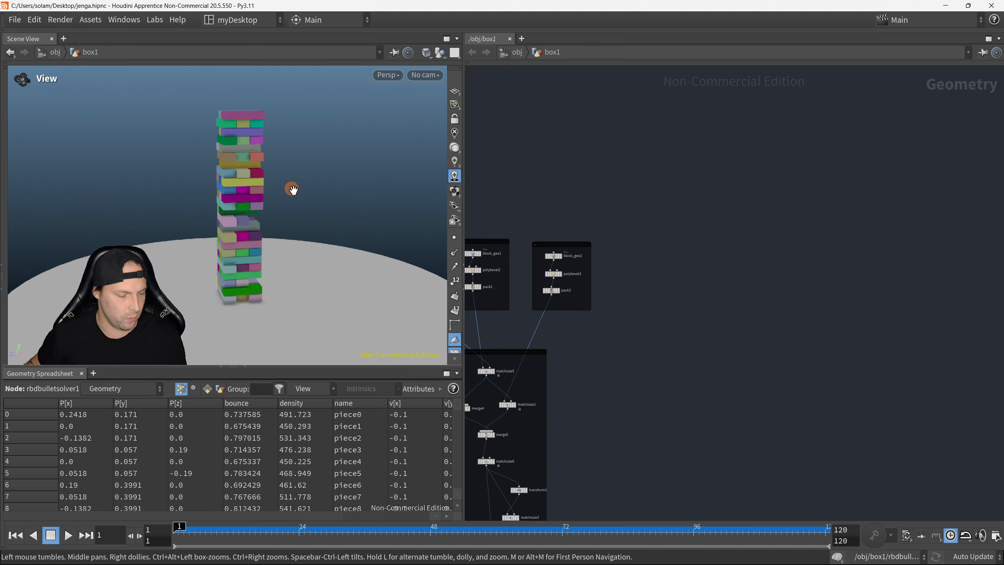
{"action": "key", "text": "F8"}
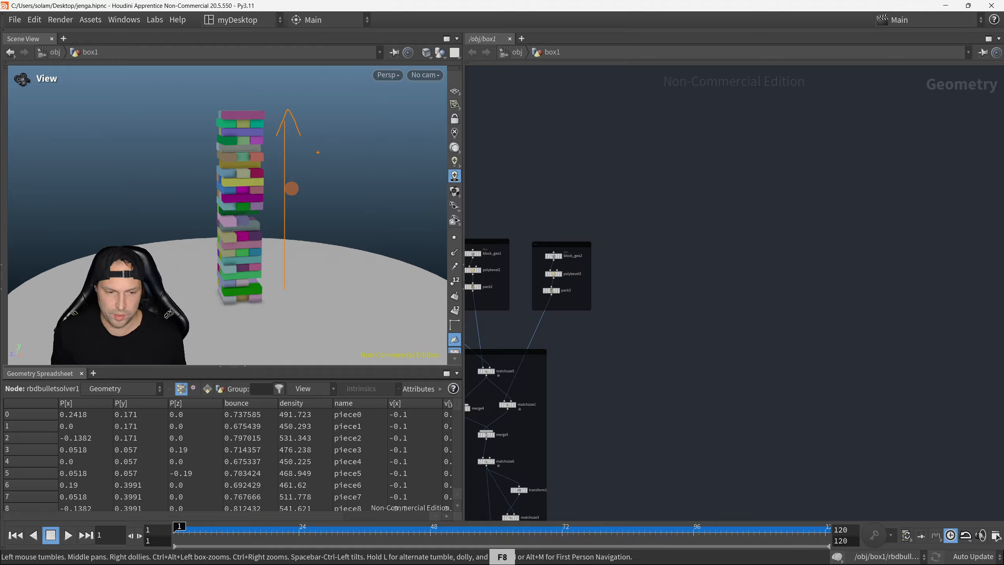
{"action": "right_click", "coordinate": [318, 152]}
{"action": "right_click_drag", "start_coordinate": [317, 148], "coordinate": [375, 217]}
{"action": "left_click_drag", "start_coordinate": [338, 255], "coordinate": [327, 224]}
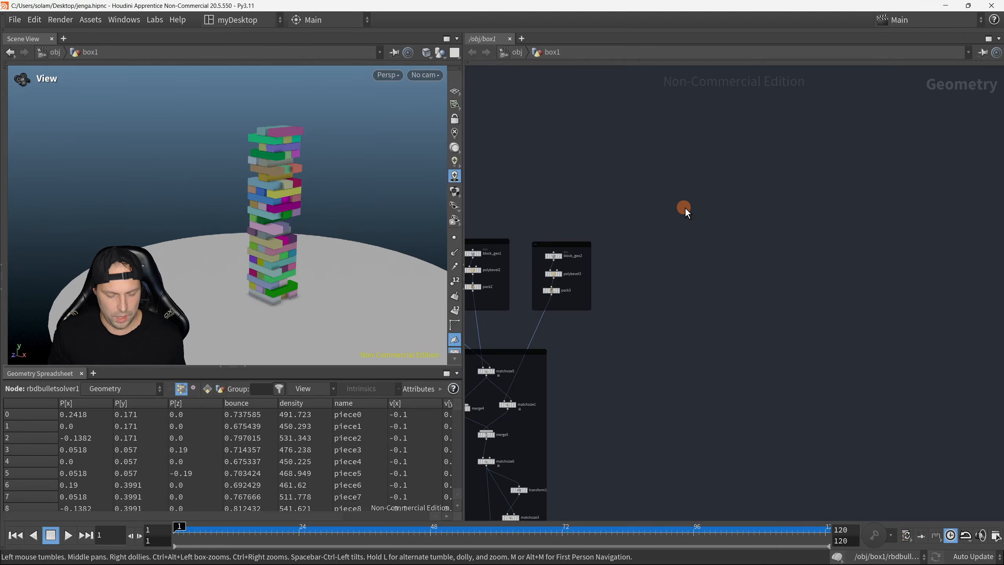
Step: Add a Box node in the empty area beside the block_geo2 node group
{"action": "right_click", "coordinate": [685, 208]}
{"action": "mouse_move", "coordinate": [694, 209]}
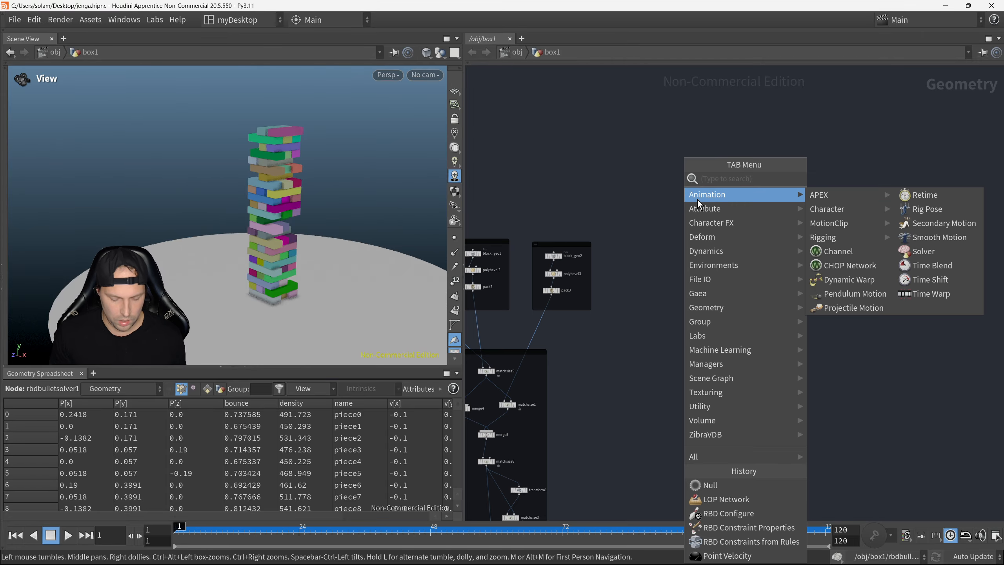
{"action": "type", "text": "box"}
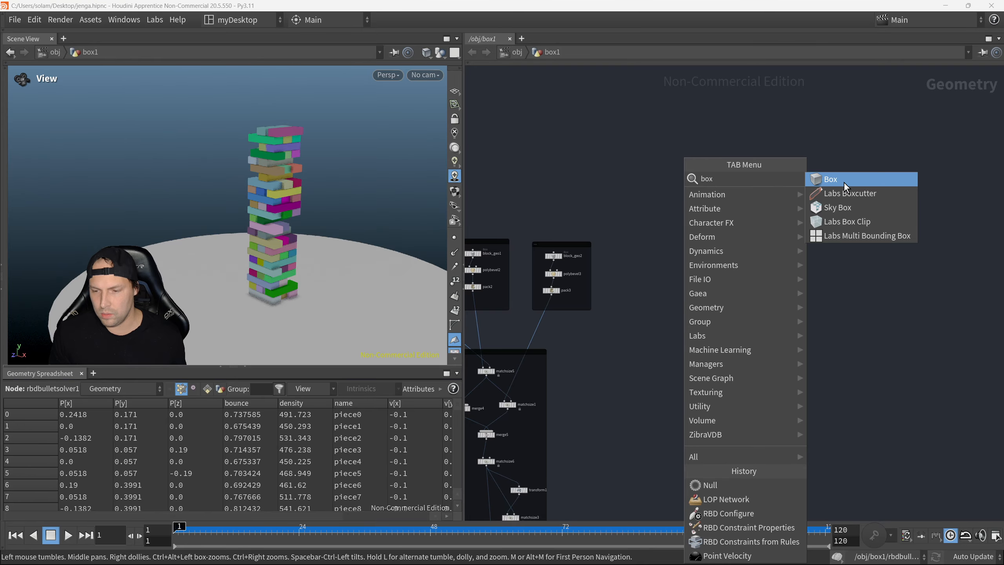
{"action": "key", "text": "Return"}
{"action": "left_click", "coordinate": [729, 218]}
Step: Show the parameters of the block_geo1 node and review its Size values
{"action": "left_click_drag", "start_coordinate": [729, 219], "coordinate": [707, 233]}
{"action": "scroll", "coordinate": [664, 252], "scroll_direction": "up", "scroll_amount": 3}
{"action": "middle_click_drag", "start_coordinate": [619, 253], "coordinate": [697, 240]}
{"action": "scroll", "coordinate": [792, 213], "scroll_direction": "up", "scroll_amount": 2}
{"action": "left_click_drag", "start_coordinate": [796, 219], "coordinate": [718, 242]}
{"action": "middle_click_drag", "start_coordinate": [669, 262], "coordinate": [827, 236]}
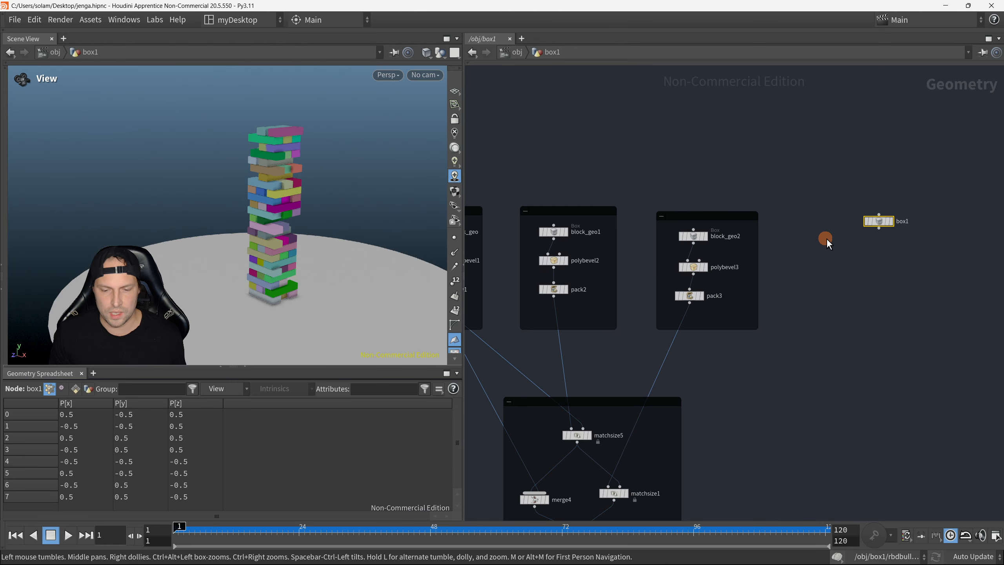
{"action": "middle_click_drag", "start_coordinate": [625, 237], "coordinate": [650, 236]}
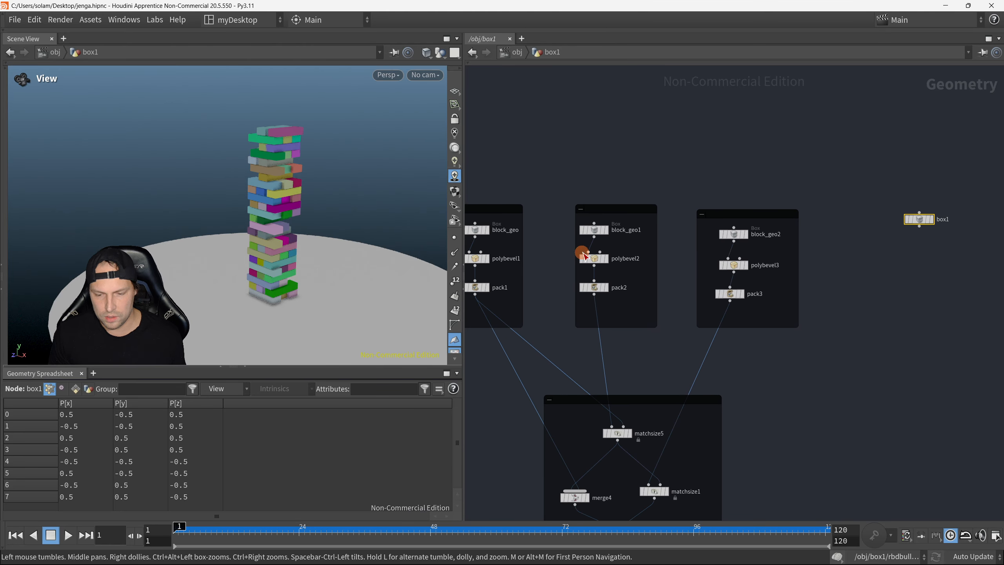
{"action": "left_click_drag", "start_coordinate": [578, 250], "coordinate": [555, 247]}
{"action": "left_click", "coordinate": [593, 229]}
{"action": "key", "text": "p"}
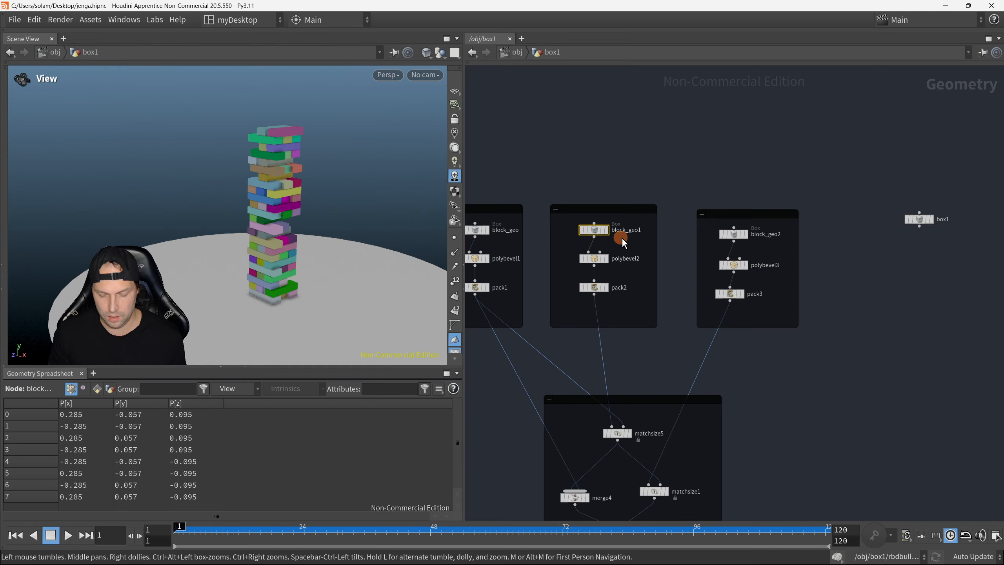
{"action": "middle_click_drag", "start_coordinate": [623, 290], "coordinate": [539, 307]}
{"action": "middle_click_drag", "start_coordinate": [685, 293], "coordinate": [657, 298]}
{"action": "scroll", "coordinate": [642, 284], "scroll_direction": "up", "scroll_amount": 1}
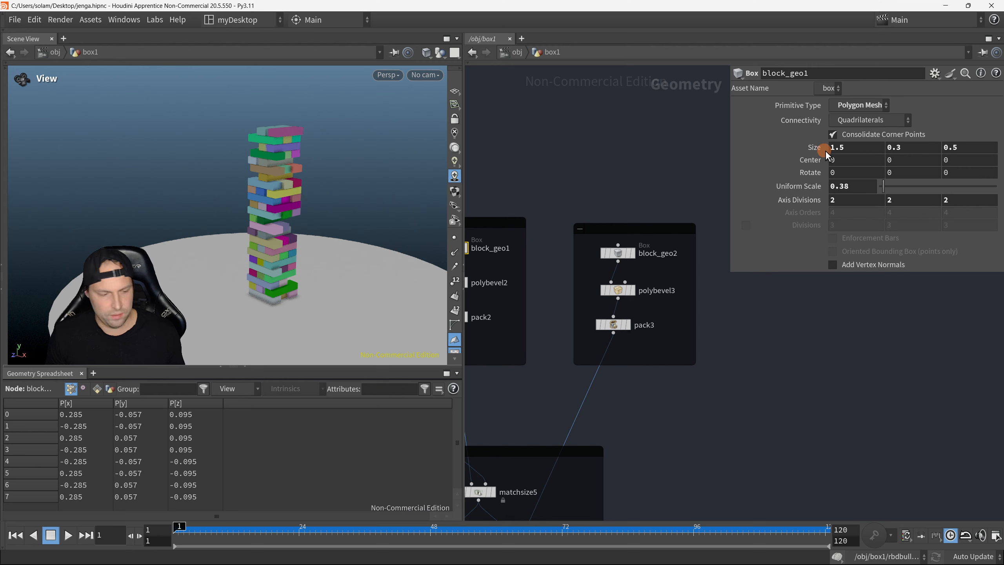
{"action": "key", "text": "F8"}
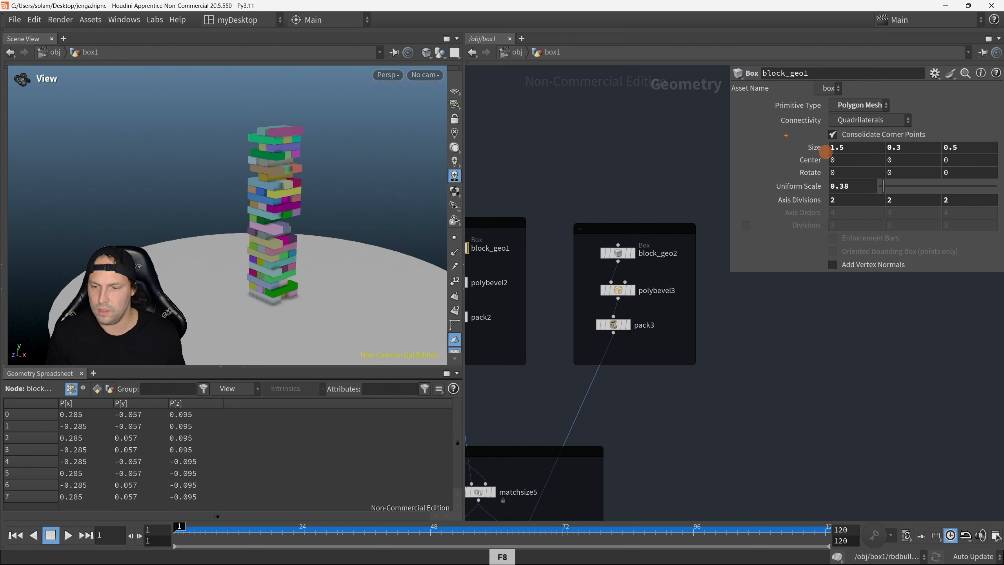
{"action": "left_click_drag", "start_coordinate": [963, 158], "coordinate": [998, 154]}
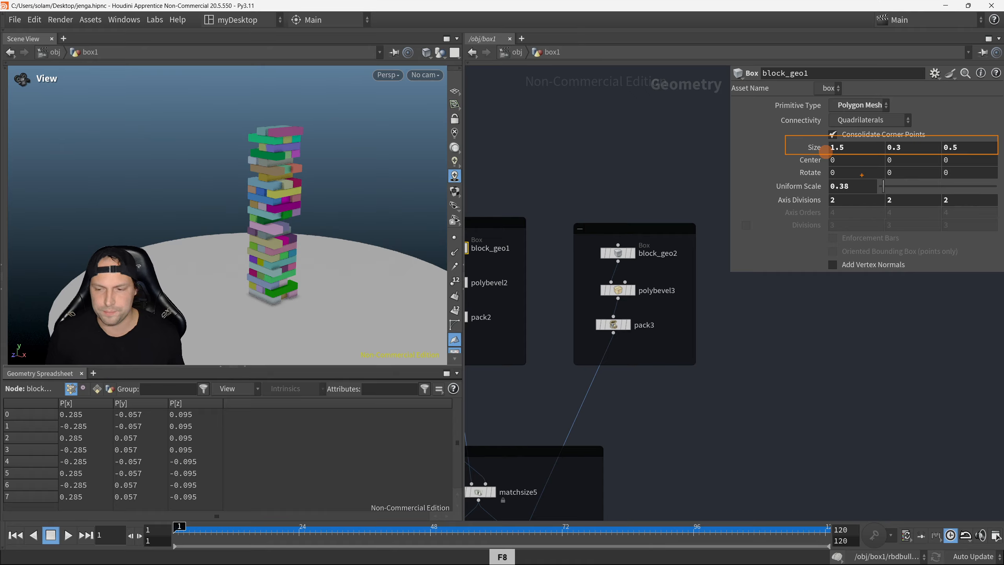
Step: Copy the X size of 1.5 from block_geo1 into the X size of the new box1 node
{"action": "left_click_drag", "start_coordinate": [855, 151], "coordinate": [827, 157]}
{"action": "key", "text": "ctrl+c"}
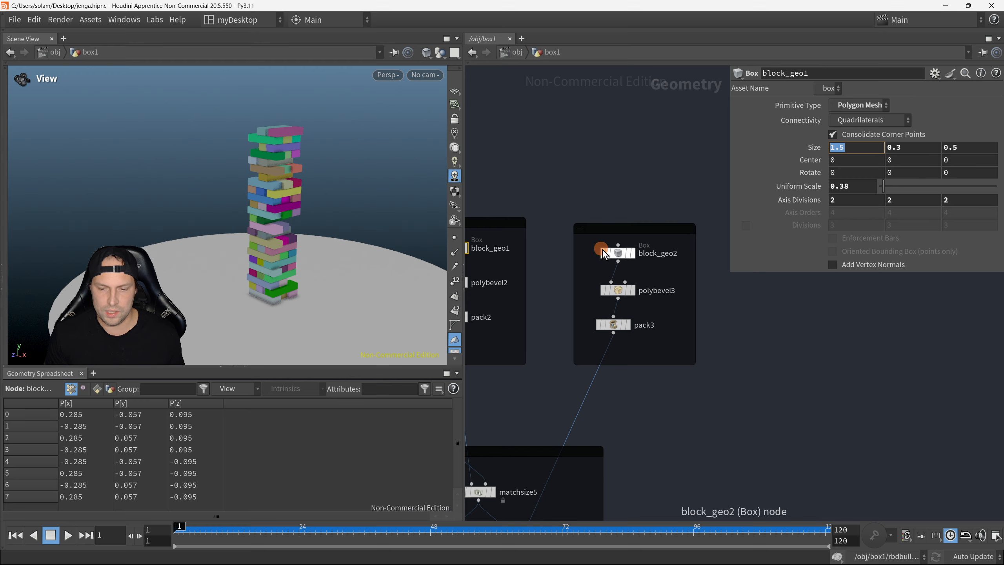
{"action": "middle_click_drag", "start_coordinate": [736, 295], "coordinate": [502, 327]}
{"action": "left_click_drag", "start_coordinate": [576, 232], "coordinate": [637, 291]}
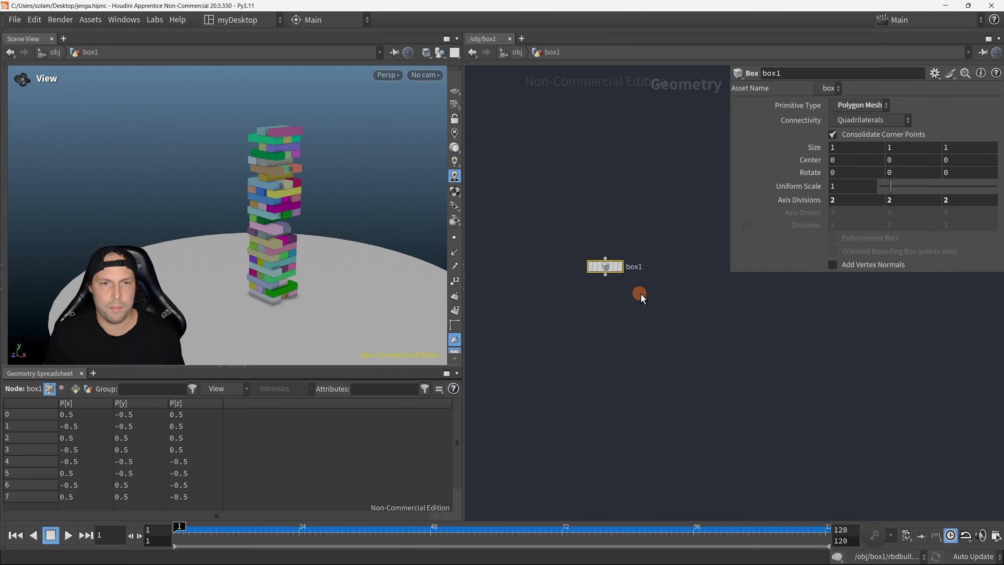
{"action": "left_click", "coordinate": [834, 171]}
{"action": "left_click_drag", "start_coordinate": [841, 151], "coordinate": [826, 157]}
{"action": "key", "text": "ctrl+v"}
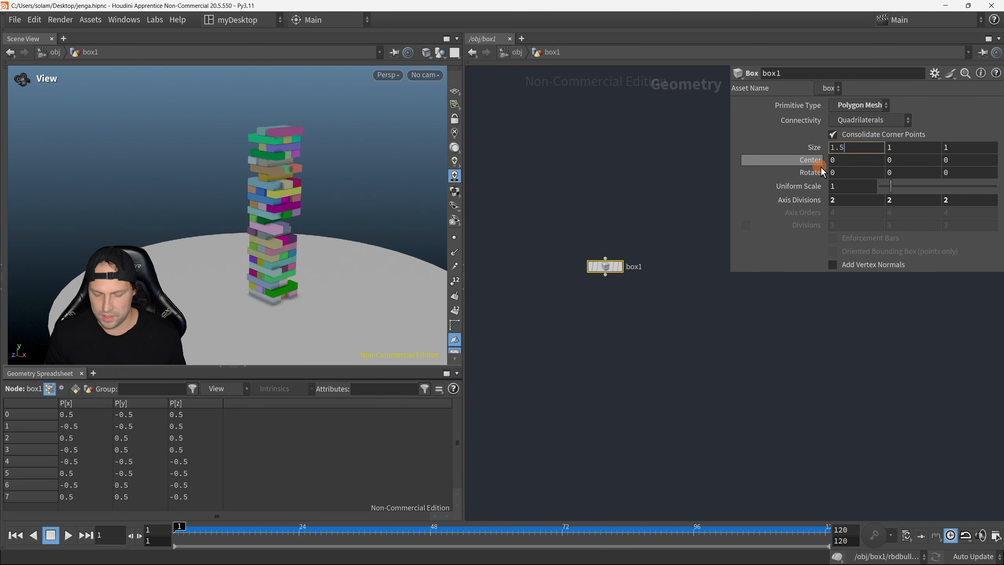
Step: Copy the Y size of 0.3 from block_geo2 into the Y size of the box1 node
{"action": "middle_click_drag", "start_coordinate": [642, 284], "coordinate": [769, 262]}
{"action": "left_click", "coordinate": [509, 263]}
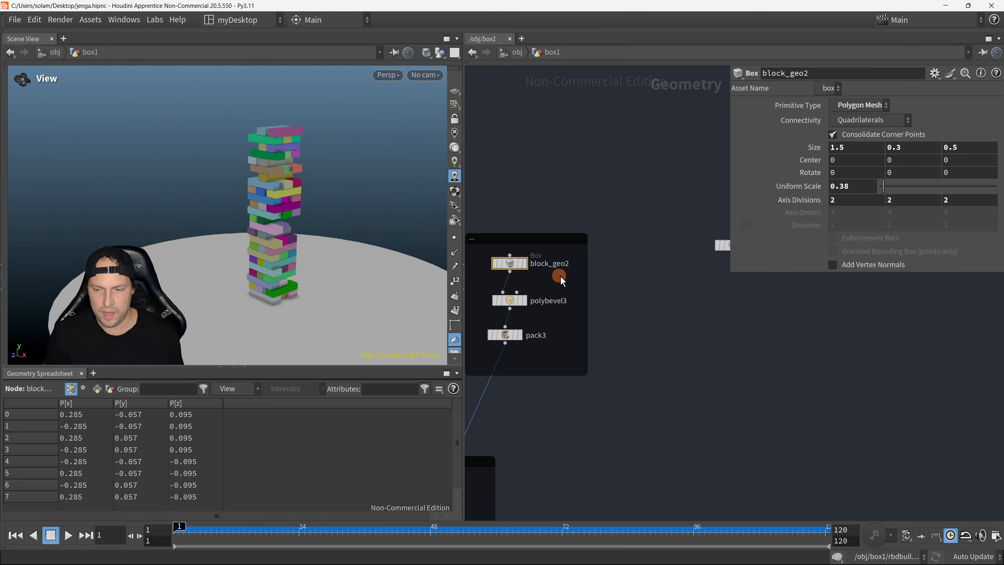
{"action": "left_click_drag", "start_coordinate": [908, 148], "coordinate": [848, 176]}
{"action": "key", "text": "ctrl+c"}
{"action": "middle_click_drag", "start_coordinate": [827, 336], "coordinate": [750, 344]}
{"action": "left_click", "coordinate": [656, 253]}
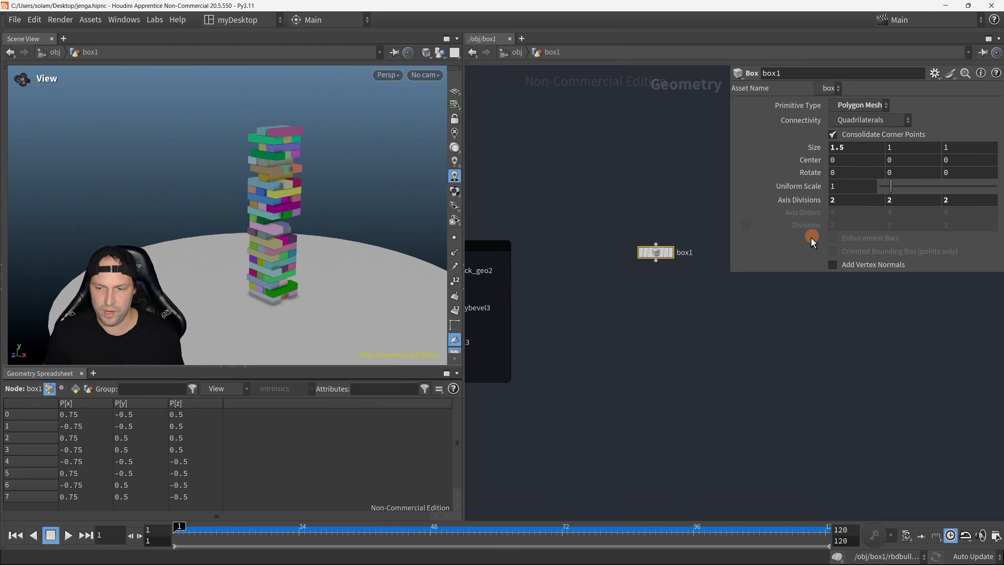
{"action": "left_click_drag", "start_coordinate": [894, 147], "coordinate": [803, 232]}
{"action": "key", "text": "ctrl+v"}
{"action": "middle_click_drag", "start_coordinate": [492, 295], "coordinate": [580, 277]}
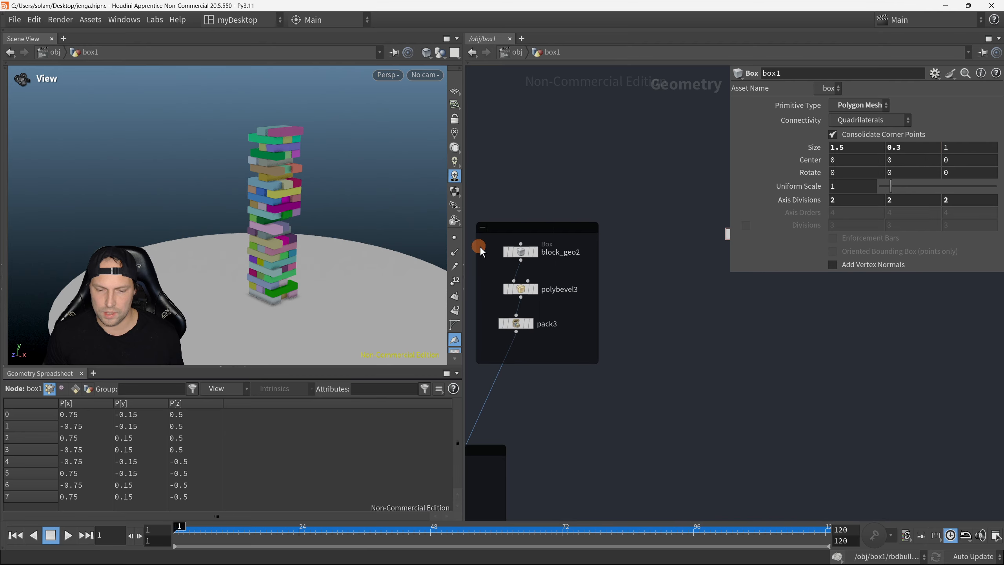
Step: Copy the Z size of 0.5 from block_geo2 into the Z size of the box1 node
{"action": "left_click", "coordinate": [504, 249]}
{"action": "left_click", "coordinate": [976, 149]}
{"action": "middle_click_drag", "start_coordinate": [785, 340], "coordinate": [755, 359]}
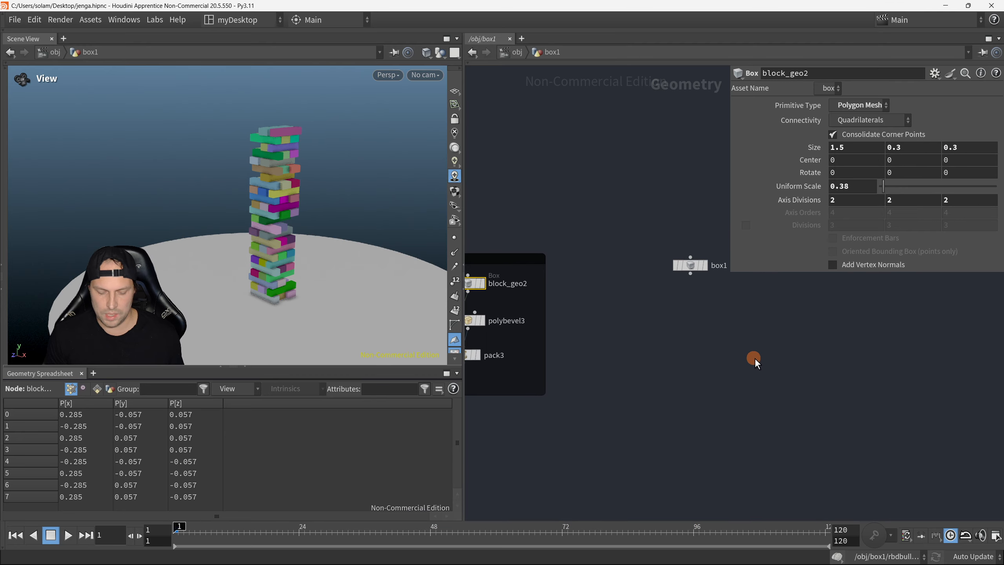
{"action": "left_click_drag", "start_coordinate": [965, 151], "coordinate": [882, 232]}
{"action": "key", "text": "ctrl+c"}
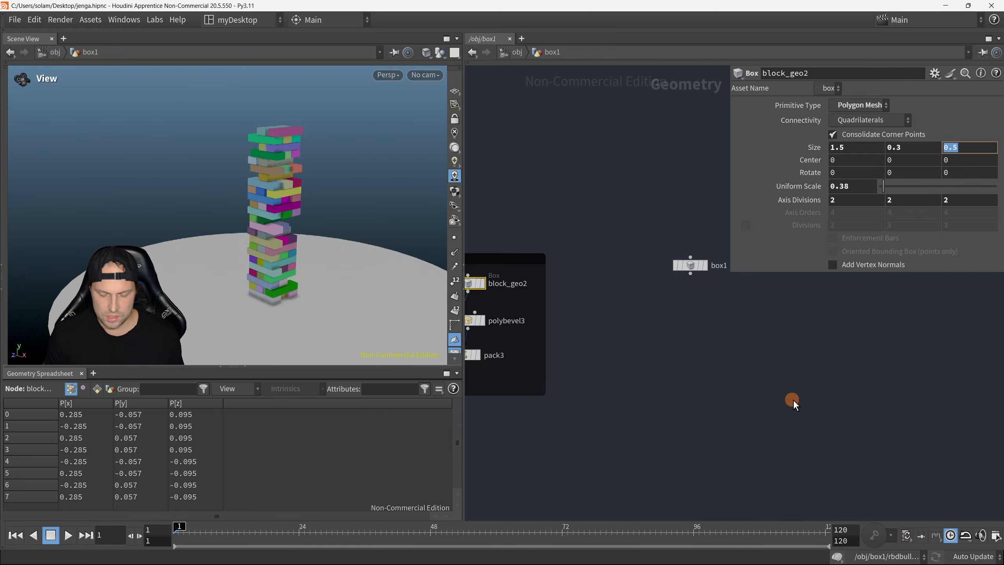
{"action": "left_click", "coordinate": [696, 266]}
{"action": "left_click_drag", "start_coordinate": [955, 152], "coordinate": [938, 162]}
{"action": "key", "text": "ctrl+v"}
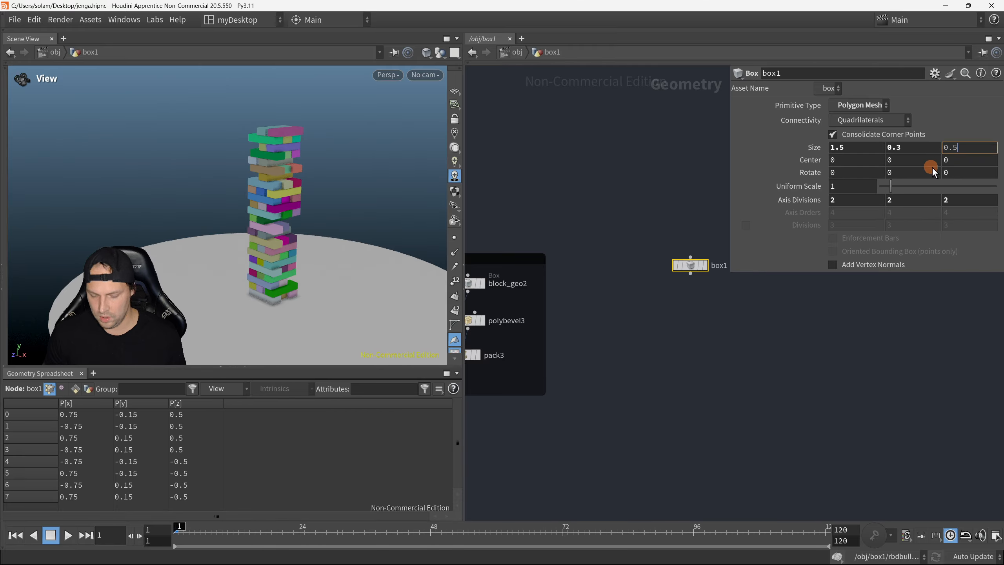
{"action": "key", "text": "Return"}
Step: Make box1 the displayed node so the single block shows in the viewport
{"action": "middle_click_drag", "start_coordinate": [692, 348], "coordinate": [634, 363]}
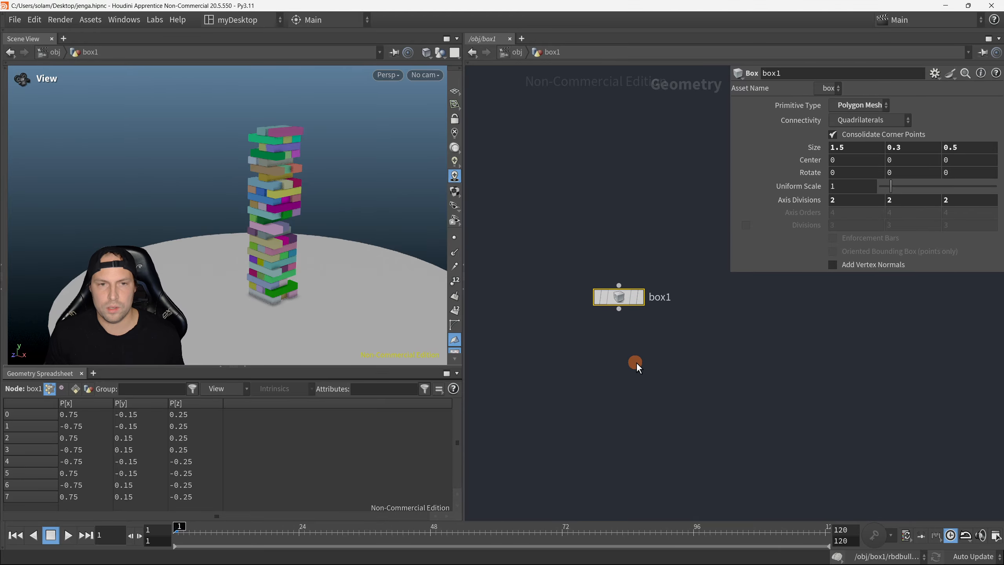
{"action": "scroll", "coordinate": [633, 324], "scroll_direction": "up", "scroll_amount": 2}
{"action": "key", "text": "r"}
{"action": "left_click", "coordinate": [615, 277]}
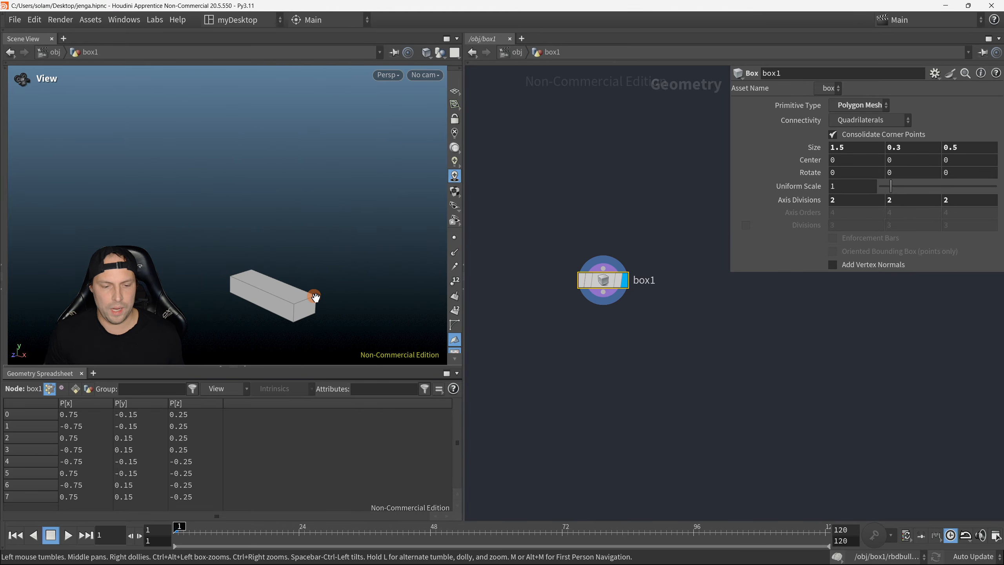
{"action": "left_click_drag", "start_coordinate": [313, 295], "coordinate": [330, 324]}
{"action": "key", "text": "space+h"}
{"action": "right_click_drag", "start_coordinate": [252, 278], "coordinate": [236, 259]}
{"action": "left_click_drag", "start_coordinate": [236, 259], "coordinate": [314, 262]}
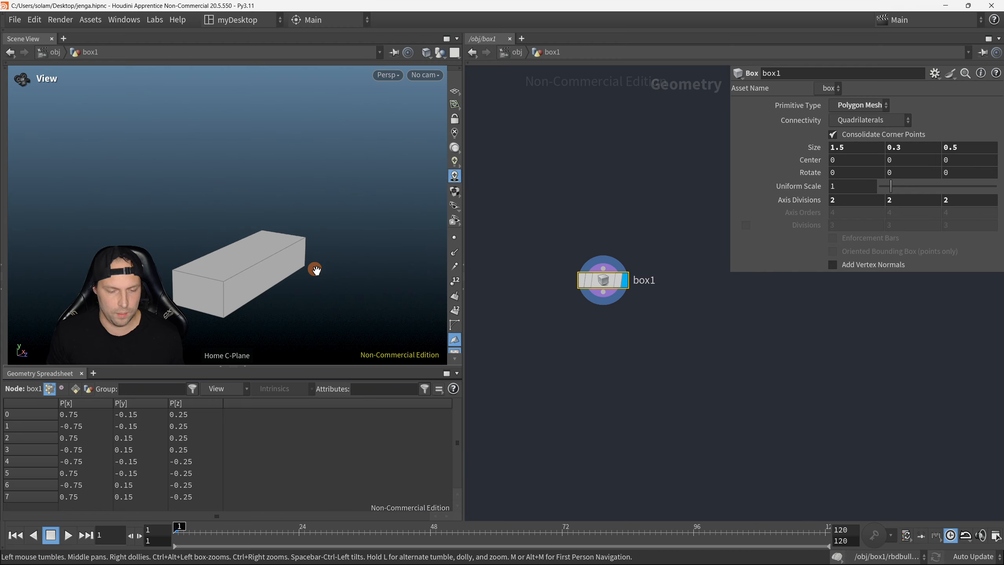
{"action": "right_click_drag", "start_coordinate": [305, 273], "coordinate": [283, 261]}
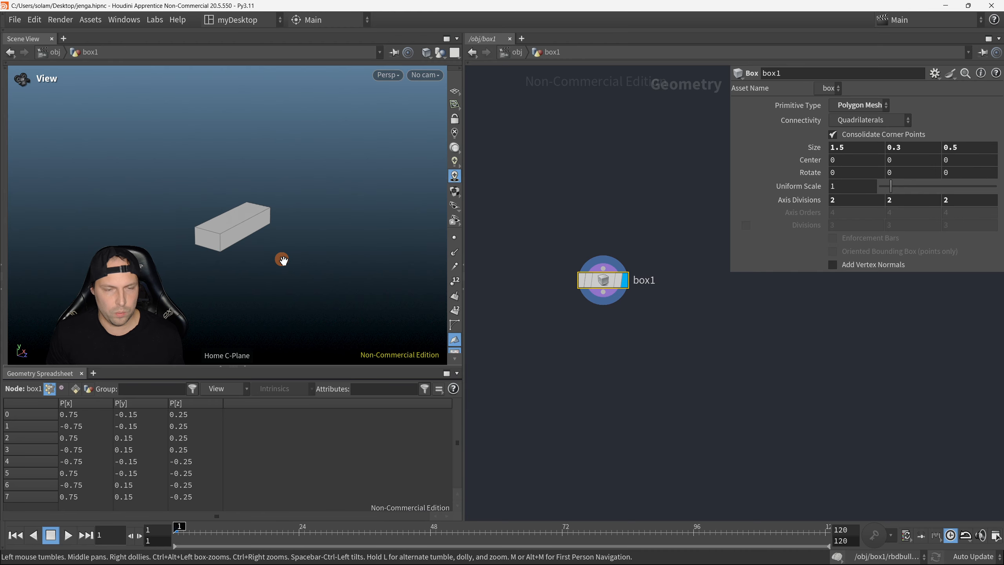
{"action": "left_click_drag", "start_coordinate": [278, 255], "coordinate": [279, 258]}
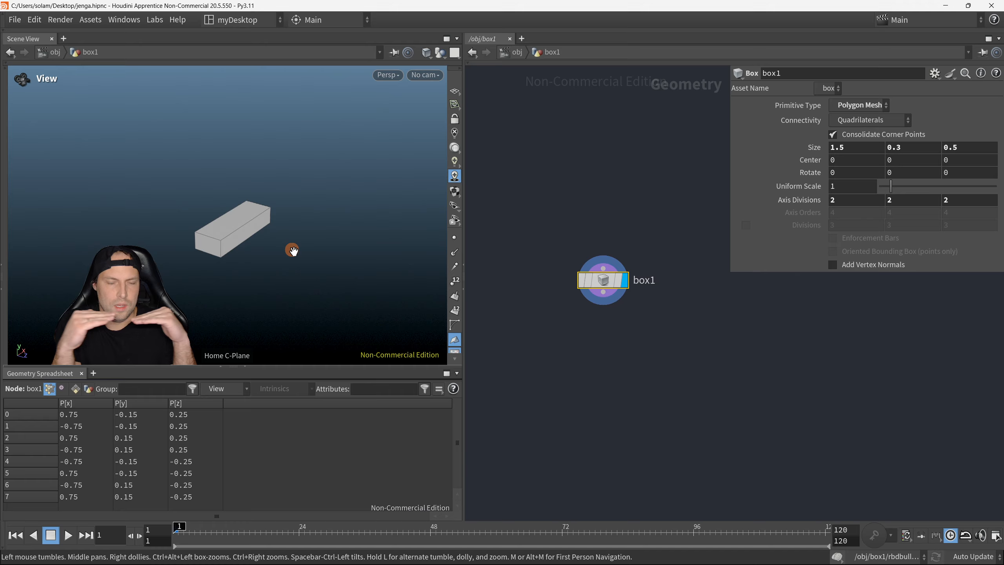
Step: Add a Match Size node in the empty area below the box1 node
{"action": "middle_click_drag", "start_coordinate": [539, 335], "coordinate": [564, 317]}
{"action": "key", "text": "Tab"}
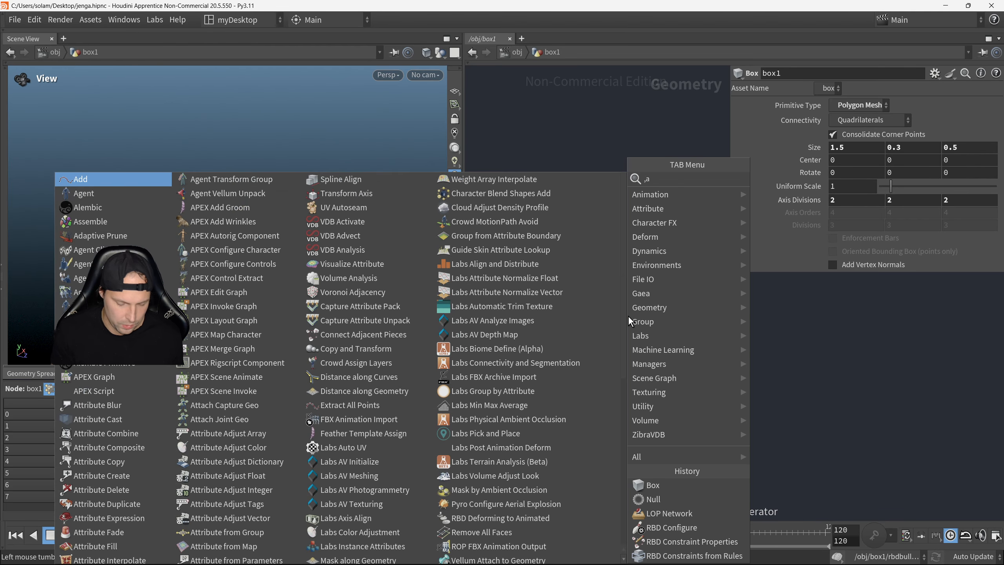
{"action": "type", "text": "matc"}
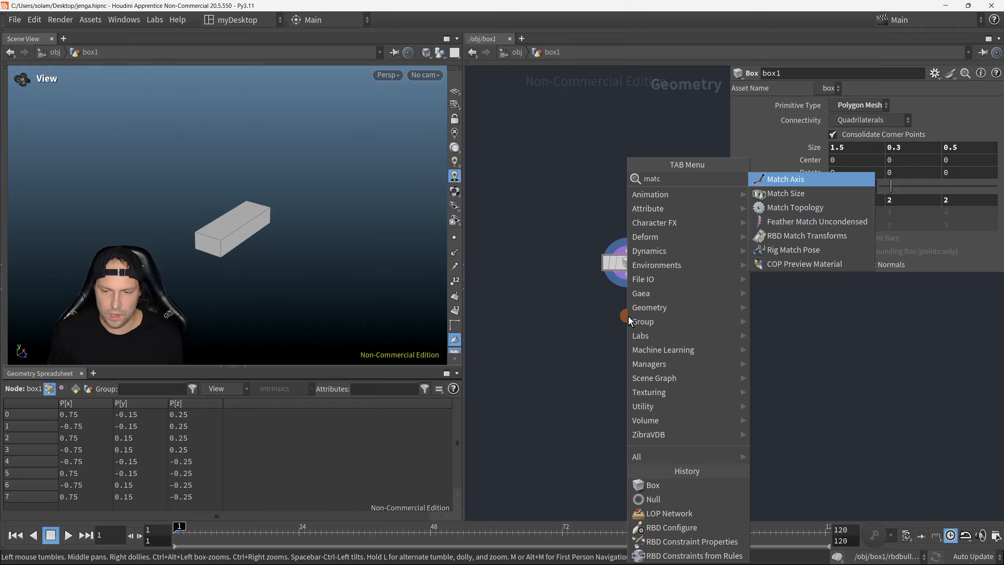
{"action": "left_click", "coordinate": [786, 193]}
{"action": "left_click", "coordinate": [696, 364]}
{"action": "middle_click_drag", "start_coordinate": [570, 332], "coordinate": [533, 326]}
{"action": "scroll", "coordinate": [554, 328], "scroll_direction": "down", "scroll_amount": 1}
{"action": "scroll", "coordinate": [552, 358], "scroll_direction": "up", "scroll_amount": 1}
{"action": "left_click_drag", "start_coordinate": [552, 358], "coordinate": [559, 348]}
{"action": "middle_click_drag", "start_coordinate": [551, 379], "coordinate": [568, 356]}
{"action": "scroll", "coordinate": [568, 356], "scroll_direction": "down", "scroll_amount": 1}
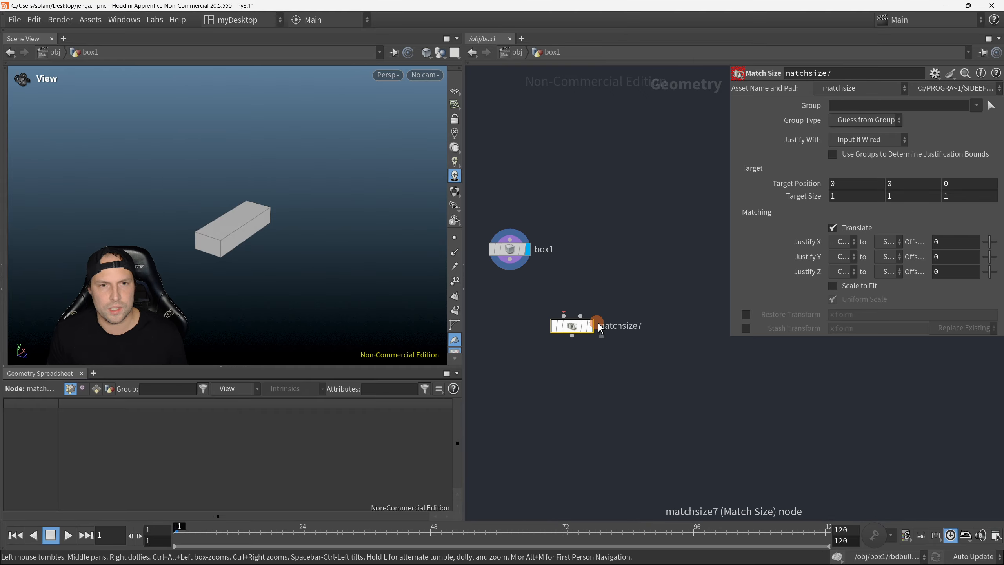
Step: Add the comment "I'm creating a jenga piece." to the box1 node and show it in the network
{"action": "scroll", "coordinate": [515, 263], "scroll_direction": "up", "scroll_amount": 1}
{"action": "middle_click", "coordinate": [515, 263]}
{"action": "left_click_drag", "start_coordinate": [616, 74], "coordinate": [712, 89]}
{"action": "left_click", "coordinate": [705, 282]}
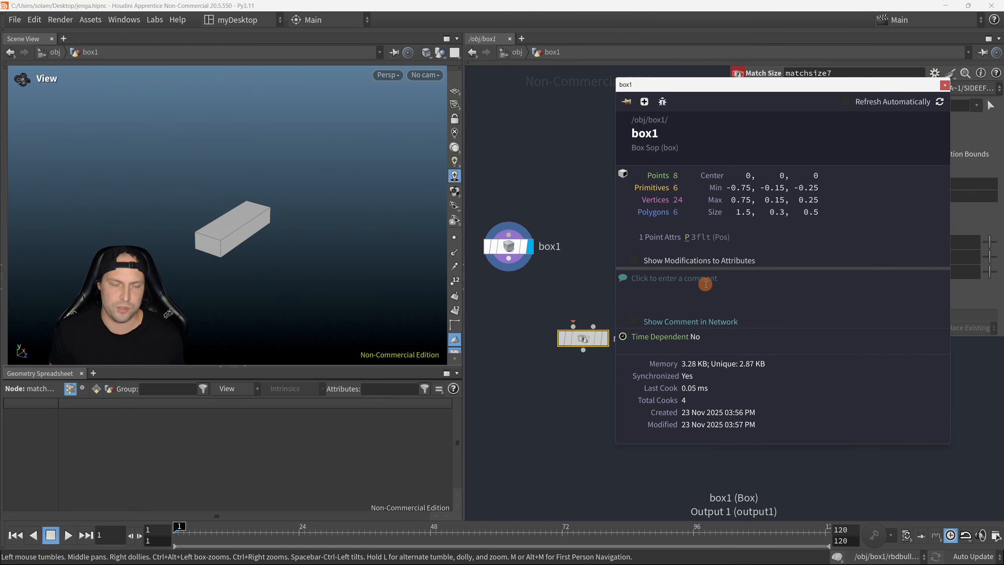
{"action": "type", "text": "I'm creating a jenga piece."}
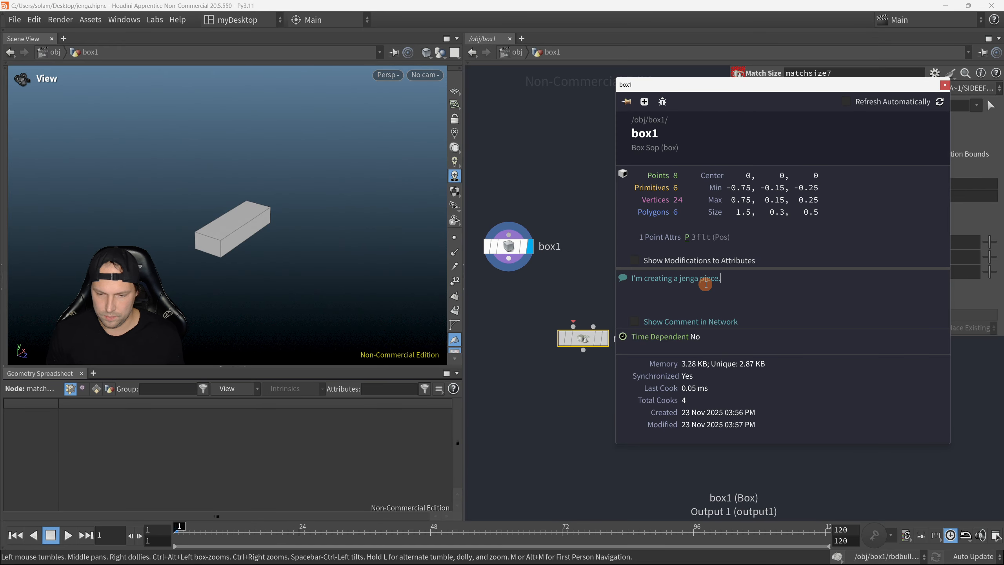
{"action": "left_click", "coordinate": [667, 328]}
{"action": "left_click", "coordinate": [635, 321]}
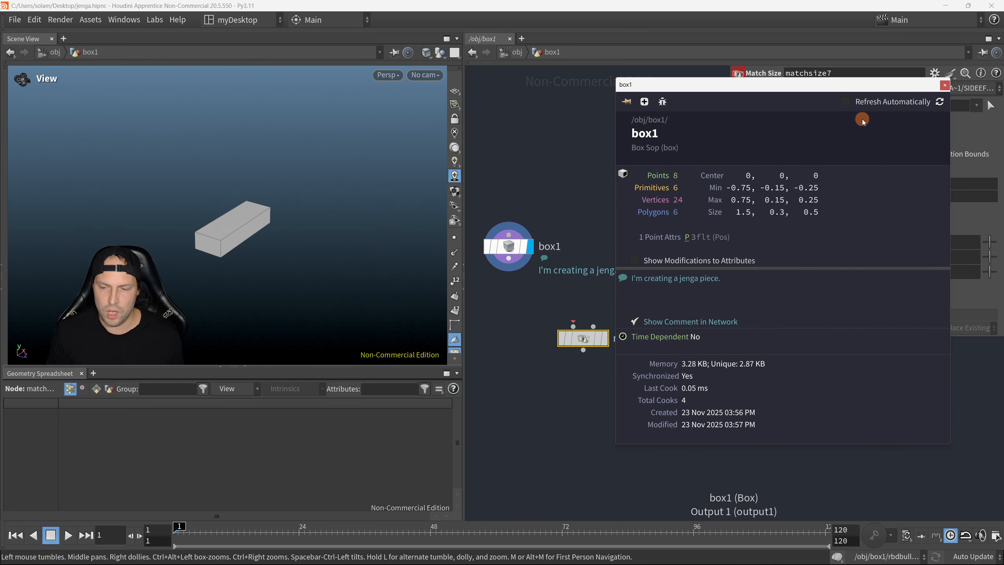
{"action": "left_click_drag", "start_coordinate": [868, 87], "coordinate": [833, 117]}
{"action": "left_click", "coordinate": [851, 116]}
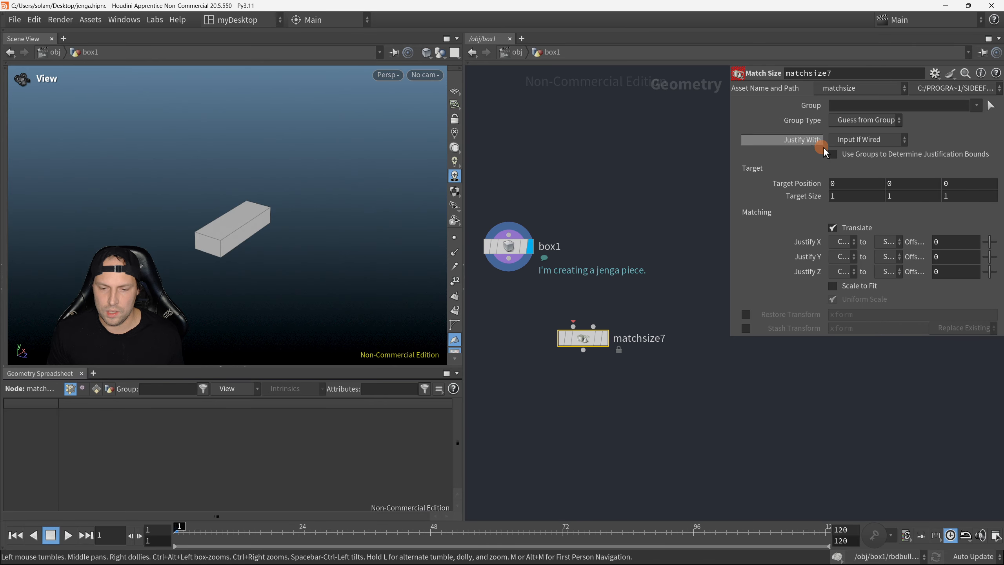
Step: Rename the box1 node as jenga_piece_A
{"action": "left_click", "coordinate": [563, 298]}
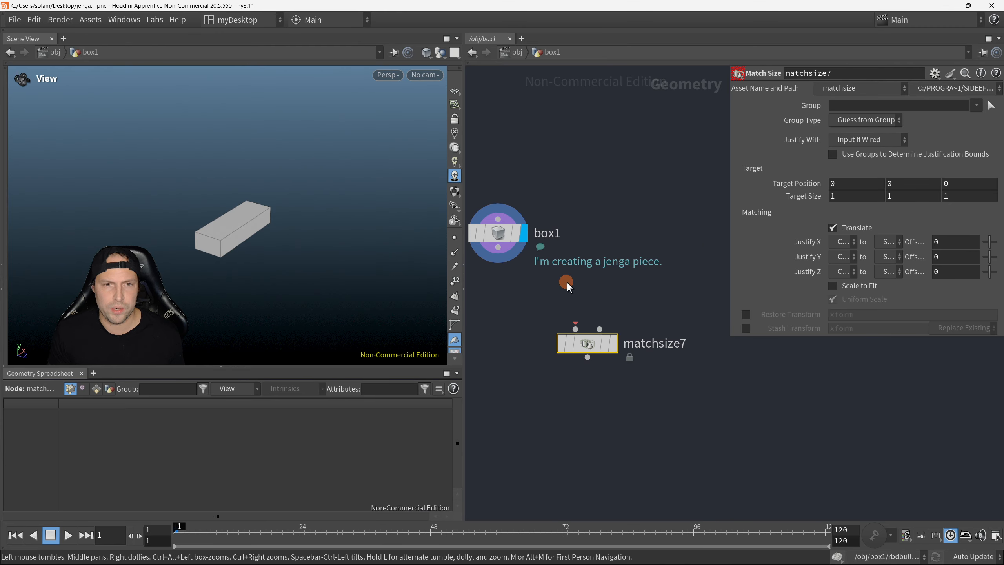
{"action": "scroll", "coordinate": [605, 295], "scroll_direction": "down", "scroll_amount": 2}
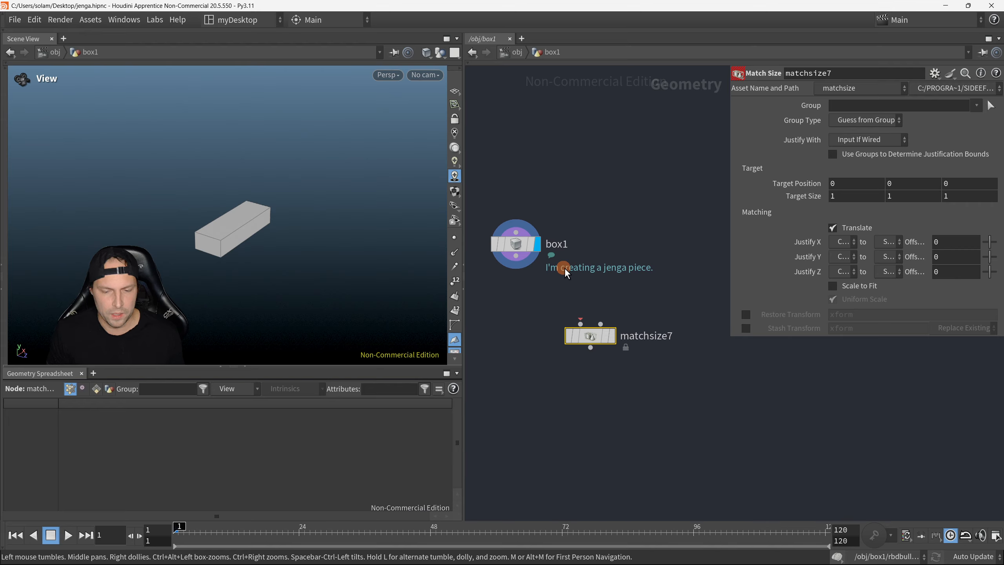
{"action": "double_click", "coordinate": [555, 244]}
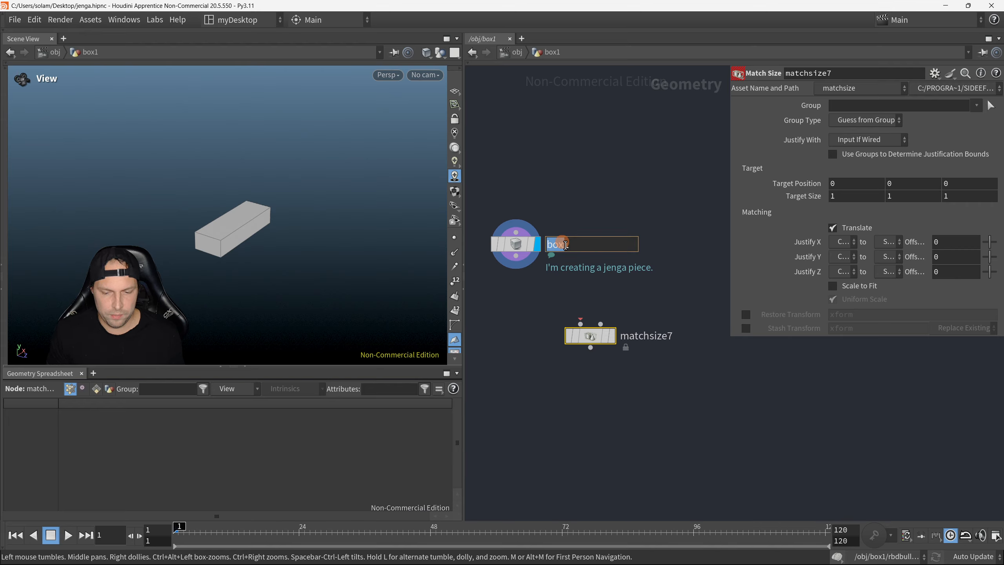
{"action": "double_click", "coordinate": [585, 243]}
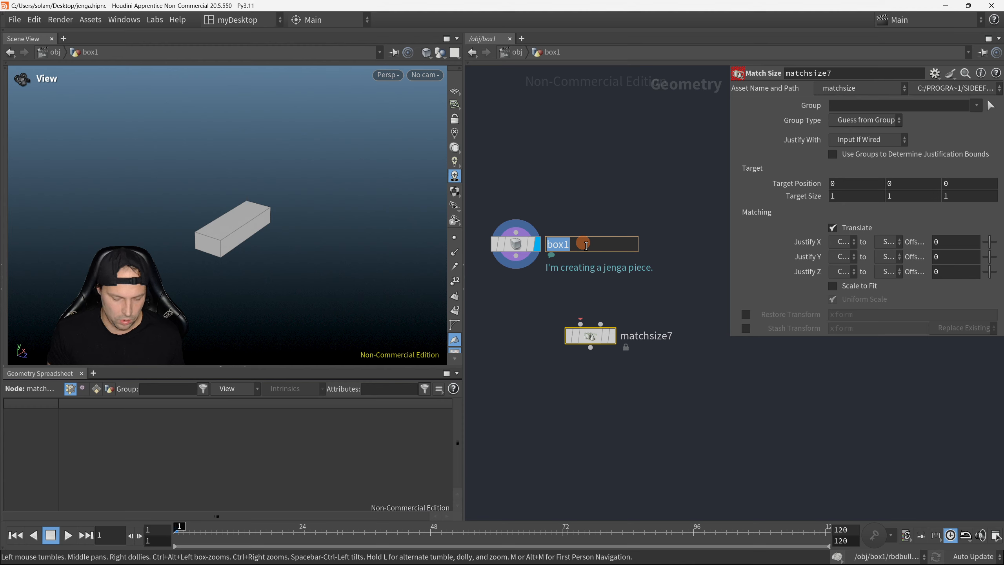
{"action": "type", "text": "jenga_piece_A"}
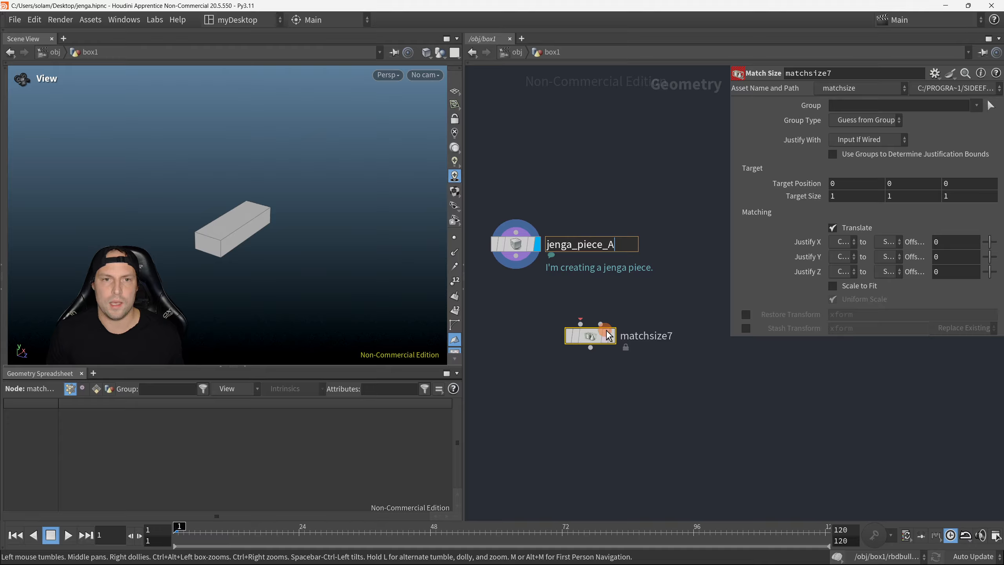
{"action": "key", "text": "Return"}
Step: Duplicate the jenga_piece_A node and place the copy beside the original at the same height
{"action": "scroll", "coordinate": [633, 372], "scroll_direction": "down", "scroll_amount": 3}
{"action": "middle_click_drag", "start_coordinate": [632, 376], "coordinate": [594, 358]}
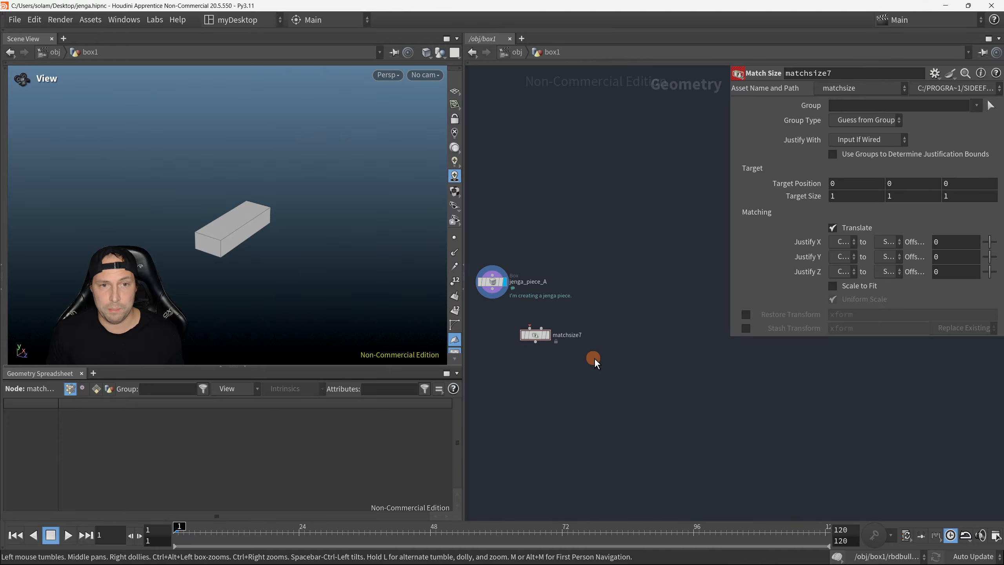
{"action": "scroll", "coordinate": [519, 255], "scroll_direction": "up", "scroll_amount": 1}
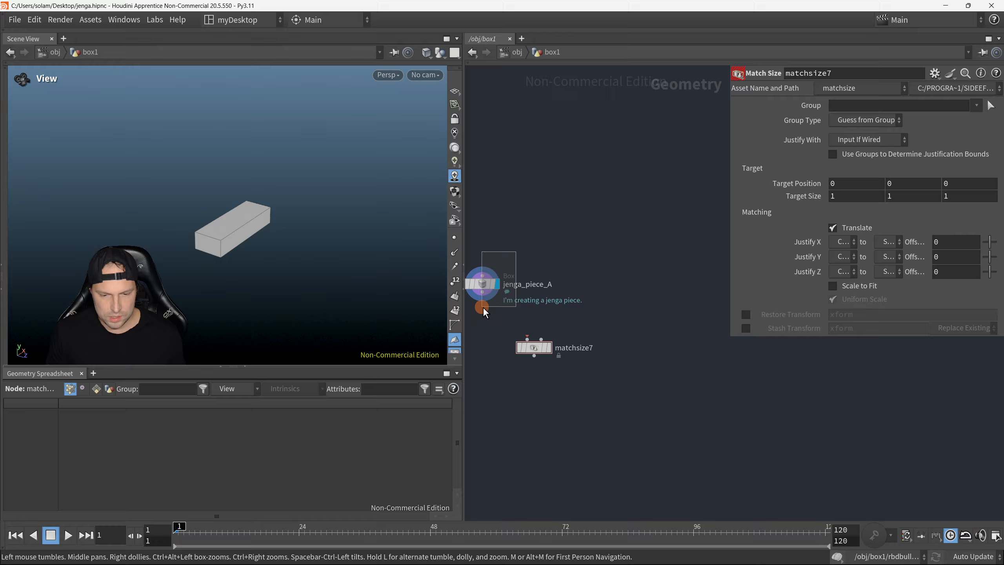
{"action": "left_click", "coordinate": [483, 307]}
{"action": "scroll", "coordinate": [549, 320], "scroll_direction": "down", "scroll_amount": 1}
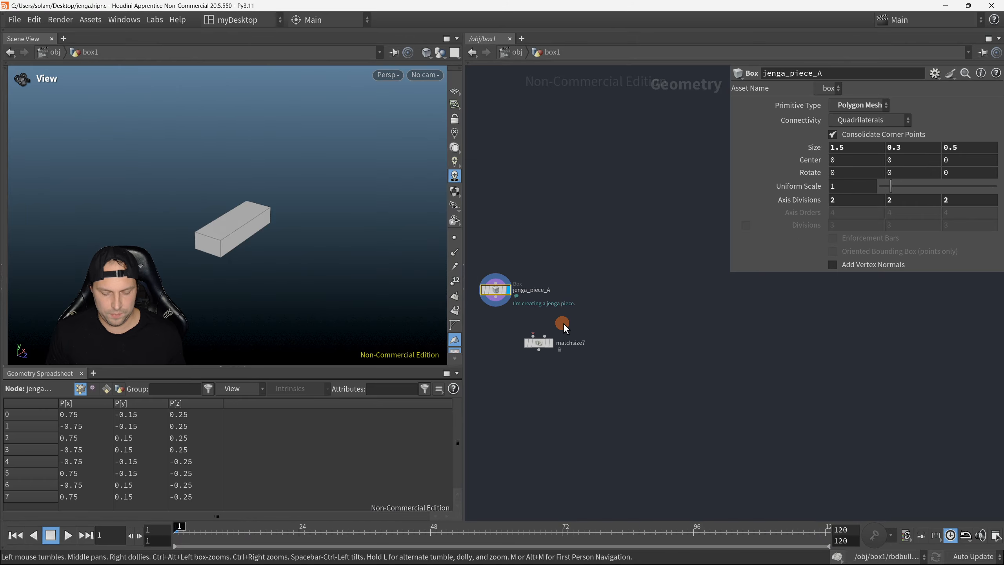
{"action": "key", "text": "ctrl+c"}
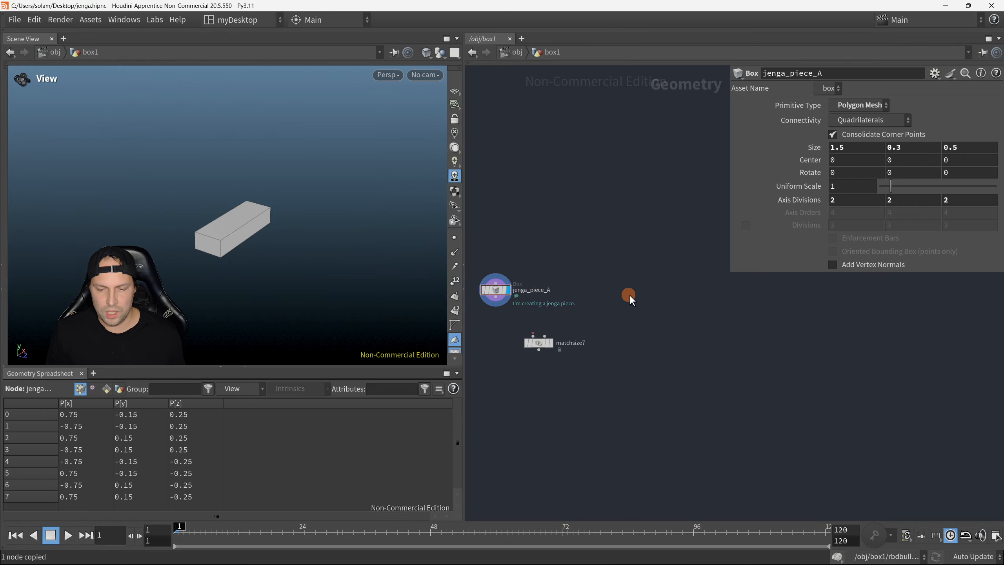
{"action": "key", "text": "ctrl+v"}
{"action": "left_click_drag", "start_coordinate": [637, 291], "coordinate": [630, 290]}
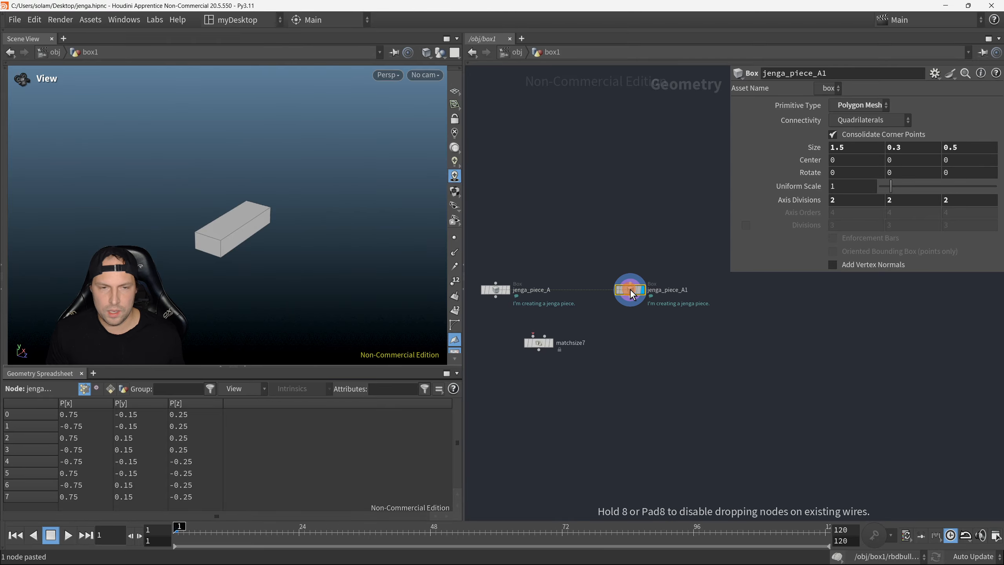
Step: Rename the duplicated box node as jenga_piece_B
{"action": "scroll", "coordinate": [662, 307], "scroll_direction": "up", "scroll_amount": 2}
{"action": "left_click", "coordinate": [671, 290]}
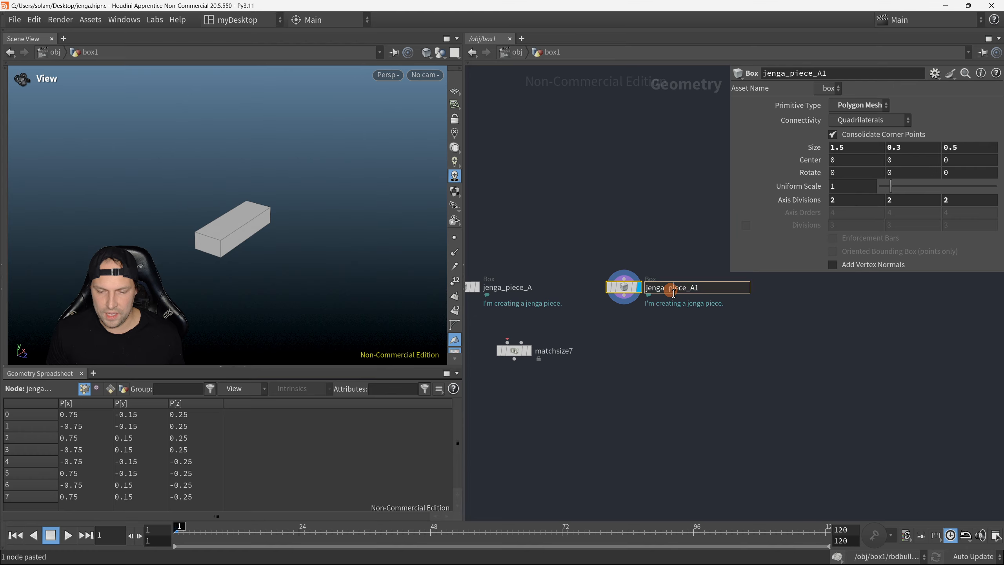
{"action": "left_click", "coordinate": [696, 292]}
{"action": "left_click_drag", "start_coordinate": [692, 292], "coordinate": [720, 293]}
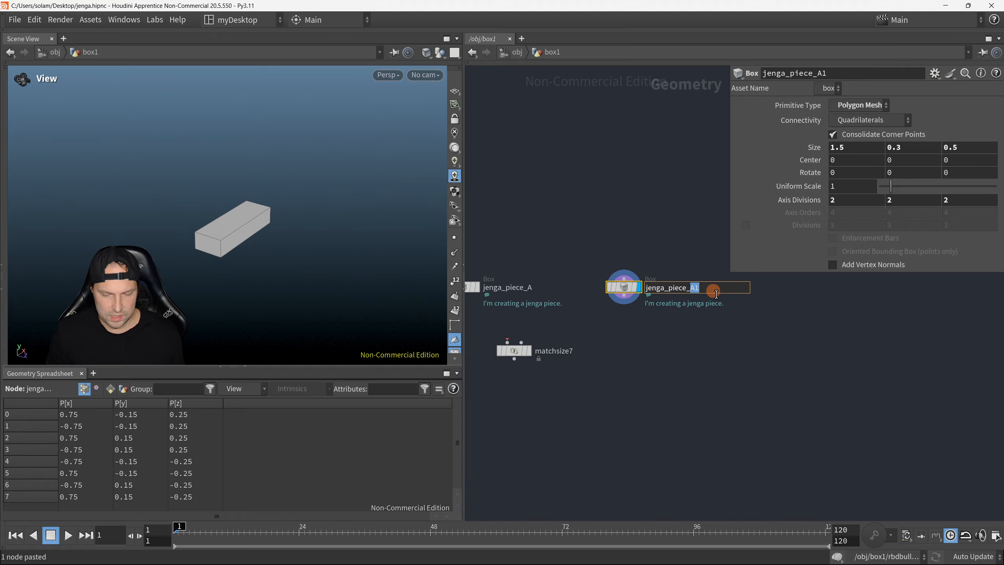
{"action": "type", "text": "B"}
{"action": "left_click", "coordinate": [676, 341]}
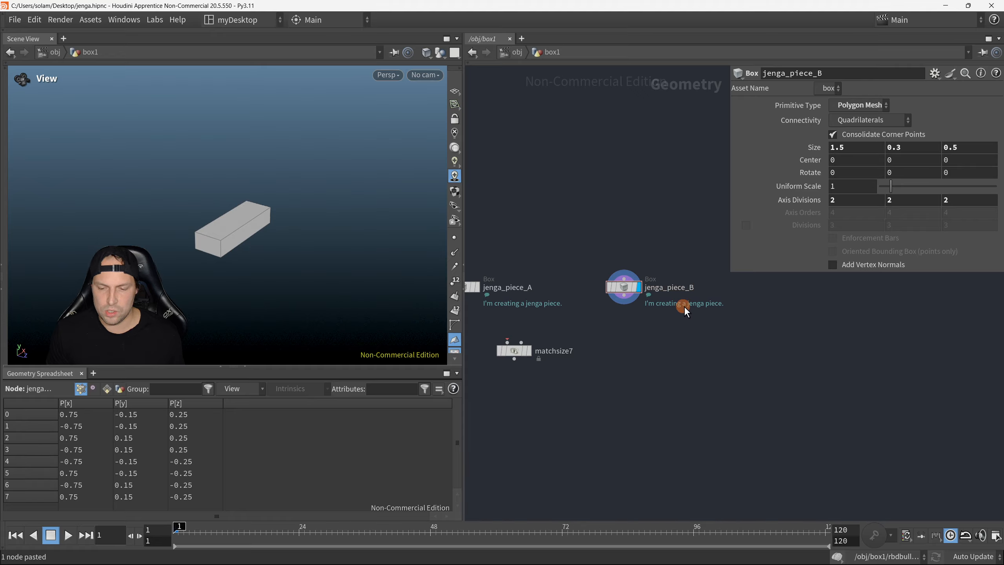
Step: Move the Match Size node lower so it sits between and below the two jenga piece nodes
{"action": "middle_click_drag", "start_coordinate": [641, 351], "coordinate": [680, 353]}
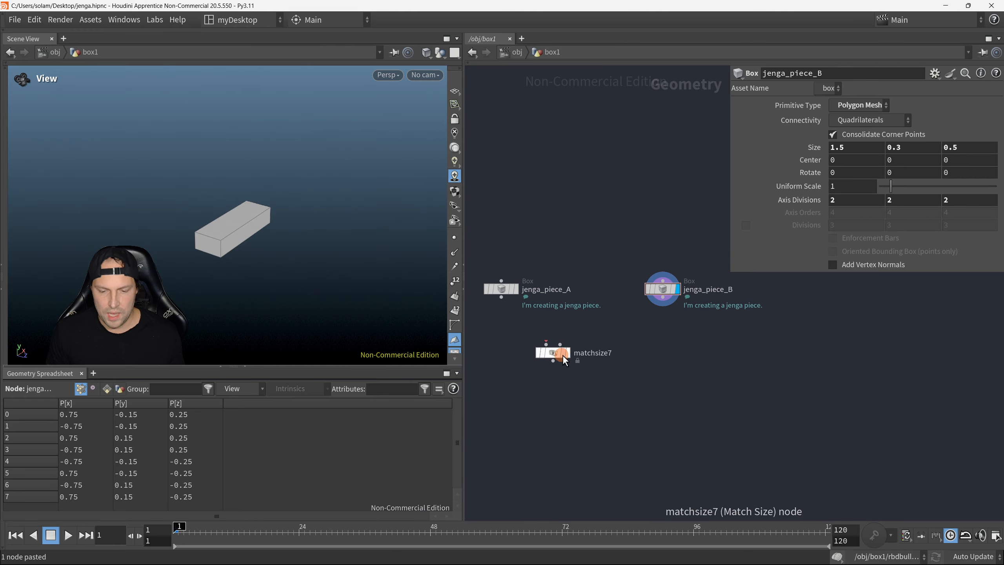
{"action": "left_click_drag", "start_coordinate": [563, 356], "coordinate": [588, 400]}
{"action": "middle_click_drag", "start_coordinate": [625, 402], "coordinate": [635, 381]}
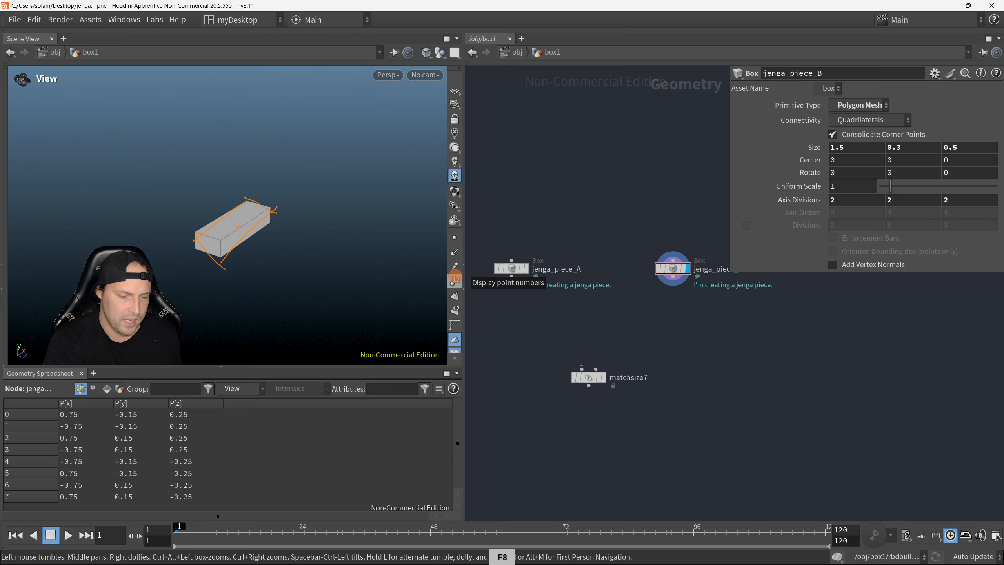
{"action": "left_click_drag", "start_coordinate": [231, 229], "coordinate": [303, 193]}
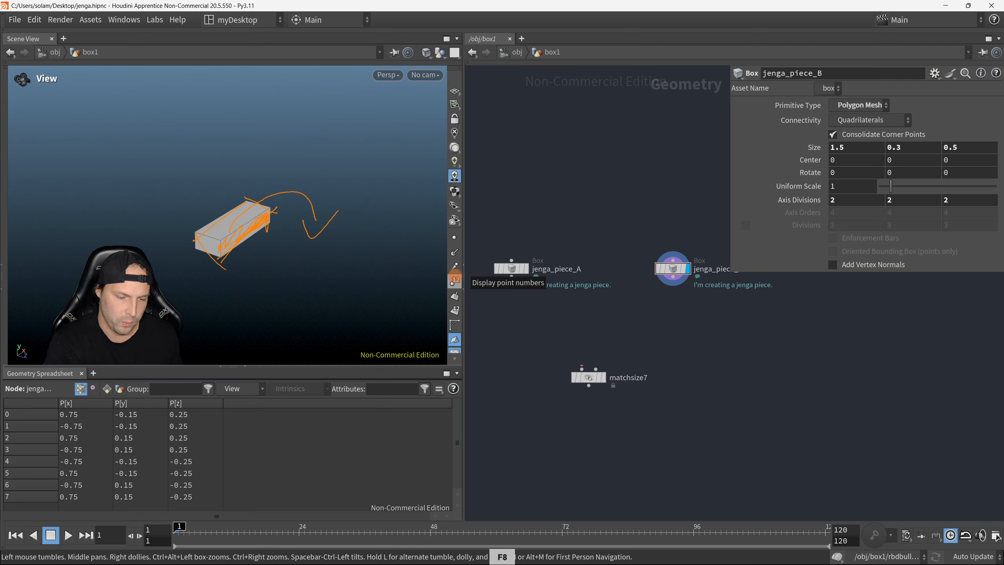
{"action": "key", "text": "Escape"}
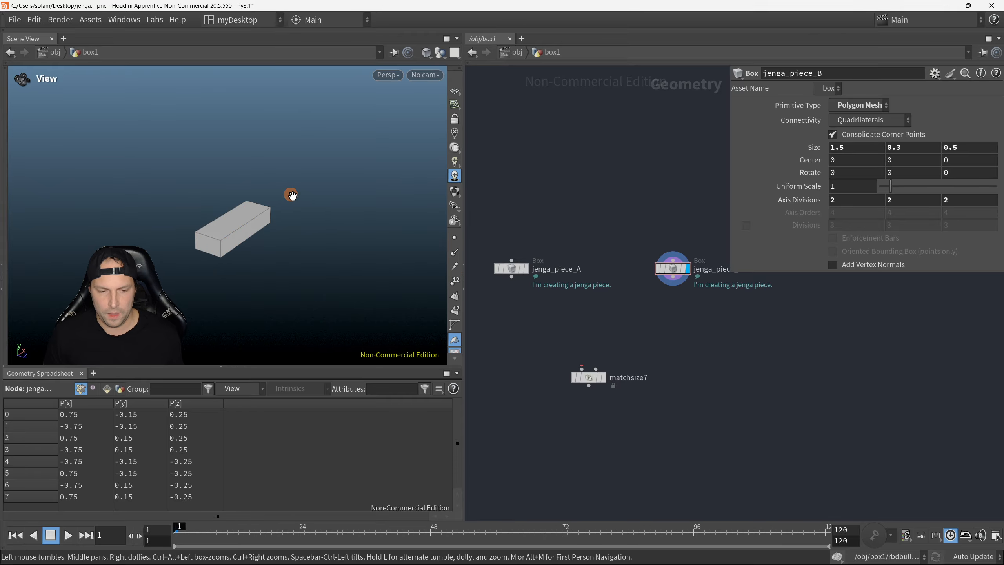
Step: Connect the output of jenga_piece_A to the first input of the Match Size node
{"action": "scroll", "coordinate": [598, 364], "scroll_direction": "down", "scroll_amount": 1}
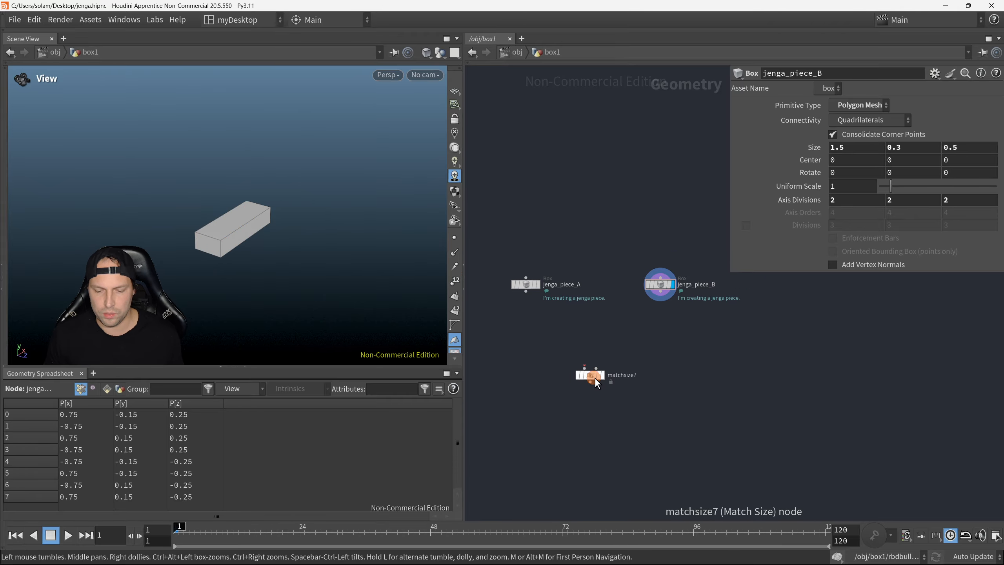
{"action": "scroll", "coordinate": [594, 378], "scroll_direction": "up", "scroll_amount": 2}
{"action": "scroll", "coordinate": [595, 375], "scroll_direction": "down", "scroll_amount": 1}
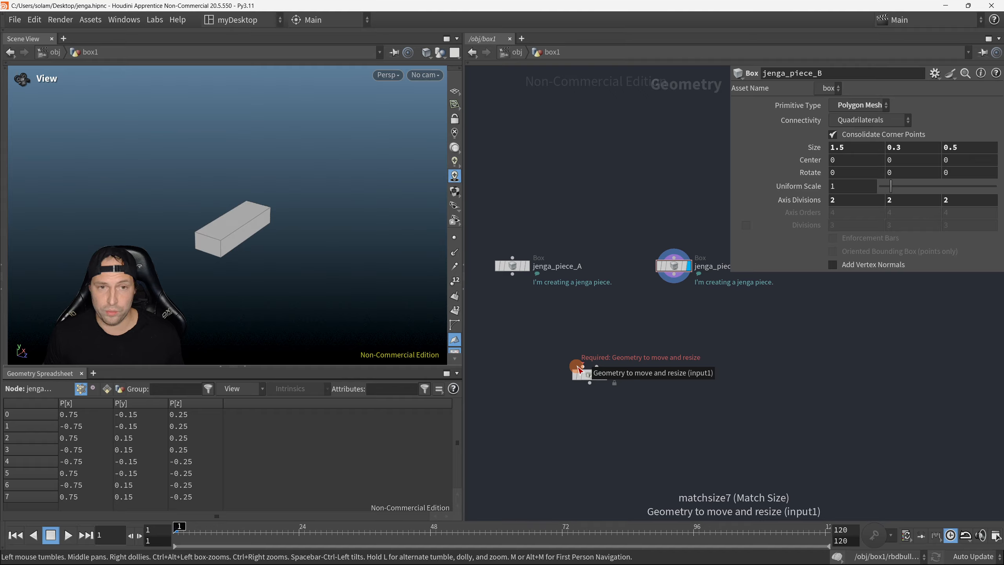
{"action": "left_click_drag", "start_coordinate": [578, 369], "coordinate": [525, 289]}
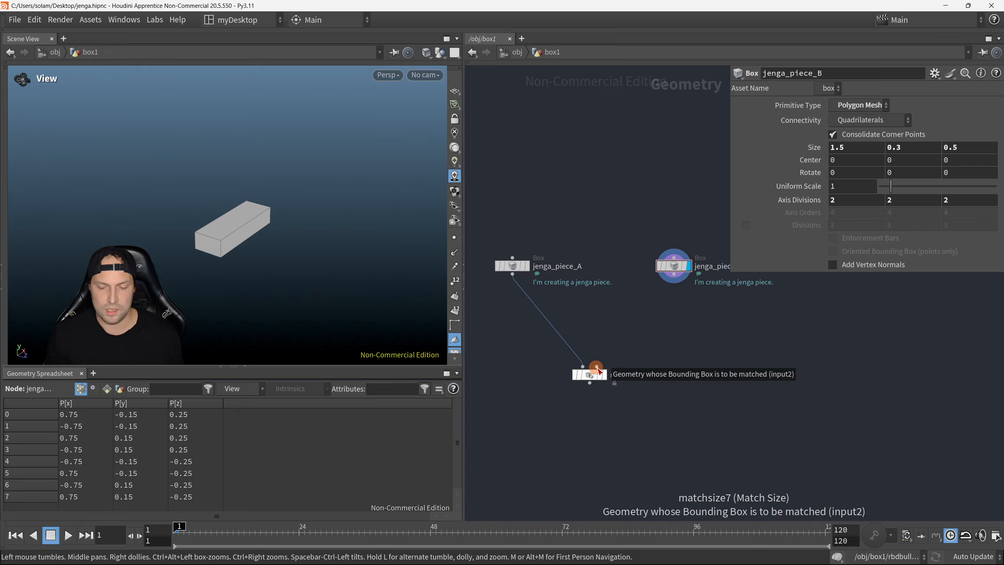
Step: Connect jenga_piece_B to the second input of the Match Size node, and display and select the Match Size node
{"action": "left_click_drag", "start_coordinate": [598, 371], "coordinate": [674, 282]}
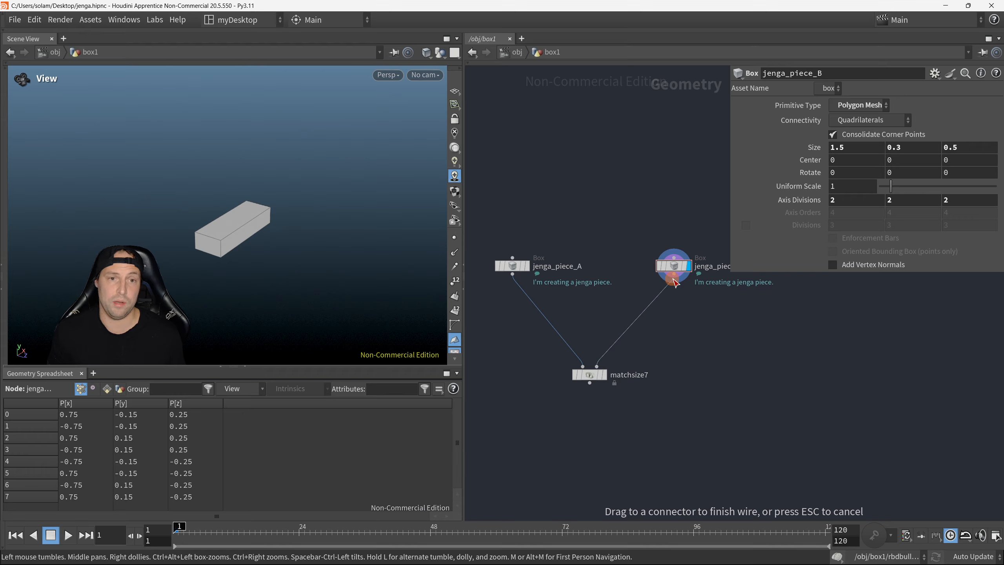
{"action": "left_click_drag", "start_coordinate": [674, 282], "coordinate": [674, 282]}
{"action": "left_click_drag", "start_coordinate": [664, 430], "coordinate": [558, 352]}
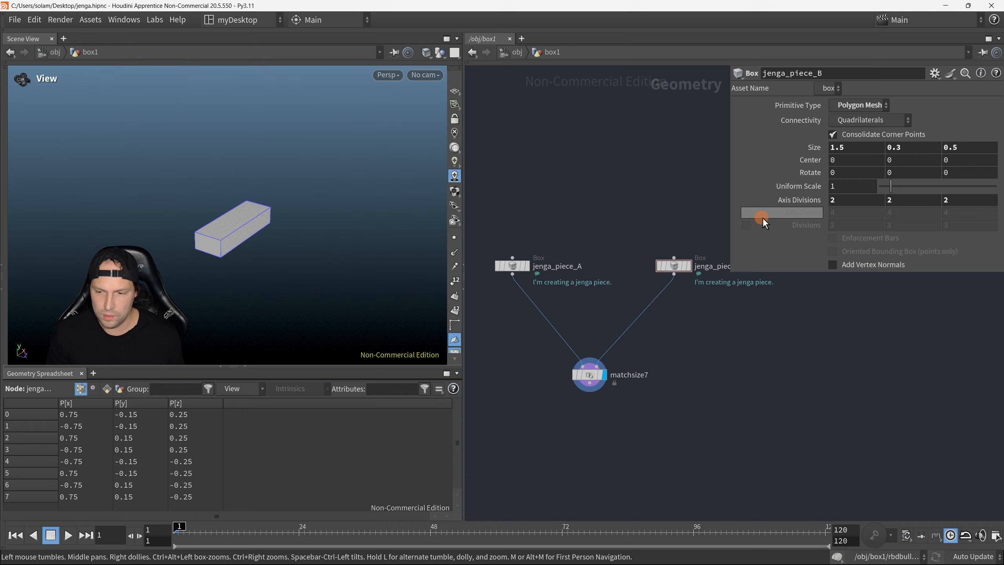
{"action": "left_click", "coordinate": [589, 375]}
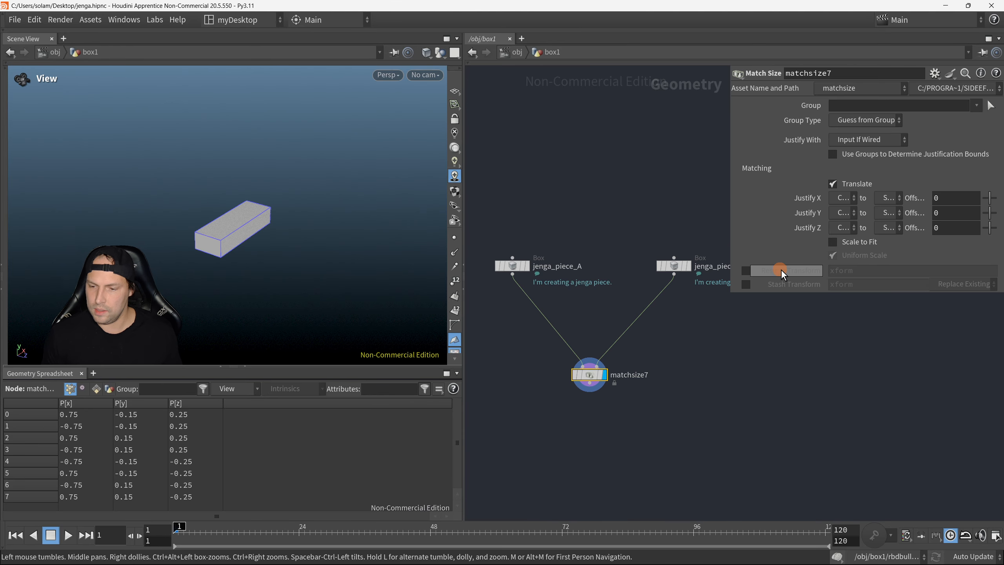
Step: Set the Match Size node's Justify Z from Min to Max so the two blocks sit side by side
{"action": "left_click_drag", "start_coordinate": [731, 293], "coordinate": [706, 370]}
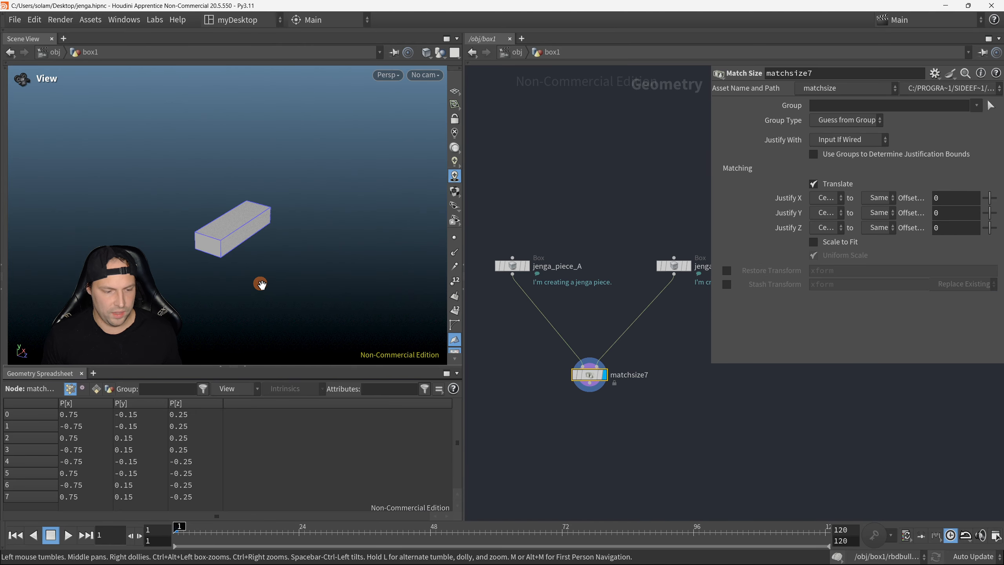
{"action": "left_click_drag", "start_coordinate": [260, 288], "coordinate": [226, 296]}
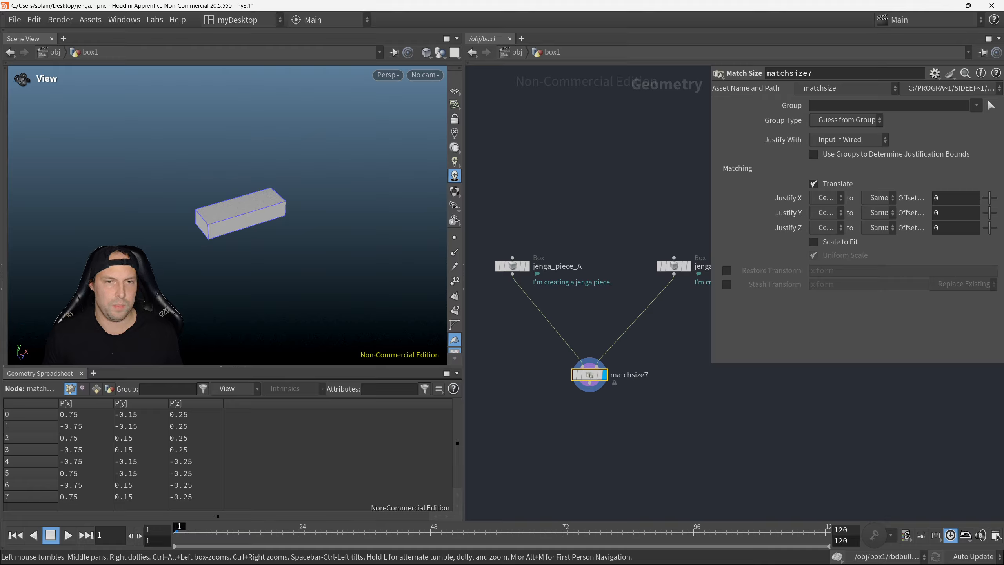
{"action": "left_click_drag", "start_coordinate": [257, 273], "coordinate": [287, 257]}
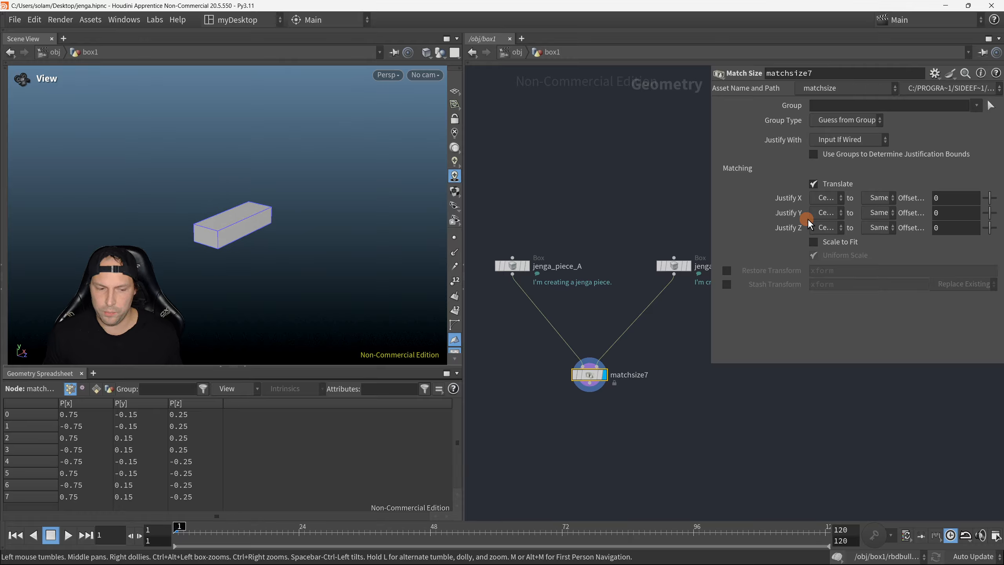
{"action": "left_click", "coordinate": [826, 229]}
{"action": "left_click", "coordinate": [831, 255]}
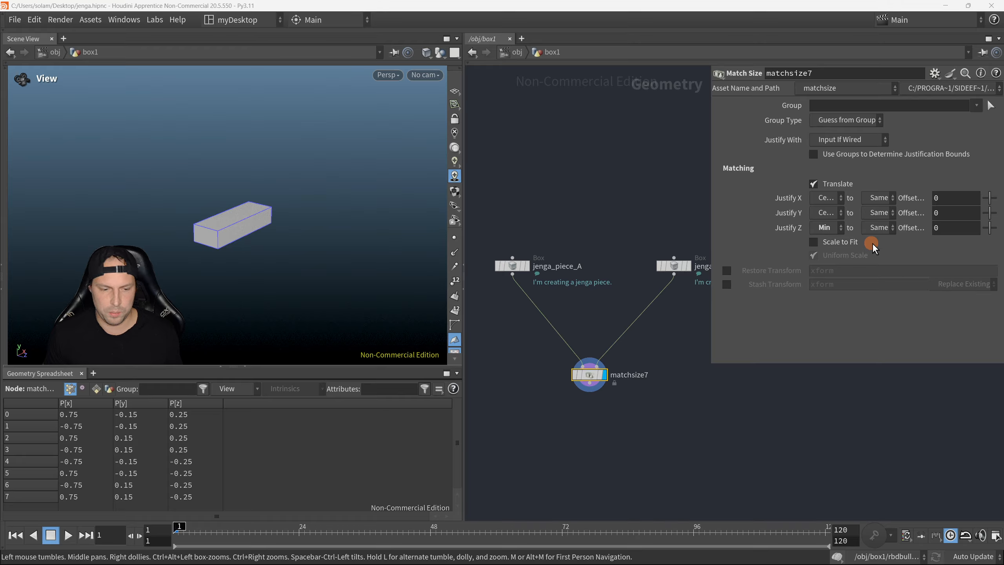
{"action": "left_click", "coordinate": [880, 228]}
{"action": "left_click", "coordinate": [877, 280]}
{"action": "left_click_drag", "start_coordinate": [275, 247], "coordinate": [365, 222]}
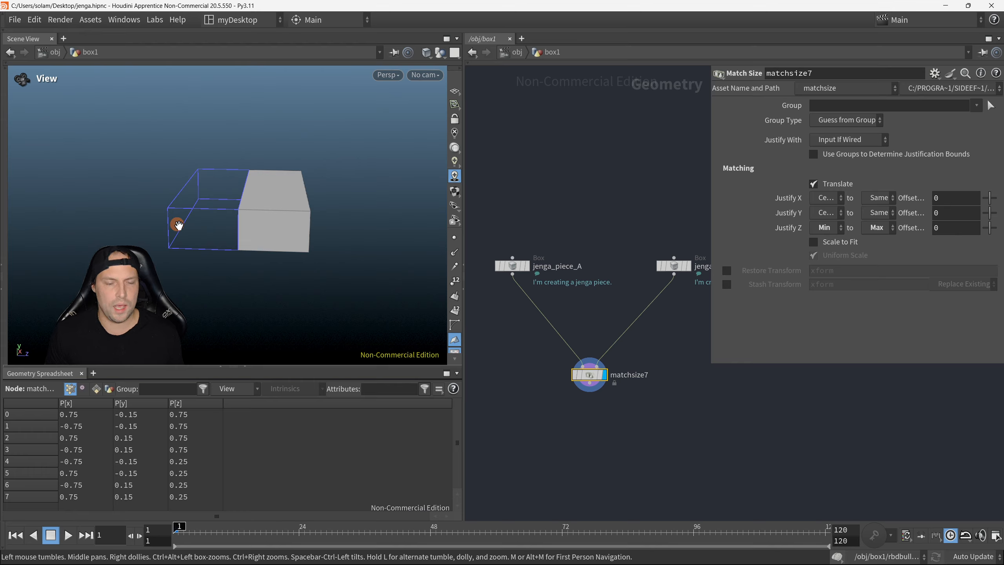
Step: Add a Merge node wired from the Match Size output and place it below that node
{"action": "middle_click_drag", "start_coordinate": [656, 392], "coordinate": [641, 327]}
{"action": "scroll", "coordinate": [639, 325], "scroll_direction": "down", "scroll_amount": 1}
{"action": "left_click", "coordinate": [596, 326]}
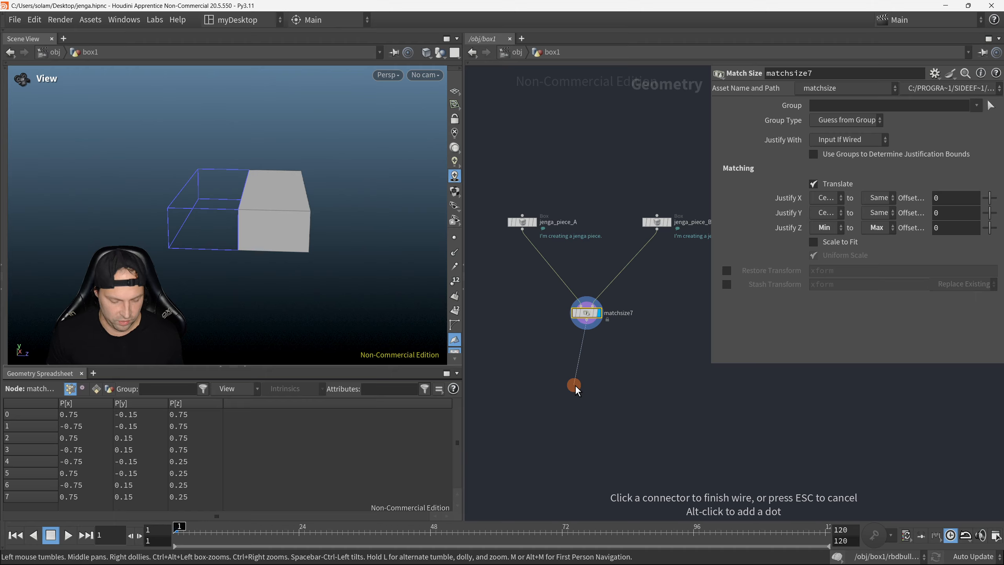
{"action": "key", "text": "Tab"}
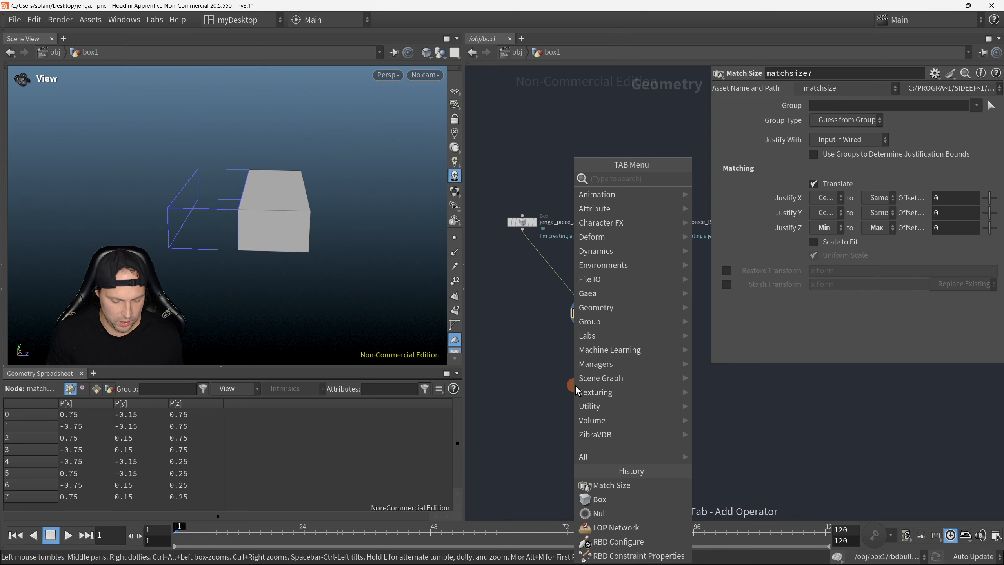
{"action": "type", "text": "merge"}
{"action": "key", "text": "Return"}
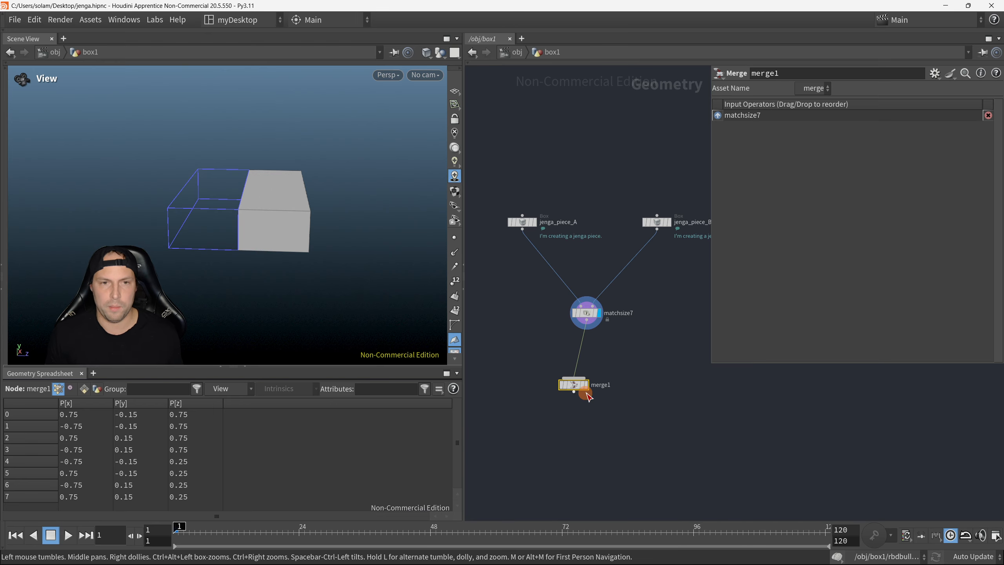
{"action": "left_click", "coordinate": [576, 382]}
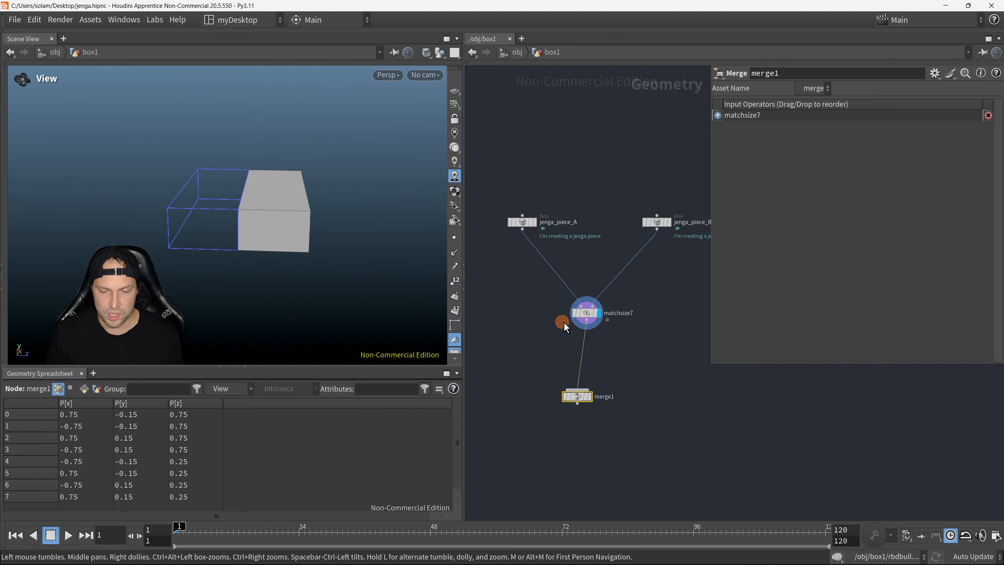
Step: Connect jenga_piece_A to the Merge node as well and display the merged blocks
{"action": "left_click_drag", "start_coordinate": [523, 230], "coordinate": [576, 389]}
{"action": "left_click", "coordinate": [588, 396]}
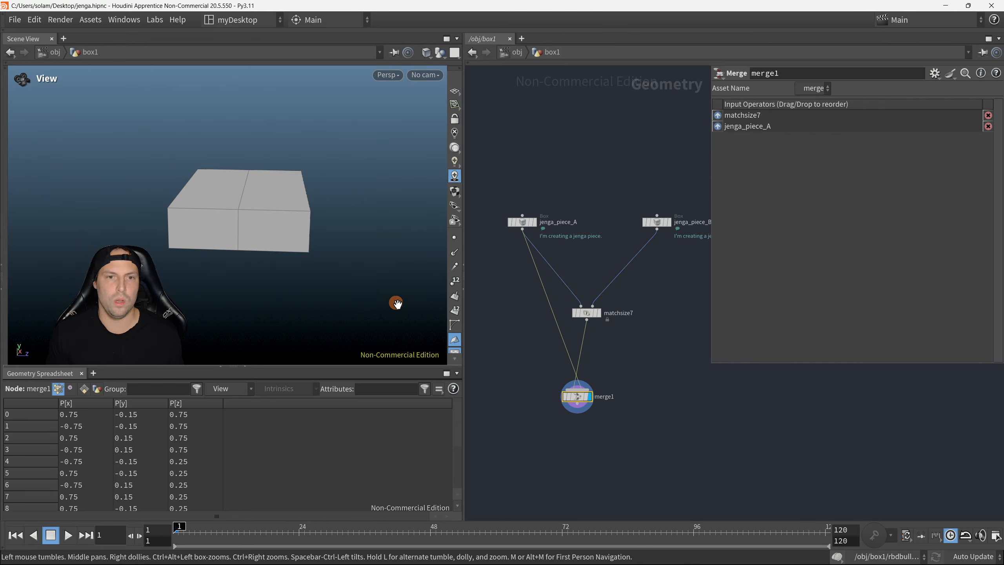
{"action": "mouse_move", "coordinate": [291, 238]}
{"action": "left_mouse_down"}
{"action": "mouse_move", "coordinate": [281, 266]}
{"action": "mouse_move", "coordinate": [286, 236]}
{"action": "mouse_move", "coordinate": [359, 218]}
{"action": "mouse_move", "coordinate": [317, 206]}
{"action": "mouse_move", "coordinate": [348, 206]}
{"action": "mouse_move", "coordinate": [282, 234]}
{"action": "left_mouse_up"}
{"action": "key", "text": "w"}
{"action": "key", "text": "w"}
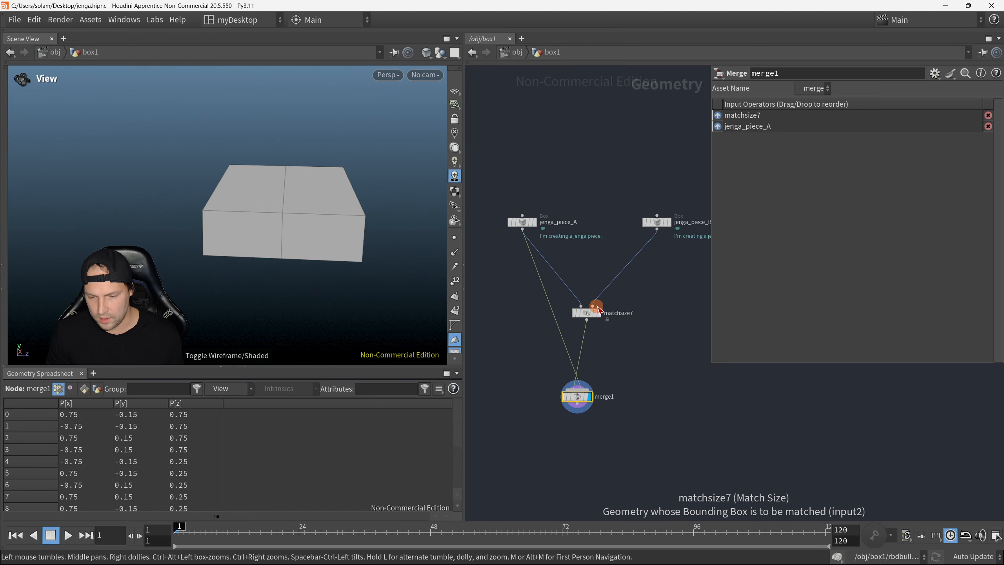
Step: Move the Match Size node slightly up and away from jenga_piece_A's wire, and hide the node parameters
{"action": "left_click_drag", "start_coordinate": [592, 312], "coordinate": [608, 303]}
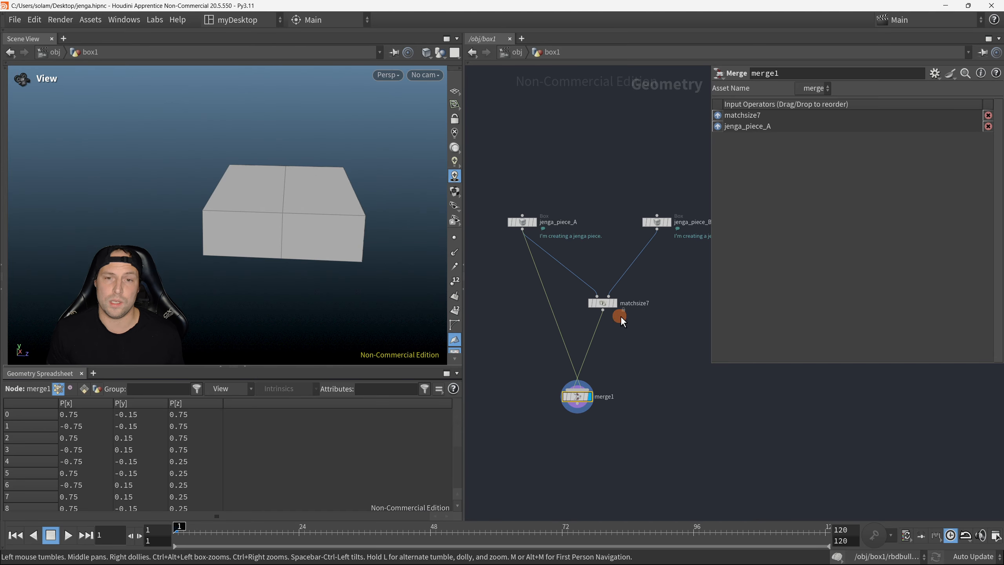
{"action": "key", "text": "p"}
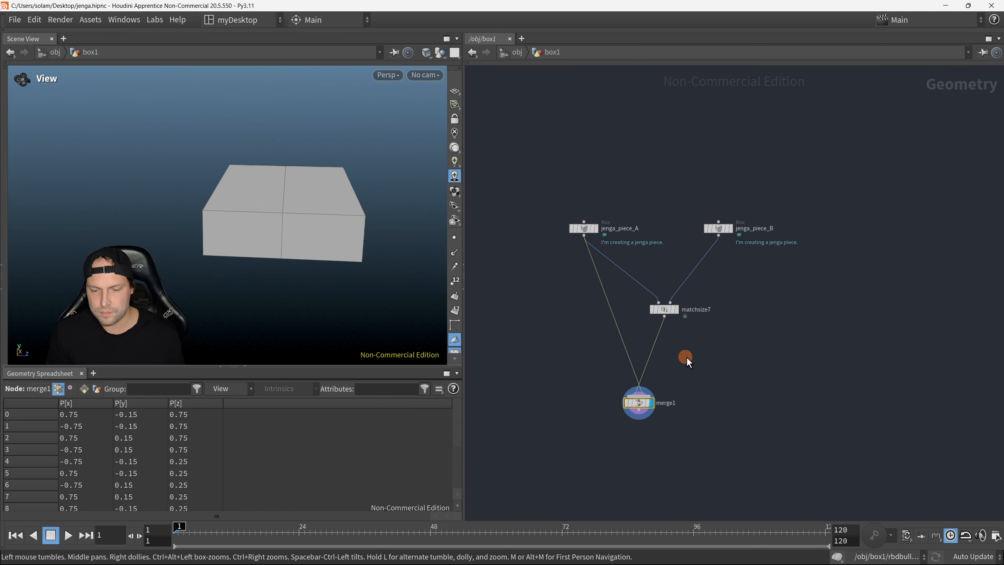
{"action": "middle_click_drag", "start_coordinate": [686, 356], "coordinate": [746, 368]}
{"action": "scroll", "coordinate": [746, 367], "scroll_direction": "up", "scroll_amount": 2}
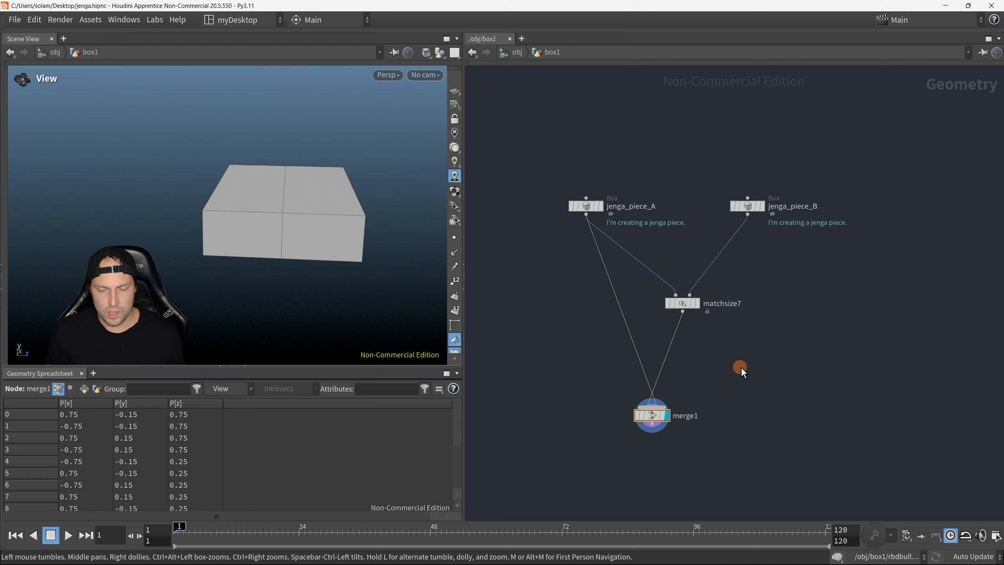
Step: Turn on point display for the merged blocks and inspect their corner points from several angles
{"action": "left_click", "coordinate": [454, 238]}
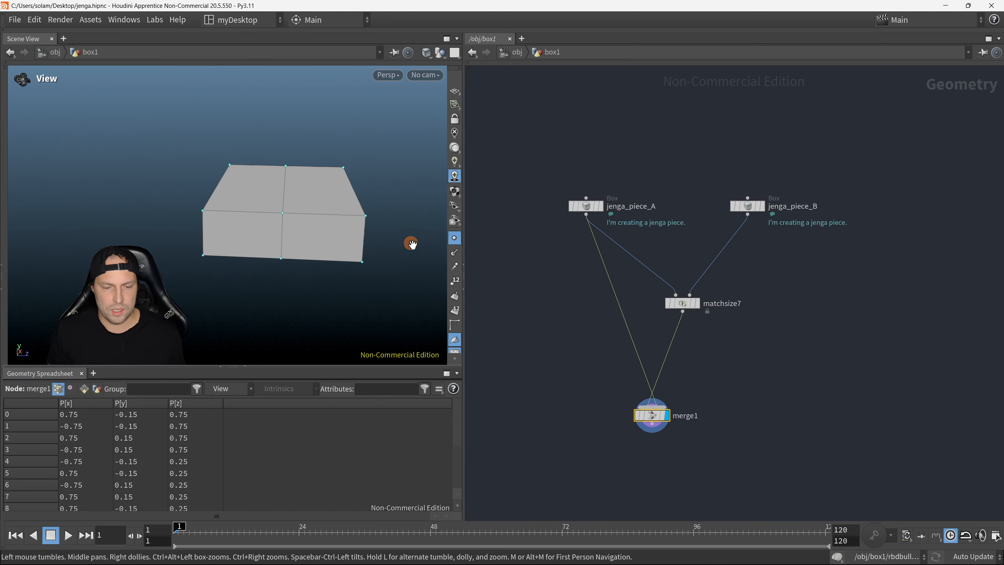
{"action": "mouse_move", "coordinate": [347, 214]}
{"action": "left_mouse_down"}
{"action": "mouse_move", "coordinate": [275, 233]}
{"action": "mouse_move", "coordinate": [329, 220]}
{"action": "mouse_move", "coordinate": [356, 229]}
{"action": "left_mouse_up"}
{"action": "right_click_drag", "start_coordinate": [321, 232], "coordinate": [334, 210]}
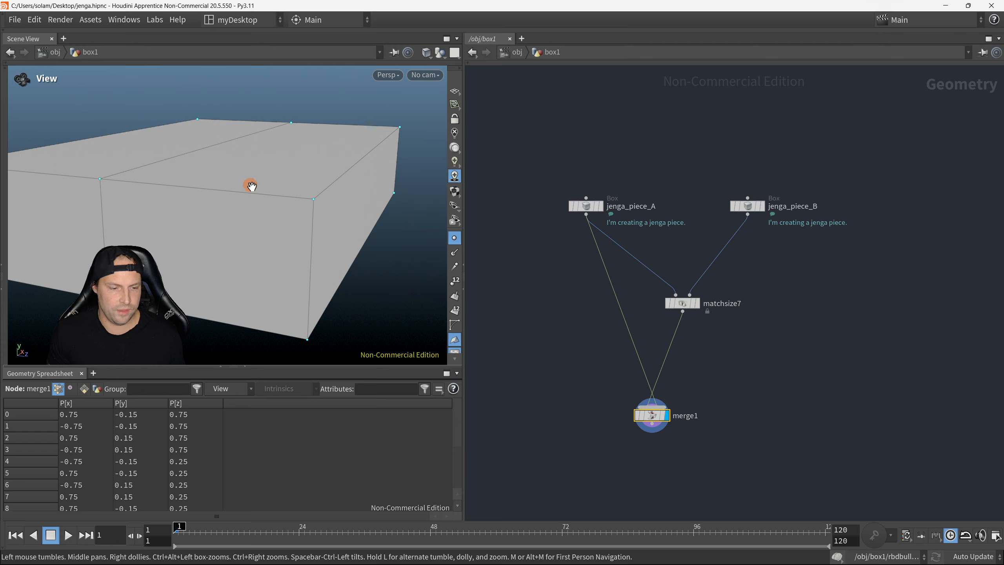
{"action": "right_click_drag", "start_coordinate": [251, 186], "coordinate": [230, 190]}
{"action": "left_click_drag", "start_coordinate": [230, 190], "coordinate": [249, 210]}
{"action": "right_click_drag", "start_coordinate": [249, 211], "coordinate": [300, 173]}
{"action": "middle_click_drag", "start_coordinate": [300, 172], "coordinate": [296, 225]}
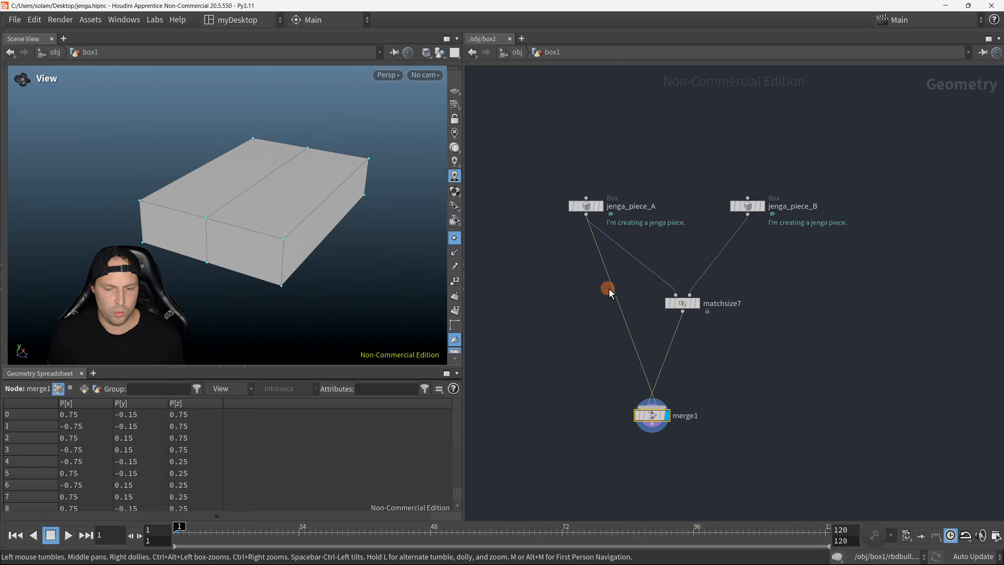
Step: Check the Merge node's geometry information for its point and primitive counts
{"action": "middle_click", "coordinate": [655, 421]}
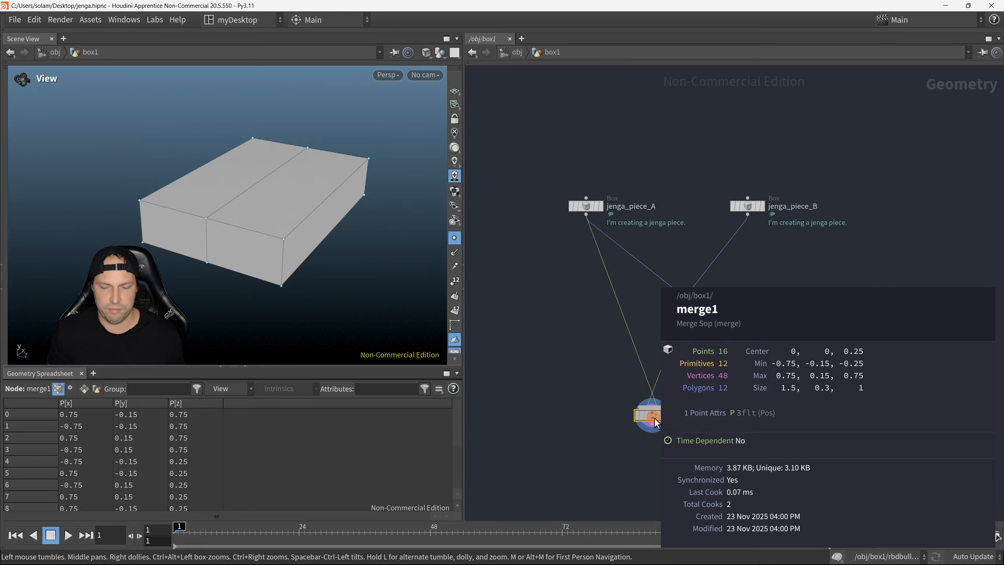
{"action": "middle_click_drag", "start_coordinate": [740, 418], "coordinate": [745, 391]}
{"action": "scroll", "coordinate": [691, 363], "scroll_direction": "up", "scroll_amount": 2}
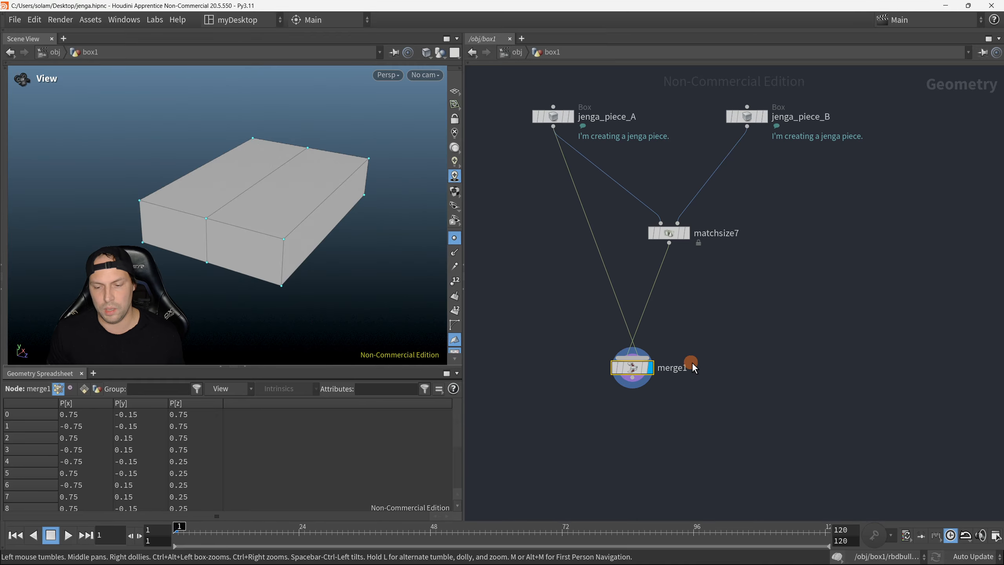
{"action": "scroll", "coordinate": [710, 351], "scroll_direction": "down", "scroll_amount": 2}
{"action": "mouse_move", "coordinate": [681, 354]}
{"action": "middle_mouse_down"}
{"action": "mouse_move", "coordinate": [710, 351]}
{"action": "mouse_move", "coordinate": [680, 365]}
{"action": "middle_mouse_up"}
{"action": "scroll", "coordinate": [593, 351], "scroll_direction": "up", "scroll_amount": 1}
{"action": "middle_click_drag", "start_coordinate": [342, 225], "coordinate": [346, 229]}
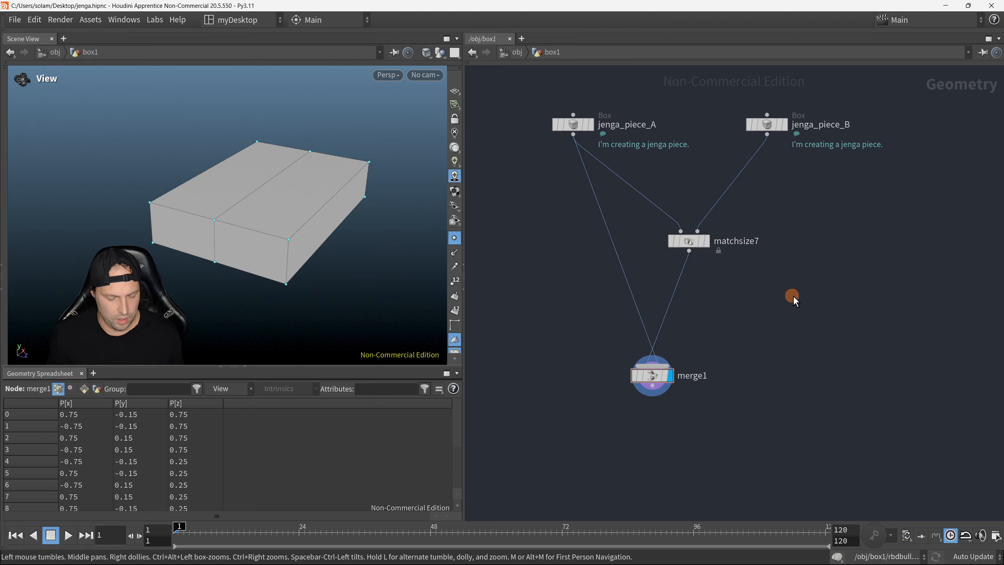
Step: Add a Pack node and insert it between jenga_piece_A and the Merge node
{"action": "key", "text": "Tab"}
{"action": "type", "text": "pack"}
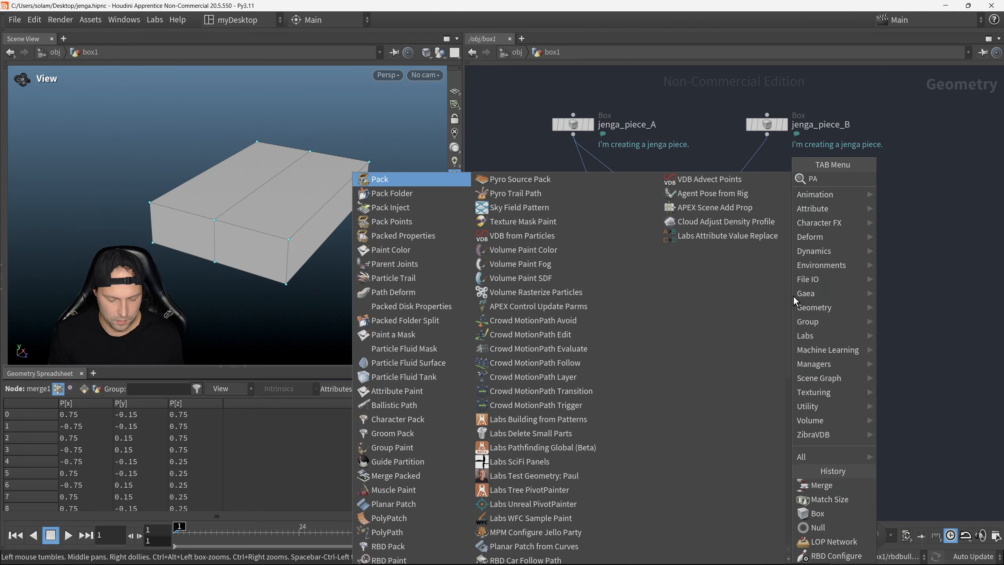
{"action": "key", "text": "Return"}
{"action": "left_click", "coordinate": [545, 207]}
{"action": "middle_click_drag", "start_coordinate": [544, 266], "coordinate": [541, 316]}
{"action": "left_click_drag", "start_coordinate": [539, 259], "coordinate": [576, 286]}
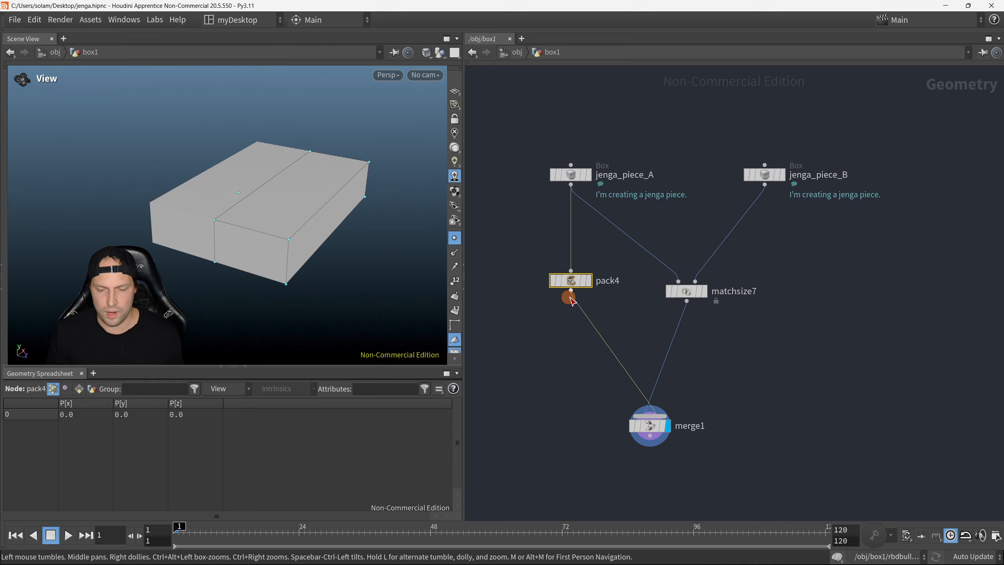
Step: Display only the Pack node's output in wireframe and inspect where the packed block's point sits
{"action": "key", "text": "r"}
{"action": "left_click_drag", "start_coordinate": [536, 249], "coordinate": [596, 302]}
{"action": "left_click_drag", "start_coordinate": [215, 211], "coordinate": [339, 224]}
{"action": "key", "text": "w"}
{"action": "left_click_drag", "start_coordinate": [267, 201], "coordinate": [296, 201]}
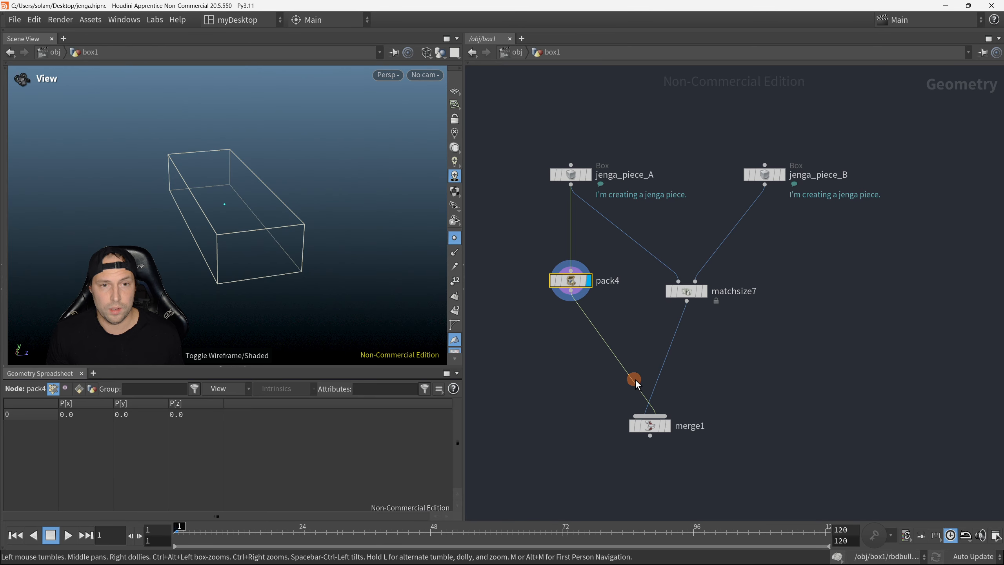
Step: Display the Merge node again and return to shaded view to compare the packed and unpacked blocks
{"action": "key", "text": "r"}
{"action": "left_click_drag", "start_coordinate": [590, 404], "coordinate": [691, 438]}
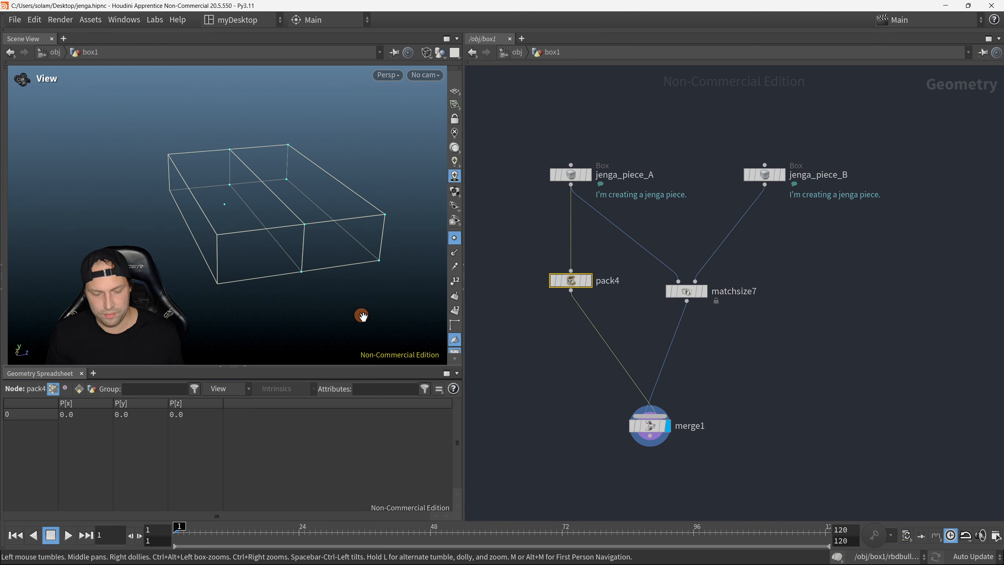
{"action": "key", "text": "shift+w"}
{"action": "left_click_drag", "start_coordinate": [357, 297], "coordinate": [302, 273]}
{"action": "key", "text": "shift+w"}
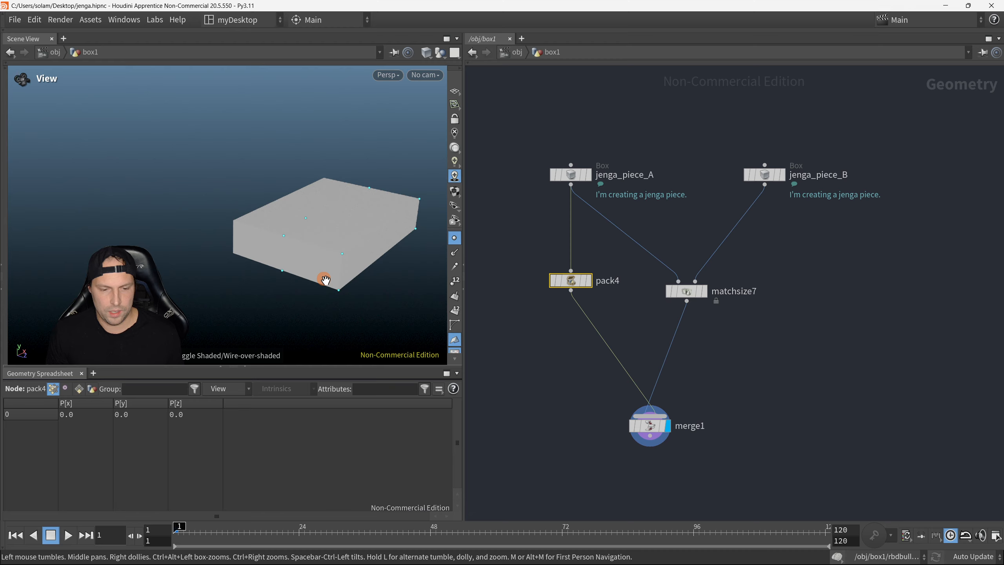
{"action": "key", "text": "shift+w"}
{"action": "left_click", "coordinate": [547, 403]}
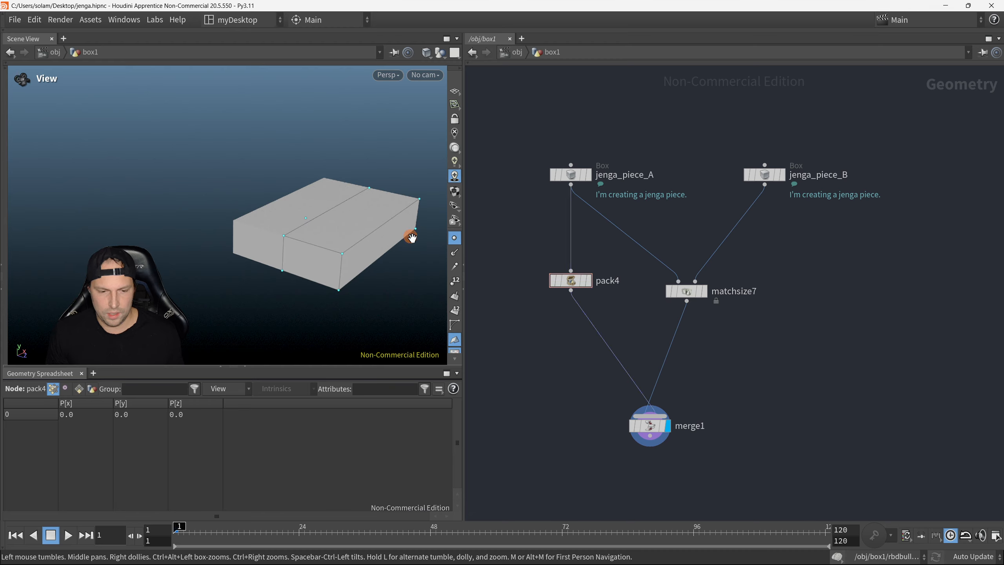
{"action": "left_click_drag", "start_coordinate": [362, 257], "coordinate": [308, 211]}
Step: Copy the Pack node that follows jenga_piece_A
{"action": "left_click_drag", "start_coordinate": [502, 261], "coordinate": [579, 301]}
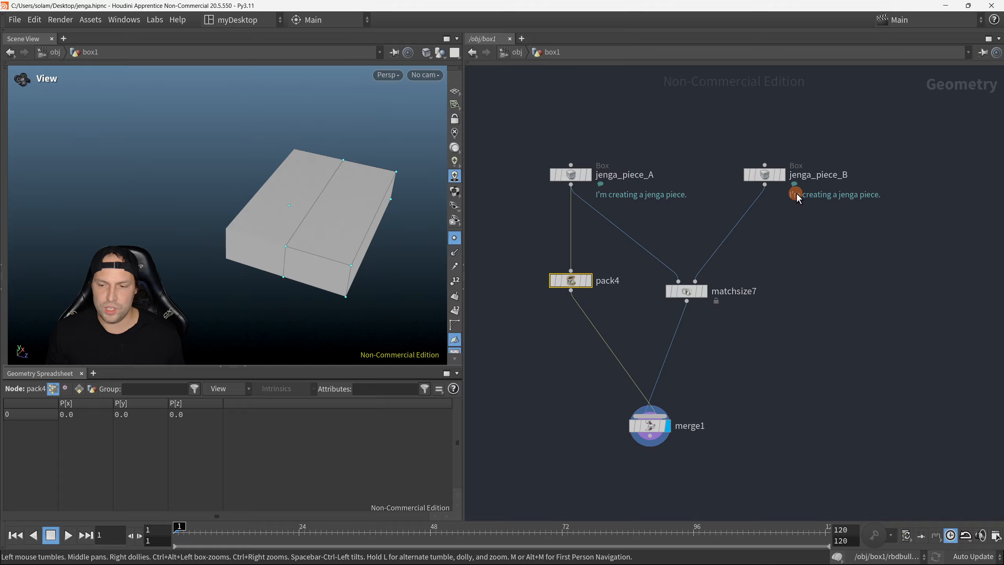
{"action": "left_click_drag", "start_coordinate": [526, 261], "coordinate": [592, 294]}
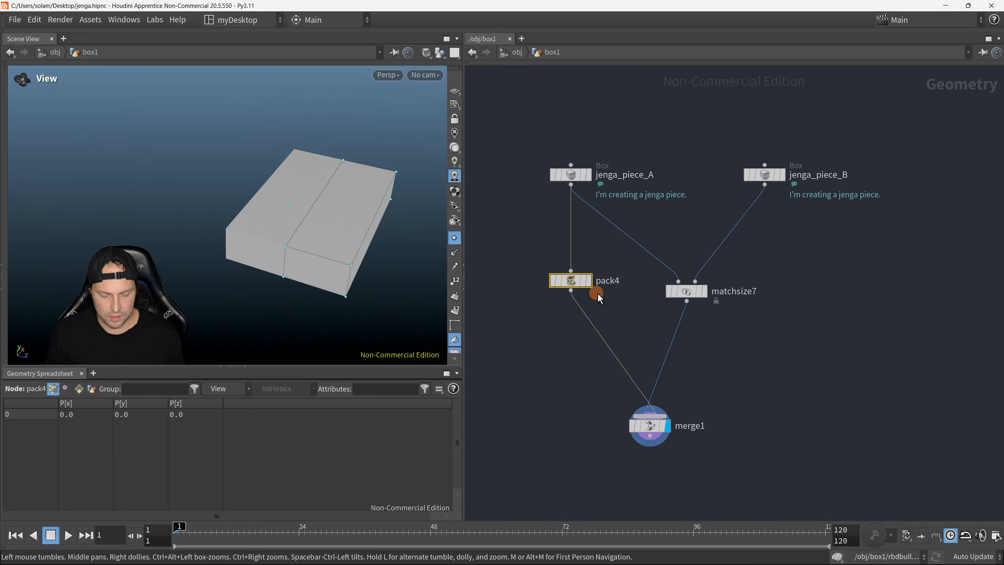
{"action": "key", "text": "ctrl+c"}
{"action": "middle_click_drag", "start_coordinate": [624, 305], "coordinate": [593, 314]}
{"action": "left_click", "coordinate": [539, 279]}
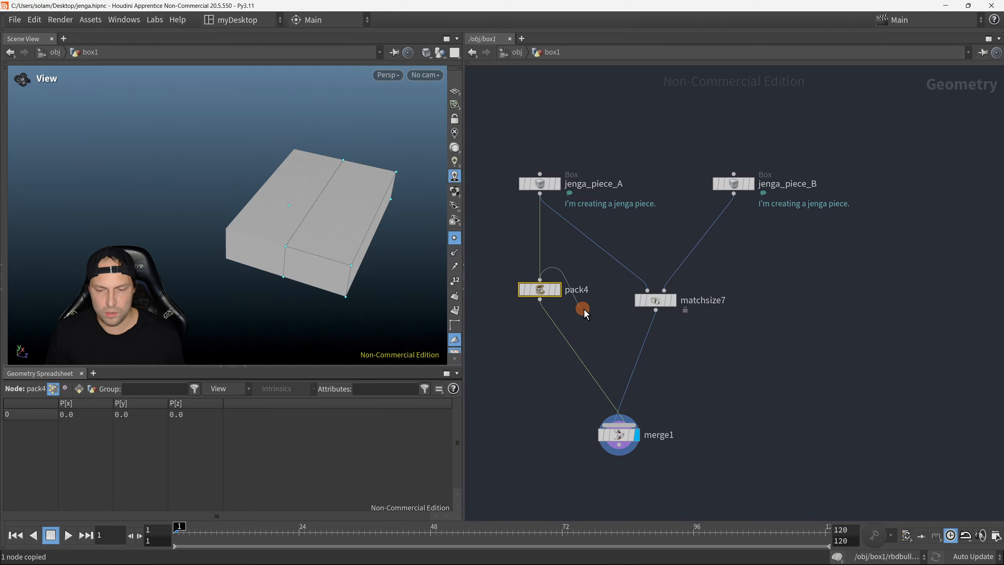
{"action": "left_click", "coordinate": [583, 308]}
{"action": "left_click", "coordinate": [539, 194]}
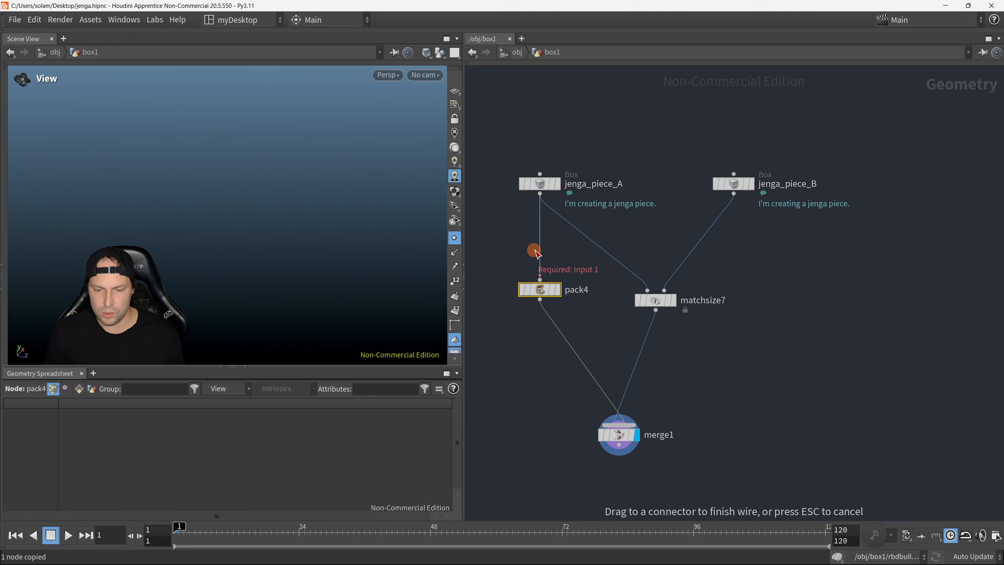
{"action": "left_click", "coordinate": [539, 279]}
Step: Paste the Pack copy between the Match Size and Merge nodes, and inspect both packed blocks in wireframe
{"action": "key", "text": "ctrl+v"}
{"action": "mouse_move", "coordinate": [755, 322]}
{"action": "left_mouse_down"}
{"action": "mouse_move", "coordinate": [793, 349]}
{"action": "mouse_move", "coordinate": [727, 361]}
{"action": "mouse_move", "coordinate": [644, 348]}
{"action": "left_mouse_up"}
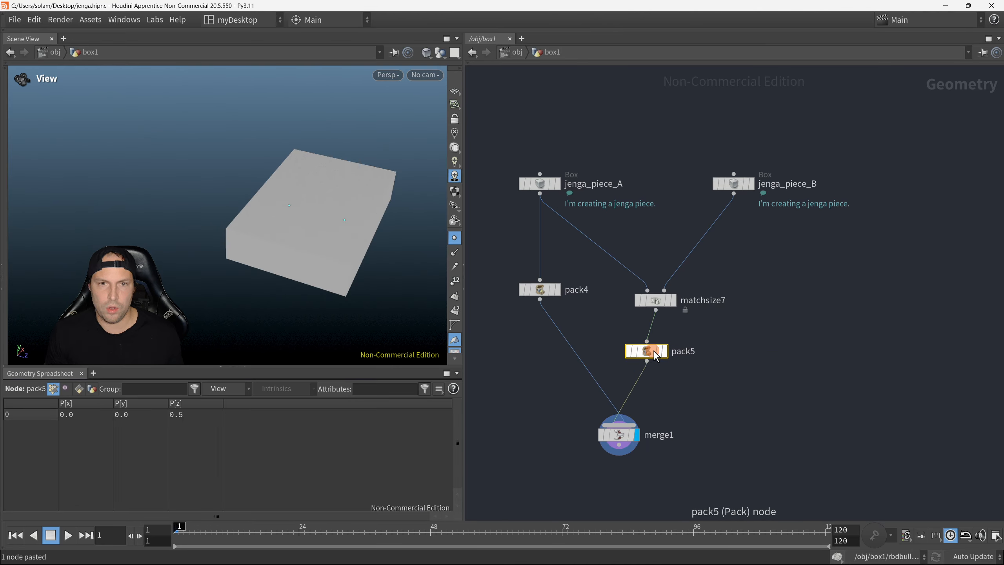
{"action": "left_click", "coordinate": [325, 247]}
{"action": "key", "text": "w"}
{"action": "left_click_drag", "start_coordinate": [332, 243], "coordinate": [364, 201]}
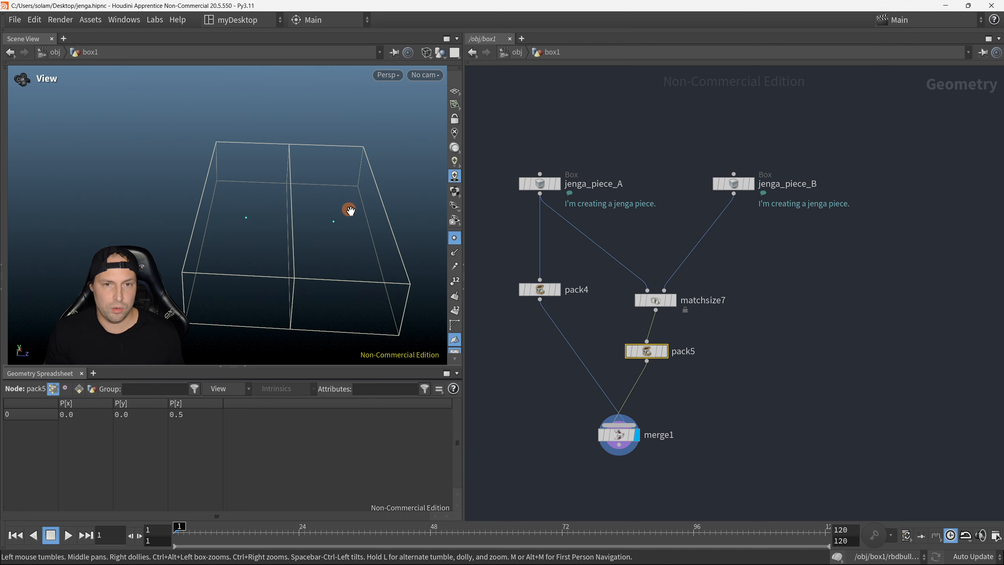
{"action": "left_click_drag", "start_coordinate": [302, 222], "coordinate": [312, 216]}
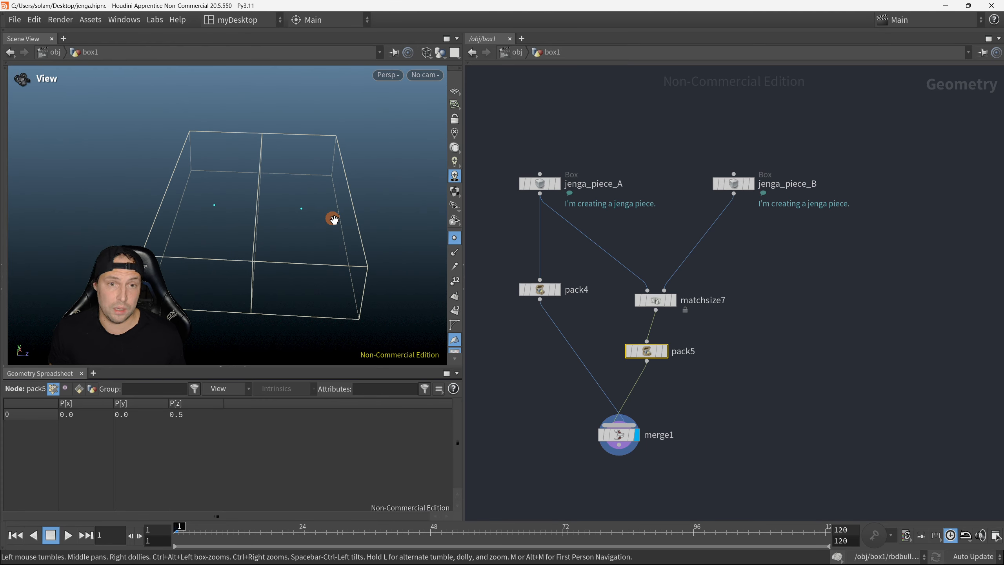
{"action": "left_click_drag", "start_coordinate": [337, 222], "coordinate": [304, 199]}
{"action": "right_click_drag", "start_coordinate": [304, 200], "coordinate": [266, 219]}
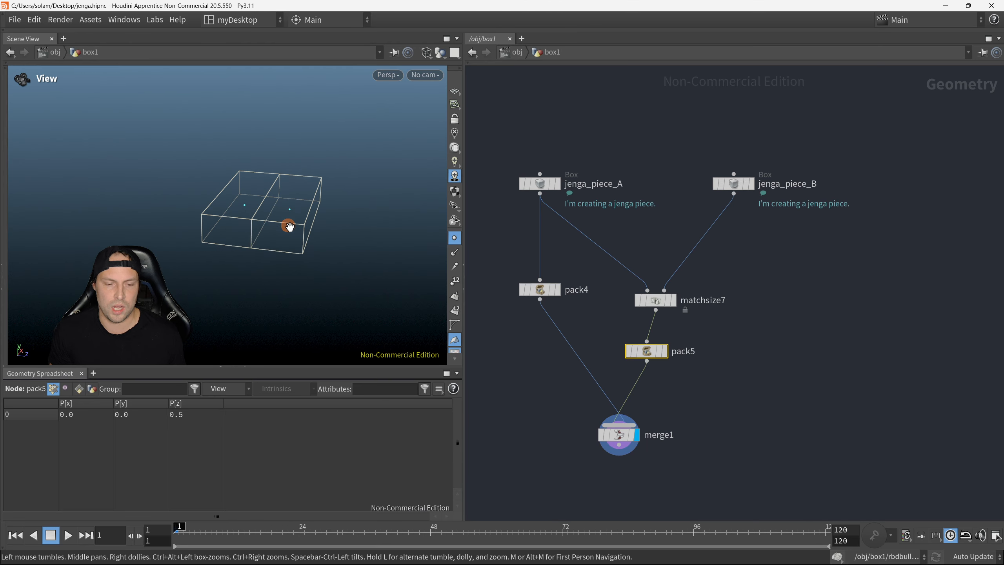
Step: Display the rbdbulletsolver1 node's output and switch the viewport to shaded view
{"action": "middle_click_drag", "start_coordinate": [623, 275], "coordinate": [559, 272]}
{"action": "middle_click_drag", "start_coordinate": [715, 252], "coordinate": [736, 264]}
{"action": "scroll", "coordinate": [734, 288], "scroll_direction": "down", "scroll_amount": 1}
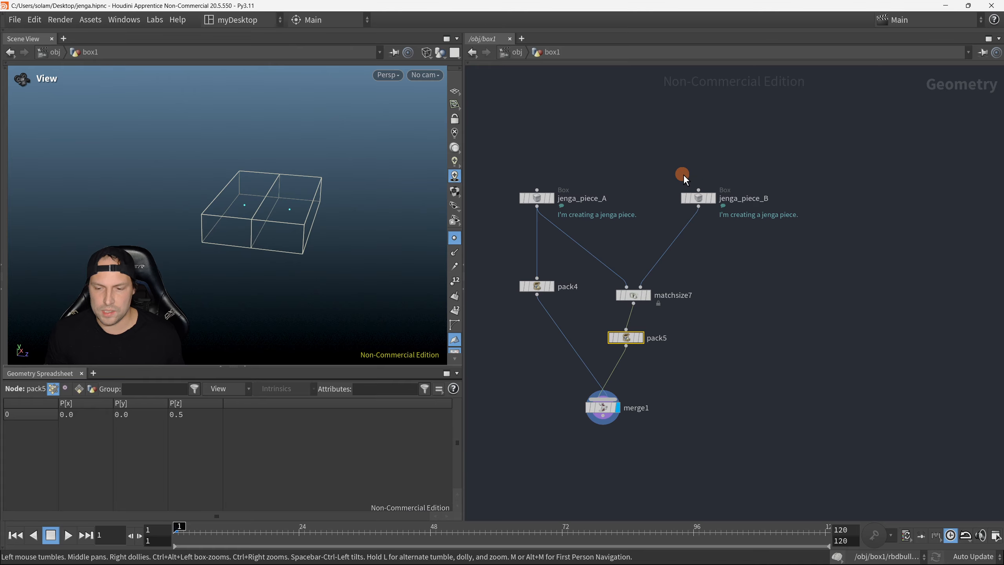
{"action": "left_click_drag", "start_coordinate": [673, 157], "coordinate": [742, 224]}
{"action": "scroll", "coordinate": [826, 215], "scroll_direction": "down", "scroll_amount": 5}
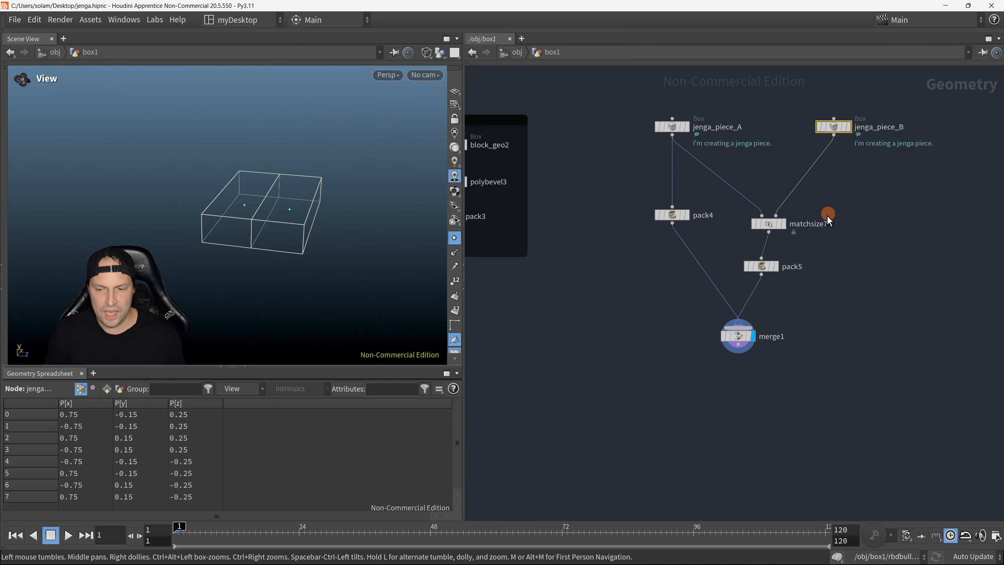
{"action": "scroll", "coordinate": [712, 415], "scroll_direction": "down", "scroll_amount": 1}
{"action": "middle_click_drag", "start_coordinate": [713, 414], "coordinate": [698, 171]}
{"action": "middle_click_drag", "start_coordinate": [644, 461], "coordinate": [633, 203]}
{"action": "scroll", "coordinate": [633, 202], "scroll_direction": "up", "scroll_amount": 4}
{"action": "left_click", "coordinate": [617, 231]}
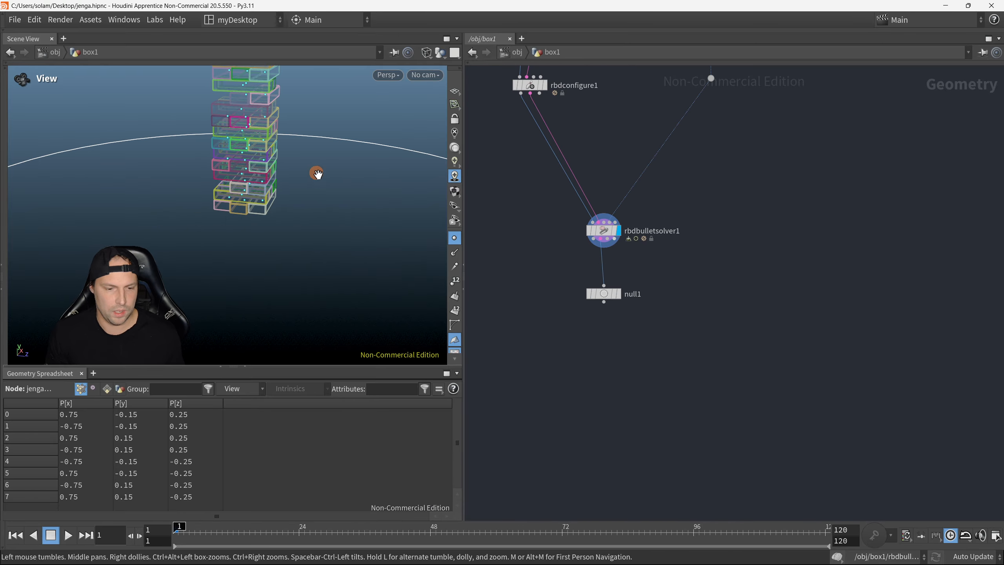
{"action": "key", "text": "w"}
Step: Examine the Jenga tower's stacked layers and block points from several angles
{"action": "middle_click_drag", "start_coordinate": [317, 187], "coordinate": [286, 283]}
{"action": "left_click_drag", "start_coordinate": [281, 177], "coordinate": [278, 269]}
{"action": "middle_click_drag", "start_coordinate": [282, 232], "coordinate": [273, 272]}
{"action": "scroll", "coordinate": [273, 271], "scroll_direction": "up", "scroll_amount": 3}
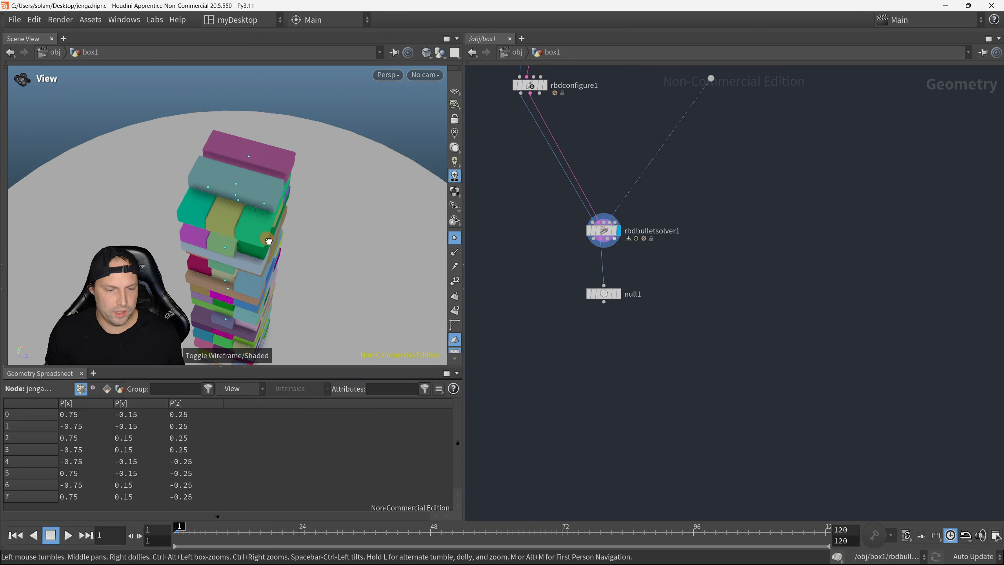
{"action": "left_click_drag", "start_coordinate": [268, 240], "coordinate": [257, 220]}
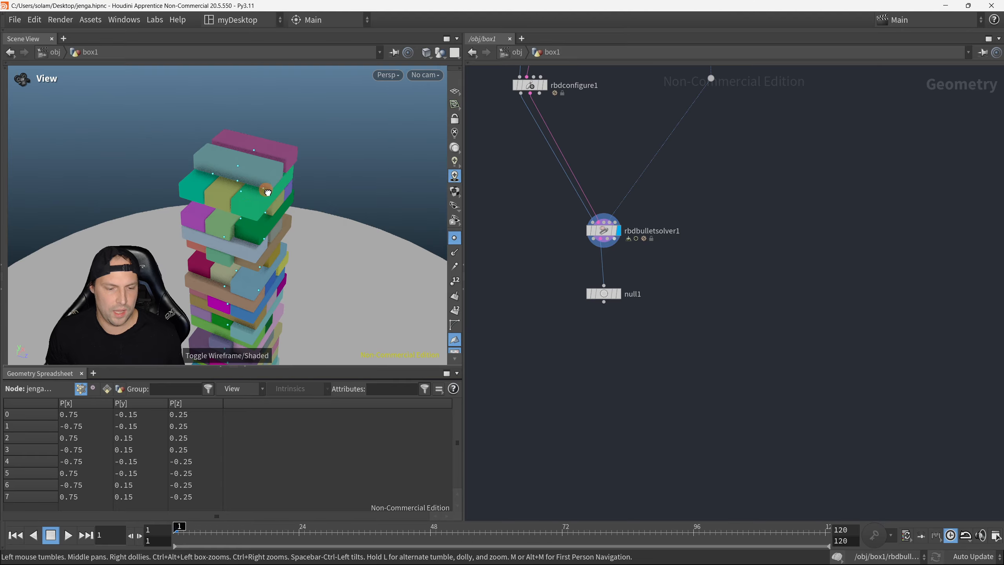
{"action": "left_click_drag", "start_coordinate": [267, 193], "coordinate": [288, 170]}
{"action": "left_click_drag", "start_coordinate": [286, 239], "coordinate": [327, 238]}
{"action": "right_click_drag", "start_coordinate": [327, 238], "coordinate": [303, 183]}
{"action": "left_click_drag", "start_coordinate": [302, 183], "coordinate": [316, 233]}
Step: Duplicate the jenga_piece_B node and line the copy up beside the original, level with the other boxes
{"action": "middle_click_drag", "start_coordinate": [739, 200], "coordinate": [666, 303]}
{"action": "scroll", "coordinate": [620, 294], "scroll_direction": "up", "scroll_amount": 3}
{"action": "left_click_drag", "start_coordinate": [645, 180], "coordinate": [674, 224]}
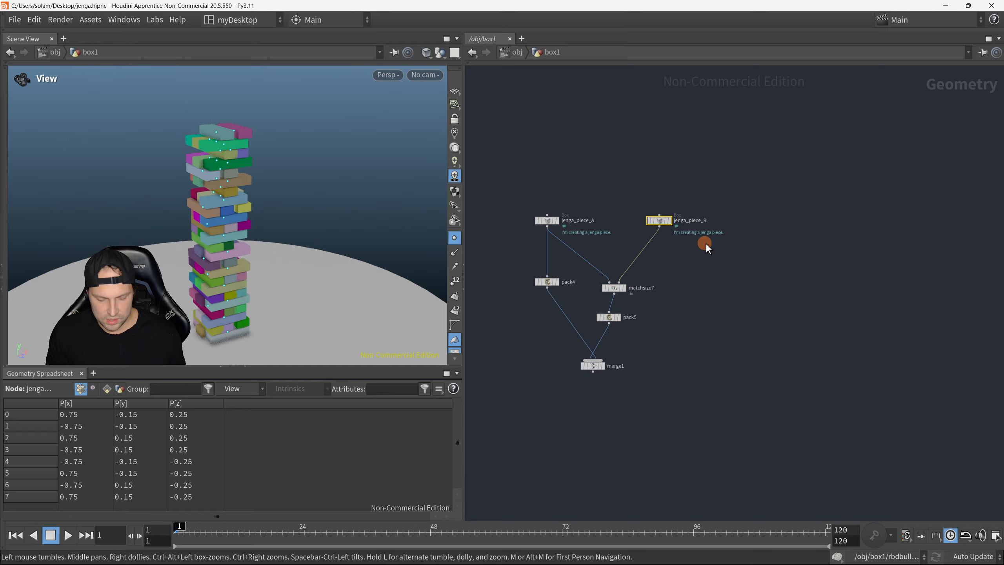
{"action": "scroll", "coordinate": [698, 246], "scroll_direction": "up", "scroll_amount": 2}
{"action": "key", "text": "ctrl+c"}
{"action": "key", "text": "ctrl+v"}
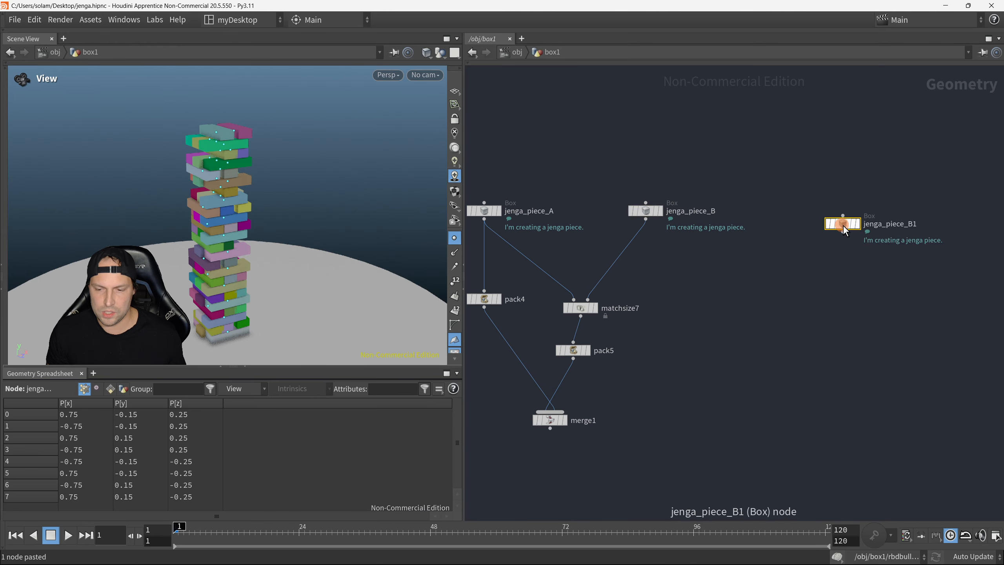
{"action": "left_click_drag", "start_coordinate": [854, 231], "coordinate": [835, 218]}
Step: Rename the duplicated box node as jenga_piece_C and adjust its placement in the network
{"action": "double_click", "coordinate": [896, 211]}
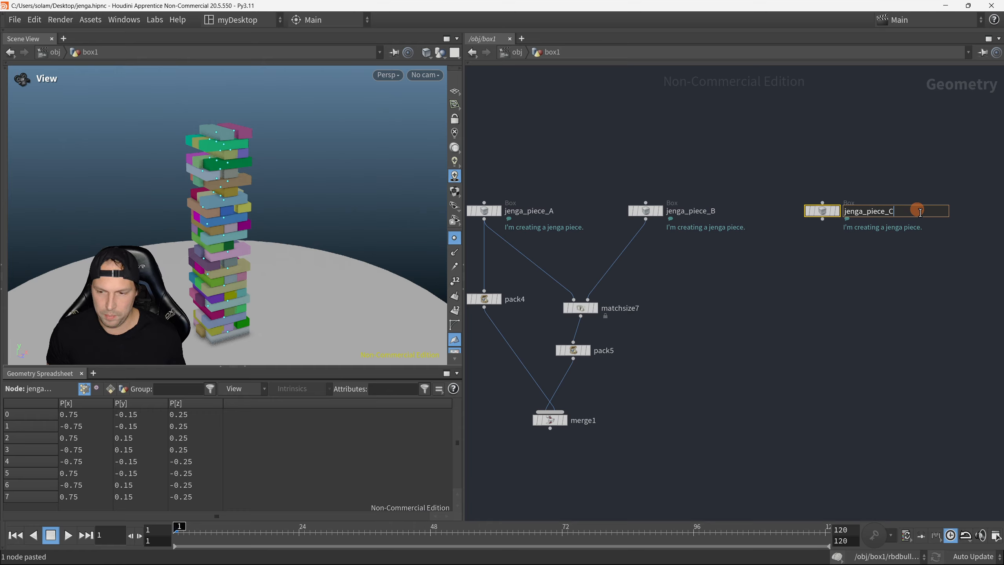
{"action": "key", "text": "Return"}
{"action": "middle_click_drag", "start_coordinate": [739, 303], "coordinate": [763, 237]}
{"action": "scroll", "coordinate": [763, 237], "scroll_direction": "down", "scroll_amount": 1}
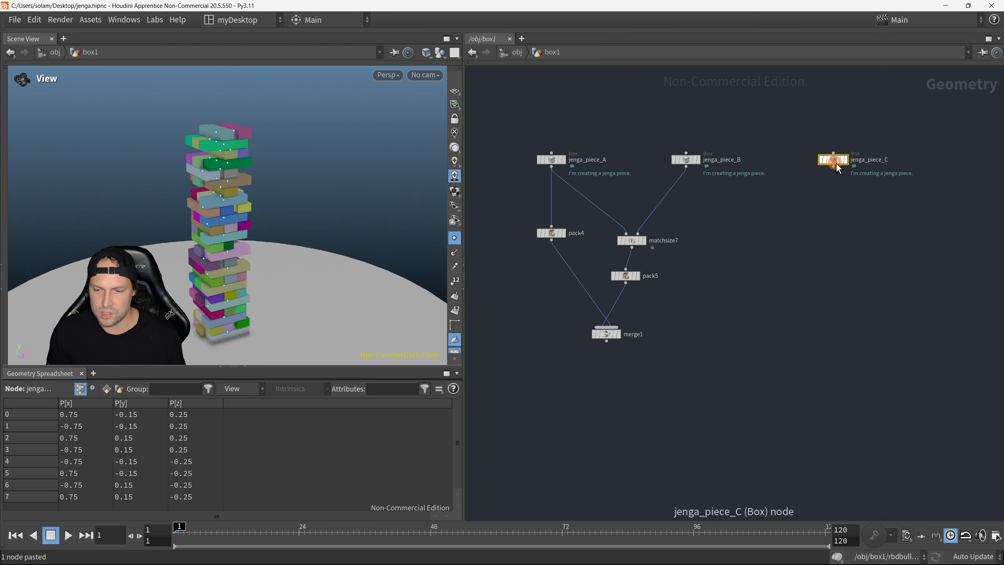
{"action": "left_click_drag", "start_coordinate": [836, 163], "coordinate": [833, 163]}
Step: Place a copy of pack4 below jenga_piece_C and wire jenga_piece_C's output into it
{"action": "left_click_drag", "start_coordinate": [516, 222], "coordinate": [573, 255]}
{"action": "key", "text": "ctrl+c"}
{"action": "key", "text": "ctrl+v"}
{"action": "left_click_drag", "start_coordinate": [805, 226], "coordinate": [829, 226]}
{"action": "key", "text": "y"}
{"action": "left_click_drag", "start_coordinate": [777, 188], "coordinate": [832, 226]}
{"action": "left_click_drag", "start_coordinate": [832, 171], "coordinate": [833, 230]}
Step: Display the packed jenga_piece_C and the merge1 output in turn to compare their block positions
{"action": "key", "text": "r"}
{"action": "left_click_drag", "start_coordinate": [795, 197], "coordinate": [858, 240]}
{"action": "scroll", "coordinate": [251, 269], "scroll_direction": "up", "scroll_amount": 3}
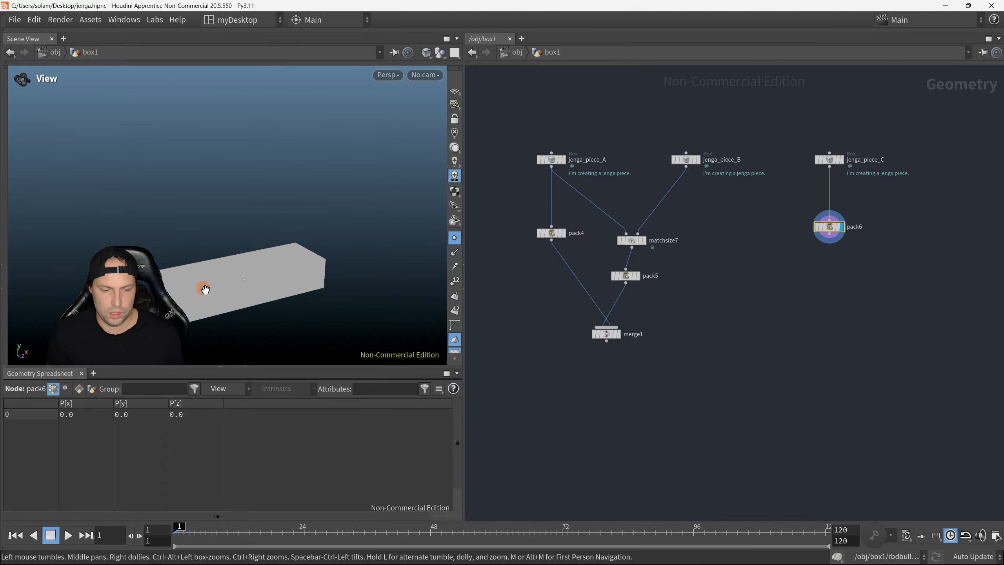
{"action": "key", "text": "r"}
{"action": "left_click", "coordinate": [604, 335]}
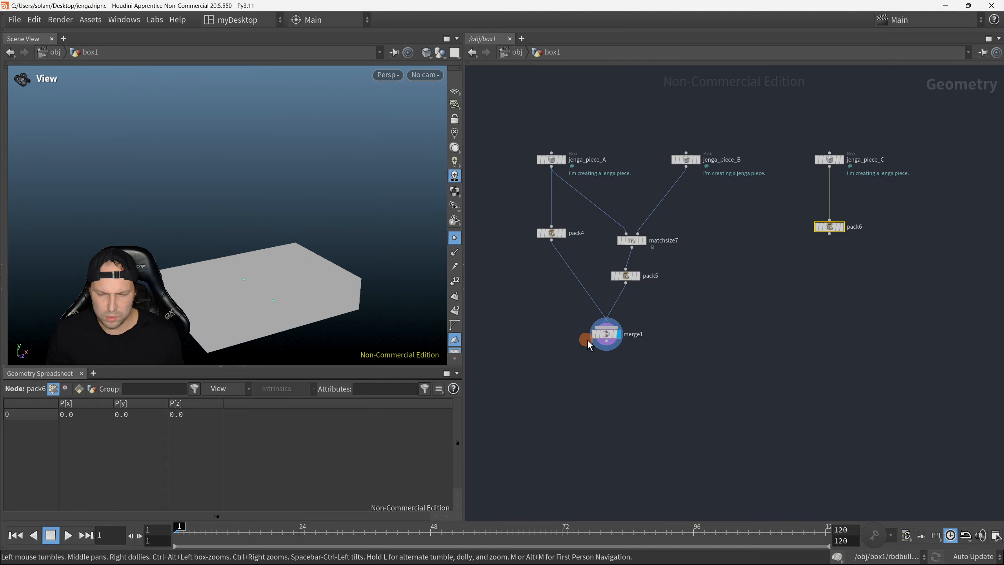
{"action": "middle_click_drag", "start_coordinate": [238, 273], "coordinate": [259, 231]}
{"action": "scroll", "coordinate": [234, 260], "scroll_direction": "down", "scroll_amount": 4}
{"action": "left_click_drag", "start_coordinate": [350, 269], "coordinate": [370, 271]}
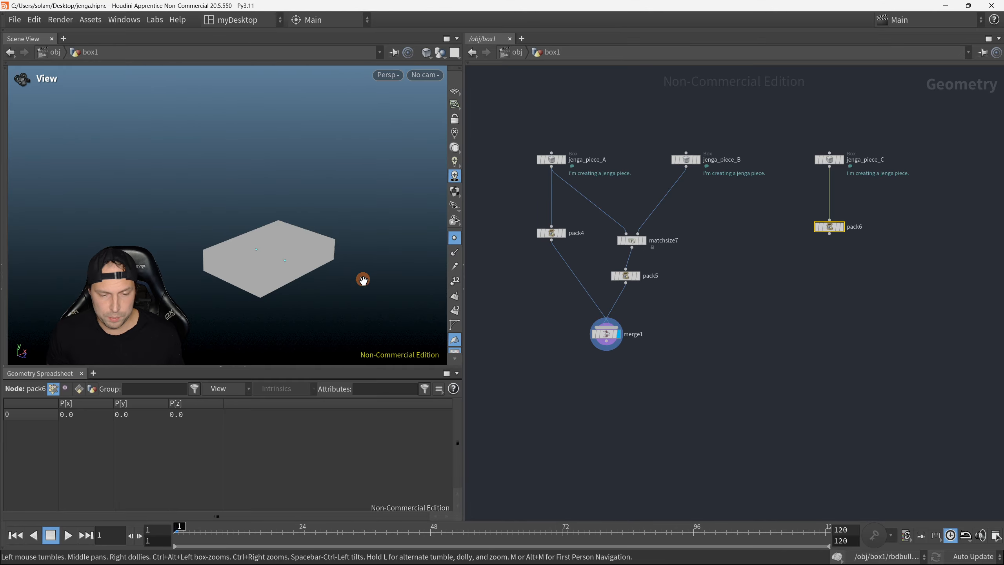
Step: Add a Match Size node between merge1 and pack6, lower in the network, and connect merge1 to its second input
{"action": "key", "text": "Tab"}
{"action": "type", "text": "match"}
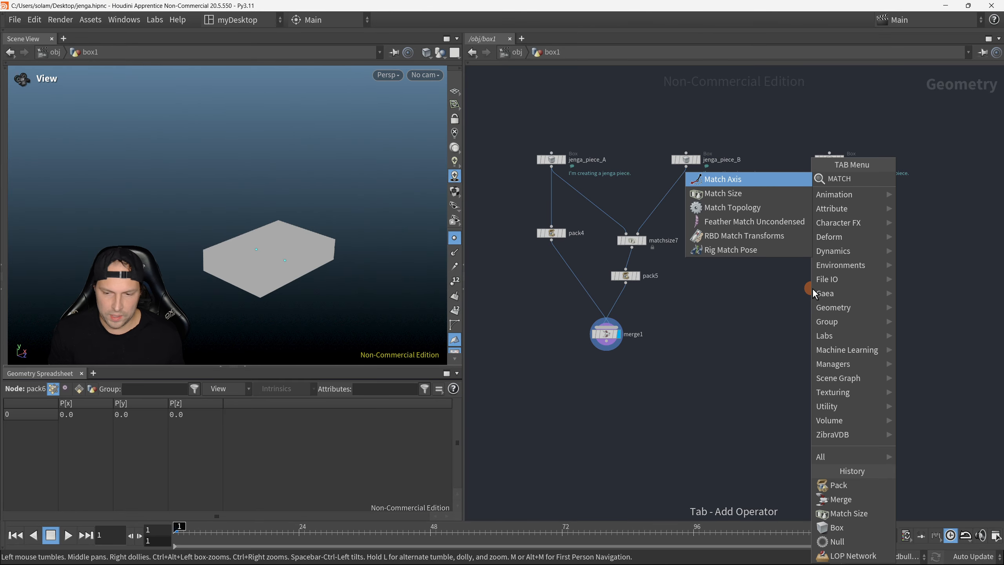
{"action": "left_click", "coordinate": [785, 192]}
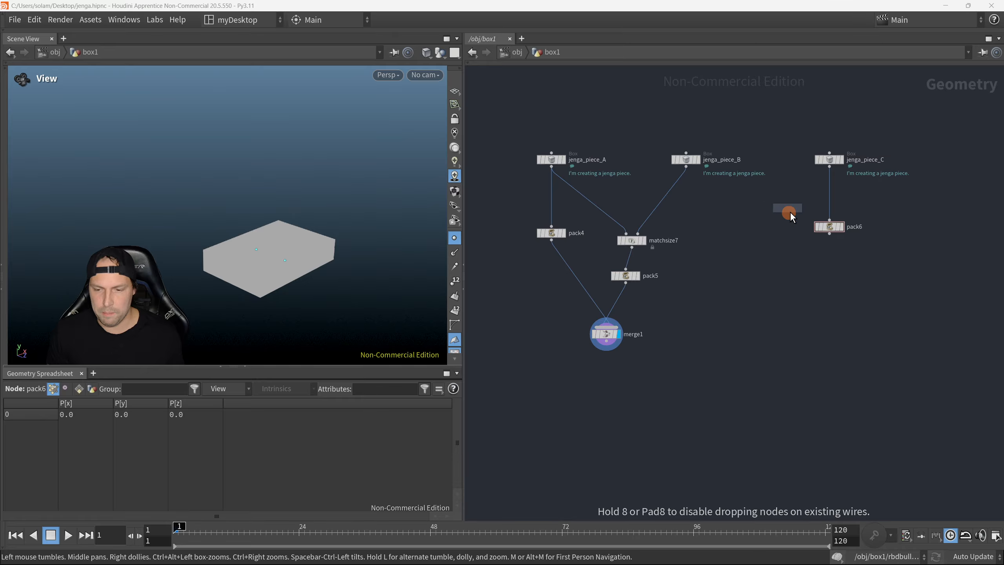
{"action": "left_click", "coordinate": [788, 302]}
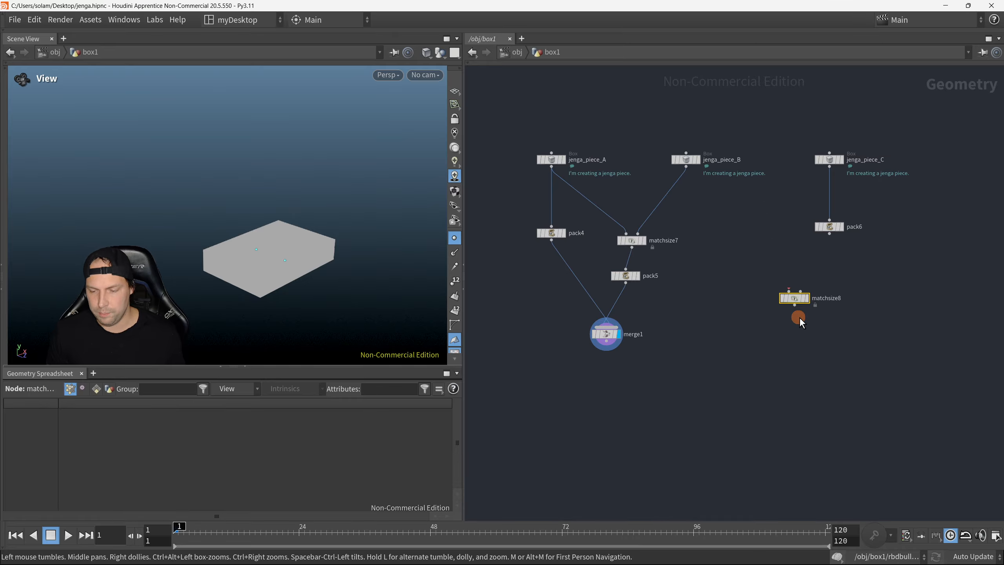
{"action": "scroll", "coordinate": [789, 297], "scroll_direction": "up", "scroll_amount": 3}
{"action": "scroll", "coordinate": [752, 301], "scroll_direction": "down", "scroll_amount": 3}
{"action": "left_click_drag", "start_coordinate": [753, 300], "coordinate": [737, 367]}
{"action": "left_click", "coordinate": [736, 365]}
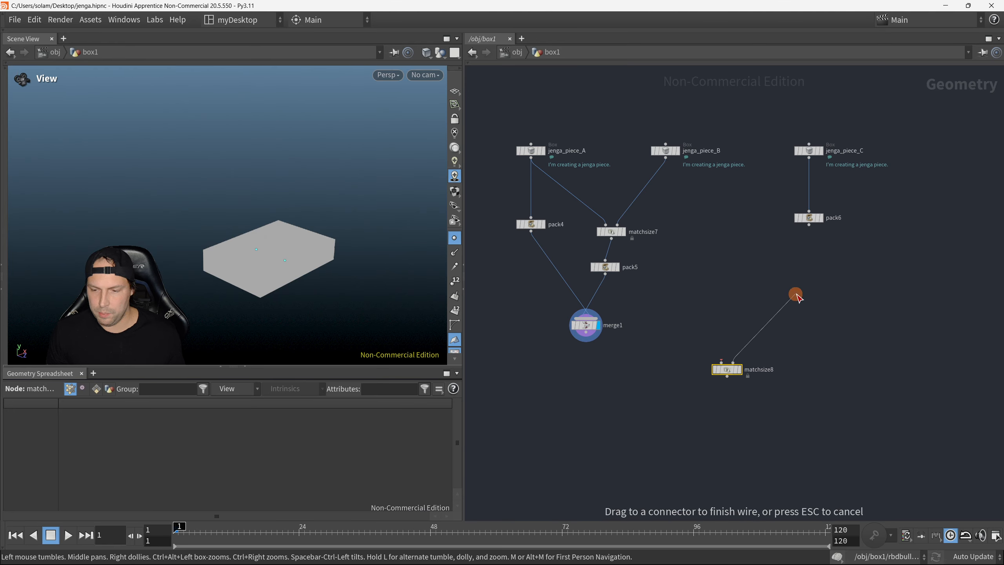
{"action": "left_click", "coordinate": [590, 348]}
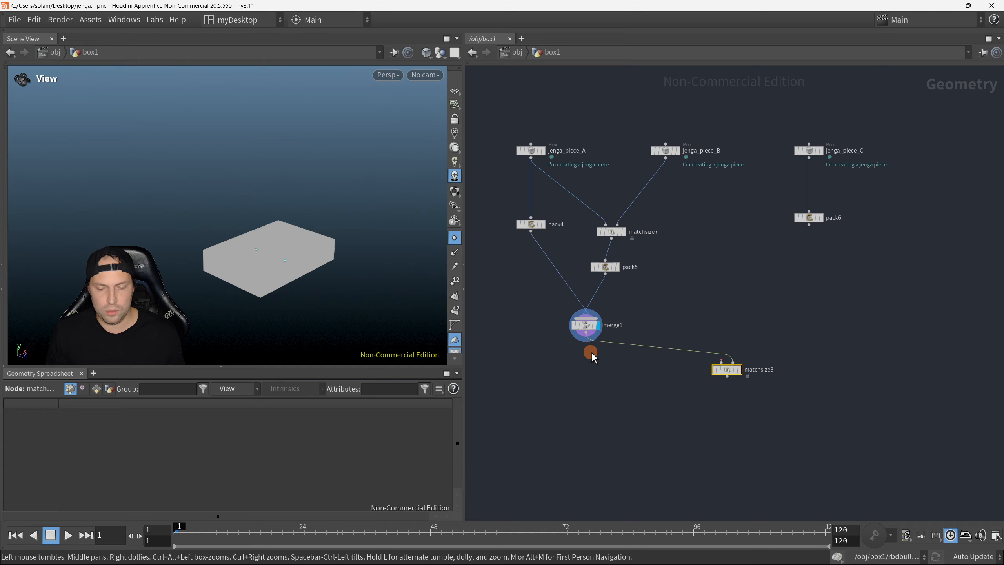
Step: Switch to wireframe view and examine the points and combined bounds of the two merged blocks
{"action": "key", "text": "w"}
{"action": "left_click_drag", "start_coordinate": [292, 265], "coordinate": [383, 268]}
{"action": "right_click_drag", "start_coordinate": [383, 268], "coordinate": [397, 249]}
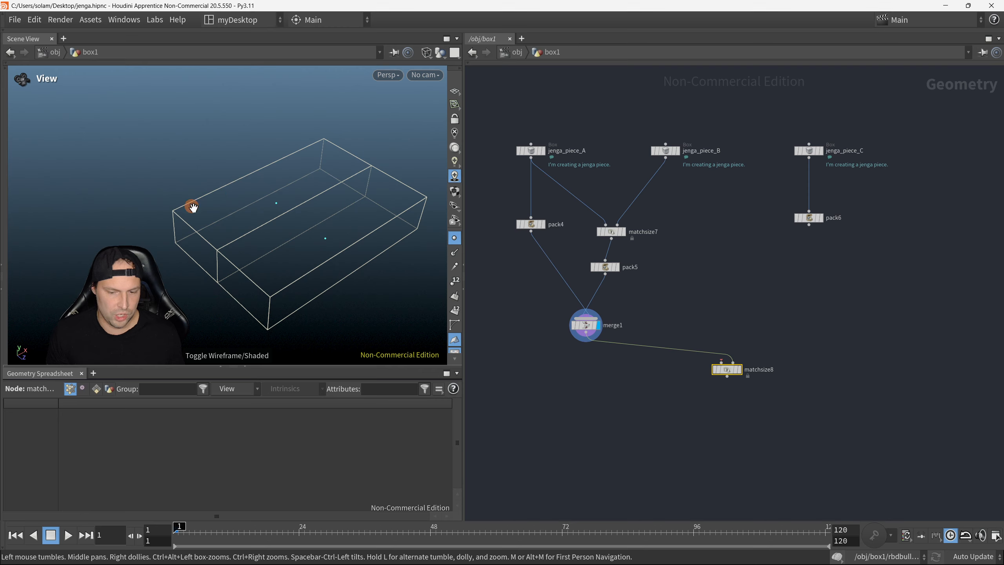
{"action": "scroll", "coordinate": [310, 280], "scroll_direction": "down", "scroll_amount": 3}
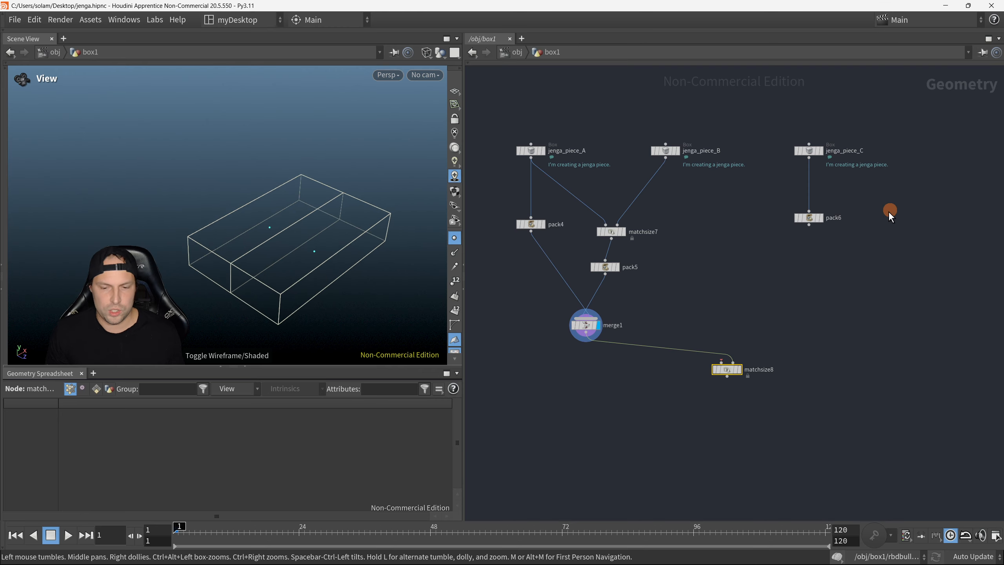
{"action": "scroll", "coordinate": [365, 245], "scroll_direction": "down", "scroll_amount": 1}
{"action": "middle_click_drag", "start_coordinate": [358, 244], "coordinate": [335, 224]}
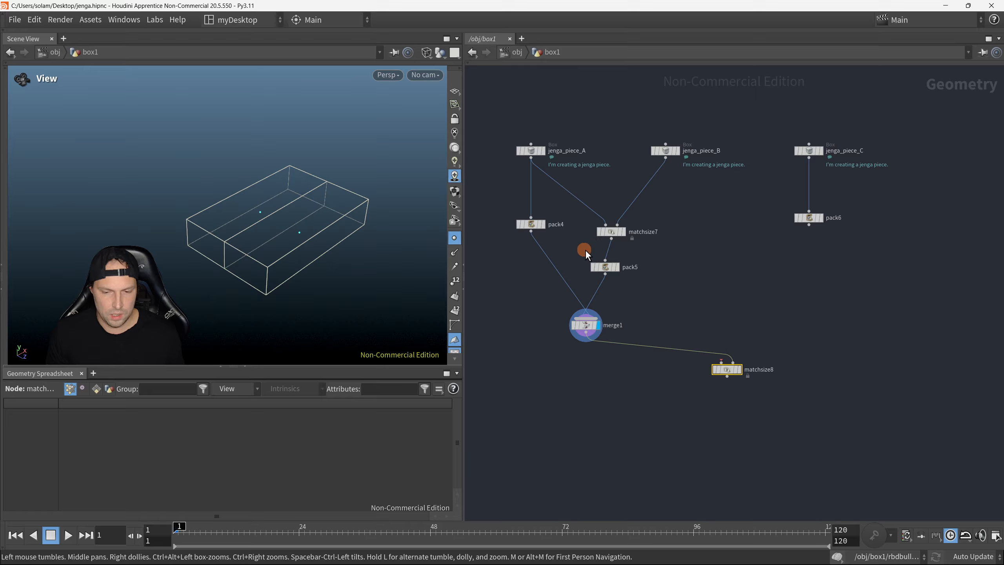
Step: Display pack4 and pack5 individually to identify each block, and return the display to merge1
{"action": "key", "text": "r"}
{"action": "left_click_drag", "start_coordinate": [510, 244], "coordinate": [552, 215]}
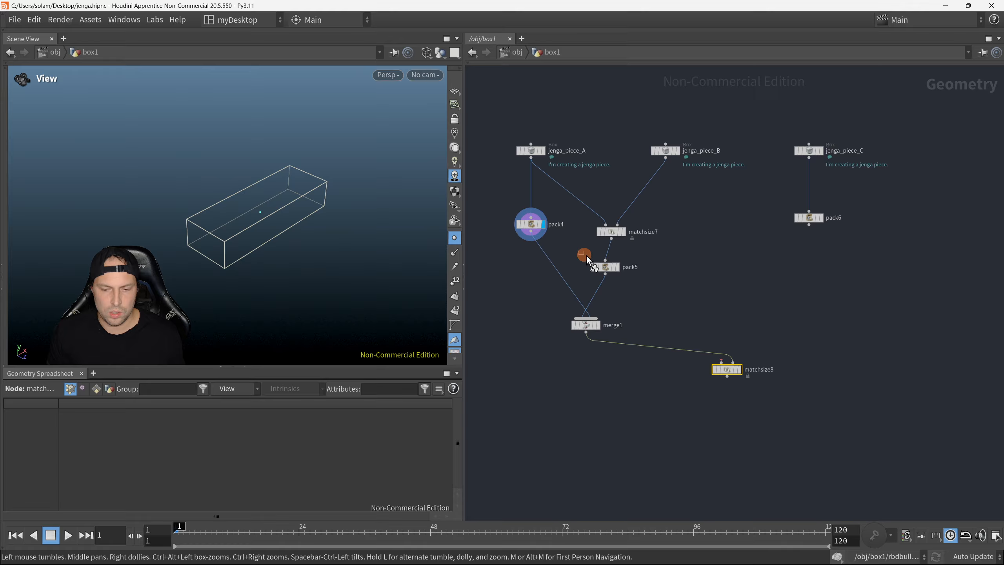
{"action": "left_click_drag", "start_coordinate": [586, 256], "coordinate": [623, 273]}
{"action": "middle_click_drag", "start_coordinate": [336, 319], "coordinate": [344, 236]}
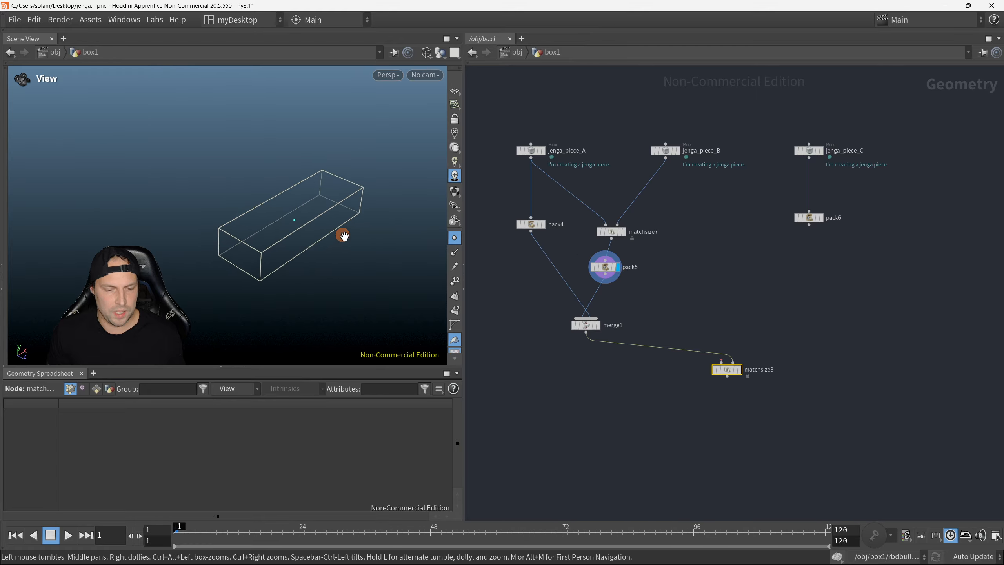
{"action": "left_click_drag", "start_coordinate": [552, 314], "coordinate": [601, 333]}
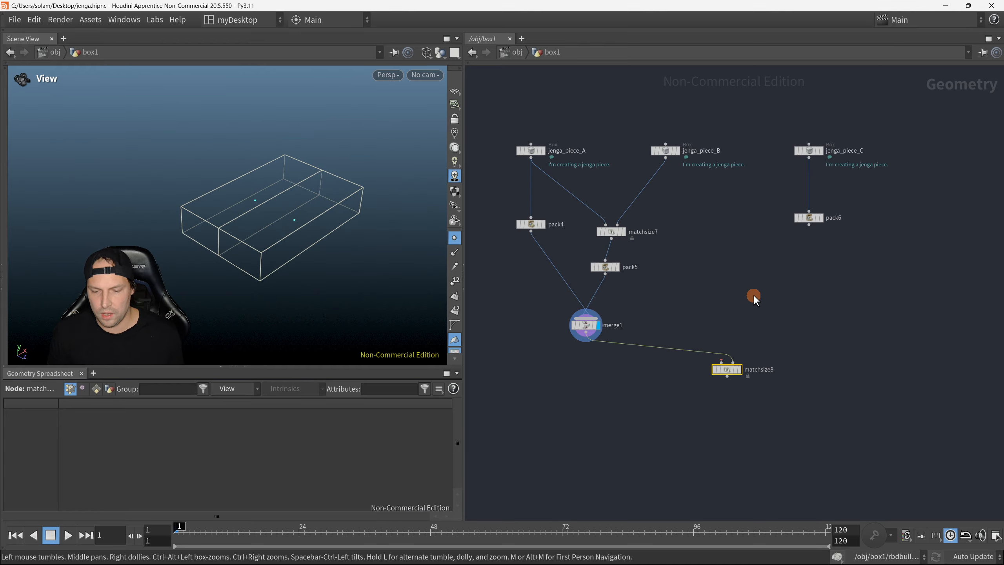
Step: Connect pack6 to the first input of matchsize8 and display the result in shaded view
{"action": "left_click_drag", "start_coordinate": [810, 229], "coordinate": [719, 363]}
{"action": "left_click_drag", "start_coordinate": [754, 397], "coordinate": [701, 358]}
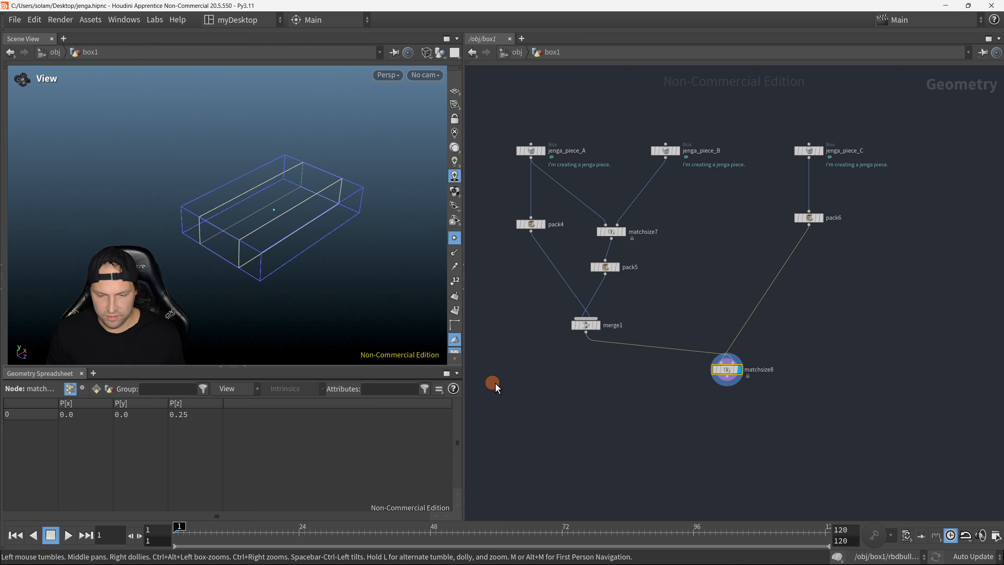
{"action": "key", "text": "w"}
{"action": "left_click_drag", "start_coordinate": [347, 276], "coordinate": [345, 267]}
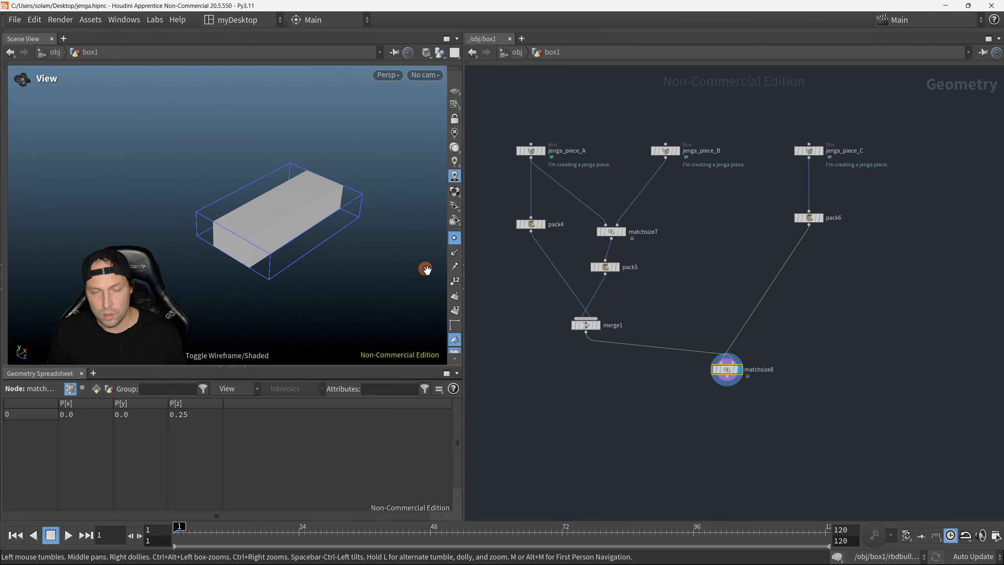
Step: Set matchsize8's Justify Z to Min to Max so the third block sits beside the merged pair
{"action": "middle_click_drag", "start_coordinate": [813, 366], "coordinate": [717, 332]}
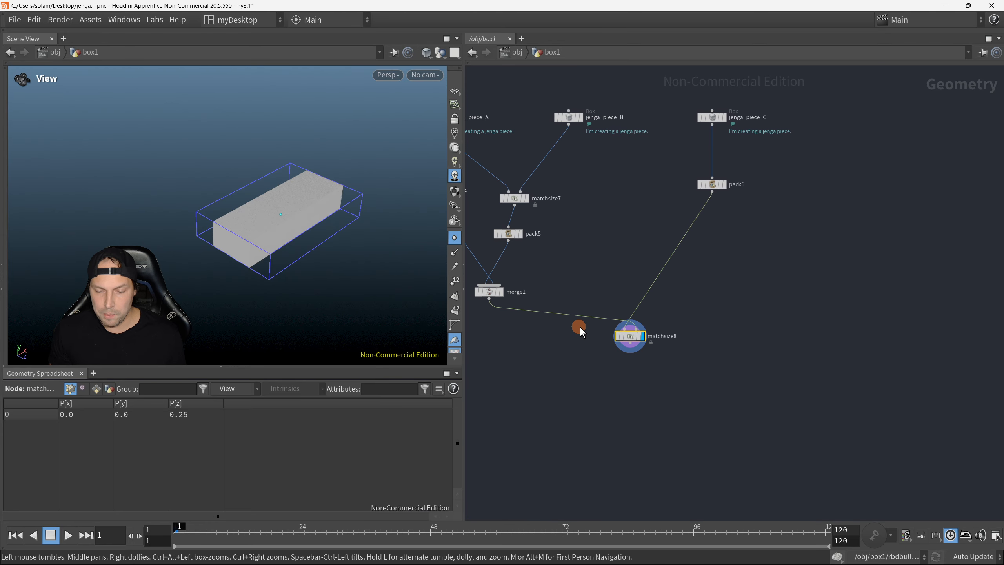
{"action": "key", "text": "p"}
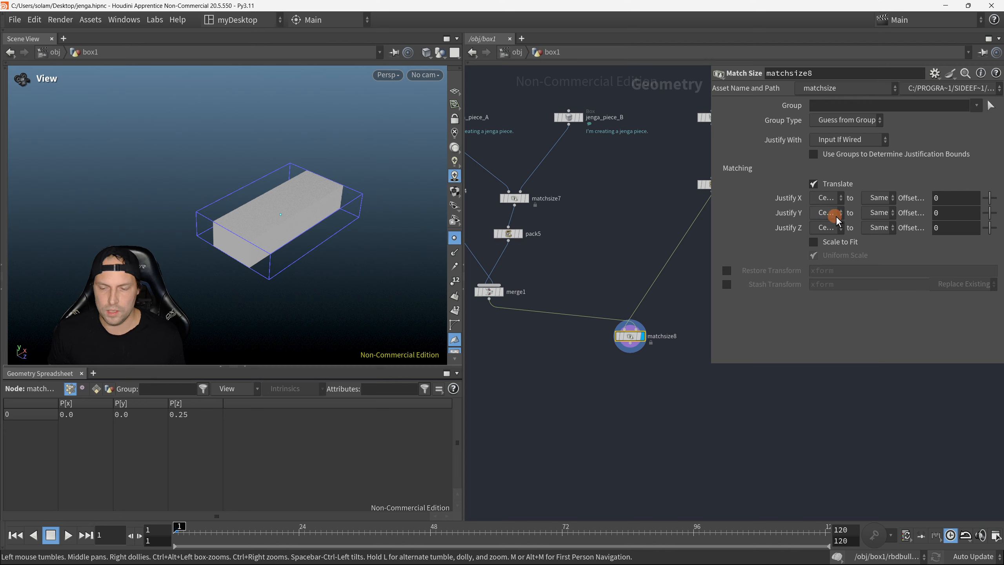
{"action": "left_click", "coordinate": [834, 228]}
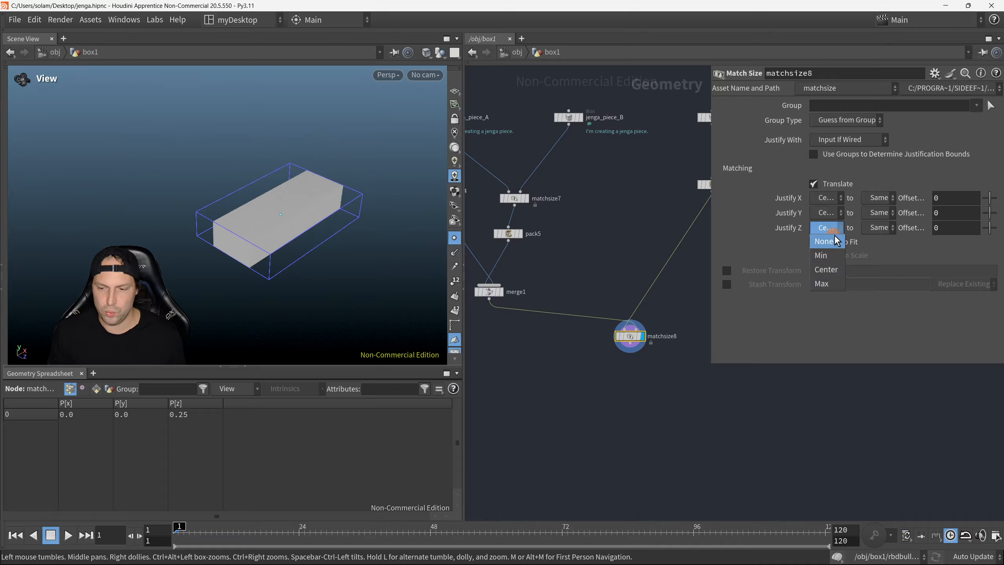
{"action": "left_click", "coordinate": [836, 255]}
{"action": "left_click", "coordinate": [877, 228]}
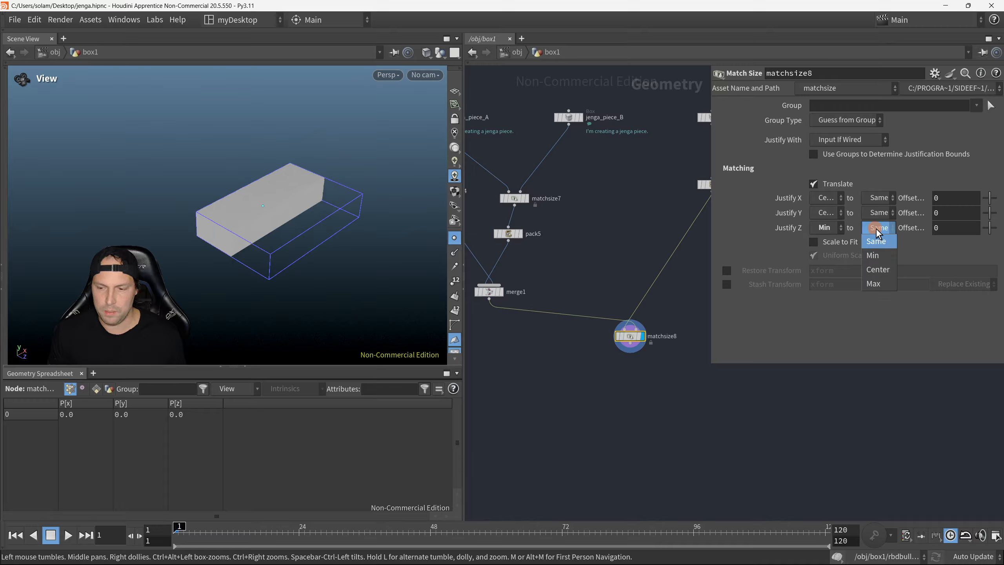
{"action": "left_click", "coordinate": [882, 283]}
{"action": "left_click_drag", "start_coordinate": [288, 223], "coordinate": [275, 229]}
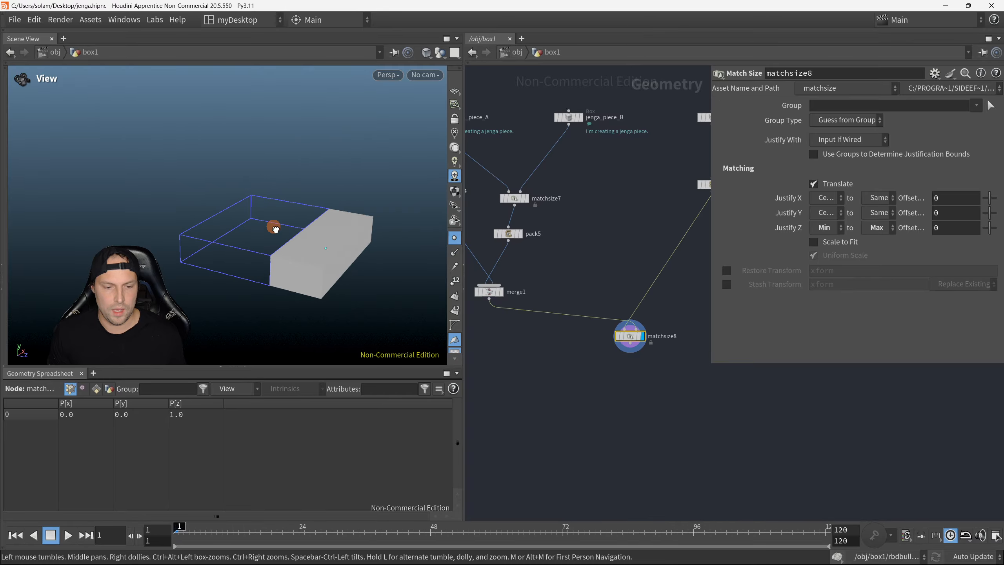
{"action": "key", "text": "h"}
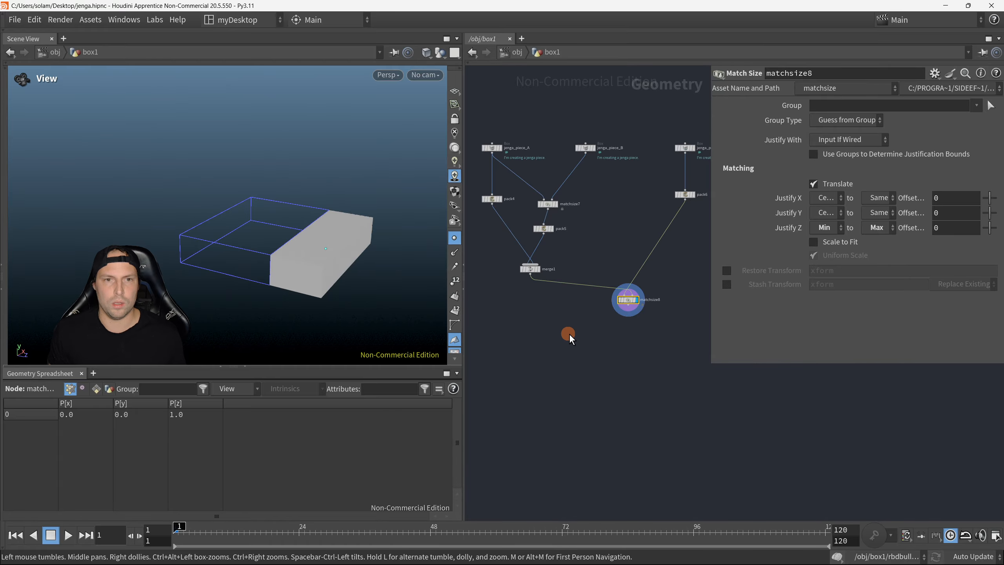
{"action": "key", "text": "Tab"}
{"action": "type", "text": "match"}
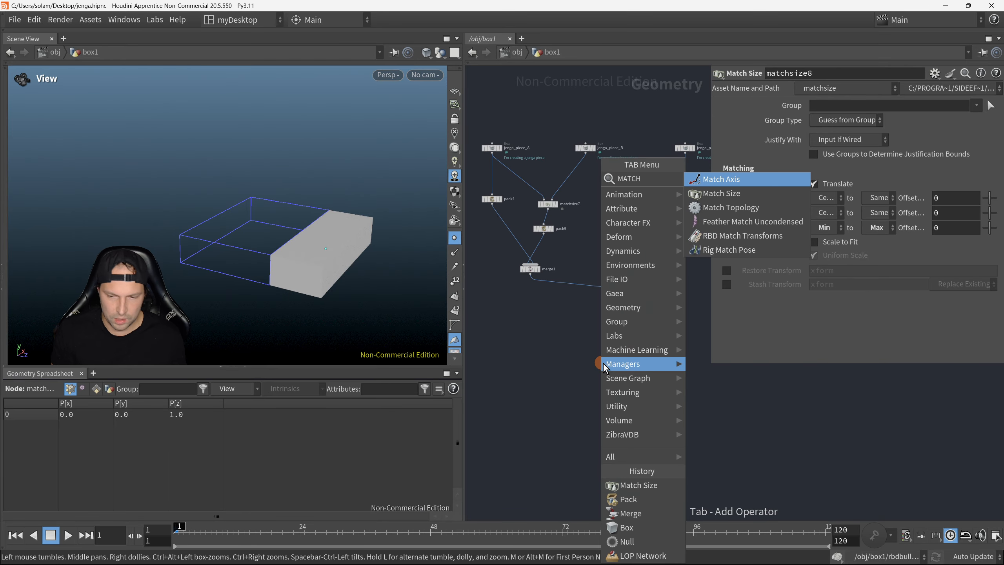
{"action": "key", "text": "Escape"}
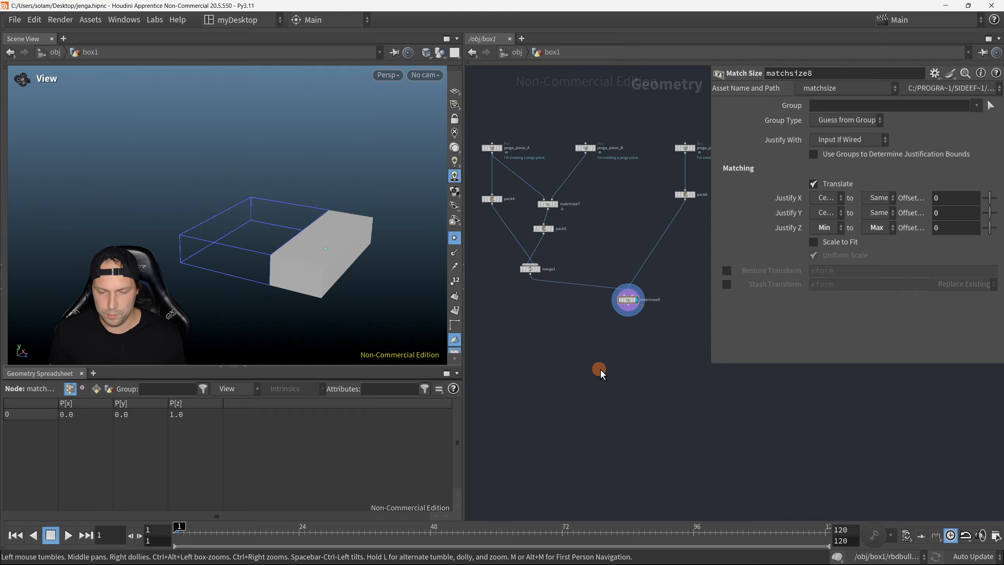
Step: Add a Merge node to the network below matchsize8
{"action": "key", "text": "Tab"}
{"action": "type", "text": "match"}
{"action": "key", "text": "Return"}
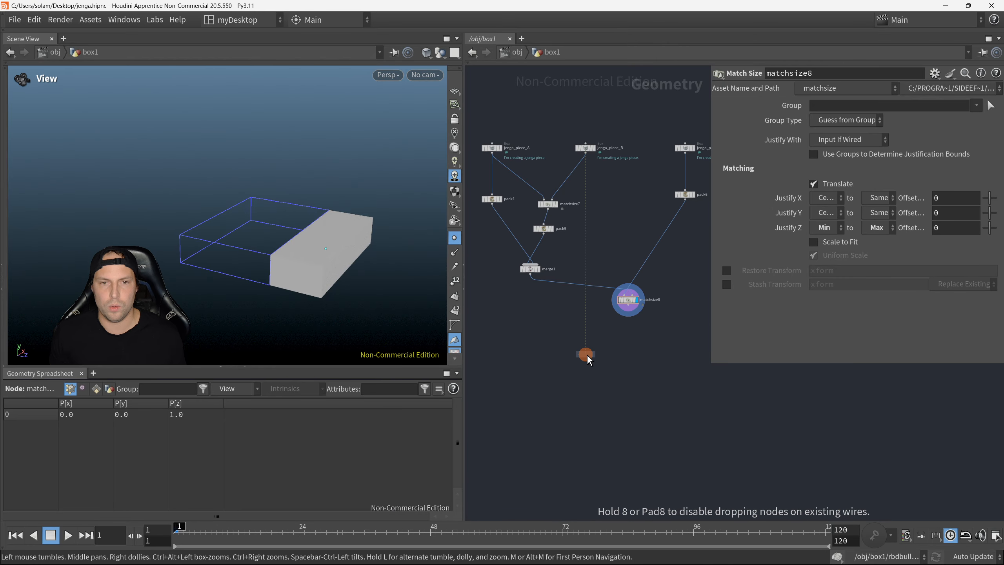
{"action": "left_click", "coordinate": [578, 356]}
{"action": "scroll", "coordinate": [585, 282], "scroll_direction": "up", "scroll_amount": 1}
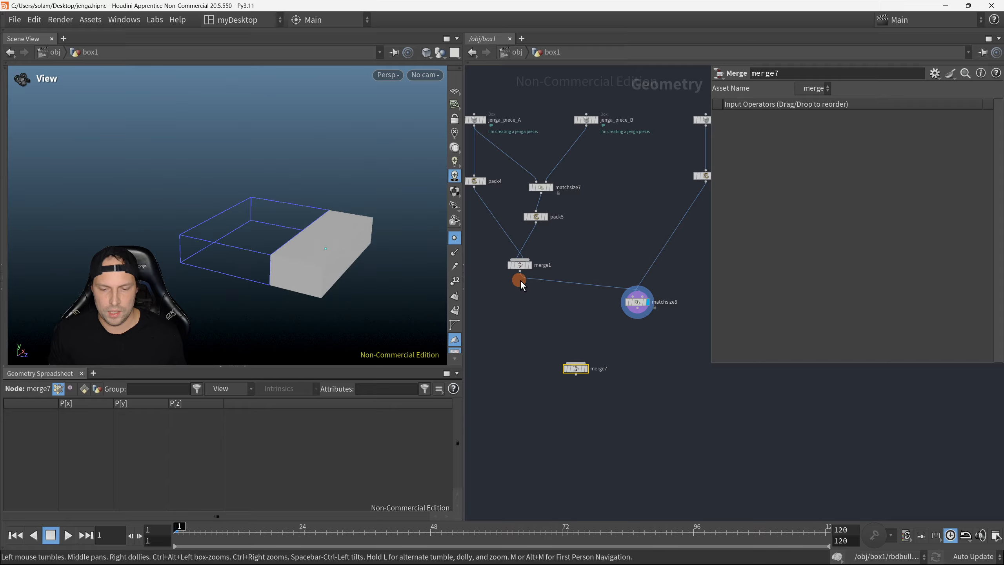
Step: Connect merge1 and matchsize8 to the new Merge node and display its result
{"action": "left_click_drag", "start_coordinate": [519, 279], "coordinate": [575, 363]}
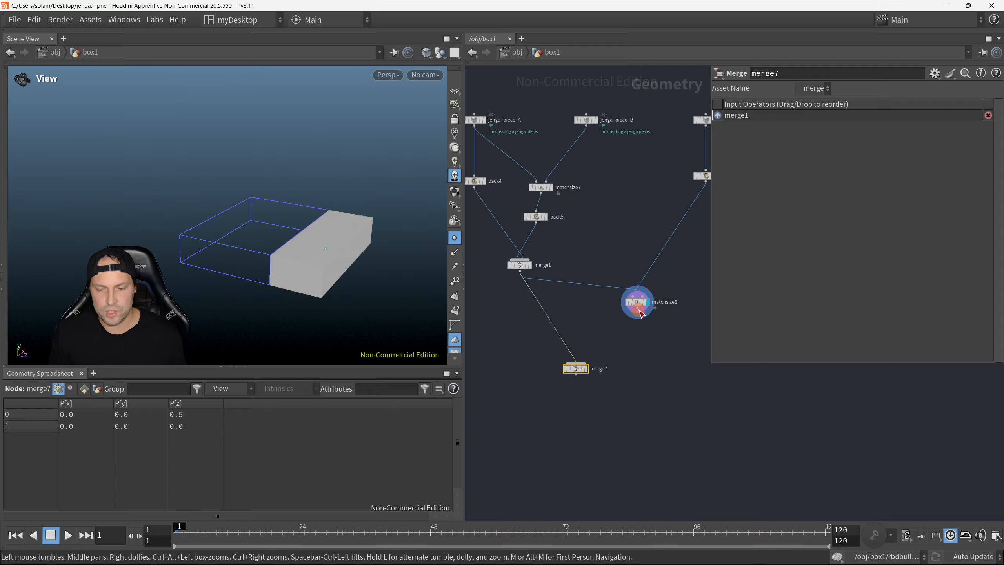
{"action": "left_click_drag", "start_coordinate": [641, 313], "coordinate": [576, 363]}
{"action": "key", "text": "r"}
{"action": "left_click_drag", "start_coordinate": [504, 323], "coordinate": [645, 393]}
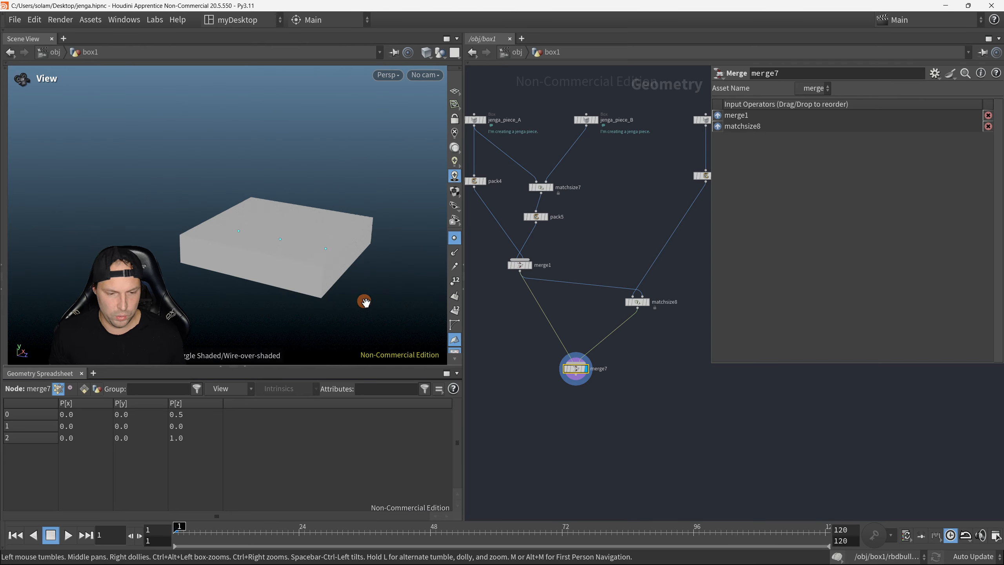
Step: Set the viewport shading to Flat Wire Shaded and disable the lighting so the three blocks' edges show
{"action": "mouse_move", "coordinate": [352, 238]}
{"action": "left_mouse_down"}
{"action": "mouse_move", "coordinate": [331, 242]}
{"action": "mouse_move", "coordinate": [342, 237]}
{"action": "mouse_move", "coordinate": [343, 269]}
{"action": "mouse_move", "coordinate": [312, 245]}
{"action": "mouse_move", "coordinate": [330, 255]}
{"action": "left_mouse_up"}
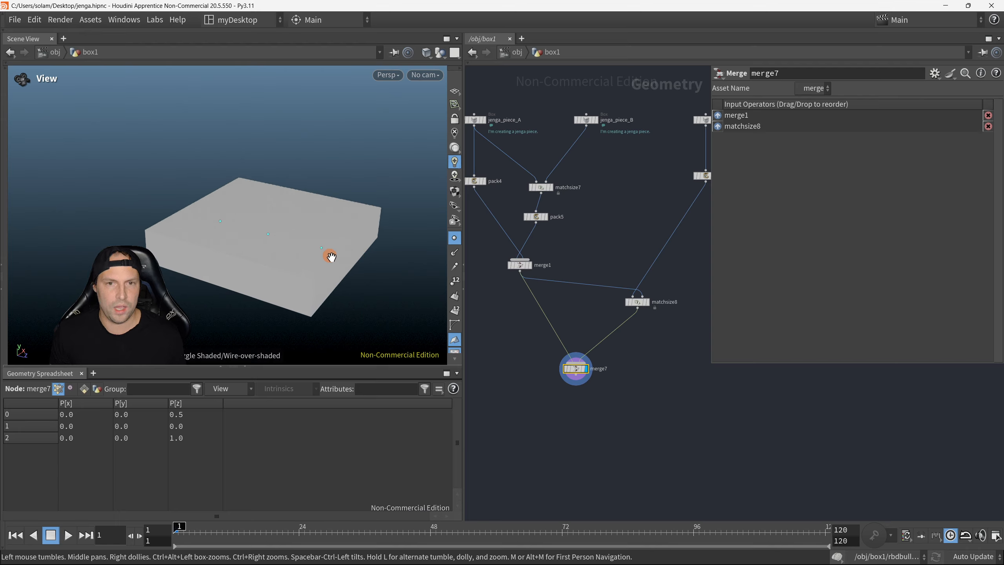
{"action": "left_click", "coordinate": [433, 62]}
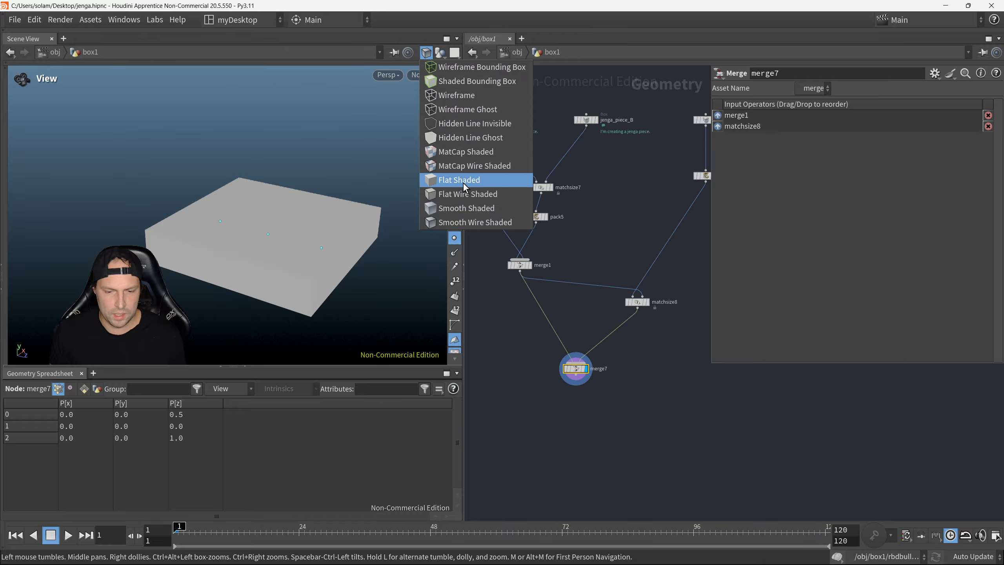
{"action": "left_click", "coordinate": [472, 193]}
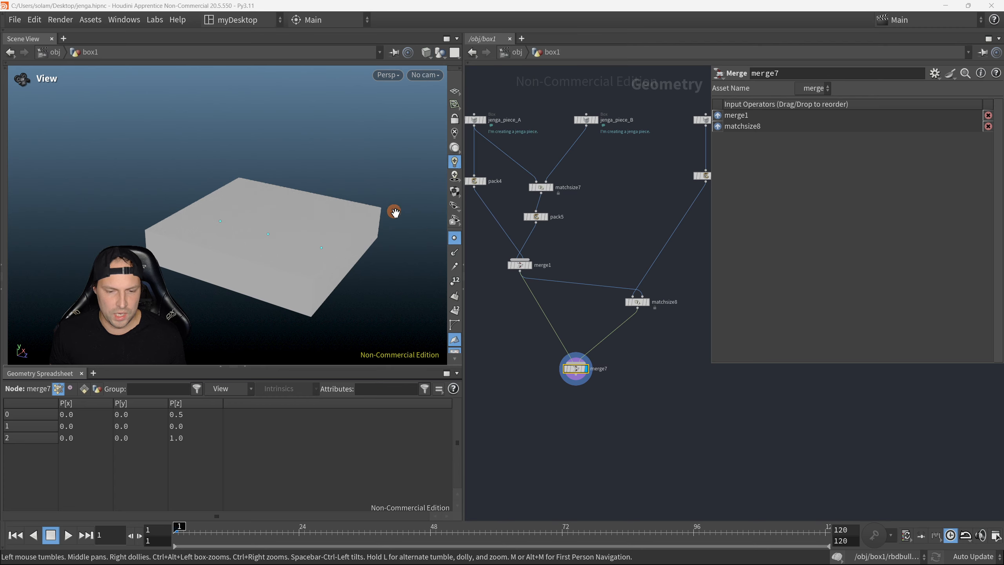
{"action": "left_click", "coordinate": [455, 135]}
{"action": "mouse_move", "coordinate": [357, 221]}
{"action": "left_mouse_down"}
{"action": "mouse_move", "coordinate": [349, 207]}
{"action": "mouse_move", "coordinate": [324, 214]}
{"action": "mouse_move", "coordinate": [372, 199]}
{"action": "left_mouse_up"}
{"action": "scroll", "coordinate": [323, 215], "scroll_direction": "down", "scroll_amount": 3}
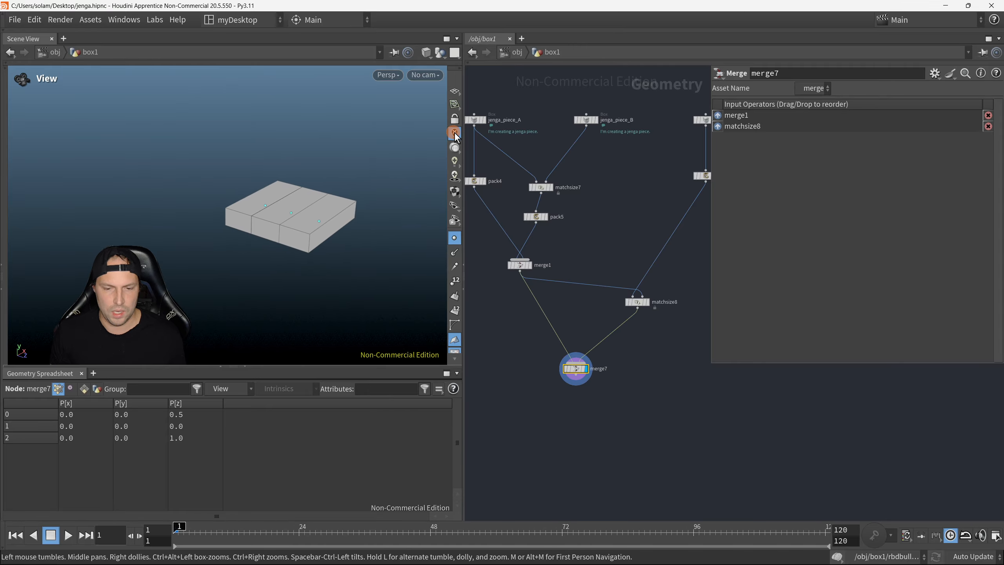
Step: Hide the parameter pane so the whole node network has free space
{"action": "key", "text": "p"}
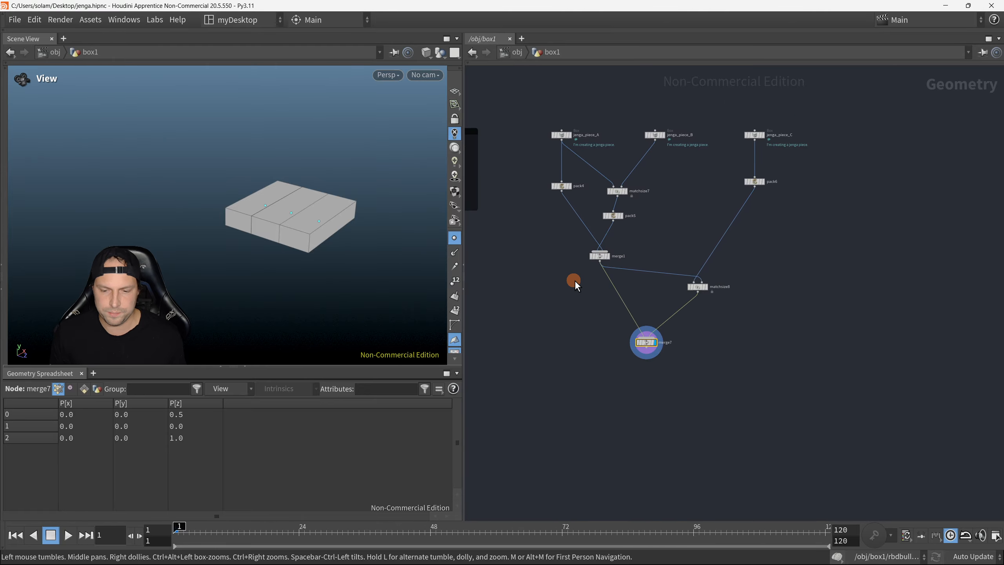
{"action": "key", "text": "h"}
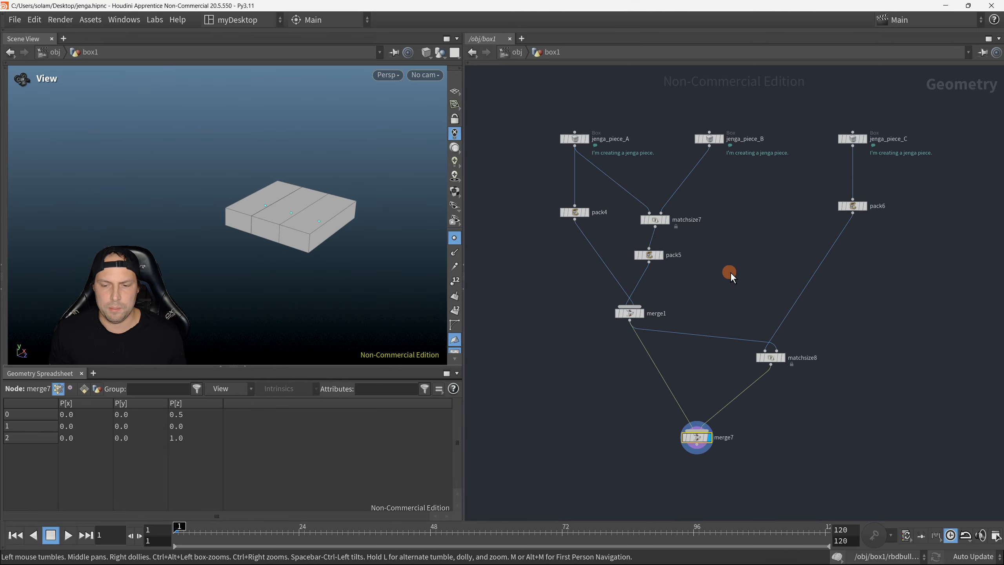
{"action": "scroll", "coordinate": [730, 273], "scroll_direction": "down", "scroll_amount": 1}
{"action": "middle_click_drag", "start_coordinate": [731, 273], "coordinate": [712, 293]}
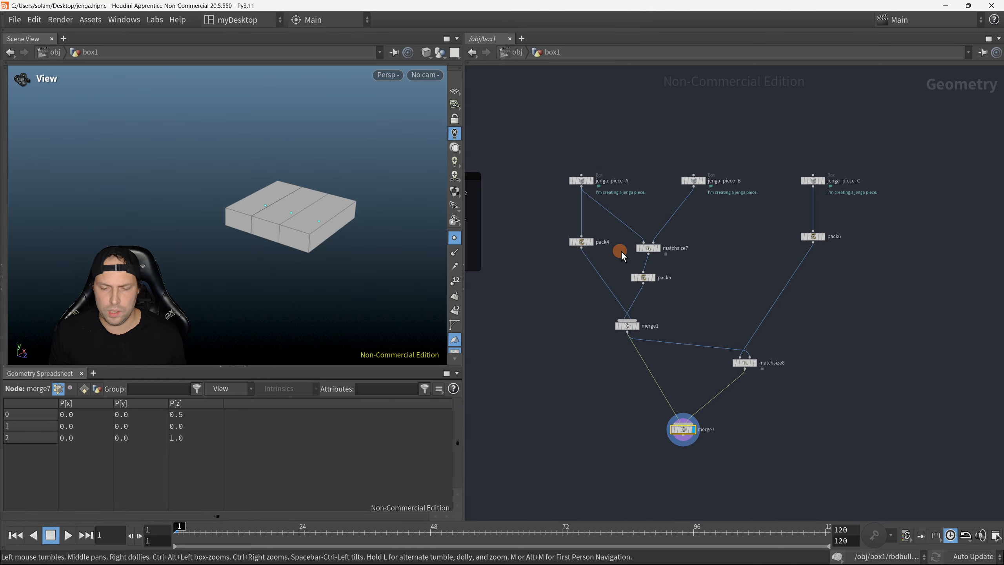
Step: Comment pack4 with "I'm creatinga a packed primitive.", show the comment in the network and copy its text
{"action": "scroll", "coordinate": [583, 240], "scroll_direction": "up", "scroll_amount": 2}
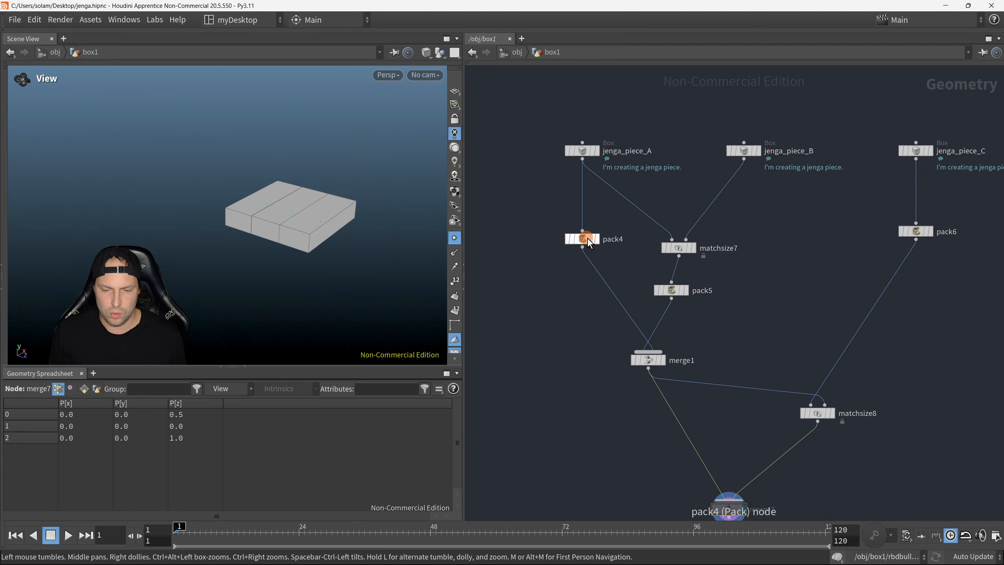
{"action": "middle_click", "coordinate": [588, 238]}
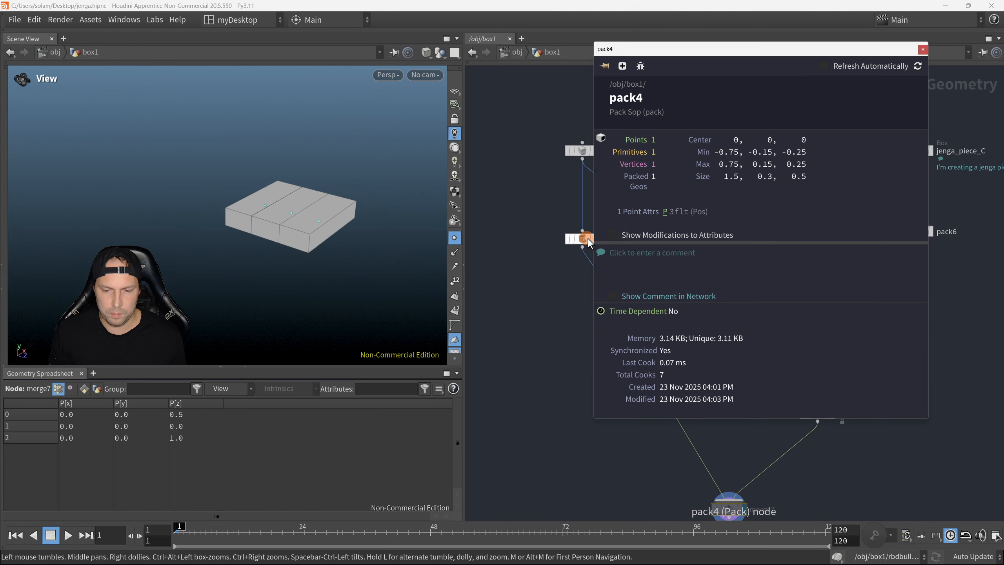
{"action": "left_click", "coordinate": [667, 266]}
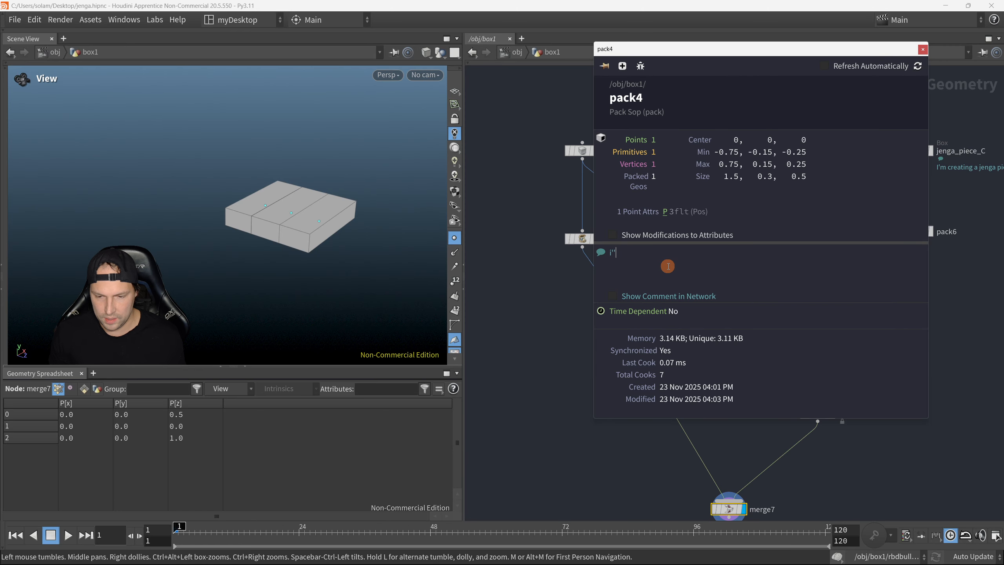
{"action": "key", "text": "BackSpace"}
{"action": "key", "text": "BackSpace"}
{"action": "key", "text": "BackSpace"}
{"action": "type", "text": "I"}
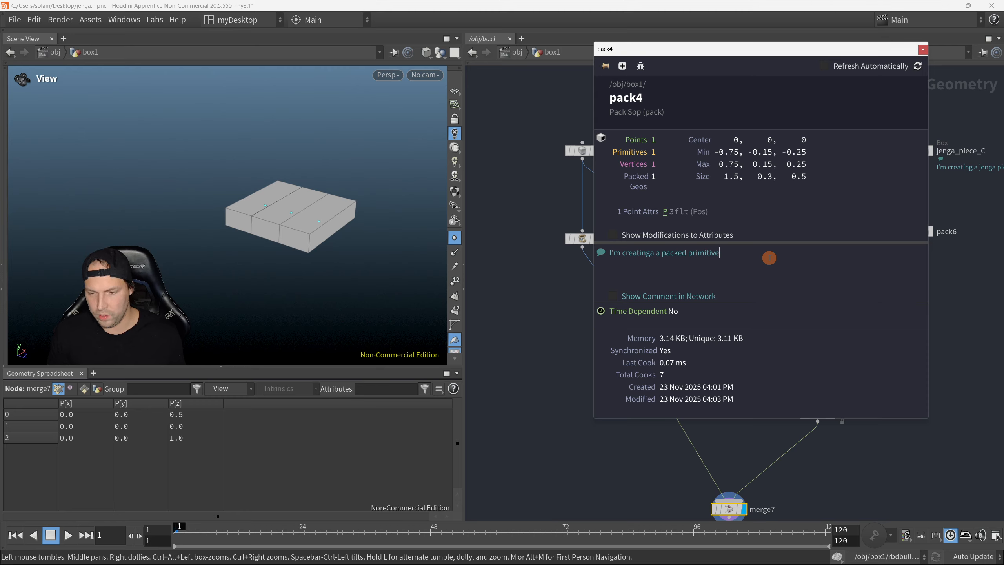
{"action": "type", "text": "."}
{"action": "triple_click", "coordinate": [695, 253]}
{"action": "key", "text": "ctrl+c"}
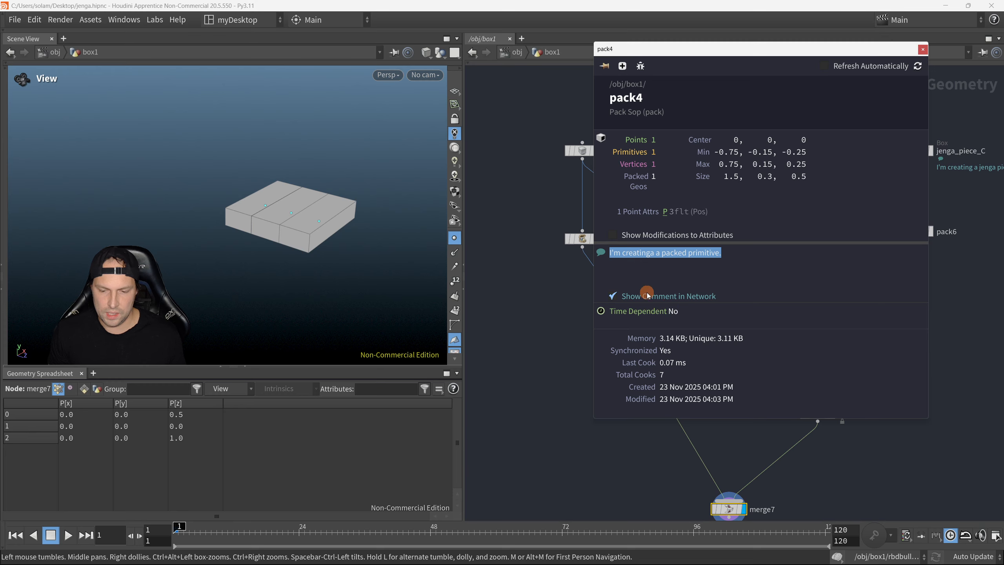
{"action": "left_click", "coordinate": [923, 49]}
Step: Give pack5 the same packed primitive comment and show it in the network
{"action": "middle_click_drag", "start_coordinate": [696, 309], "coordinate": [658, 293]}
{"action": "left_click", "coordinate": [633, 274]}
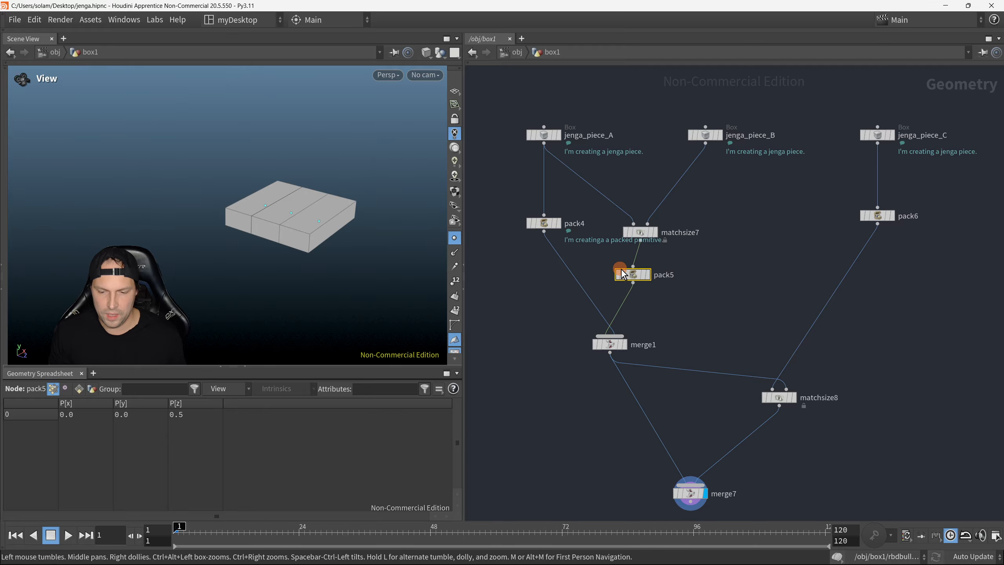
{"action": "middle_click", "coordinate": [633, 274]}
{"action": "key", "text": "ctrl+v"}
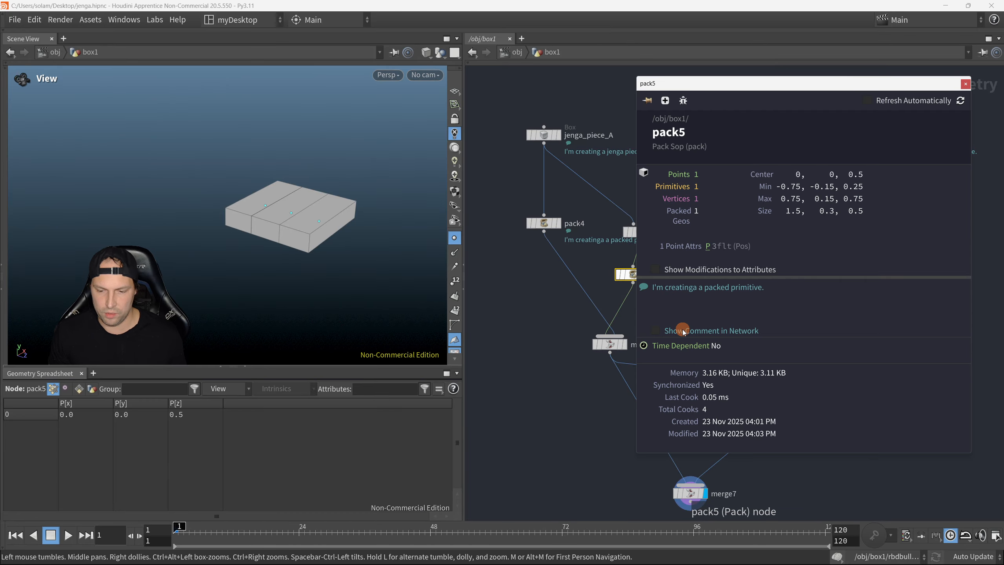
{"action": "left_click", "coordinate": [684, 330]}
{"action": "left_click", "coordinate": [966, 84]}
Step: Add the copied packed primitive comment to pack6 and show it in the network
{"action": "left_click", "coordinate": [906, 221]}
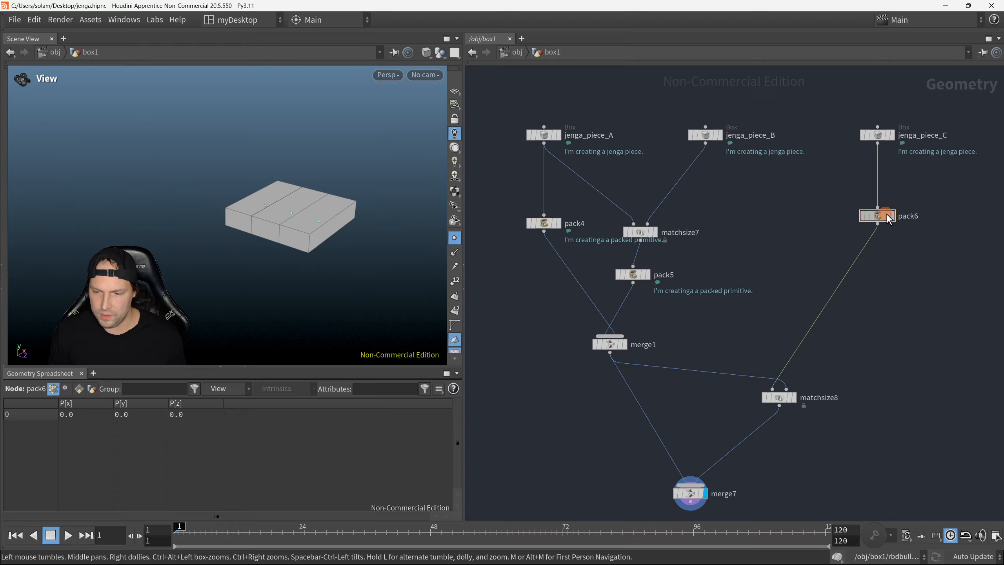
{"action": "middle_click", "coordinate": [906, 221]}
{"action": "key", "text": "ctrl+v"}
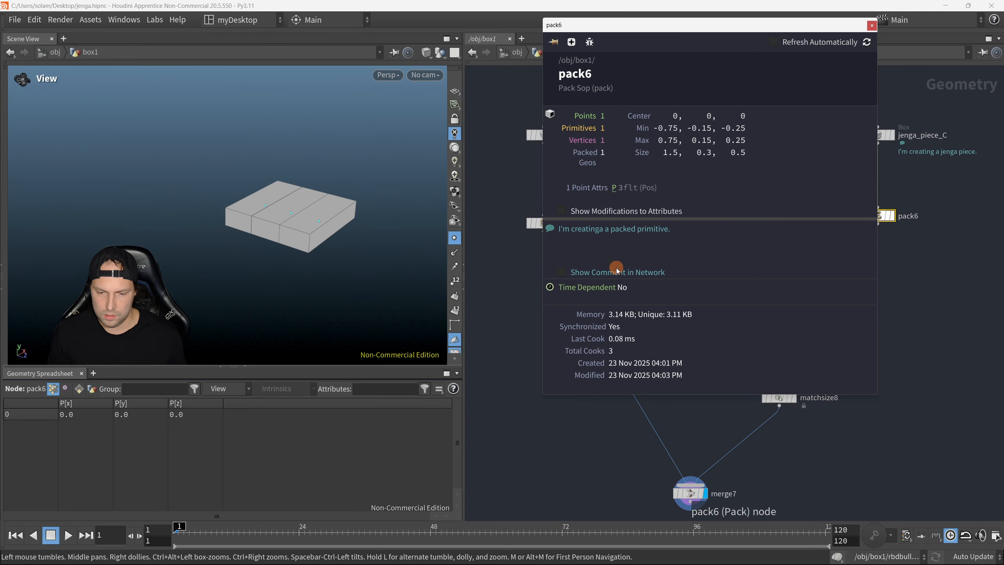
{"action": "left_click", "coordinate": [647, 272]}
{"action": "left_click", "coordinate": [872, 25]}
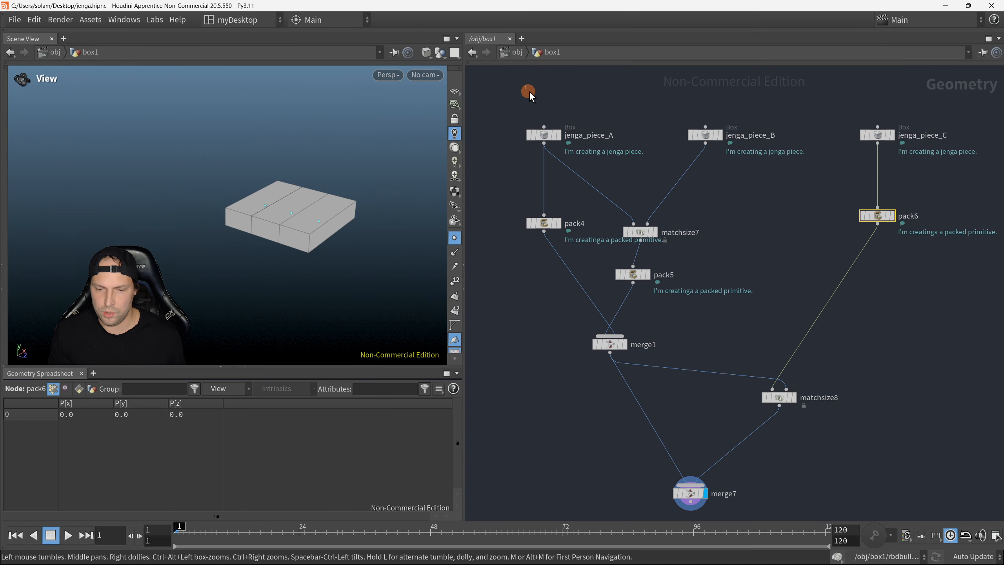
Step: Move jenga_piece_A and pack4 away from matchsize7, and line up pack5 directly beneath matchsize7
{"action": "left_click_drag", "start_coordinate": [529, 91], "coordinate": [618, 249]}
{"action": "left_click_drag", "start_coordinate": [551, 225], "coordinate": [514, 229]}
{"action": "scroll", "coordinate": [569, 239], "scroll_direction": "down", "scroll_amount": 3}
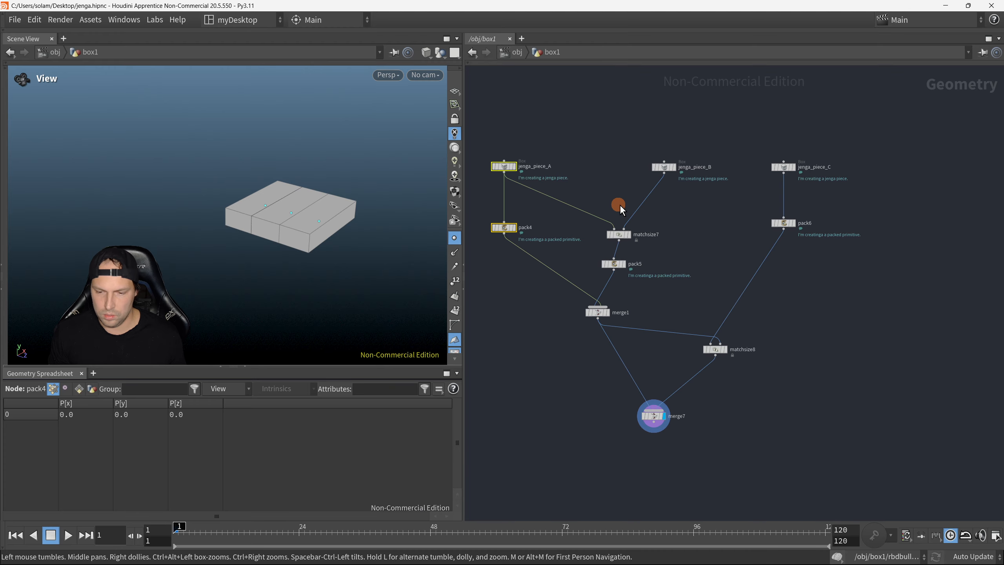
{"action": "left_click_drag", "start_coordinate": [620, 203], "coordinate": [626, 264]}
{"action": "left_click", "coordinate": [631, 264]}
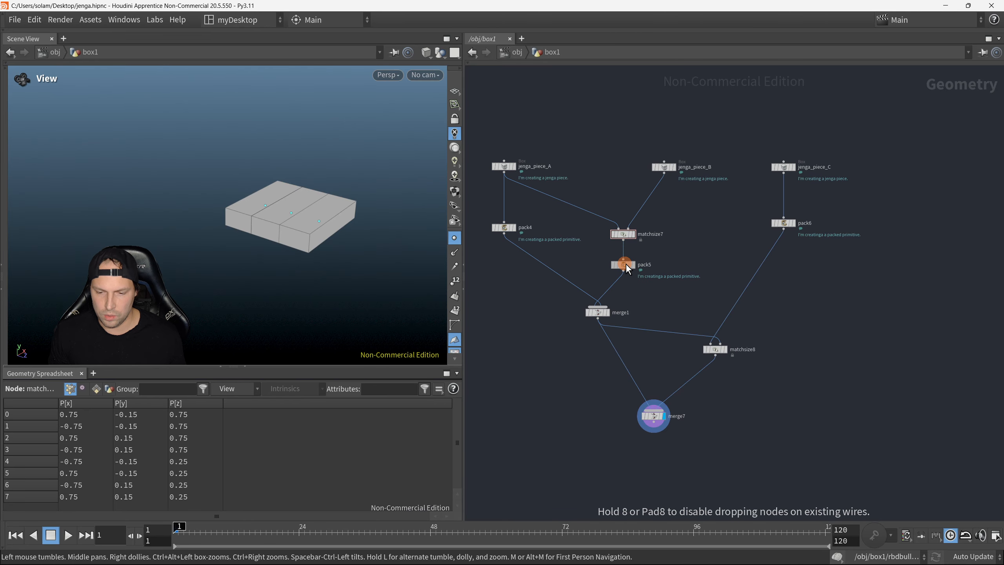
{"action": "left_click", "coordinate": [690, 289]}
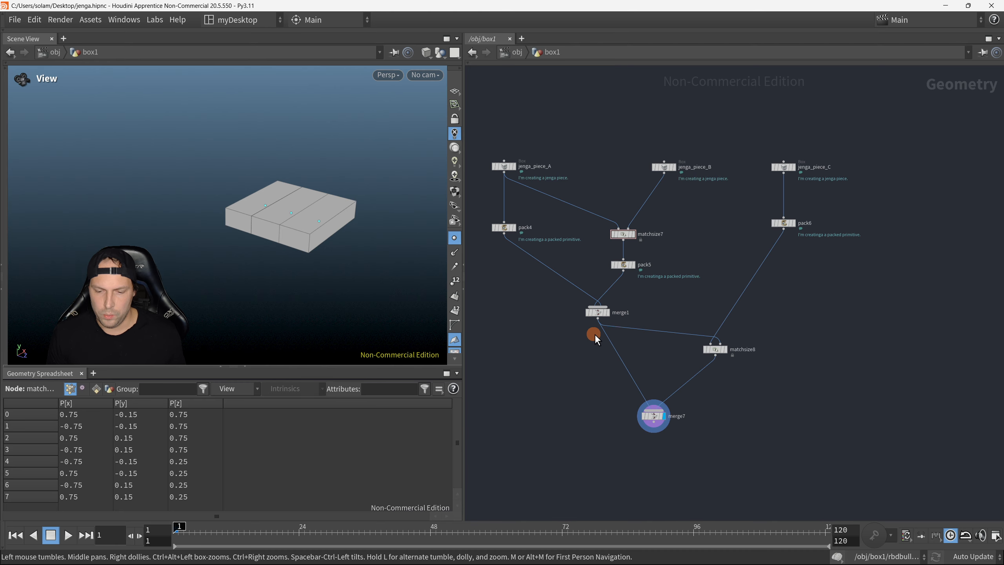
Step: Comment matchsize8 with "I'm aligning a jenga piece.", show the comment in the network and copy its text
{"action": "scroll", "coordinate": [594, 334], "scroll_direction": "up", "scroll_amount": 2}
{"action": "left_click_drag", "start_coordinate": [718, 339], "coordinate": [720, 346]}
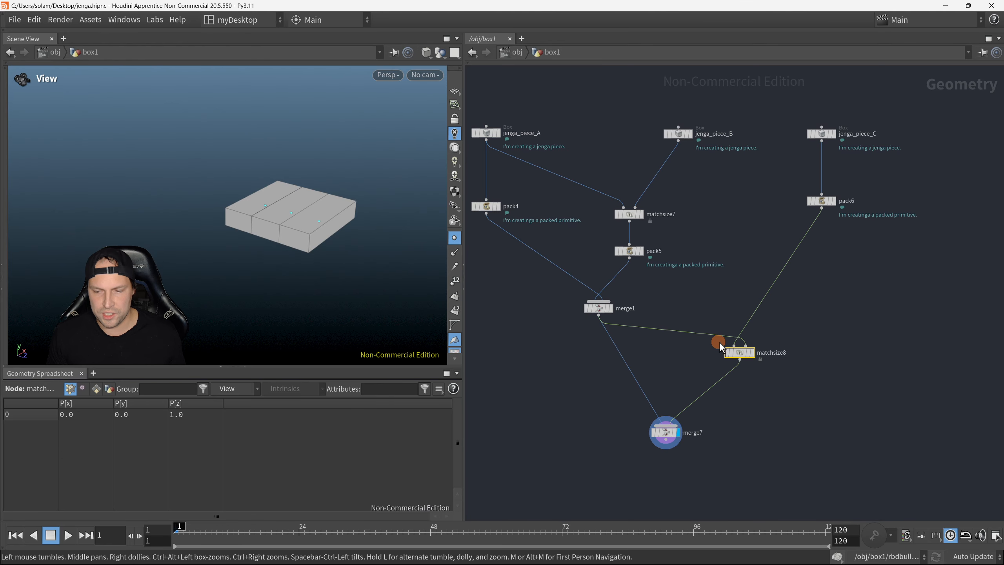
{"action": "left_click", "coordinate": [740, 351]}
{"action": "middle_click", "coordinate": [743, 351]}
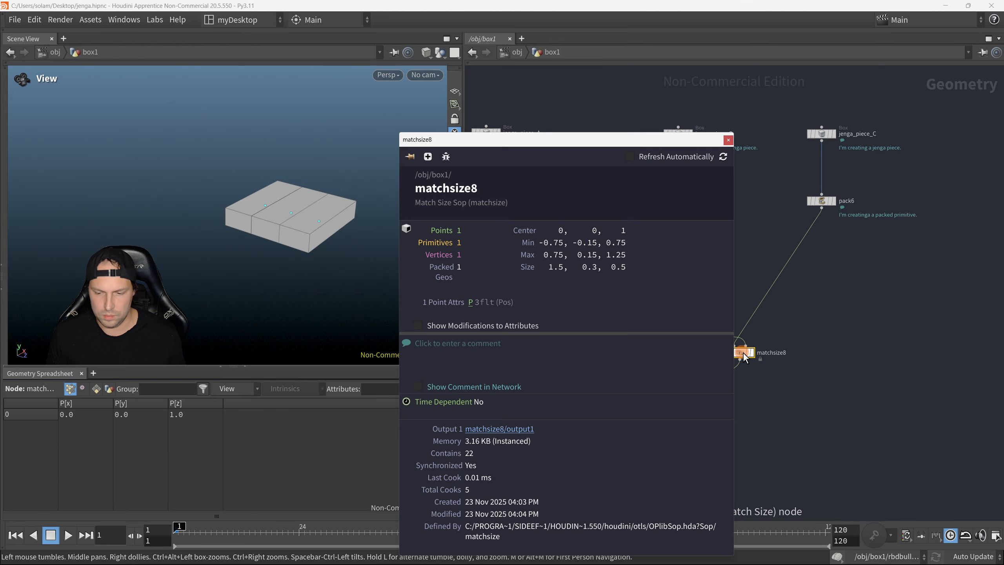
{"action": "left_click_drag", "start_coordinate": [568, 143], "coordinate": [662, 104]}
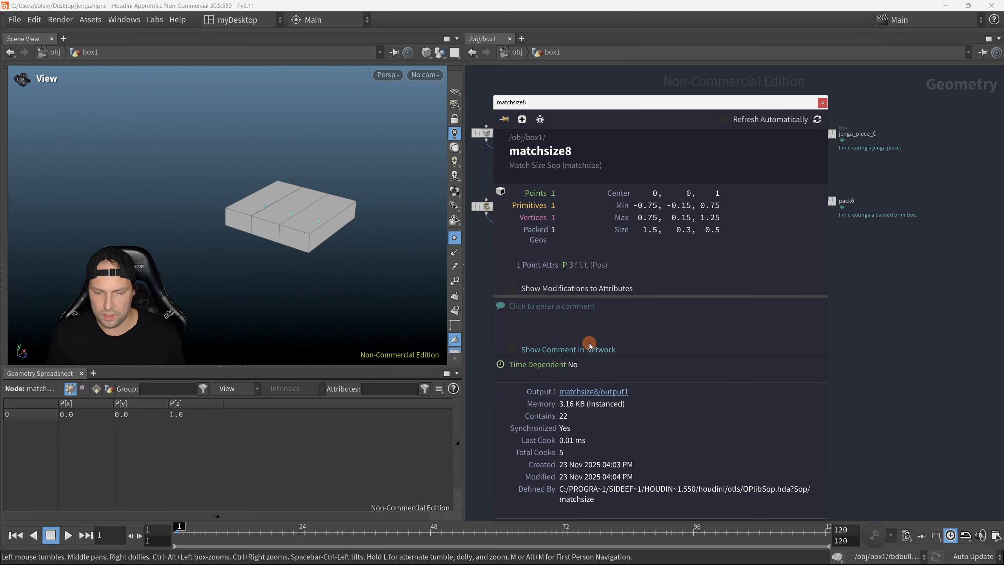
{"action": "left_click", "coordinate": [599, 316]}
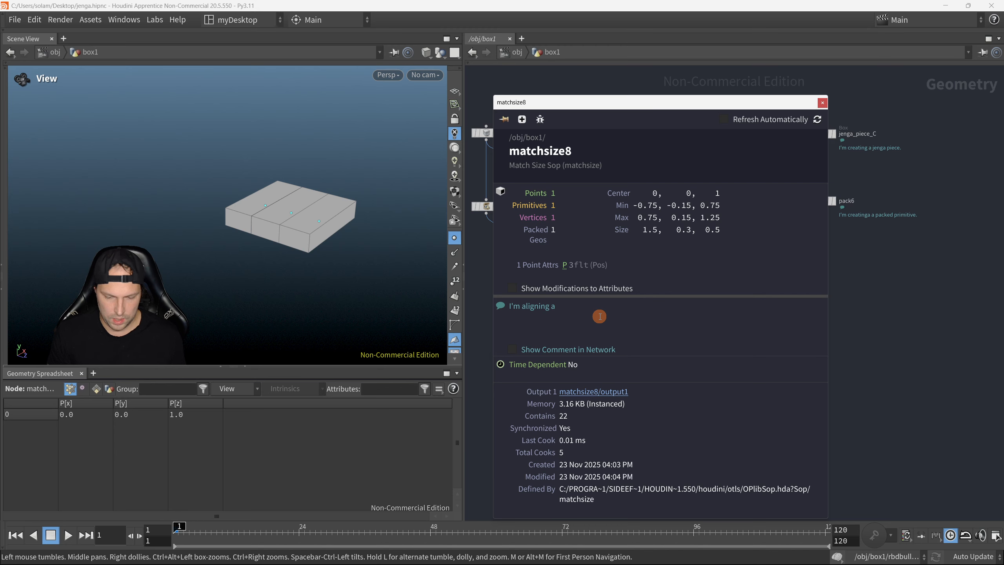
{"action": "type", "text": "I'm aligning a jenga piece."}
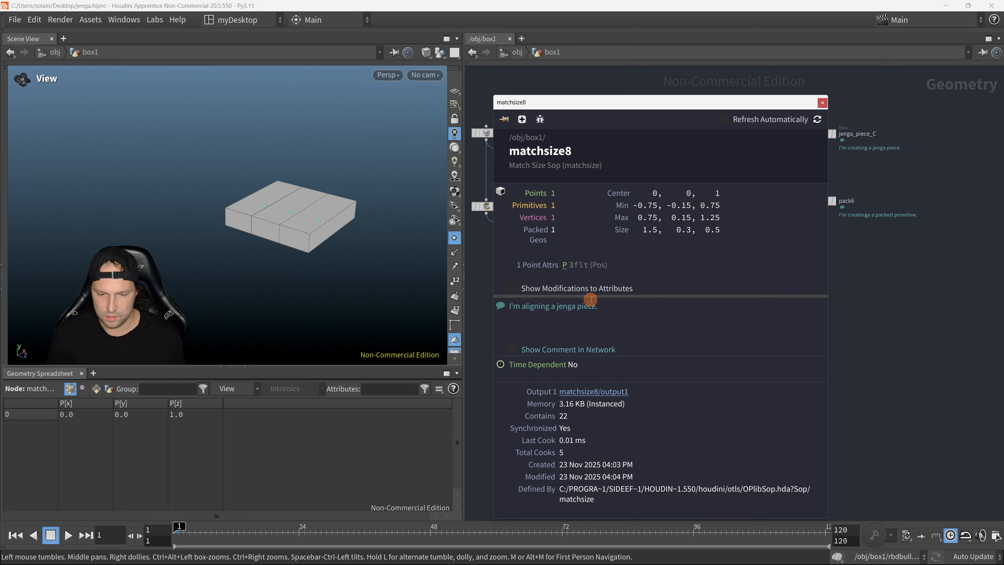
{"action": "triple_click", "coordinate": [580, 307]}
{"action": "key", "text": "ctrl+c"}
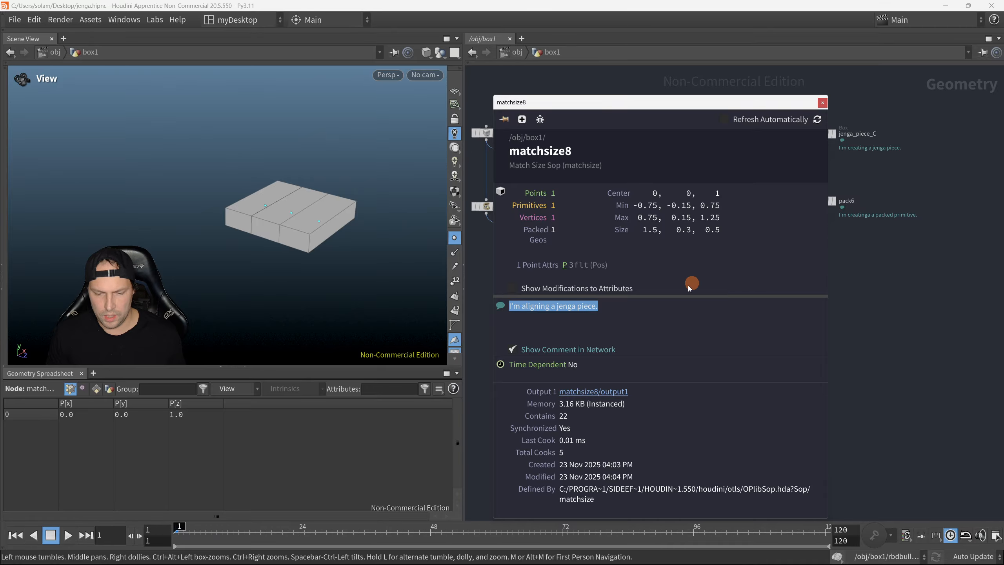
{"action": "left_click", "coordinate": [822, 103]}
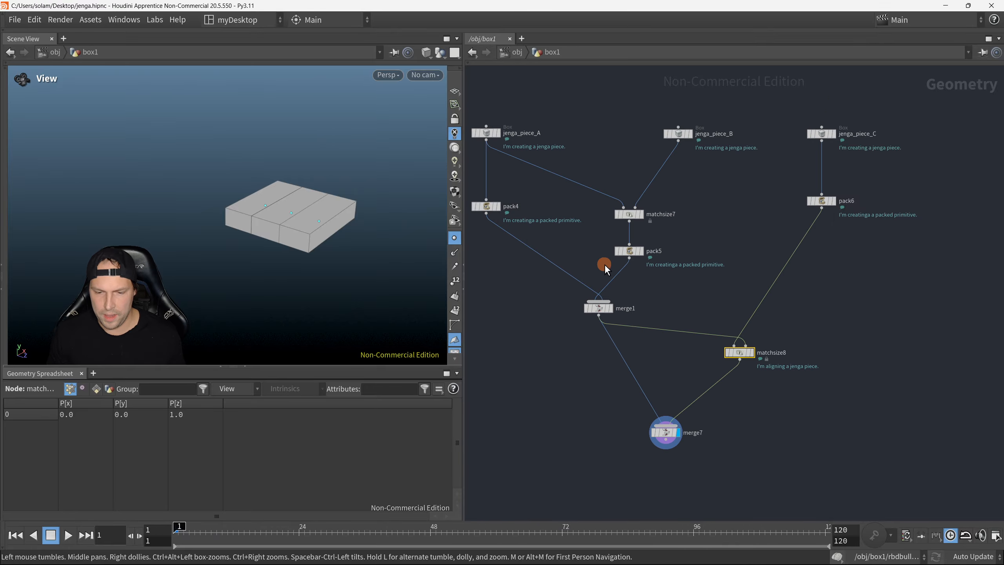
Step: Paste the copied alignment comment into matchsize7 and show it in the network
{"action": "middle_click_drag", "start_coordinate": [611, 259], "coordinate": [644, 308]}
{"action": "left_click", "coordinate": [668, 267]}
{"action": "middle_click", "coordinate": [668, 267]}
{"action": "left_click", "coordinate": [488, 269]}
{"action": "key", "text": "ctrl+v"}
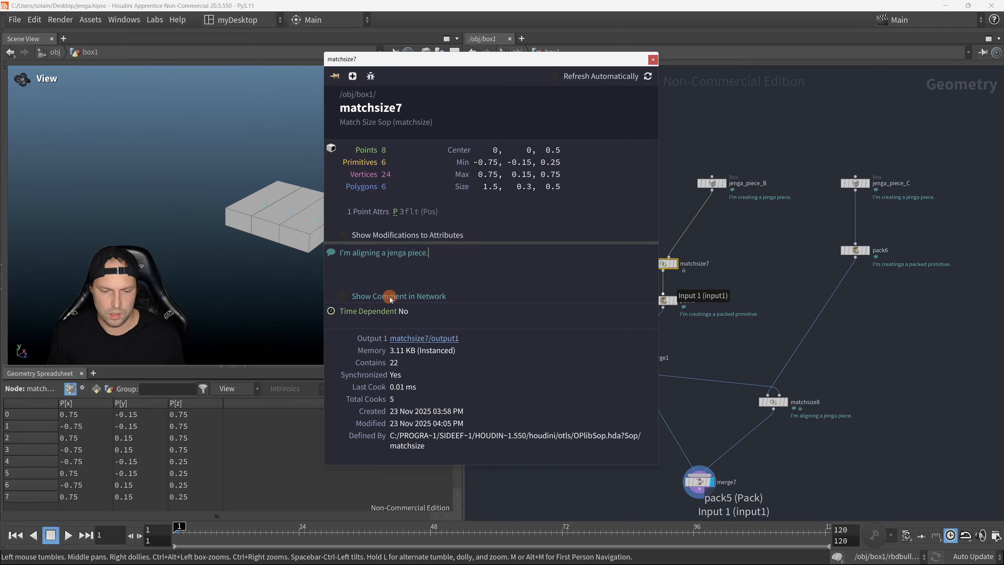
{"action": "left_click", "coordinate": [390, 298]}
{"action": "left_click", "coordinate": [653, 59]}
Step: Comment merge1 with "I'm merging the results together." and show the comment in the network
{"action": "middle_click_drag", "start_coordinate": [740, 358], "coordinate": [705, 308]}
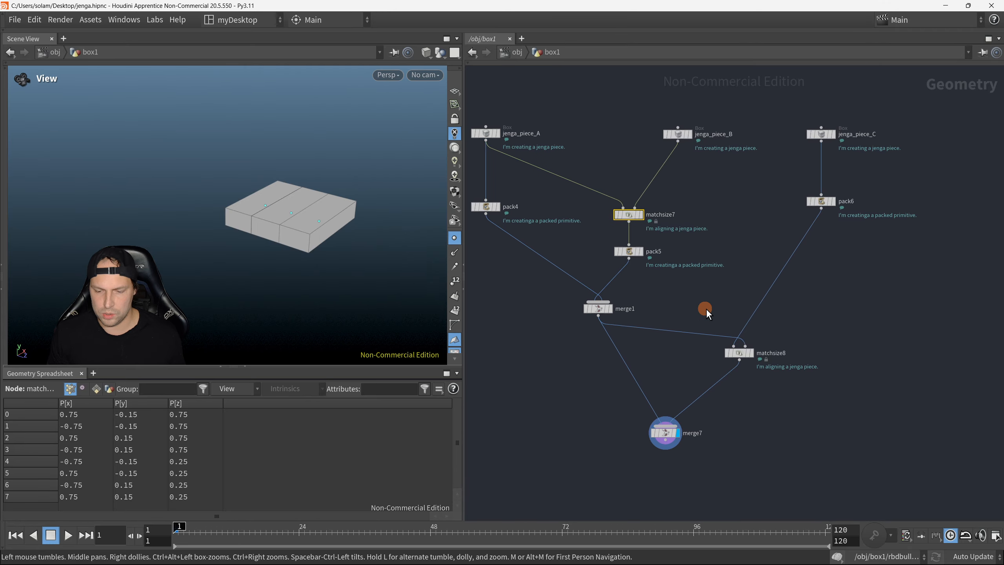
{"action": "scroll", "coordinate": [705, 309], "scroll_direction": "down", "scroll_amount": 1}
{"action": "middle_click_drag", "start_coordinate": [656, 358], "coordinate": [640, 317]}
{"action": "left_click", "coordinate": [598, 269]}
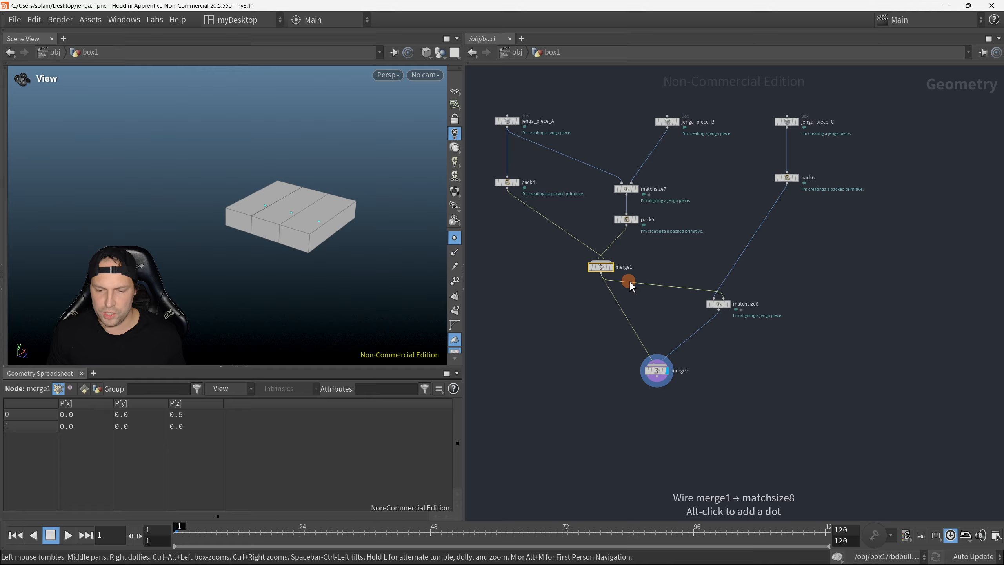
{"action": "middle_click", "coordinate": [600, 270]}
{"action": "left_click", "coordinate": [656, 293]}
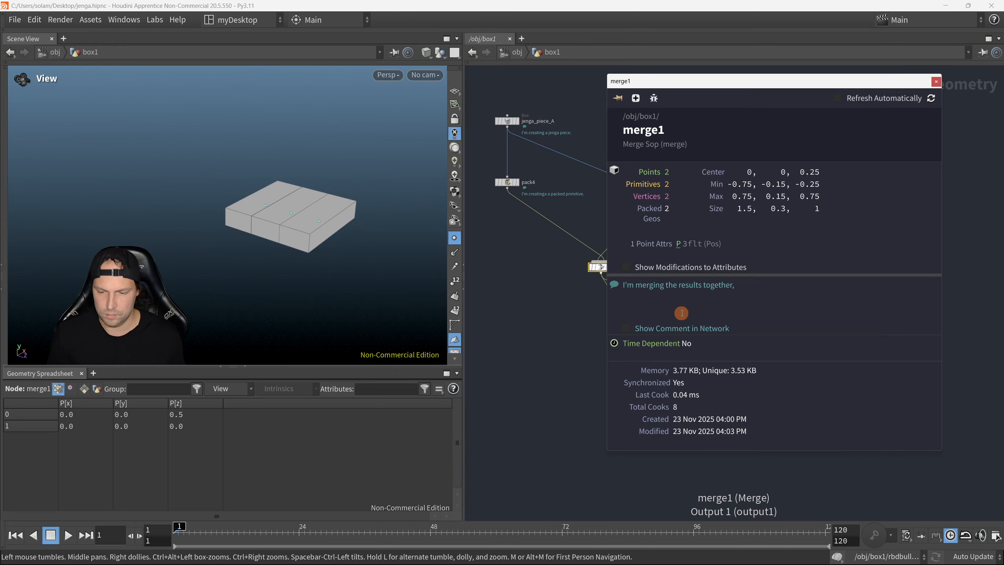
{"action": "left_click", "coordinate": [675, 326]}
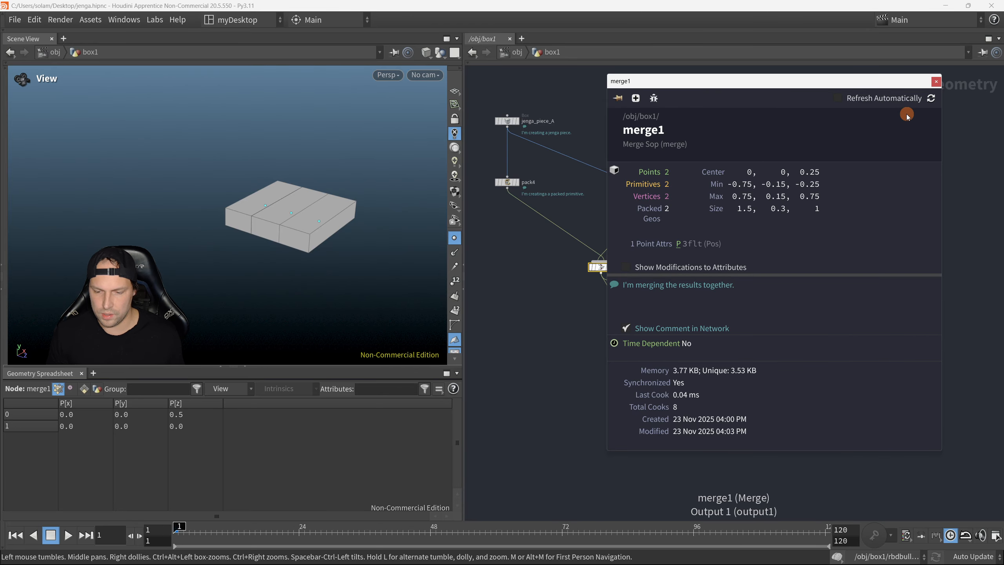
{"action": "left_click", "coordinate": [935, 83]}
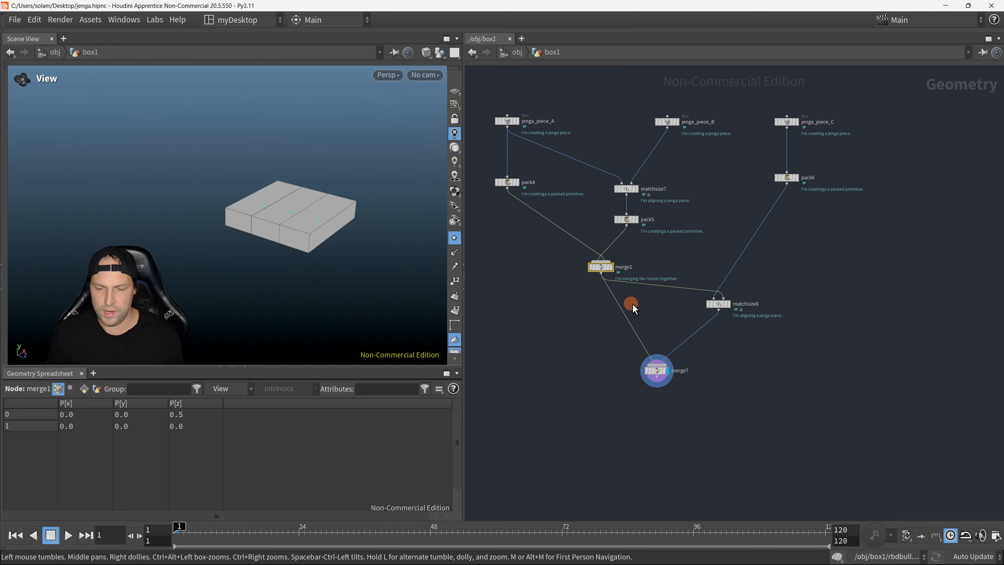
Step: Copy merge1's comment text into merge7 and show it in the network
{"action": "middle_click", "coordinate": [603, 268]}
{"action": "triple_click", "coordinate": [712, 282]}
{"action": "key", "text": "ctrl+c"}
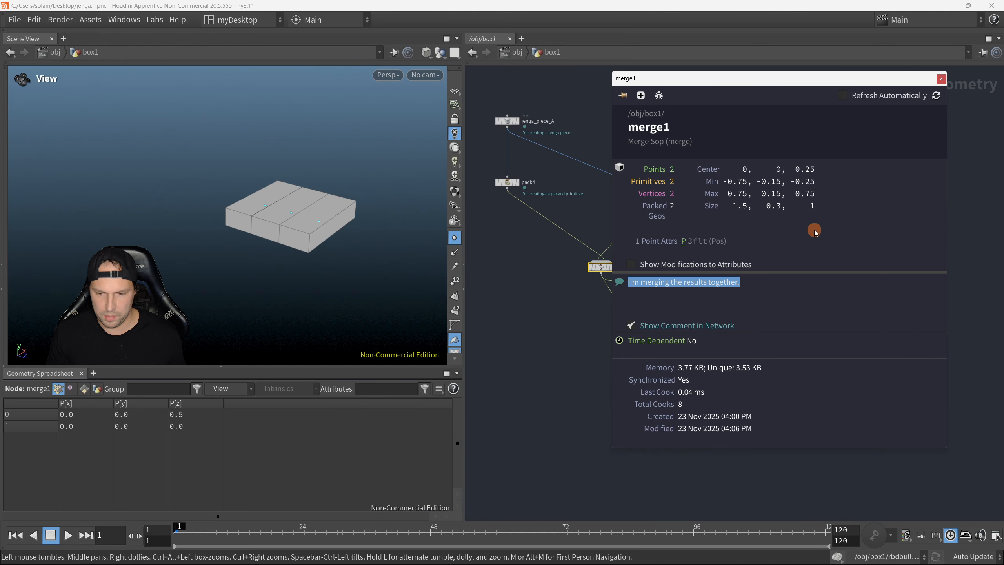
{"action": "left_click", "coordinate": [940, 80]}
{"action": "middle_click", "coordinate": [653, 370]}
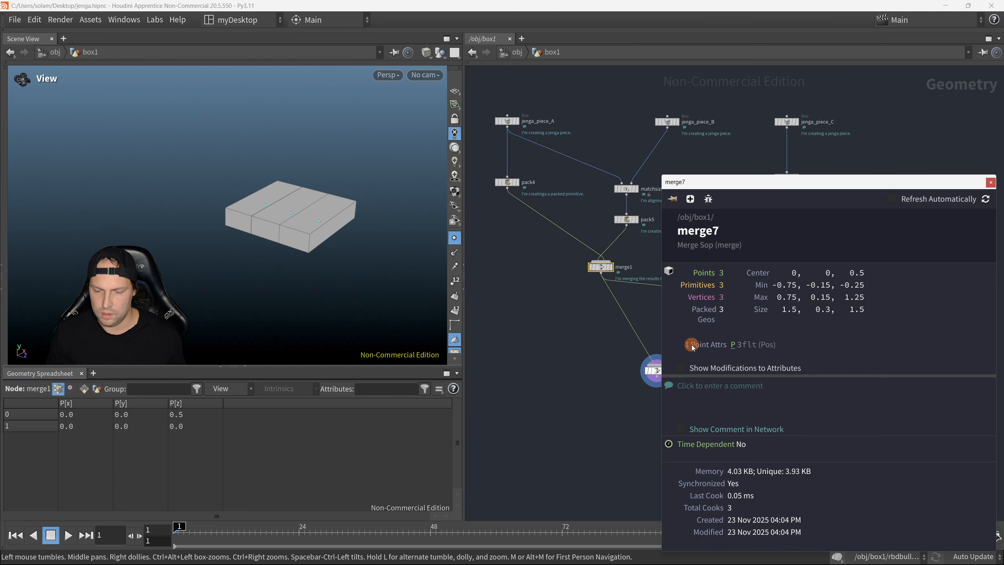
{"action": "key", "text": "ctrl+v"}
{"action": "left_click_drag", "start_coordinate": [878, 183], "coordinate": [712, 178]}
{"action": "left_click", "coordinate": [593, 422]}
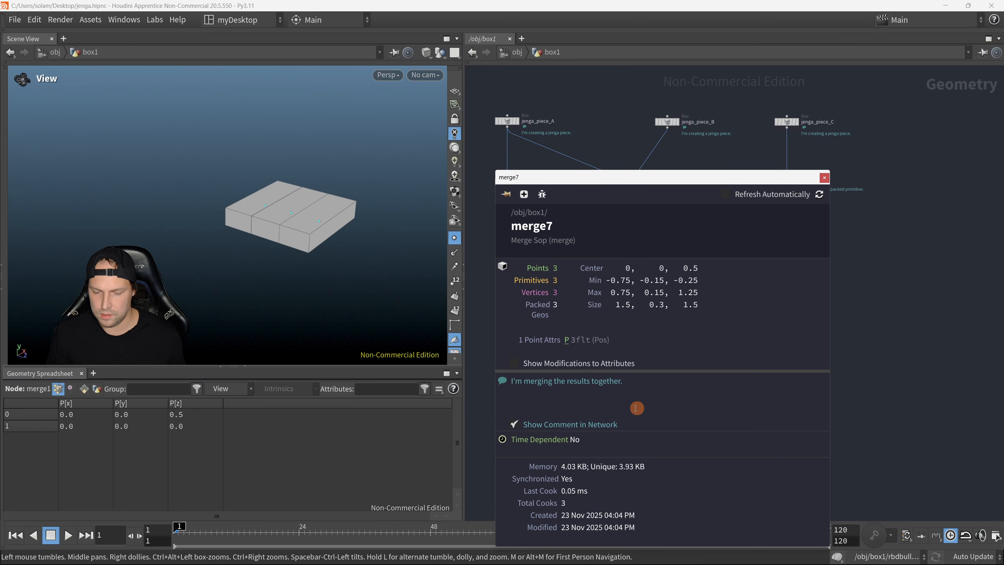
{"action": "left_click", "coordinate": [823, 177]}
Step: Examine the original tower network from its matchsize and merge nodes down to the copy and RBD nodes, then inspect the merged pieces
{"action": "scroll", "coordinate": [730, 358], "scroll_direction": "down", "scroll_amount": 2}
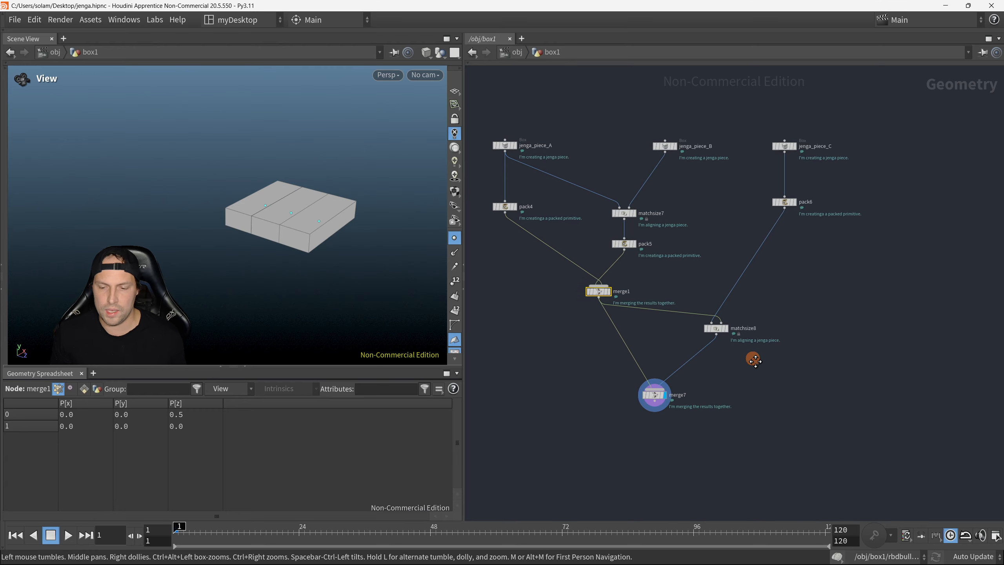
{"action": "middle_click_drag", "start_coordinate": [753, 359], "coordinate": [800, 319]}
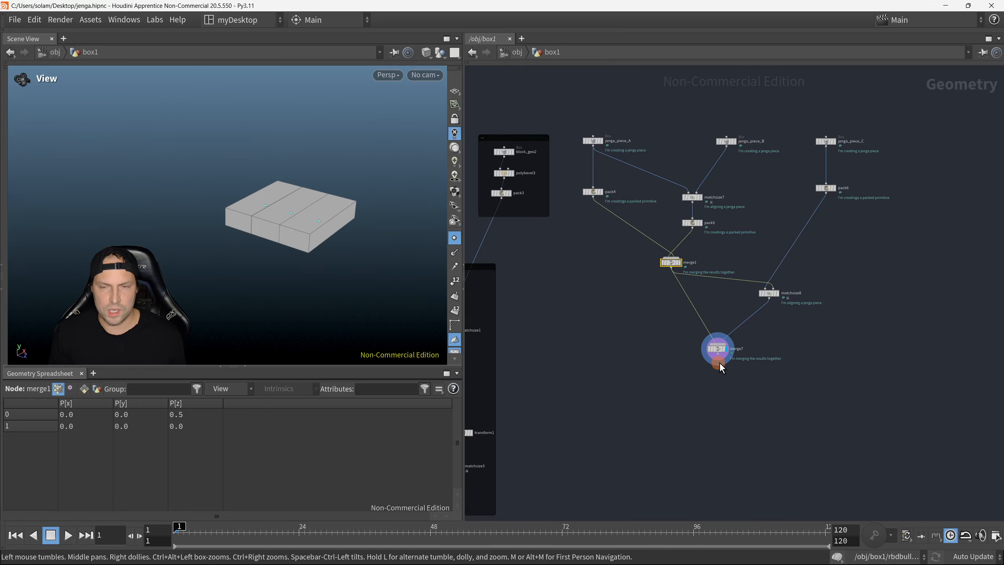
{"action": "middle_click_drag", "start_coordinate": [499, 389], "coordinate": [684, 297]}
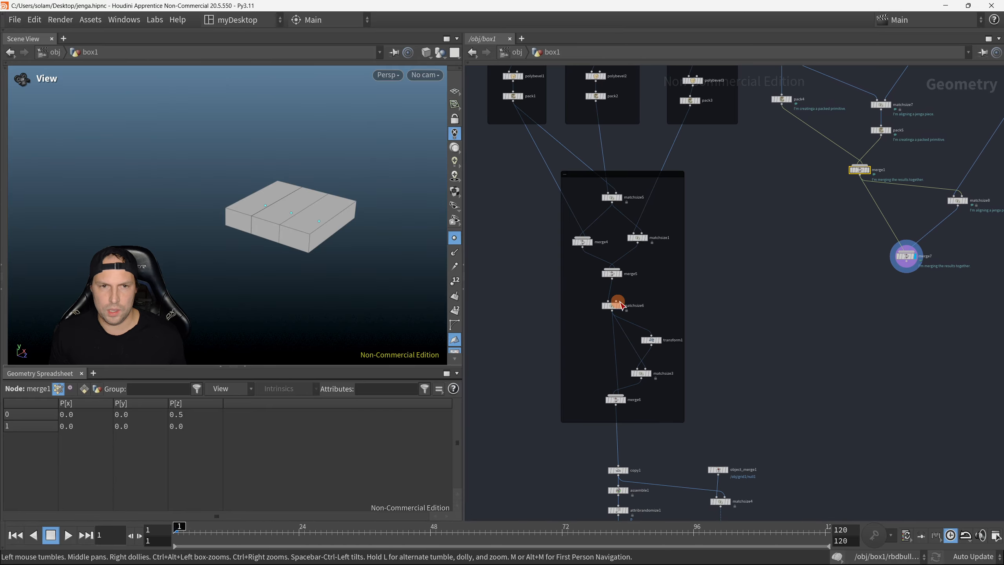
{"action": "scroll", "coordinate": [686, 339], "scroll_direction": "up", "scroll_amount": 2}
{"action": "scroll", "coordinate": [669, 344], "scroll_direction": "down", "scroll_amount": 1}
{"action": "scroll", "coordinate": [650, 353], "scroll_direction": "down", "scroll_amount": 1}
{"action": "middle_click_drag", "start_coordinate": [653, 398], "coordinate": [646, 144]}
{"action": "scroll", "coordinate": [669, 290], "scroll_direction": "up", "scroll_amount": 2}
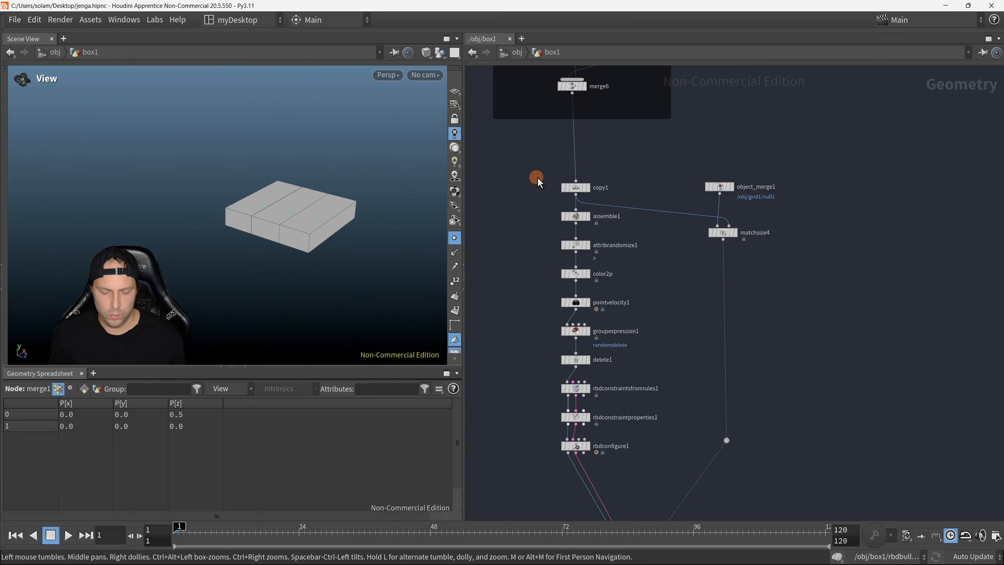
{"action": "middle_click_drag", "start_coordinate": [839, 174], "coordinate": [571, 370]}
{"action": "middle_click_drag", "start_coordinate": [667, 196], "coordinate": [712, 299]}
{"action": "left_click_drag", "start_coordinate": [374, 249], "coordinate": [376, 275]}
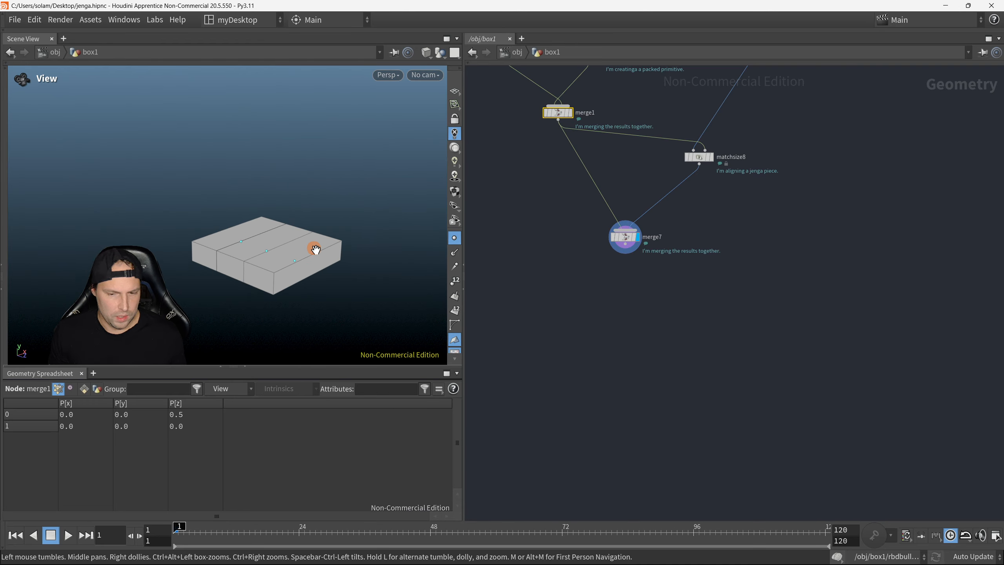
{"action": "right_click_drag", "start_coordinate": [255, 262], "coordinate": [336, 280]}
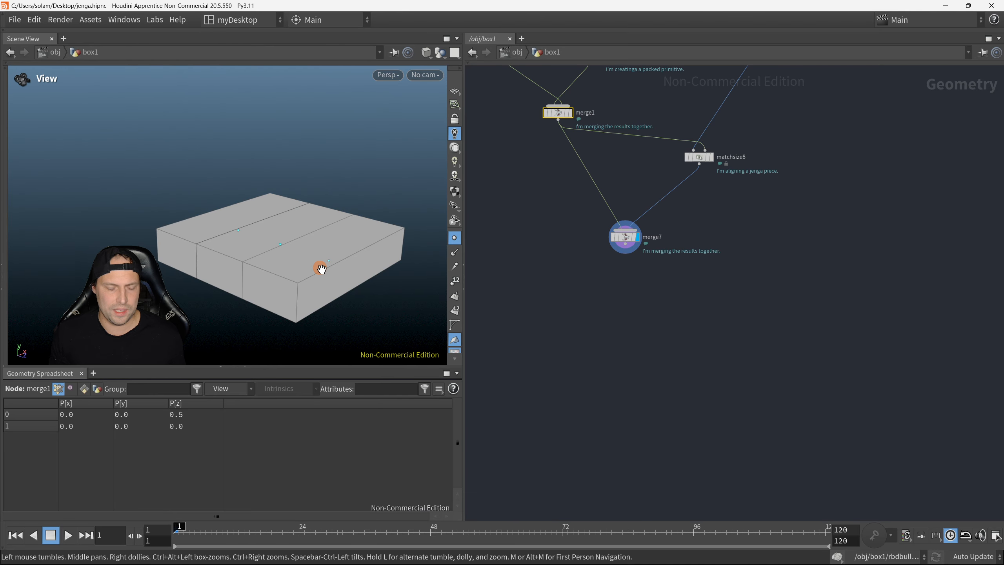
Step: Add a PolyBevel node between jenga_piece_A and pack4
{"action": "middle_click_drag", "start_coordinate": [670, 254], "coordinate": [707, 394]}
{"action": "middle_click_drag", "start_coordinate": [555, 330], "coordinate": [592, 376]}
{"action": "key", "text": "Tab"}
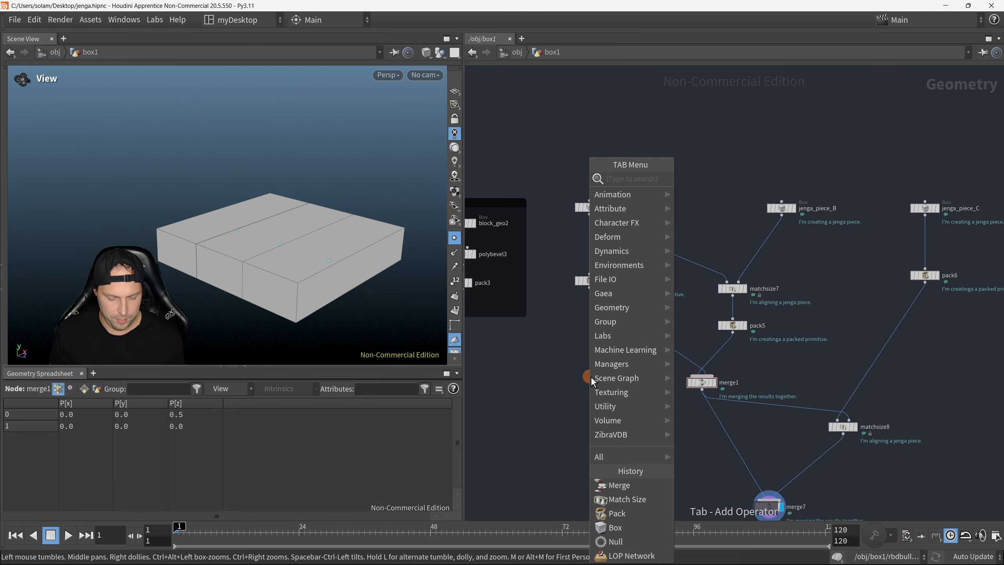
{"action": "type", "text": "matchs"}
{"action": "key", "text": "Return"}
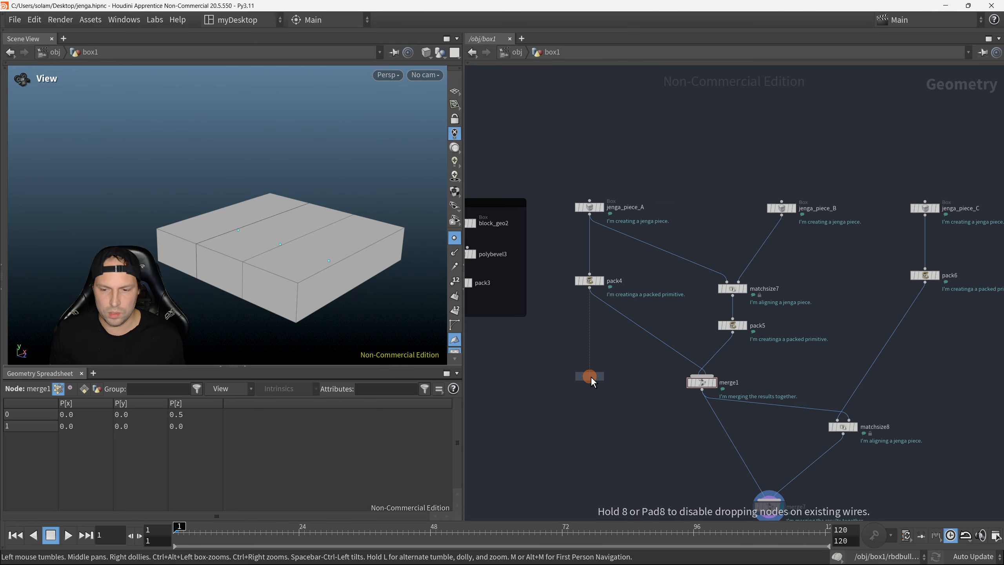
{"action": "left_click", "coordinate": [591, 376]}
{"action": "left_click_drag", "start_coordinate": [591, 377], "coordinate": [589, 249]}
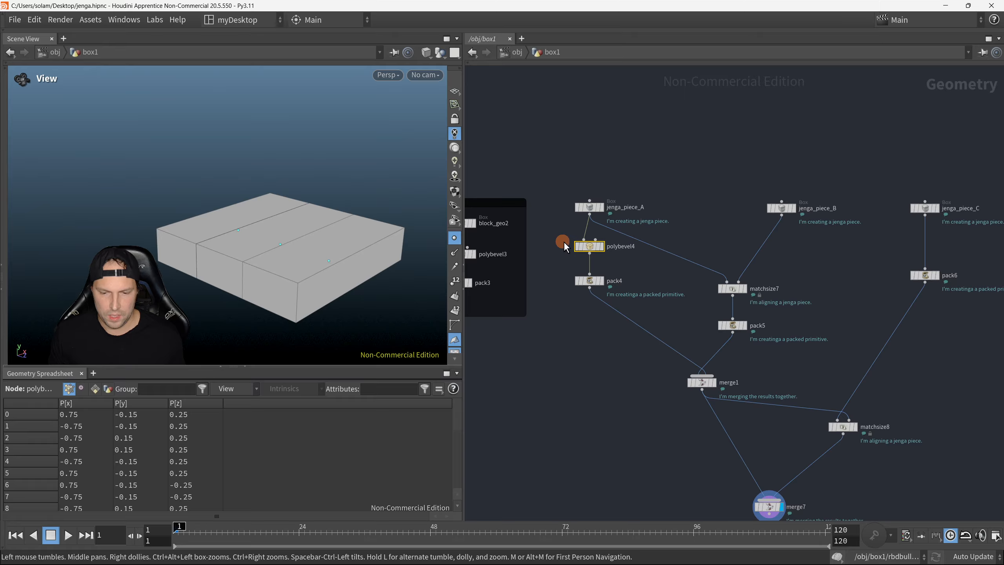
Step: Set polybevel4's distance to 0.04 and its divisions to 3, and inspect the bevelled edges with wireframe shading toggled
{"action": "middle_click_drag", "start_coordinate": [760, 479], "coordinate": [729, 413]}
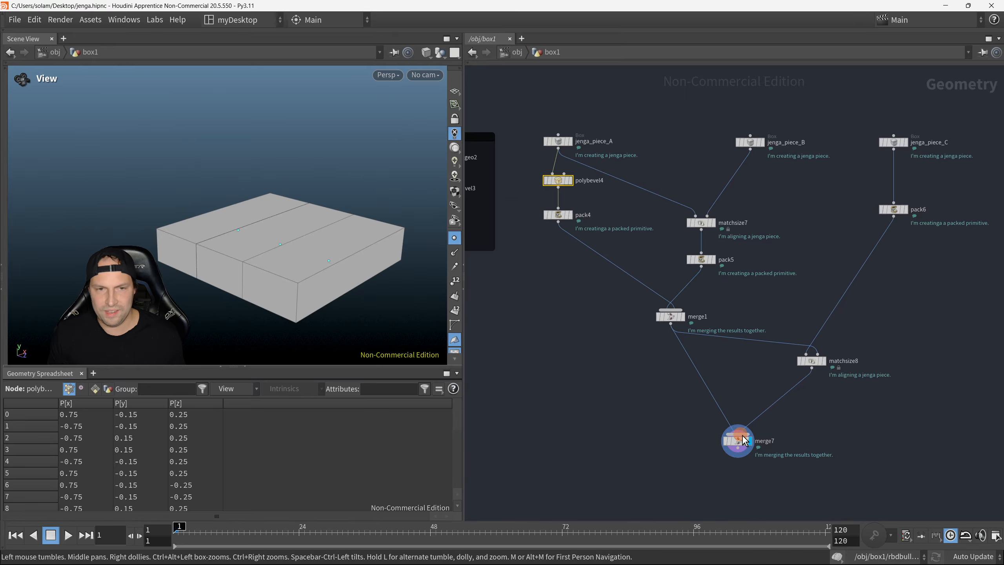
{"action": "scroll", "coordinate": [591, 438], "scroll_direction": "down", "scroll_amount": 2}
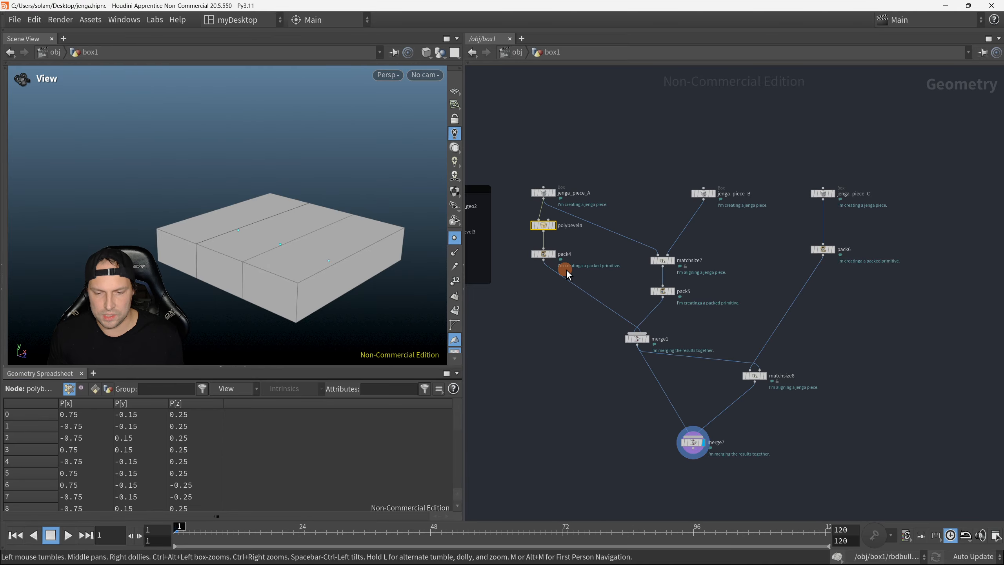
{"action": "key", "text": "p"}
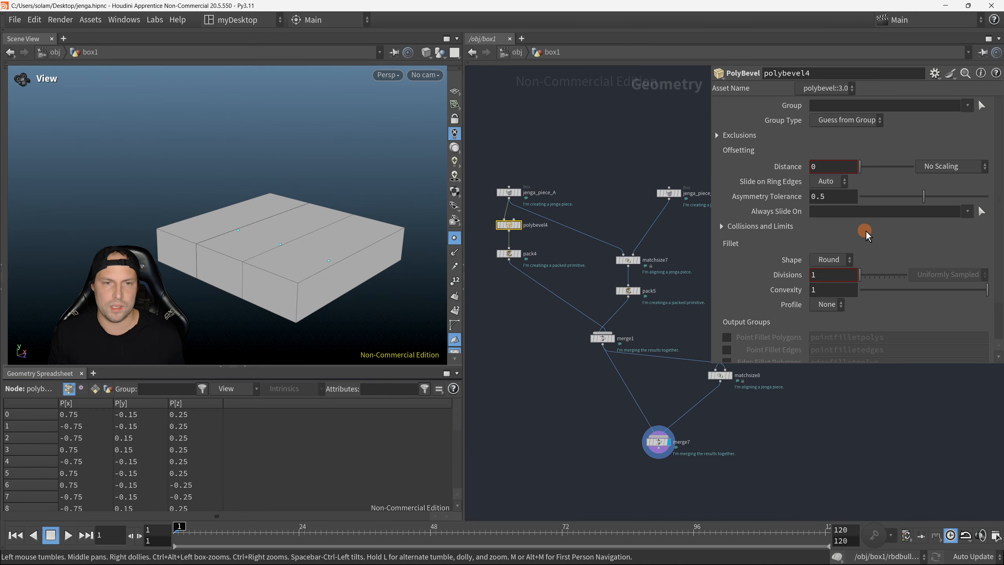
{"action": "middle_click", "coordinate": [825, 168]}
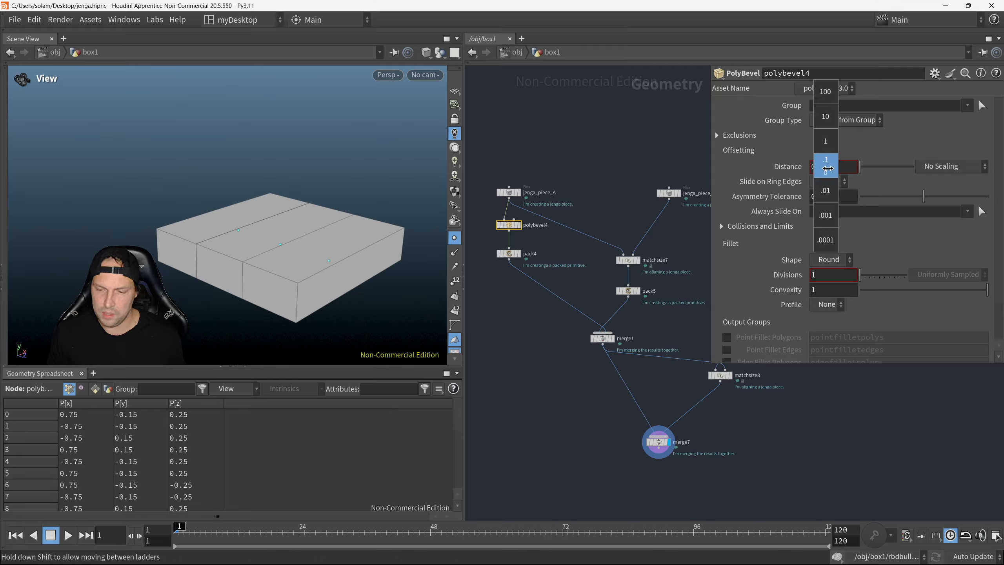
{"action": "middle_click_drag", "start_coordinate": [828, 168], "coordinate": [859, 214]}
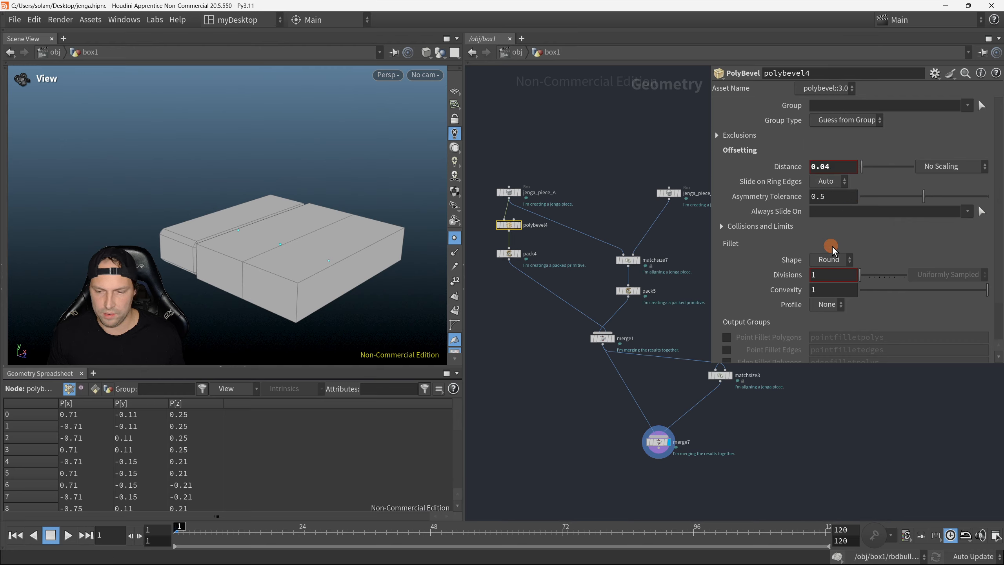
{"action": "middle_click_drag", "start_coordinate": [826, 277], "coordinate": [855, 275]}
{"action": "left_click_drag", "start_coordinate": [186, 243], "coordinate": [284, 276]}
{"action": "key", "text": "shift+w"}
{"action": "key", "text": "shift+w"}
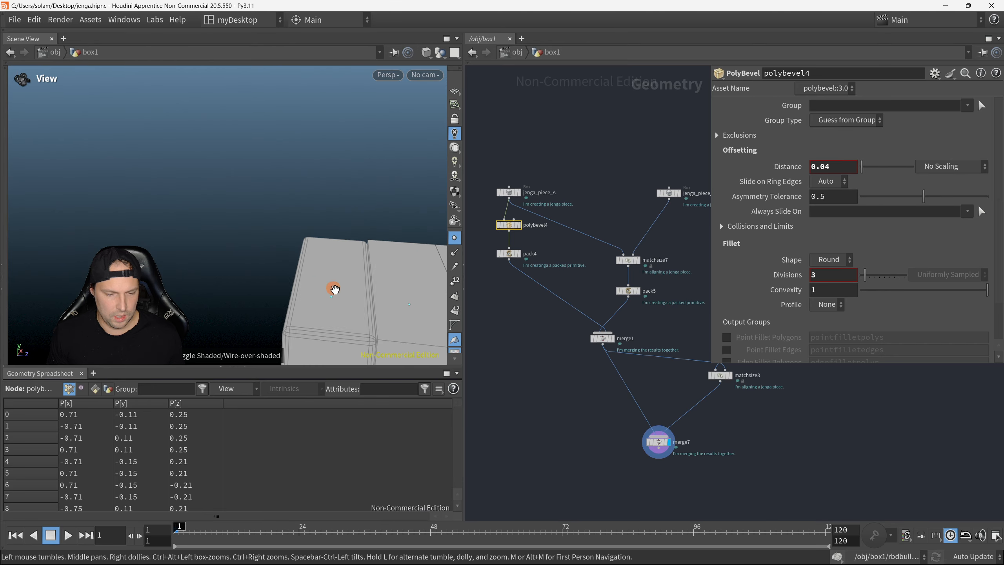
{"action": "right_click_drag", "start_coordinate": [334, 289], "coordinate": [225, 223]}
{"action": "left_click_drag", "start_coordinate": [226, 223], "coordinate": [321, 235]}
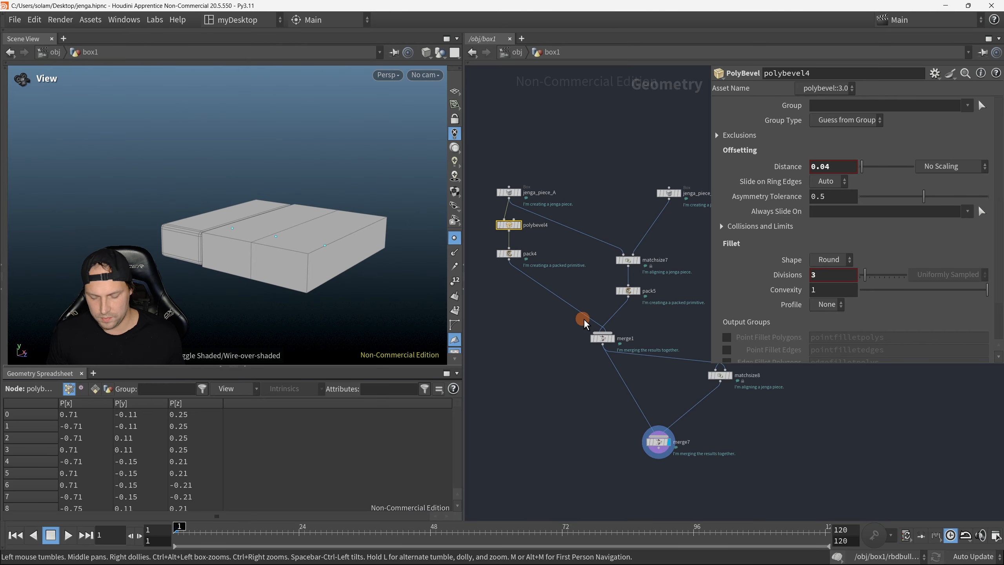
Step: Copy polybevel4, make room above merge1, and insert the copy between pack5 and merge1
{"action": "key", "text": "p"}
{"action": "key", "text": "ctrl+c"}
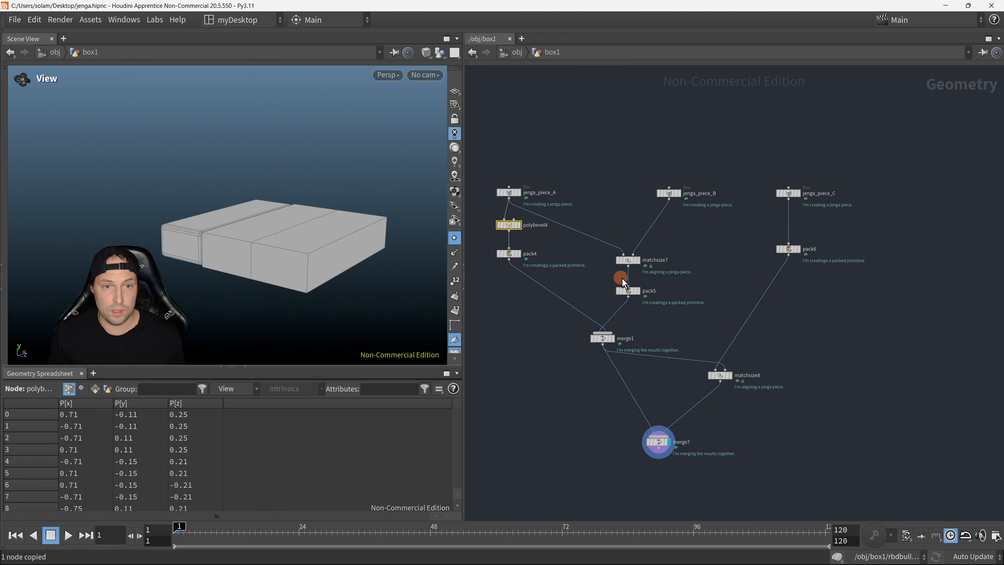
{"action": "scroll", "coordinate": [621, 277], "scroll_direction": "up", "scroll_amount": 2}
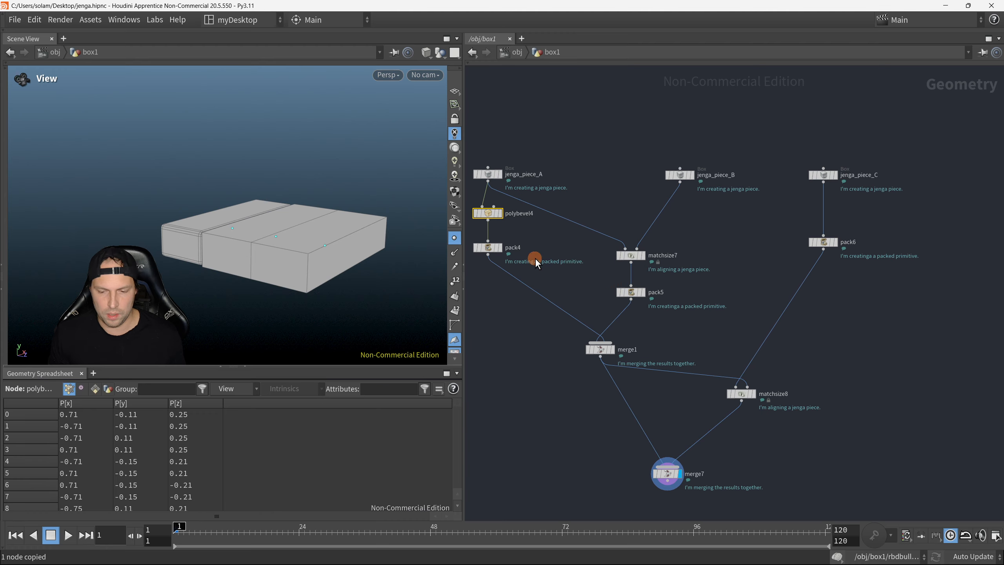
{"action": "left_click_drag", "start_coordinate": [600, 348], "coordinate": [601, 368]}
{"action": "left_click_drag", "start_coordinate": [590, 314], "coordinate": [621, 333]}
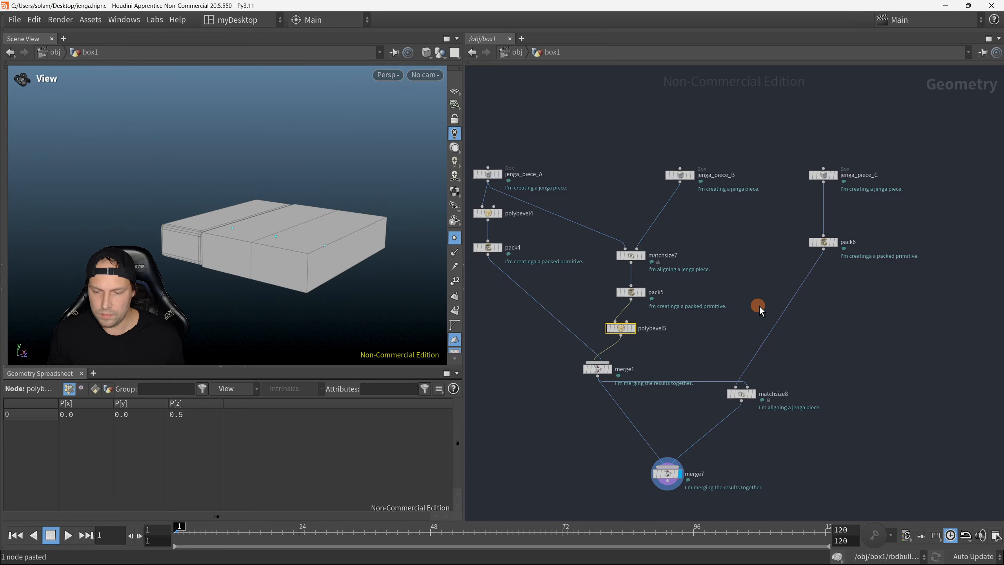
Step: Paste another copy of the bevel node and insert it between pack6 and matchsize8
{"action": "left_click_drag", "start_coordinate": [761, 302], "coordinate": [802, 311]}
{"action": "key", "text": "ctrl+v"}
{"action": "middle_click_drag", "start_coordinate": [786, 372], "coordinate": [777, 334]}
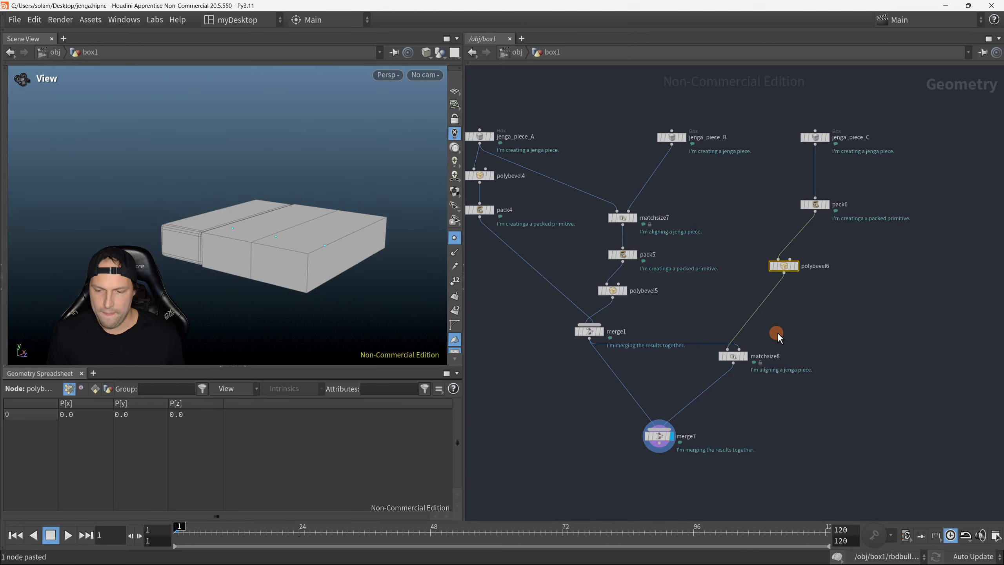
Step: Display matchsize8, merge1 and merge7 in turn to check the bevels on the pieces
{"action": "key", "text": "r"}
{"action": "left_click", "coordinate": [734, 356]}
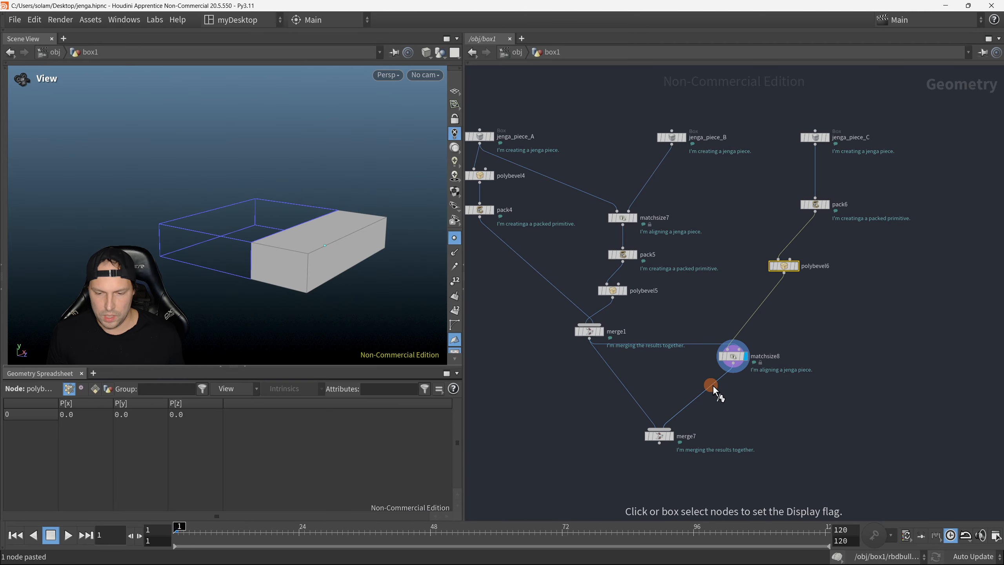
{"action": "left_click", "coordinate": [589, 331]}
{"action": "left_click", "coordinate": [658, 435]}
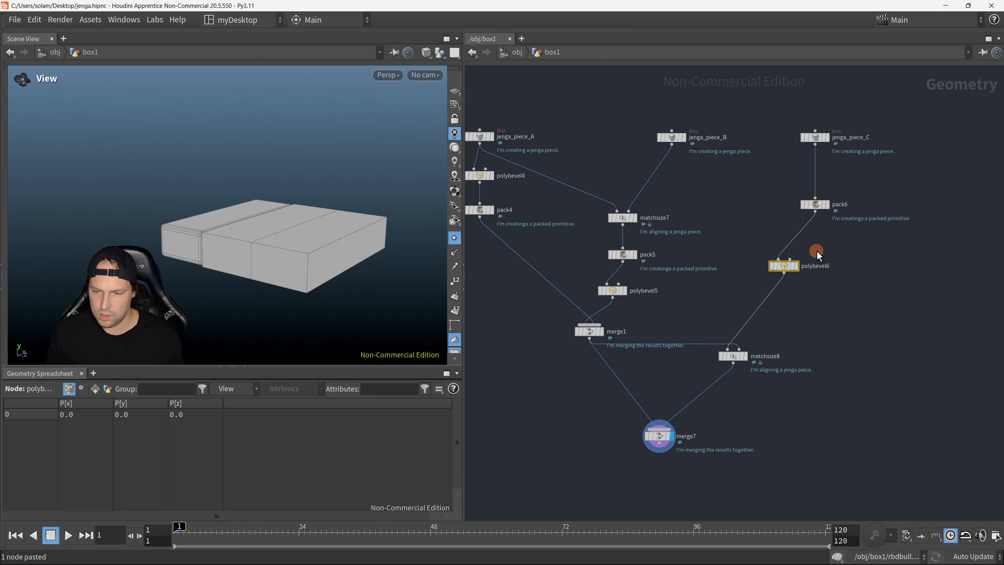
Step: Move polybevel6 between jenga_piece_C and pack6, and polybevel5 between matchsize7 and pack5, so both pieces are bevelled before packing
{"action": "middle_click_drag", "start_coordinate": [816, 250], "coordinate": [823, 310]}
{"action": "left_click_drag", "start_coordinate": [791, 328], "coordinate": [826, 243]}
{"action": "middle_click_drag", "start_coordinate": [720, 320], "coordinate": [742, 321]}
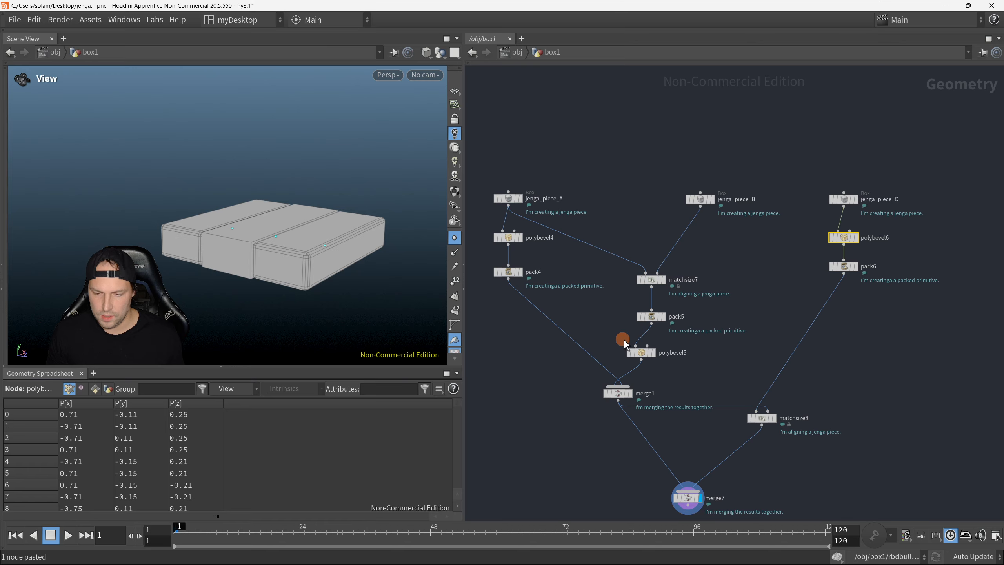
{"action": "left_click_drag", "start_coordinate": [624, 342], "coordinate": [631, 298]}
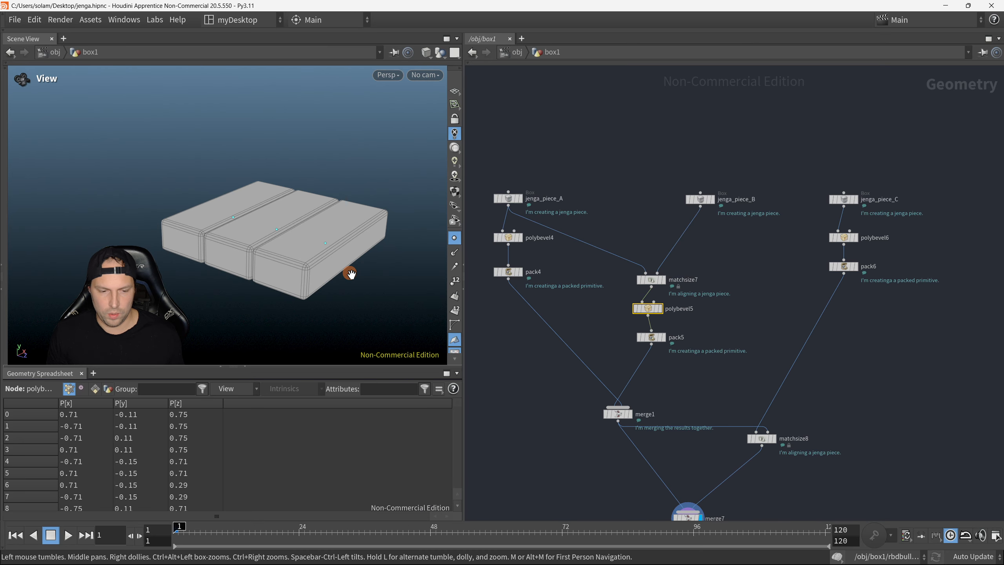
{"action": "mouse_move", "coordinate": [358, 293]}
{"action": "left_mouse_down"}
{"action": "mouse_move", "coordinate": [347, 242]}
{"action": "mouse_move", "coordinate": [396, 236]}
{"action": "mouse_move", "coordinate": [294, 278]}
{"action": "mouse_move", "coordinate": [357, 285]}
{"action": "left_mouse_up"}
{"action": "left_click_drag", "start_coordinate": [292, 247], "coordinate": [403, 264]}
{"action": "middle_click_drag", "start_coordinate": [633, 342], "coordinate": [607, 279]}
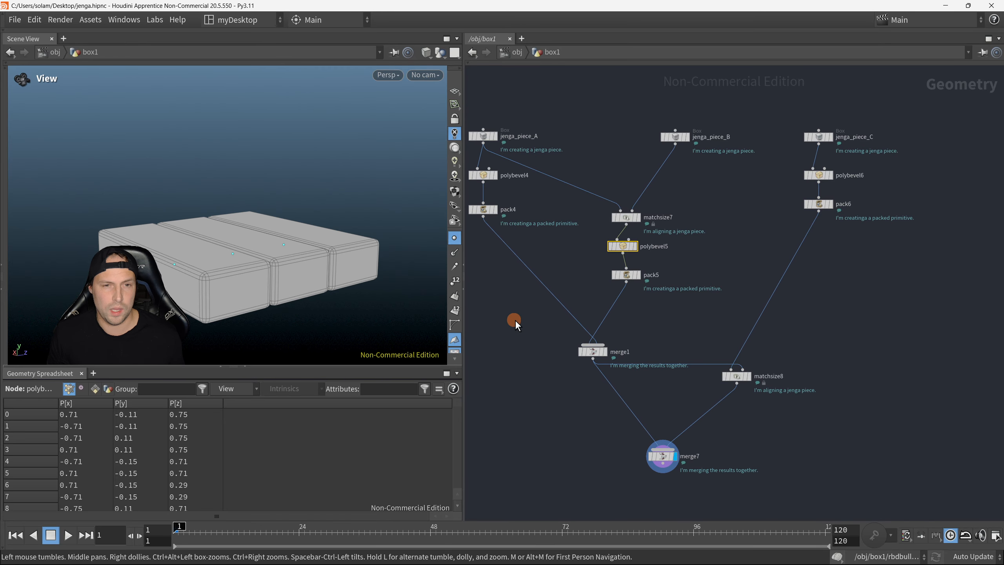
Step: Add a Copy and Transform node below merge7, fed by merge7's output
{"action": "middle_click_drag", "start_coordinate": [684, 337], "coordinate": [691, 266]}
{"action": "scroll", "coordinate": [660, 278], "scroll_direction": "down", "scroll_amount": 1}
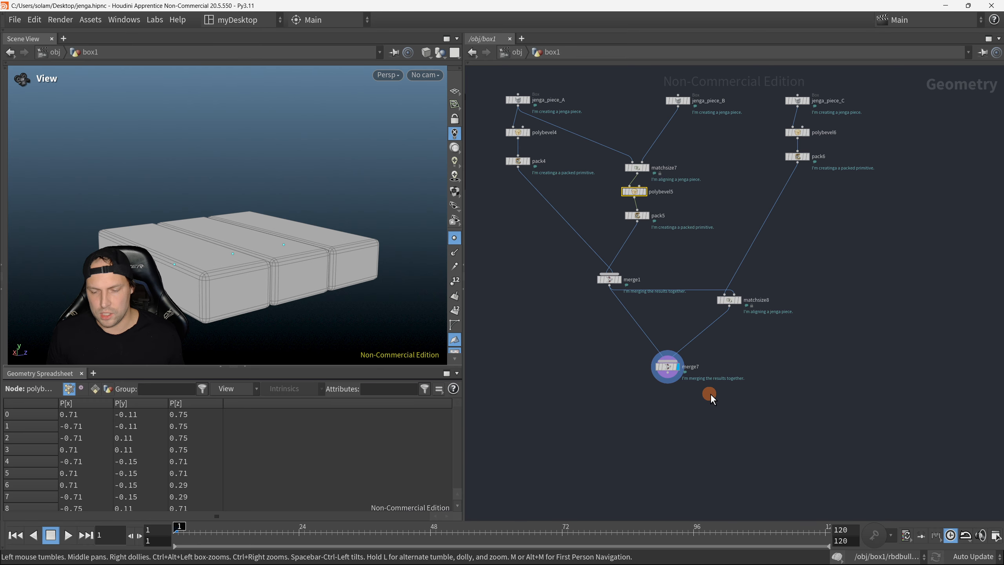
{"action": "middle_click_drag", "start_coordinate": [711, 395], "coordinate": [710, 309]}
{"action": "left_click", "coordinate": [676, 304]}
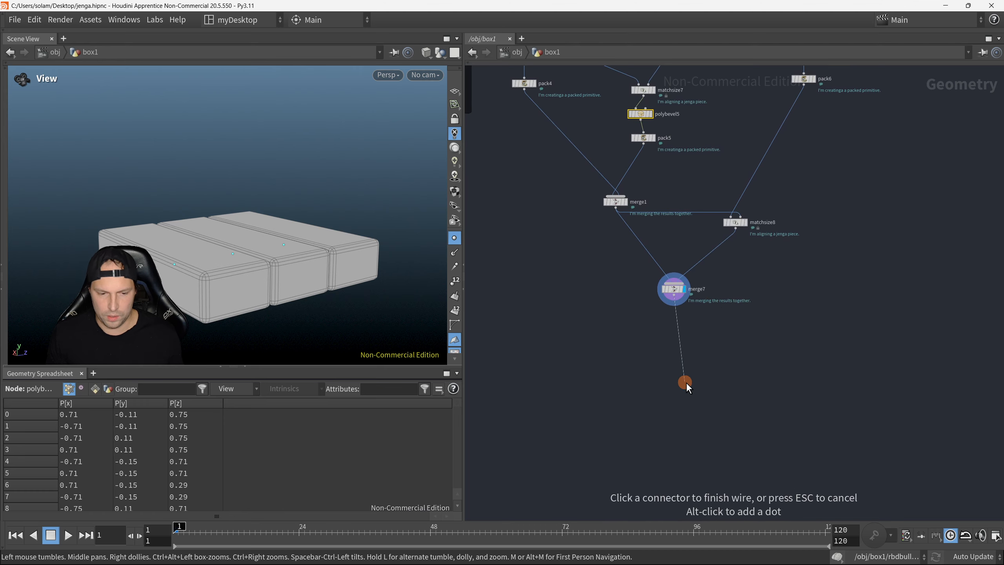
{"action": "left_click", "coordinate": [689, 368]}
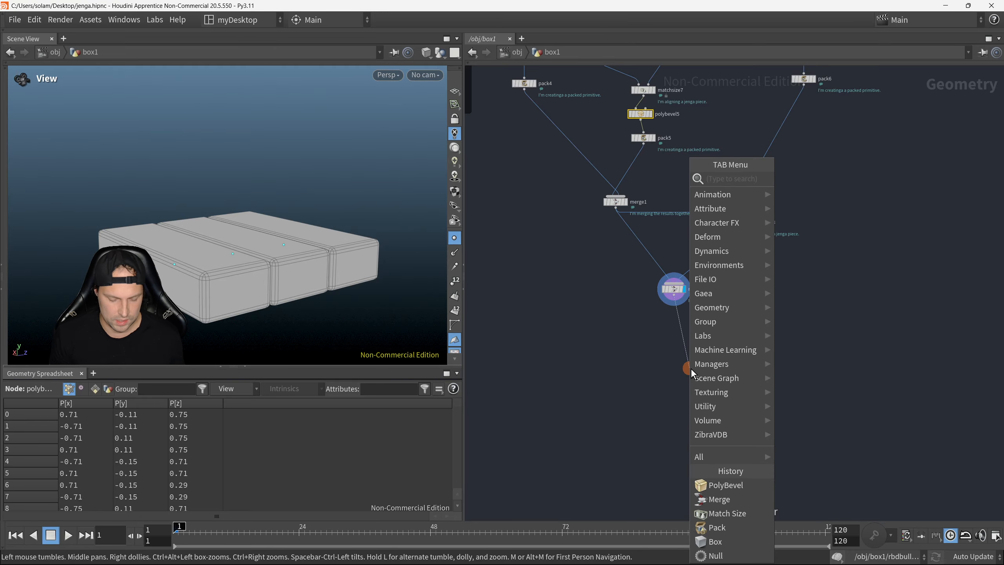
{"action": "type", "text": "transof"}
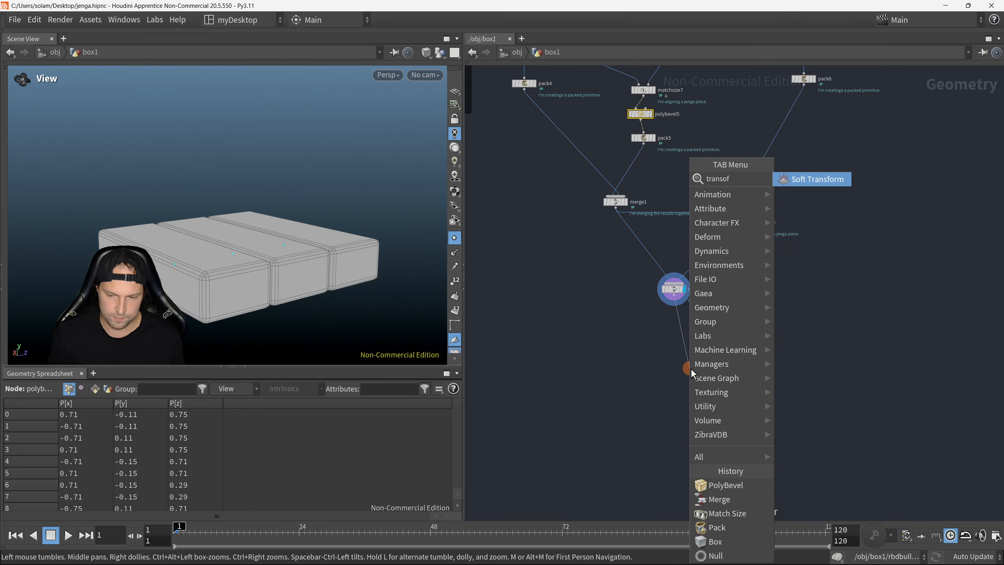
{"action": "key", "text": "BackSpace"}
{"action": "key", "text": "BackSpace"}
{"action": "key", "text": "BackSpace"}
{"action": "key", "text": "BackSpace"}
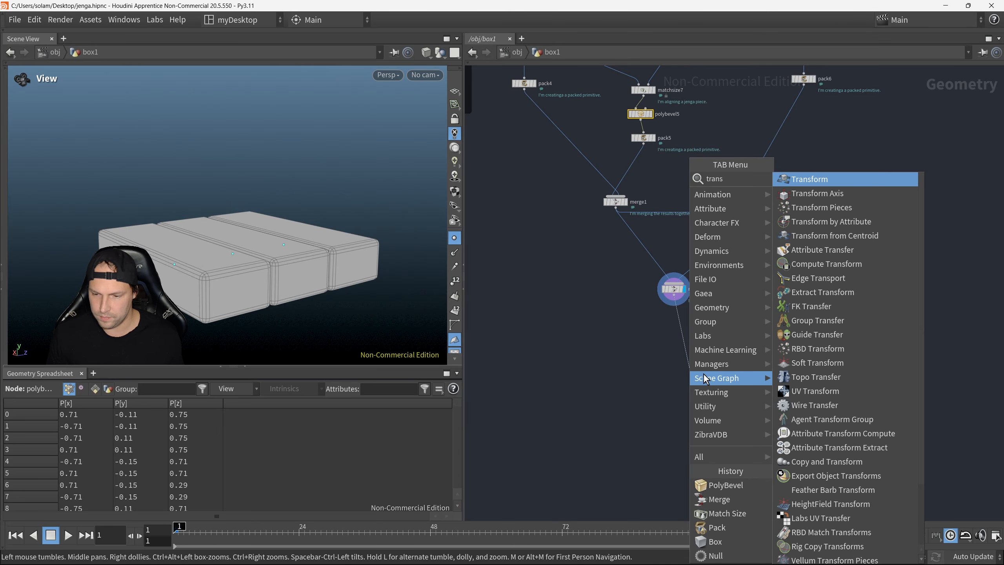
{"action": "type", "text": "c"}
{"action": "left_click", "coordinate": [839, 223]}
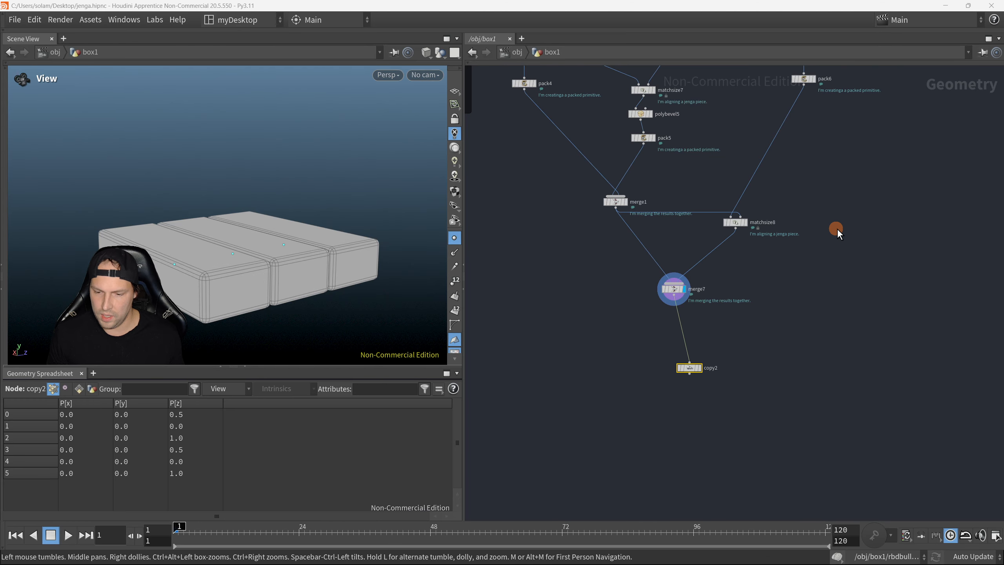
Step: Move copy2 further below merge7, display it, and cut the wire between the two nodes
{"action": "left_click_drag", "start_coordinate": [634, 347], "coordinate": [685, 410]}
{"action": "key", "text": "r"}
{"action": "key", "text": "y"}
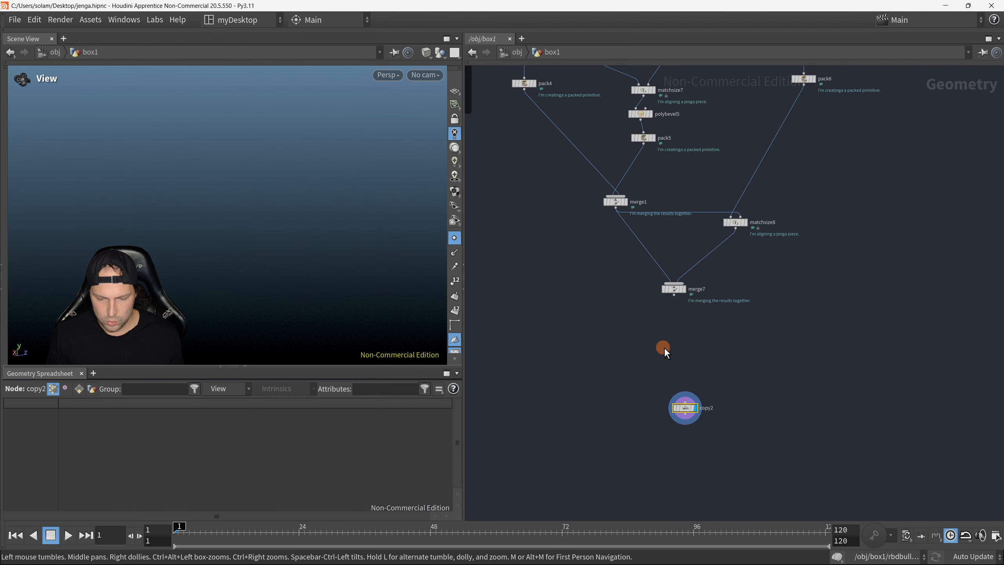
Step: Add a Transform node between merge7 and copy2, wire merge7 into it, and display the new node
{"action": "key", "text": "Tab"}
{"action": "type", "text": "transfi"}
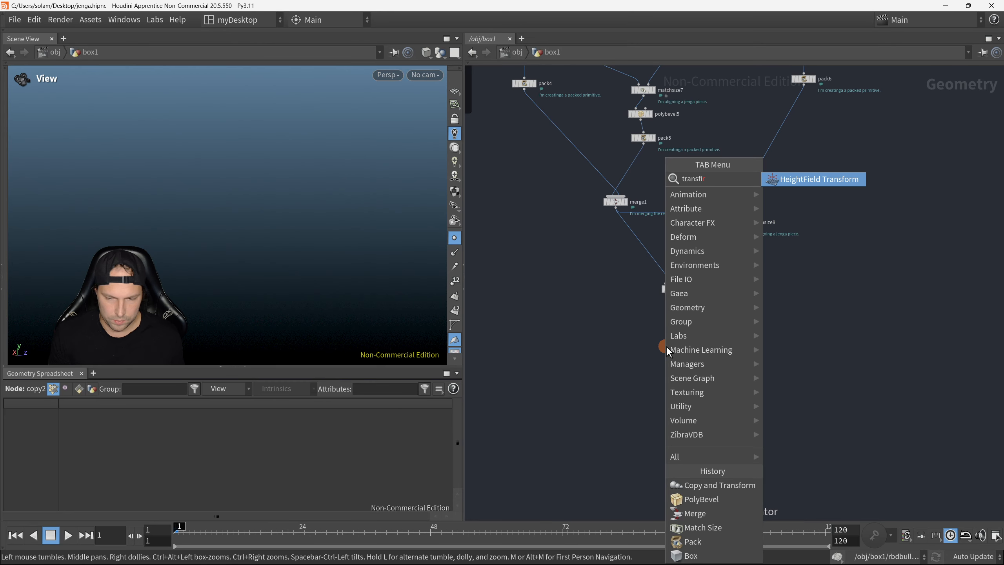
{"action": "key", "text": "BackSpace"}
{"action": "key", "text": "BackSpace"}
{"action": "type", "text": "form"}
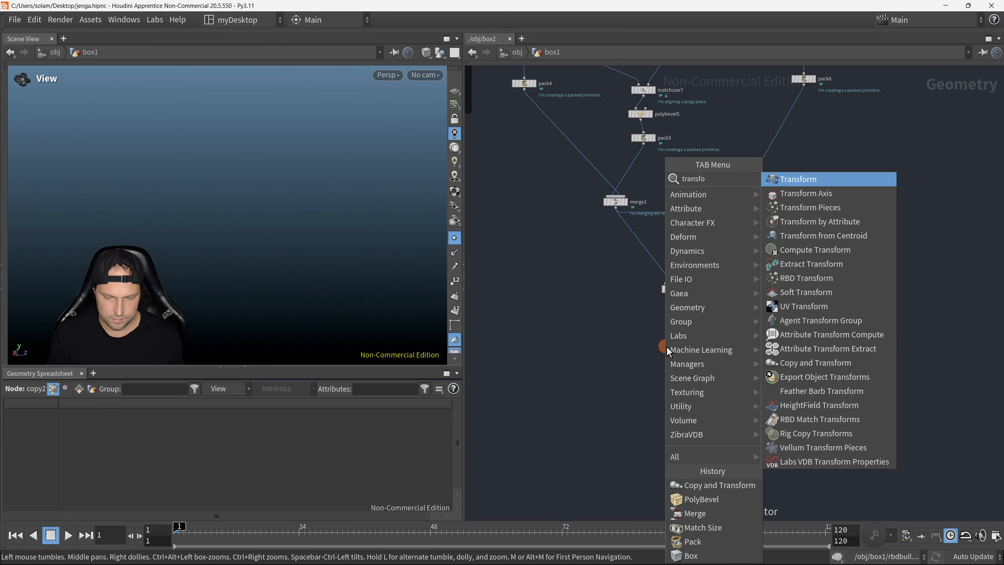
{"action": "left_click", "coordinate": [799, 178]}
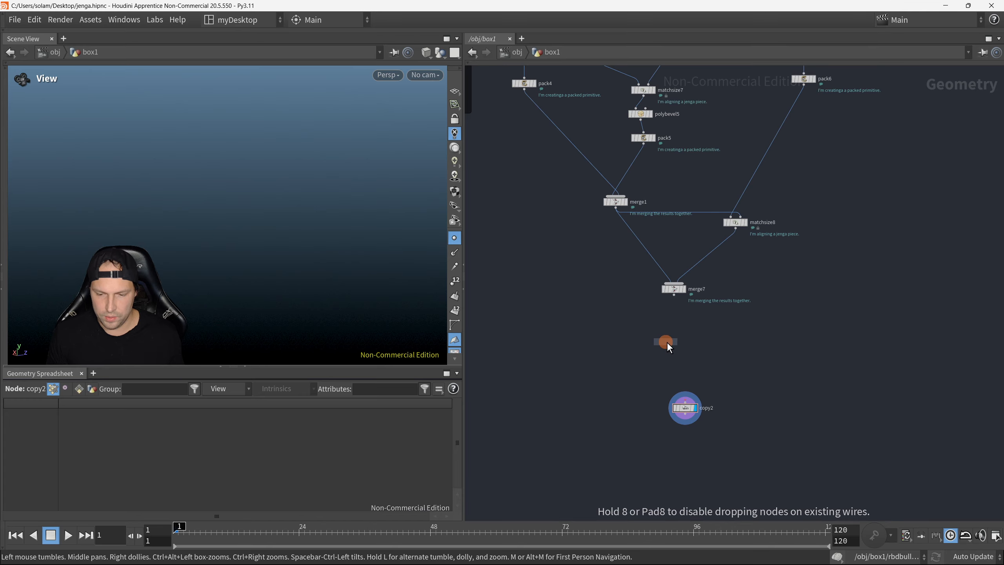
{"action": "left_click", "coordinate": [665, 341]}
{"action": "left_click", "coordinate": [665, 334]}
{"action": "left_click", "coordinate": [673, 296]}
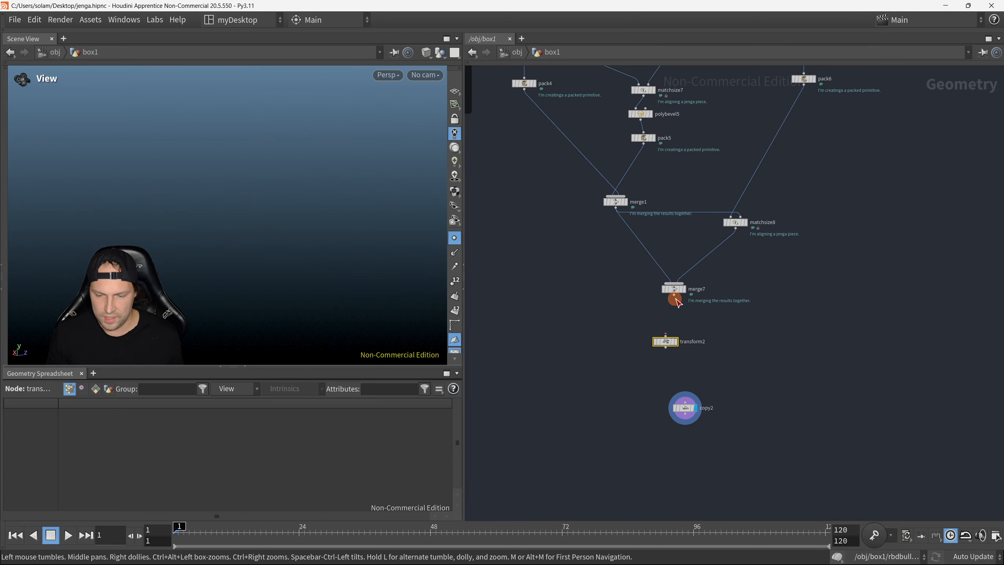
{"action": "left_click", "coordinate": [675, 340]}
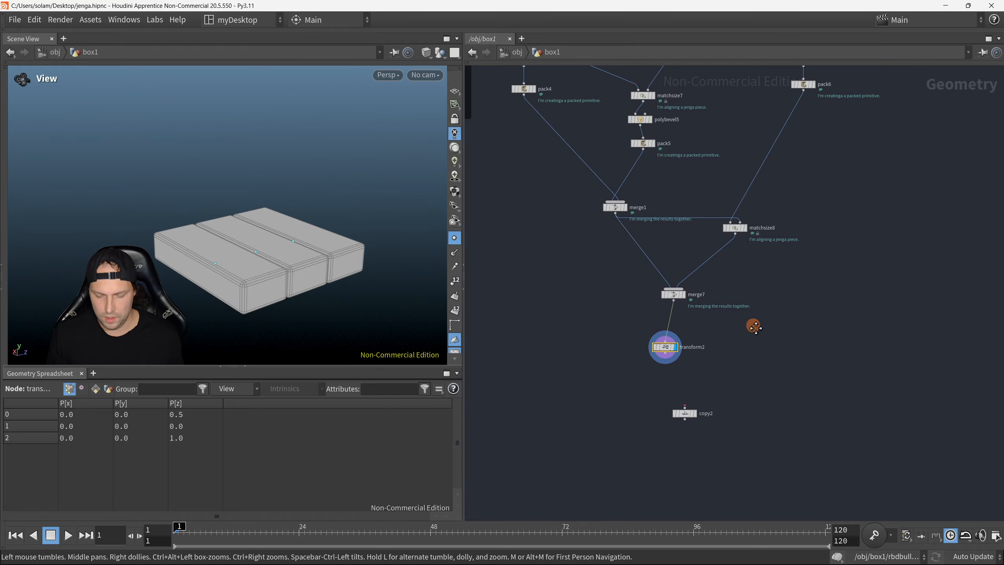
Step: Set transform2's Y rotation to 90, leaving the X rotation at 0
{"action": "key", "text": "p"}
{"action": "middle_click_drag", "start_coordinate": [596, 316], "coordinate": [542, 285]}
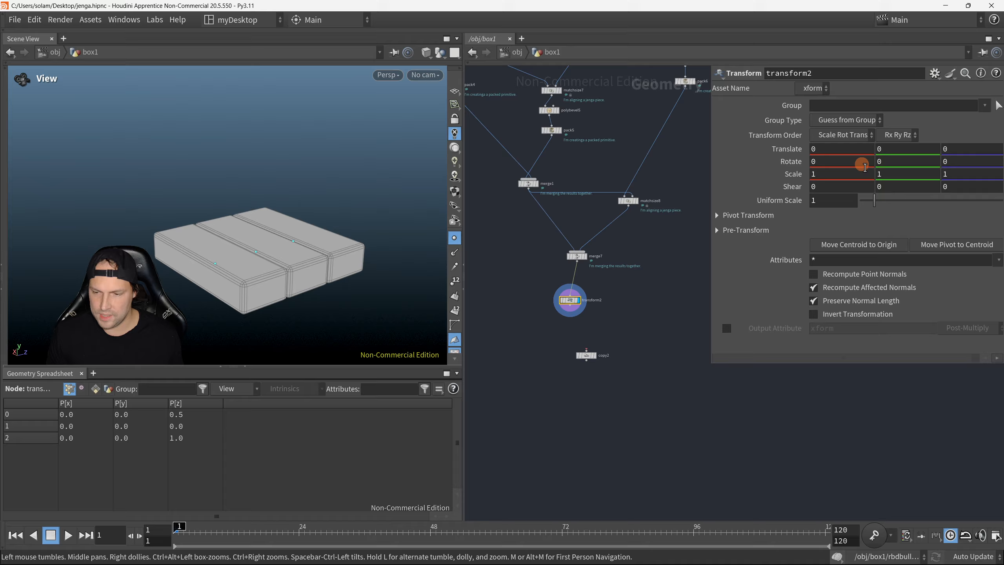
{"action": "middle_click_drag", "start_coordinate": [846, 162], "coordinate": [883, 171]}
{"action": "key", "text": "ctrl+z"}
{"action": "key", "text": "ctrl+z"}
{"action": "left_click", "coordinate": [884, 162]}
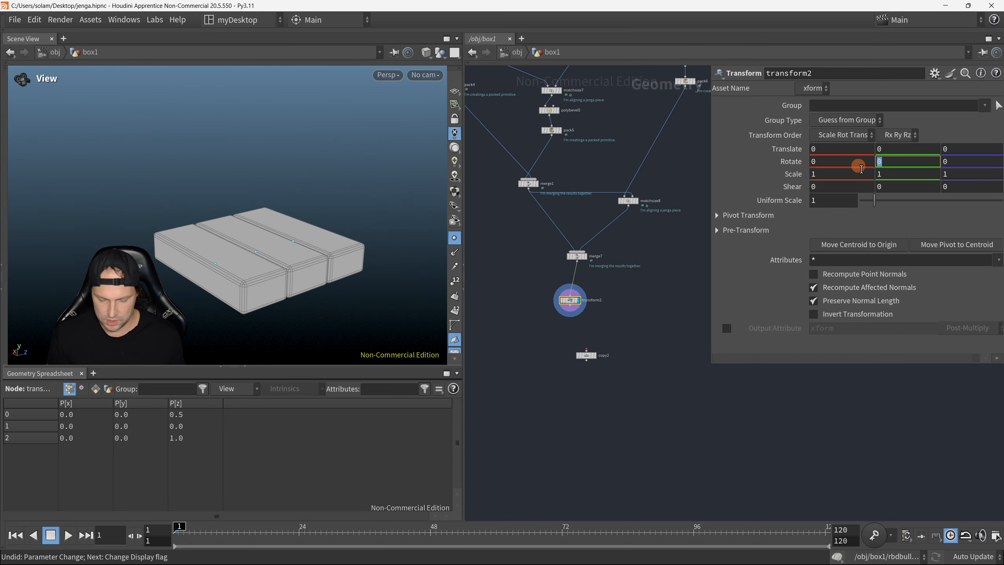
{"action": "type", "text": "90"}
{"action": "key", "text": "Return"}
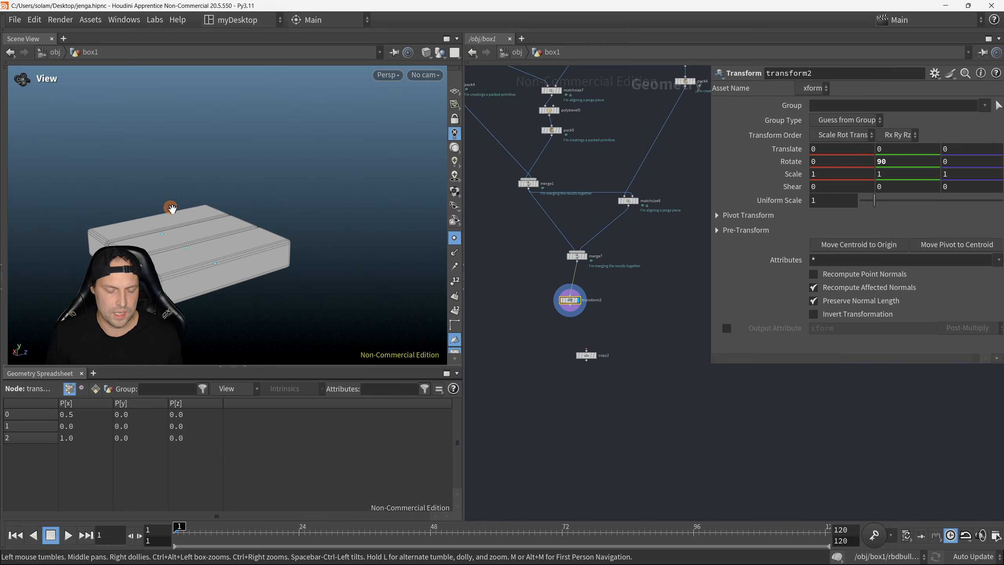
Step: Display merge1, merge7 and transform2 in turn to compare the rotated layer with the original pieces
{"action": "left_click_drag", "start_coordinate": [168, 206], "coordinate": [323, 281]}
{"action": "left_click_drag", "start_coordinate": [195, 276], "coordinate": [317, 266]}
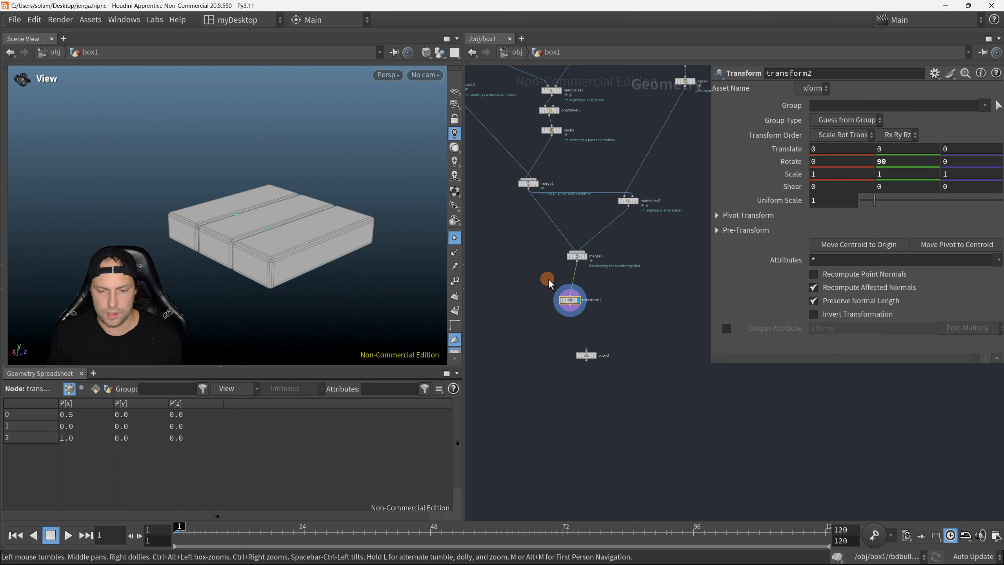
{"action": "middle_click_drag", "start_coordinate": [549, 282], "coordinate": [631, 341]}
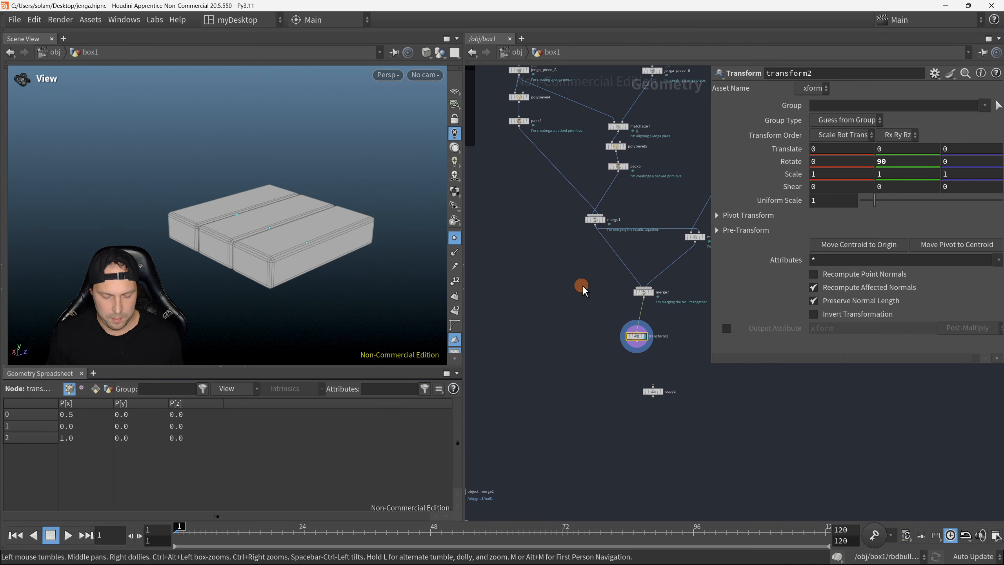
{"action": "key", "text": "r"}
{"action": "middle_click_drag", "start_coordinate": [629, 274], "coordinate": [555, 285]}
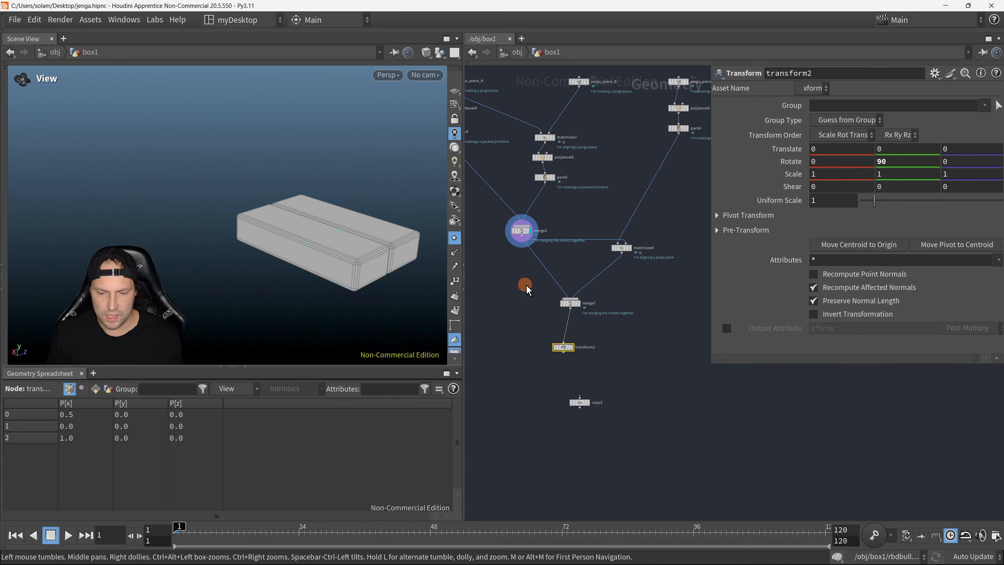
{"action": "key", "text": "r"}
{"action": "left_click_drag", "start_coordinate": [526, 285], "coordinate": [604, 313]}
{"action": "middle_click_drag", "start_coordinate": [392, 253], "coordinate": [353, 250]}
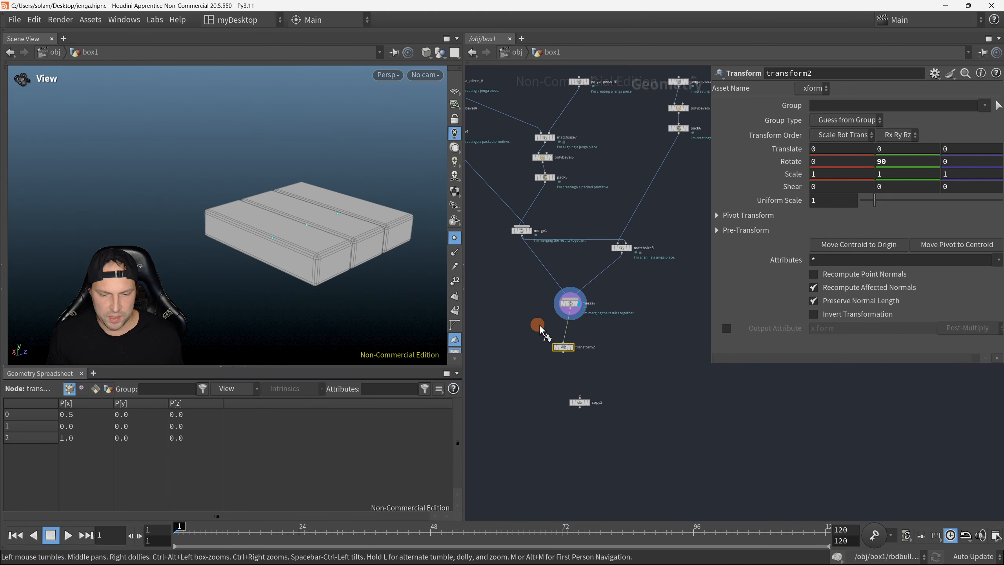
{"action": "key", "text": "r"}
{"action": "left_click_drag", "start_coordinate": [538, 326], "coordinate": [615, 354]}
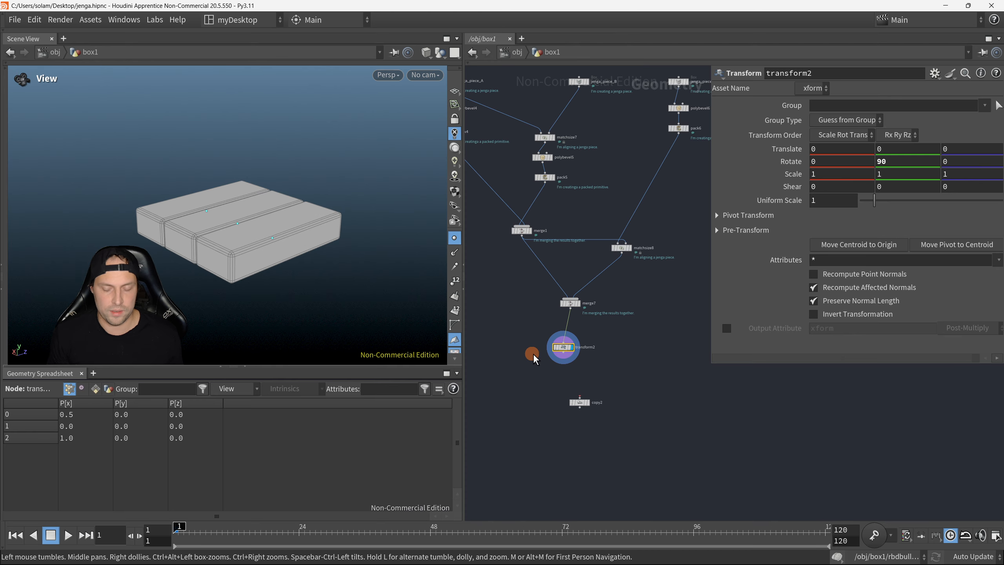
Step: Line up transform2 directly beneath merge7 in the network
{"action": "scroll", "coordinate": [544, 355], "scroll_direction": "up", "scroll_amount": 3}
{"action": "middle_click_drag", "start_coordinate": [570, 360], "coordinate": [622, 352]}
{"action": "left_click", "coordinate": [620, 340]}
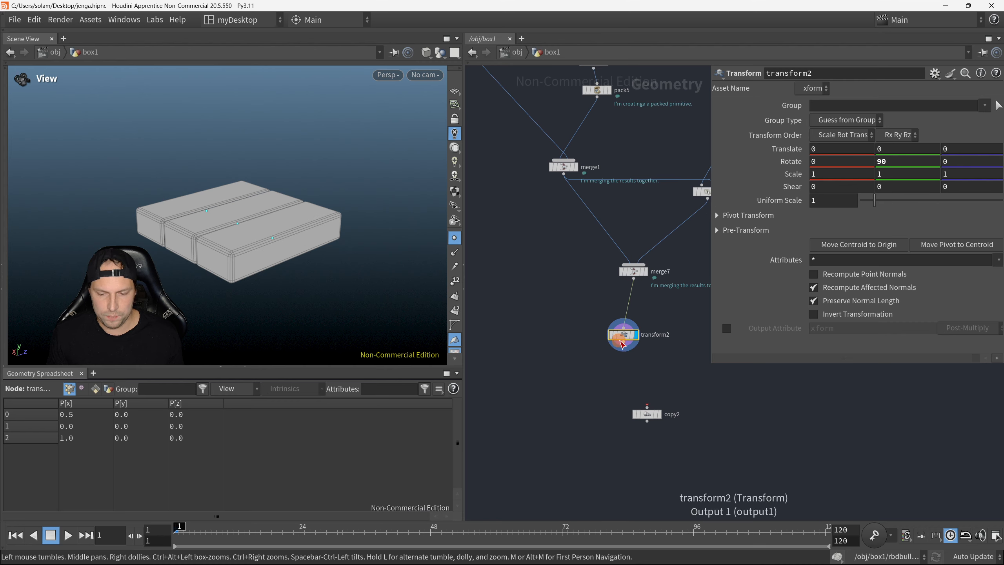
{"action": "left_click_drag", "start_coordinate": [622, 337], "coordinate": [632, 341]}
{"action": "middle_click_drag", "start_coordinate": [679, 368], "coordinate": [631, 366]}
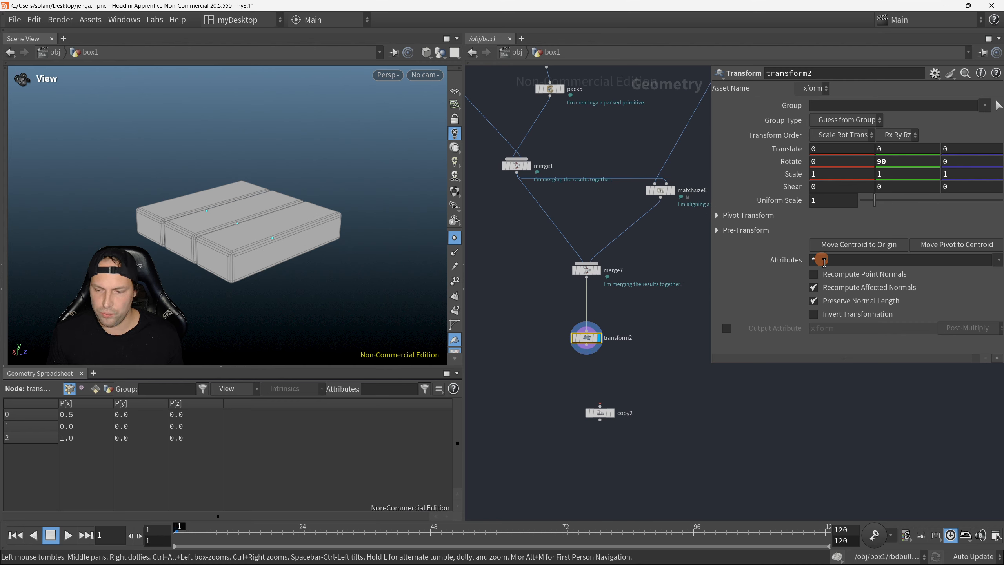
Step: Move transform2's centroid to the origin, and show the reference grid and wireframe shading to check its placement
{"action": "left_click", "coordinate": [858, 249]}
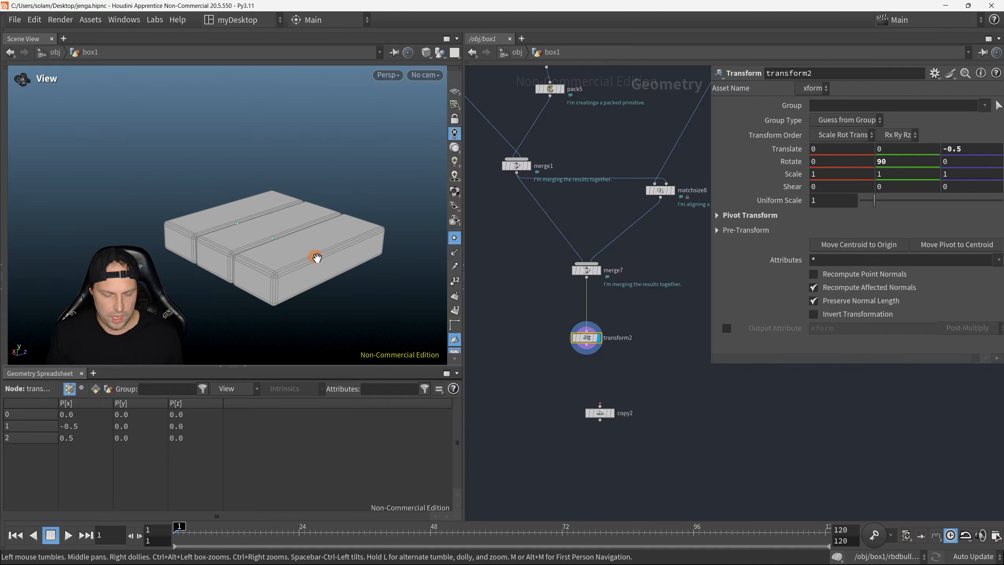
{"action": "left_click", "coordinate": [455, 93]}
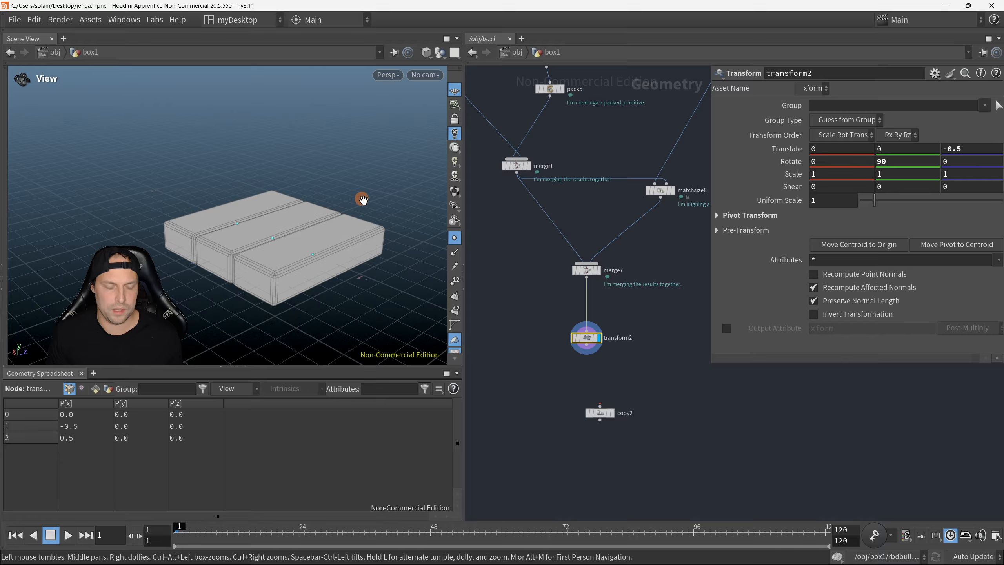
{"action": "key", "text": "w"}
{"action": "mouse_move", "coordinate": [320, 234]}
{"action": "left_mouse_down"}
{"action": "mouse_move", "coordinate": [303, 197]}
{"action": "mouse_move", "coordinate": [278, 199]}
{"action": "mouse_move", "coordinate": [289, 199]}
{"action": "mouse_move", "coordinate": [298, 278]}
{"action": "mouse_move", "coordinate": [284, 294]}
{"action": "mouse_move", "coordinate": [326, 195]}
{"action": "left_mouse_up"}
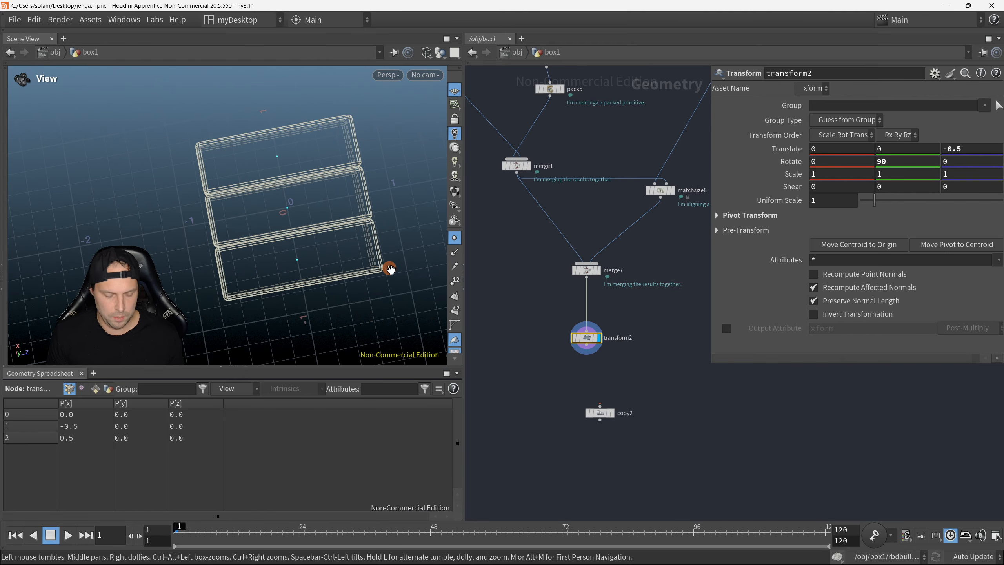
{"action": "key", "text": "ctrl+z"}
{"action": "left_click_drag", "start_coordinate": [348, 264], "coordinate": [321, 258]}
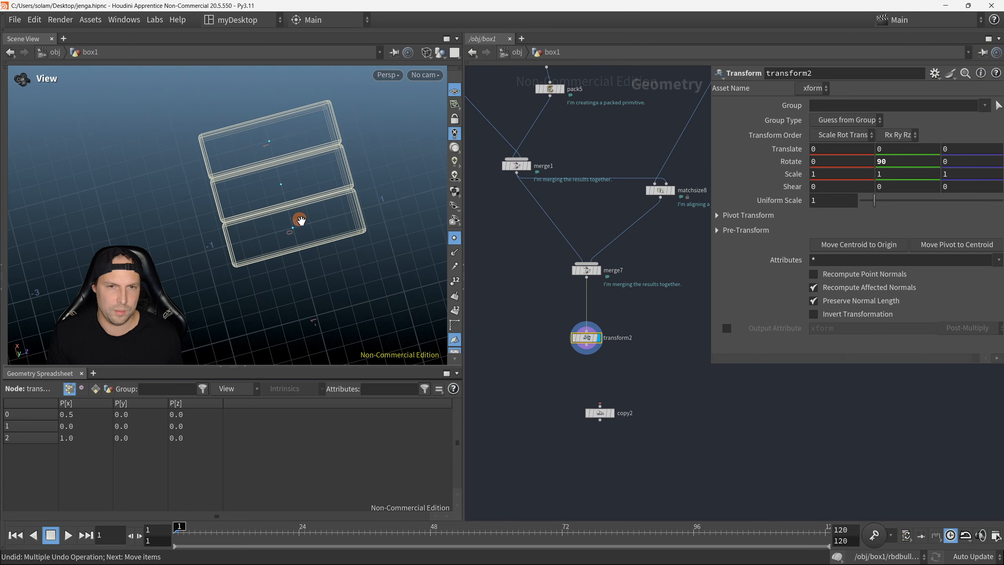
{"action": "left_click_drag", "start_coordinate": [300, 220], "coordinate": [313, 178]}
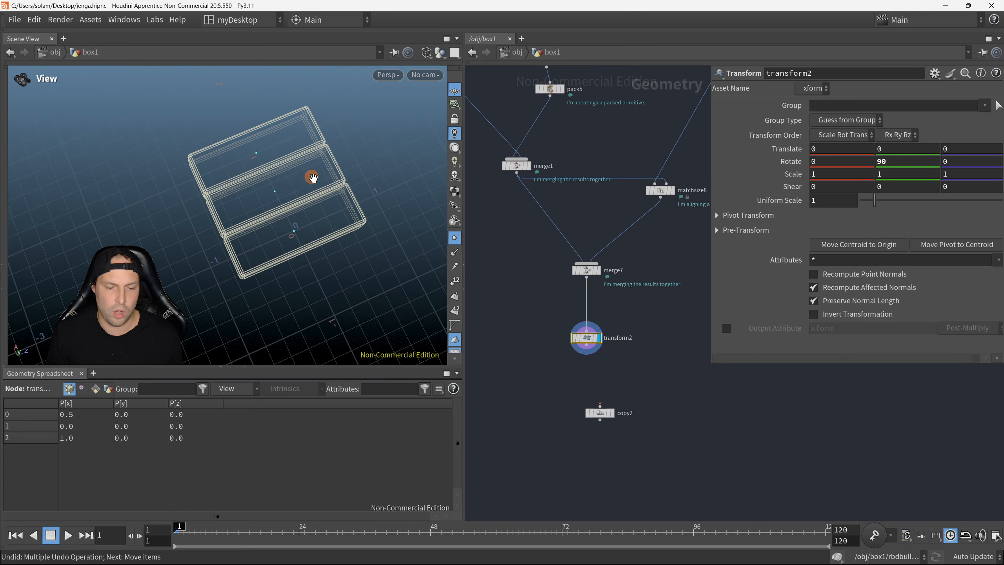
{"action": "left_click", "coordinate": [879, 249]}
{"action": "left_click_drag", "start_coordinate": [340, 261], "coordinate": [484, 283]}
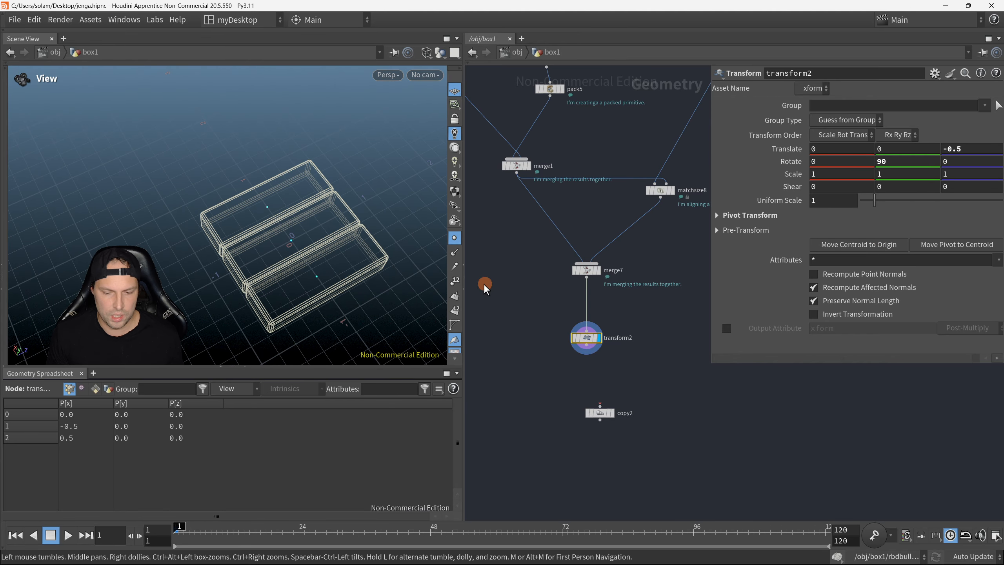
Step: Move transform2 off to the side beneath merge7, and display merge7 to compare the two layers
{"action": "left_click_drag", "start_coordinate": [590, 348], "coordinate": [656, 346]}
{"action": "left_click", "coordinate": [568, 371]}
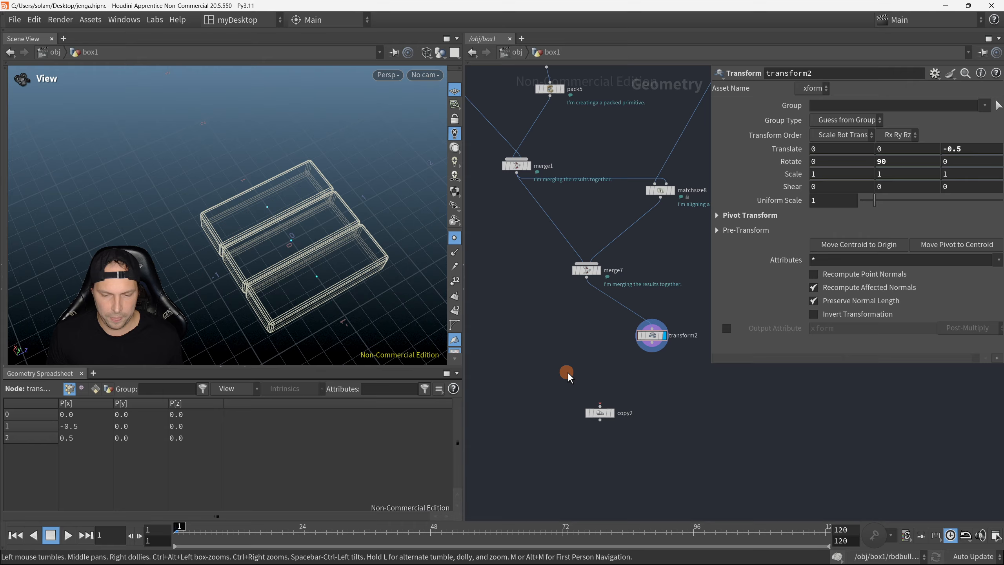
{"action": "left_click_drag", "start_coordinate": [400, 277], "coordinate": [437, 264]}
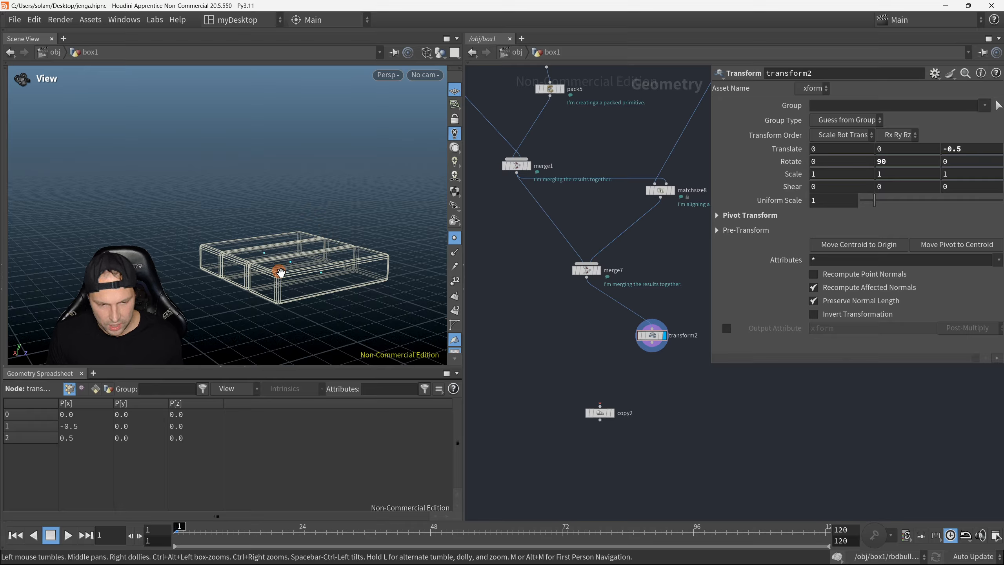
{"action": "left_click", "coordinate": [598, 271]}
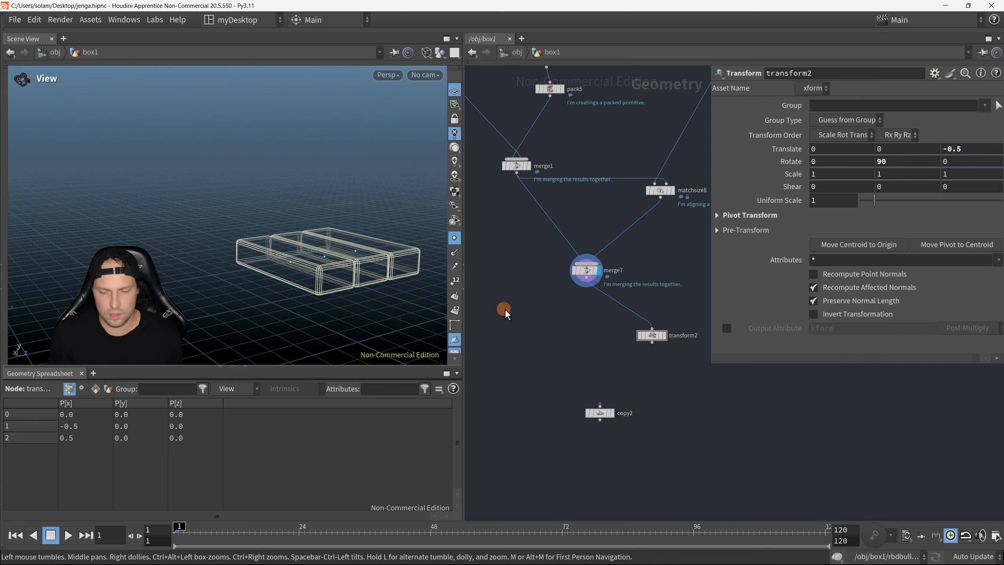
Step: Add a Match Size node above copy2, wiring transform2 into its first input and merge7 into its second
{"action": "key", "text": "Tab"}
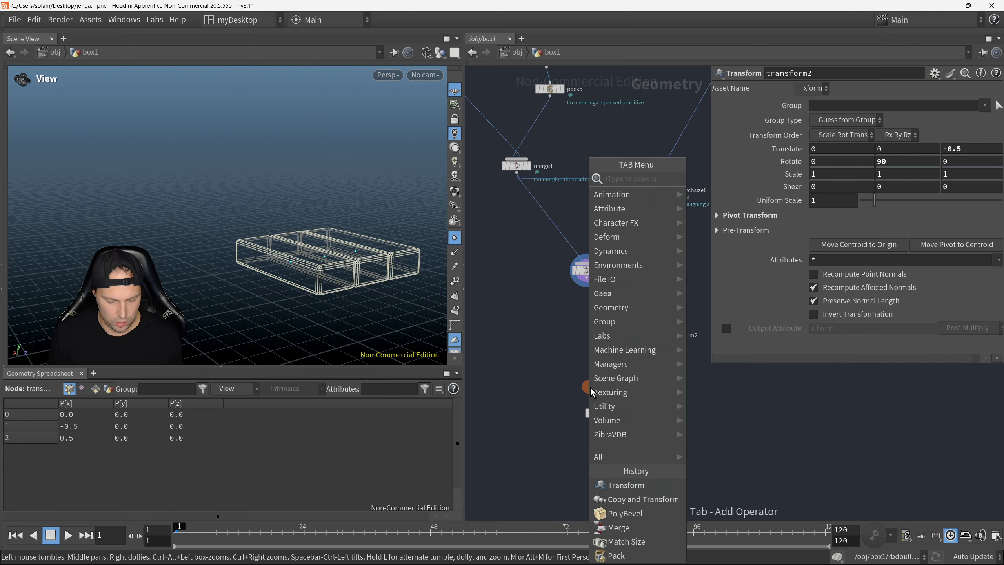
{"action": "type", "text": "match"}
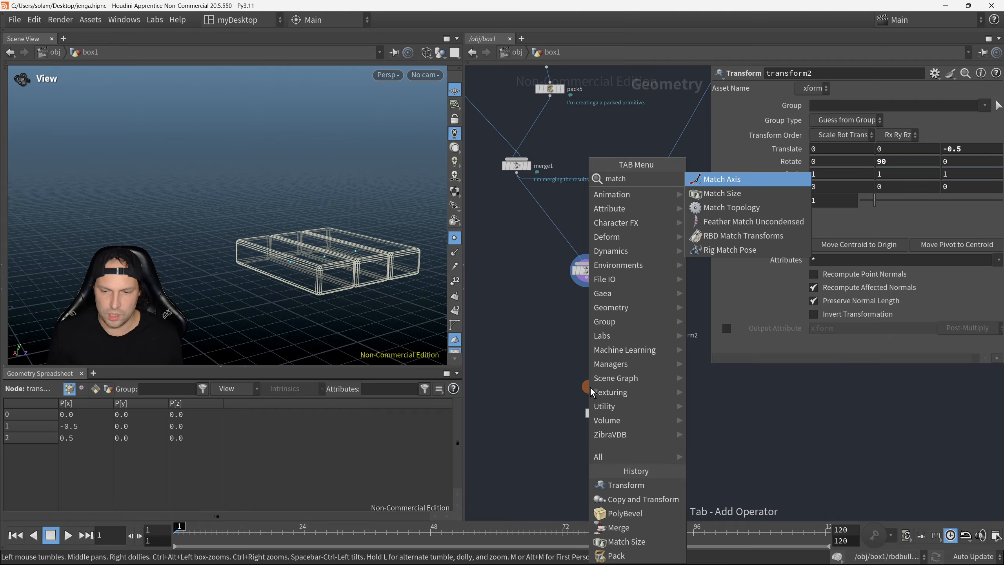
{"action": "left_click", "coordinate": [747, 193]}
{"action": "left_click", "coordinate": [628, 364]}
{"action": "left_click_drag", "start_coordinate": [651, 336], "coordinate": [655, 331]}
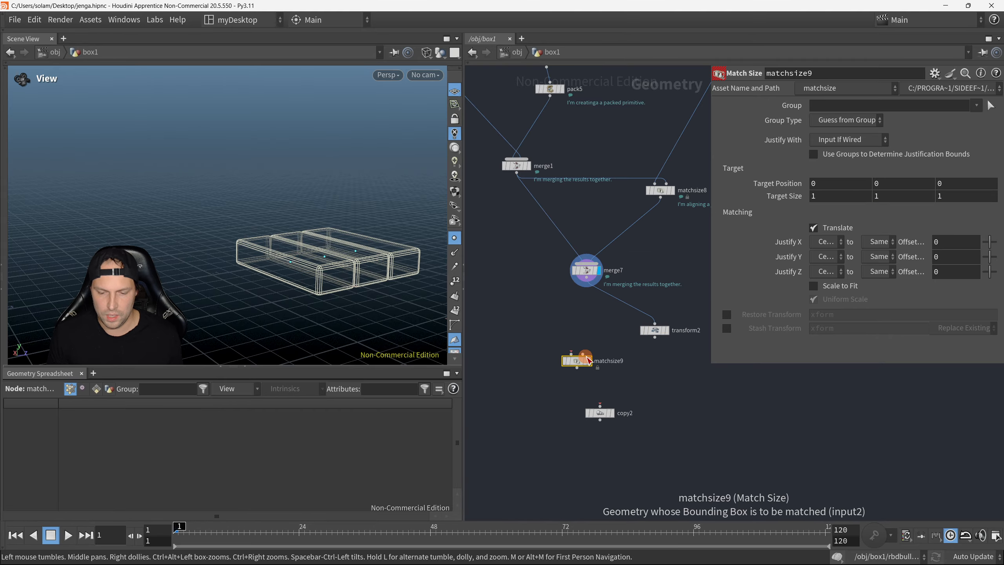
{"action": "left_click_drag", "start_coordinate": [588, 358], "coordinate": [586, 277]}
{"action": "left_click_drag", "start_coordinate": [570, 351], "coordinate": [655, 337]}
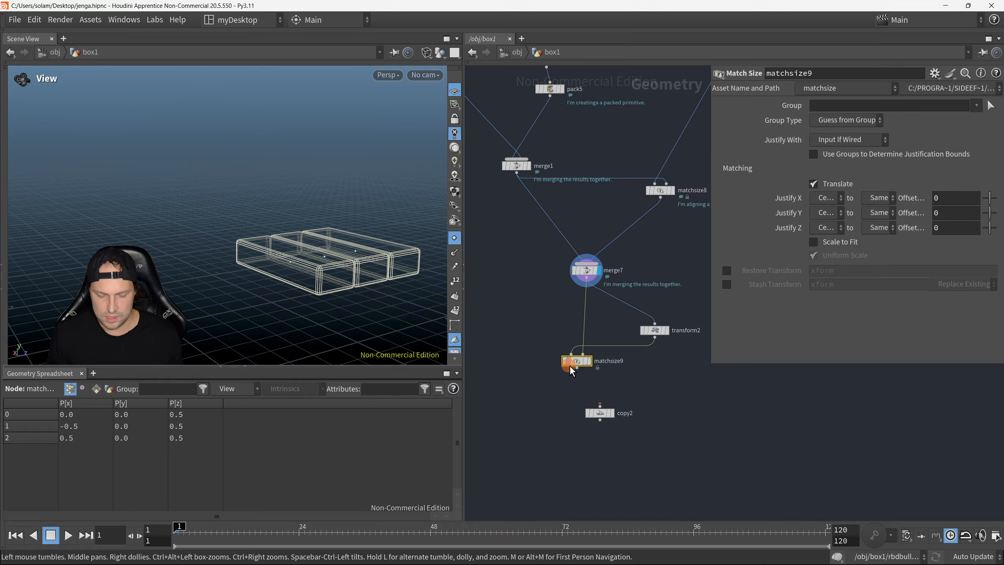
Step: Display matchsize9 and justify its Y from Min to Max so the rotated layer sits on top of the original
{"action": "key", "text": "r"}
{"action": "left_click_drag", "start_coordinate": [580, 365], "coordinate": [602, 377]}
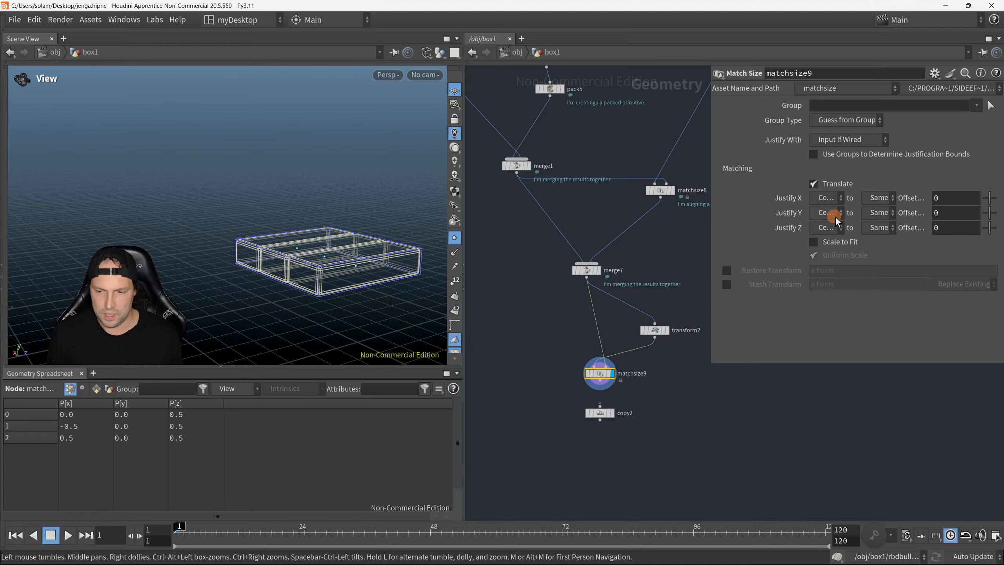
{"action": "left_click", "coordinate": [824, 240]}
{"action": "left_click", "coordinate": [877, 213]}
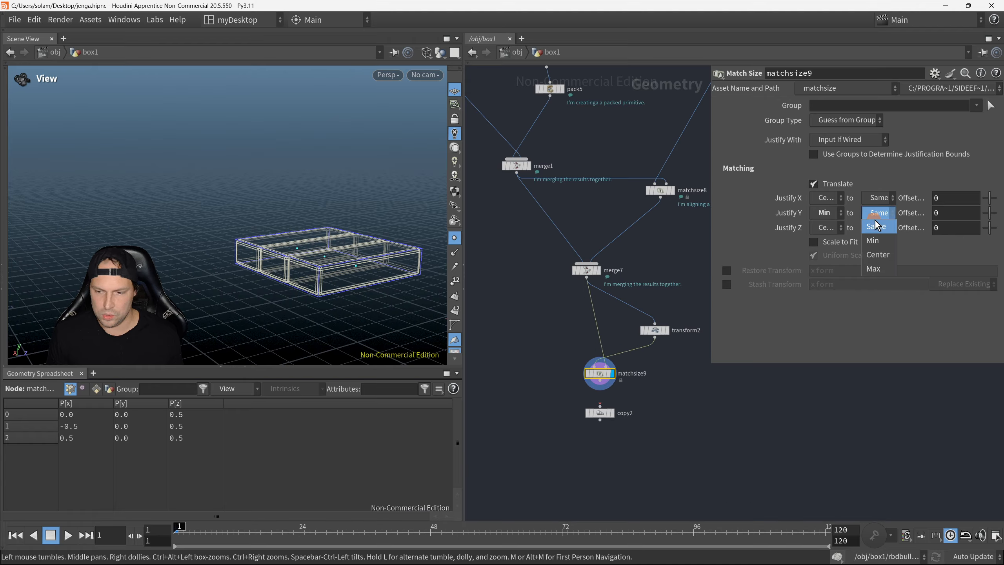
{"action": "left_click", "coordinate": [876, 269]}
{"action": "left_click_drag", "start_coordinate": [599, 412], "coordinate": [600, 454]}
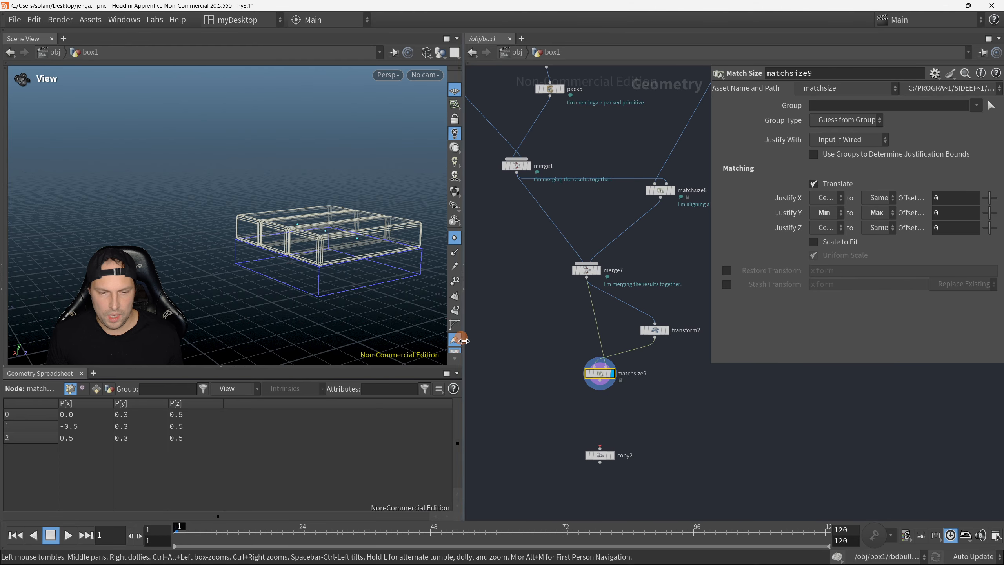
{"action": "left_click_drag", "start_coordinate": [373, 280], "coordinate": [403, 275]}
Step: Add a Merge node above copy2 that combines matchsize9 and merge7, and display the result with shading
{"action": "middle_click_drag", "start_coordinate": [608, 402], "coordinate": [612, 348]}
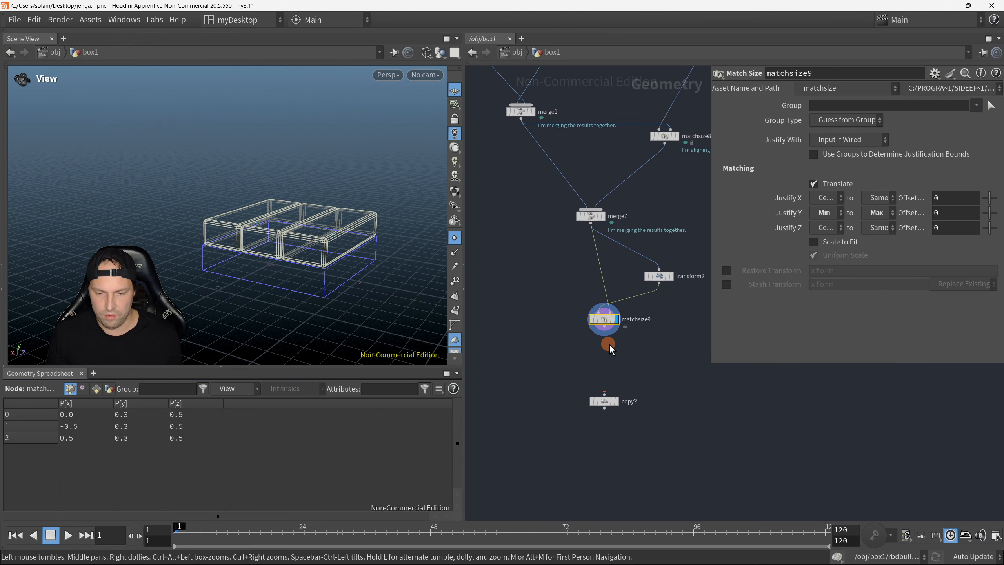
{"action": "key", "text": "Tab"}
{"action": "type", "text": "merge"}
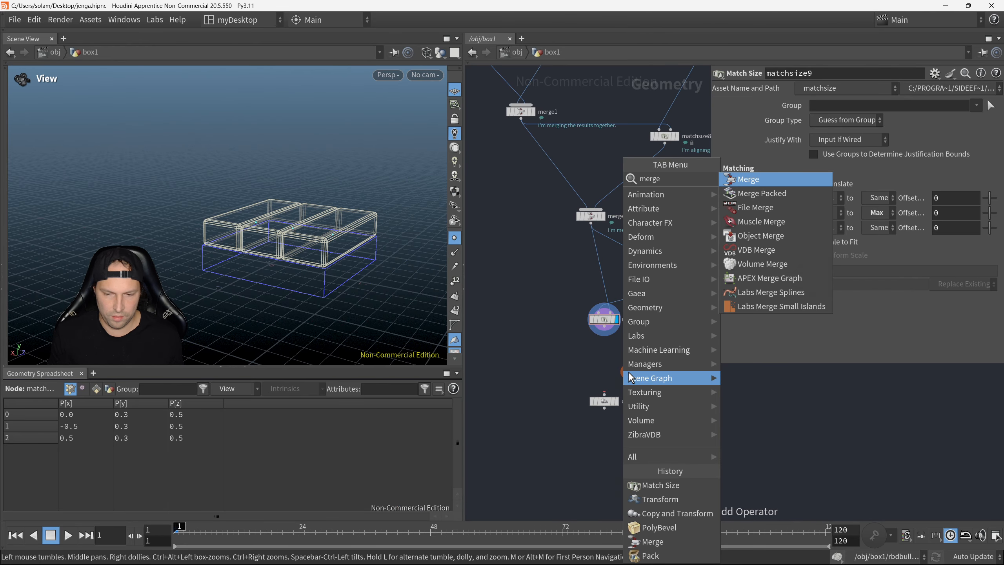
{"action": "key", "text": "Return"}
{"action": "left_click", "coordinate": [628, 372]}
{"action": "left_click_drag", "start_coordinate": [608, 330], "coordinate": [610, 379]}
{"action": "left_click_drag", "start_coordinate": [590, 218], "coordinate": [599, 373]}
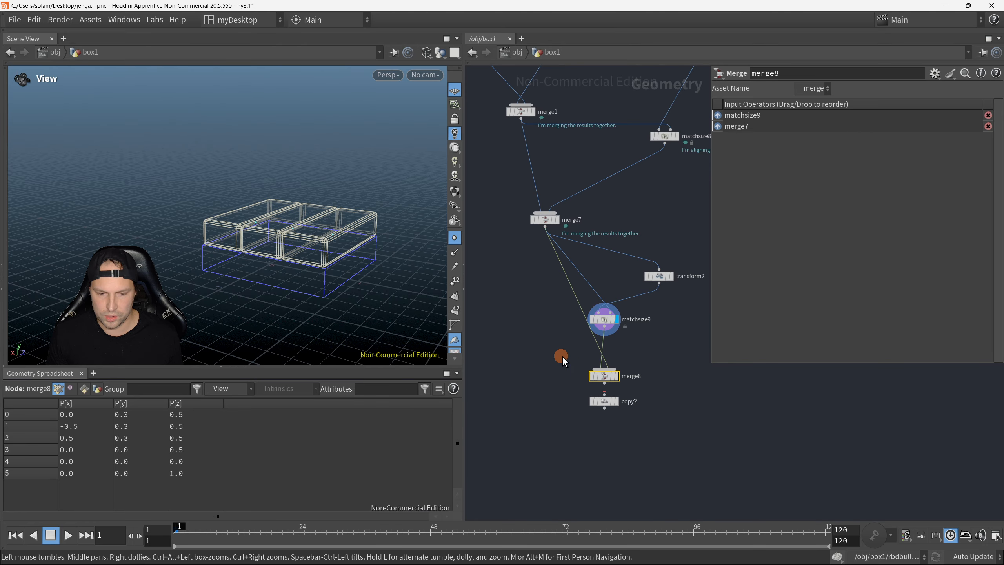
{"action": "key", "text": "r"}
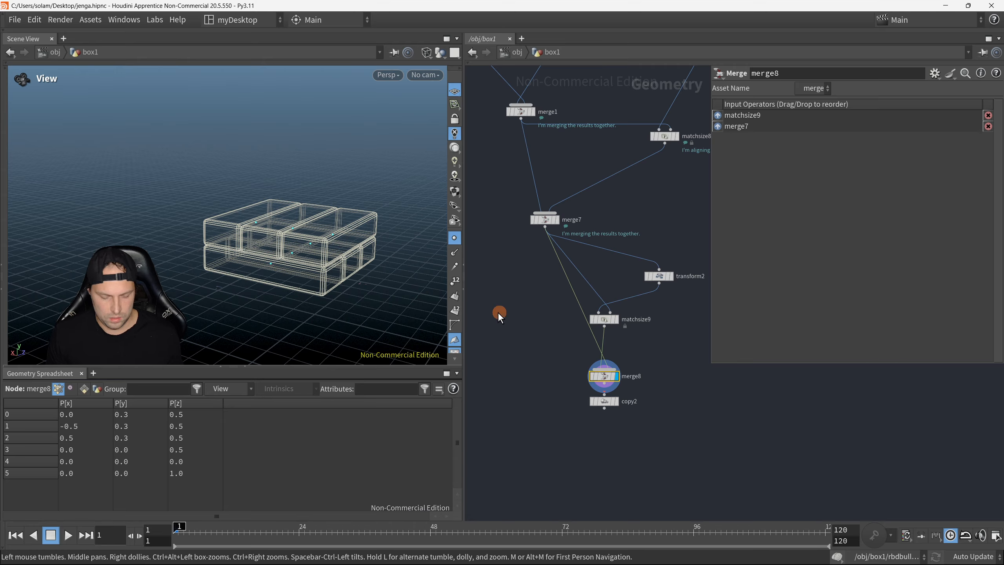
{"action": "key", "text": "w"}
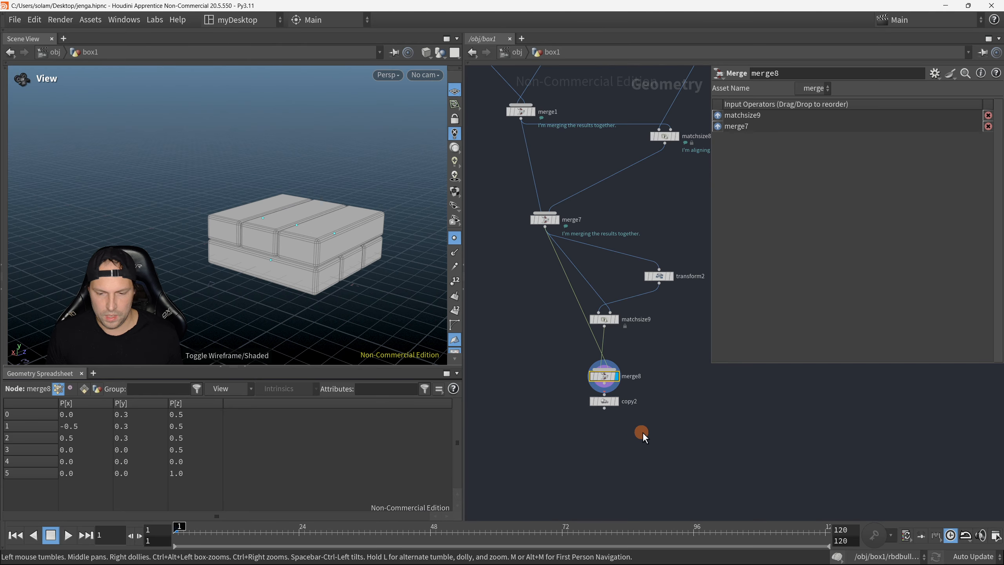
{"action": "left_click_drag", "start_coordinate": [609, 404], "coordinate": [621, 458]}
{"action": "middle_click_drag", "start_coordinate": [637, 443], "coordinate": [640, 428]}
Step: Cut the connection from merge7 to merge8 and rewire it to compare the result with and without the original layer
{"action": "key", "text": "y"}
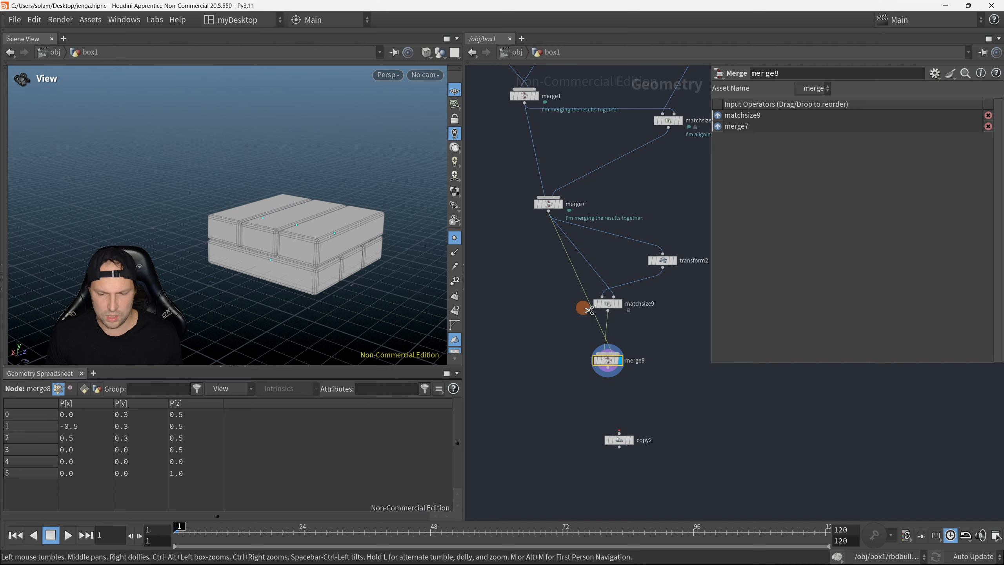
{"action": "left_click_drag", "start_coordinate": [588, 310], "coordinate": [560, 285]}
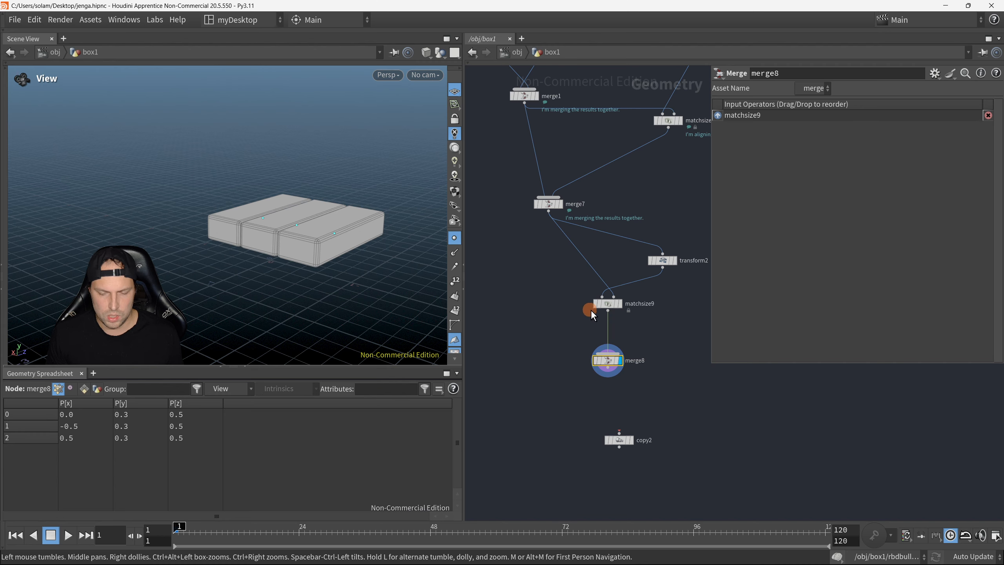
{"action": "left_click_drag", "start_coordinate": [548, 212], "coordinate": [606, 360]}
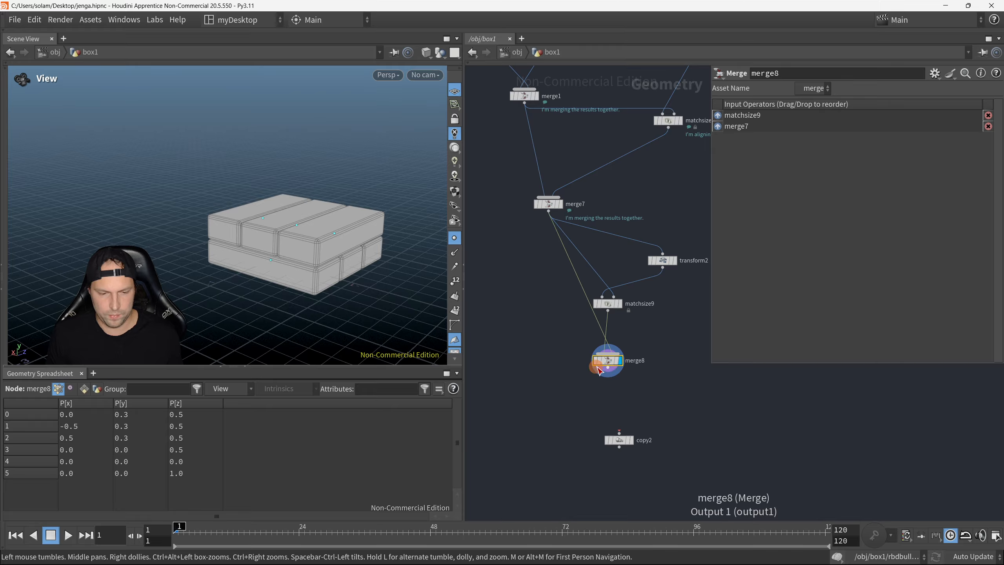
{"action": "left_click_drag", "start_coordinate": [343, 262], "coordinate": [316, 260]}
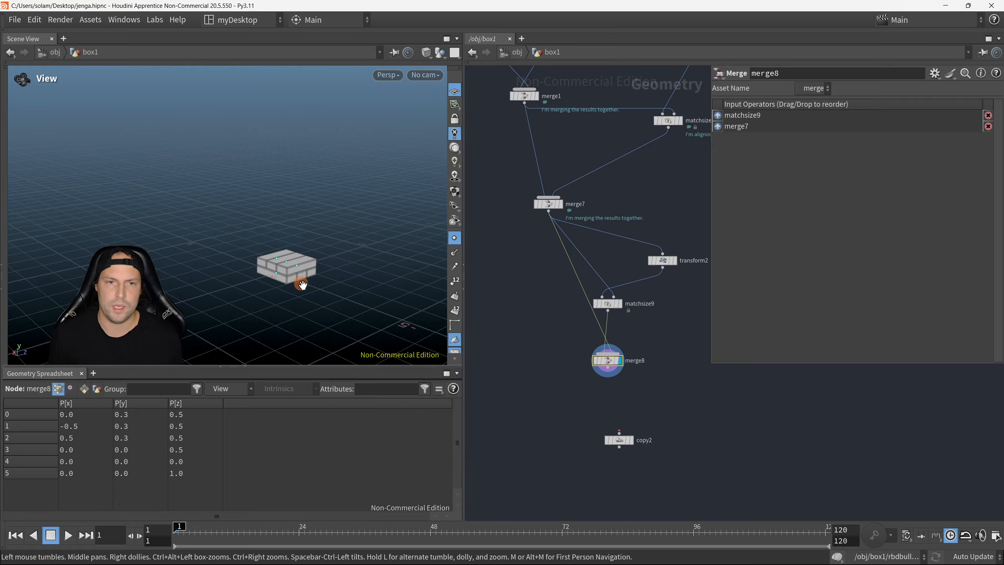
Step: Align copy2 beneath merge8, wire merge8 into it, display it, and hide the point markers in the viewport
{"action": "left_click_drag", "start_coordinate": [622, 439], "coordinate": [657, 451]}
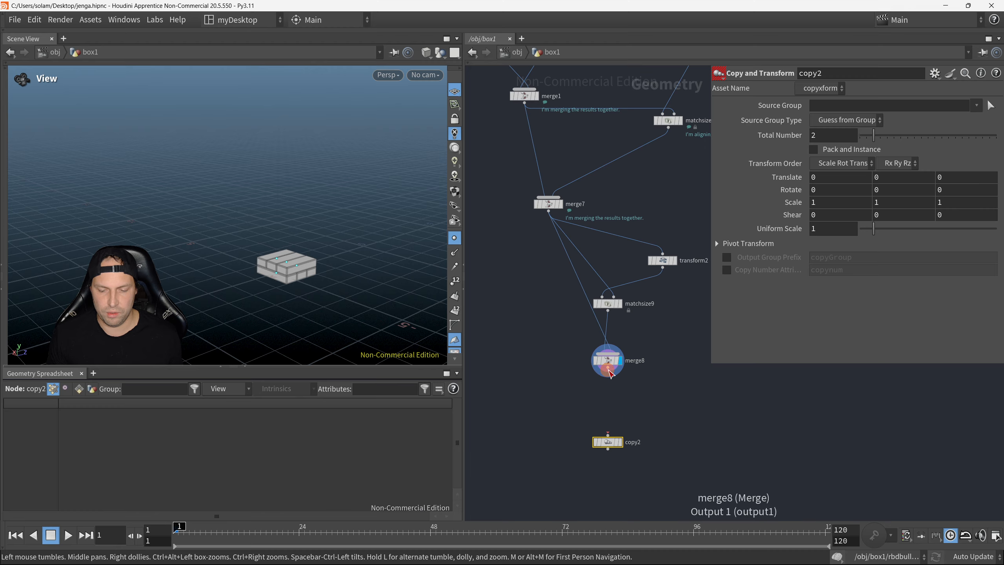
{"action": "left_click_drag", "start_coordinate": [607, 369], "coordinate": [633, 444]}
{"action": "left_click_drag", "start_coordinate": [565, 417], "coordinate": [693, 465]}
{"action": "key", "text": "r"}
{"action": "scroll", "coordinate": [407, 325], "scroll_direction": "up", "scroll_amount": 1}
{"action": "scroll", "coordinate": [372, 269], "scroll_direction": "up", "scroll_amount": 5}
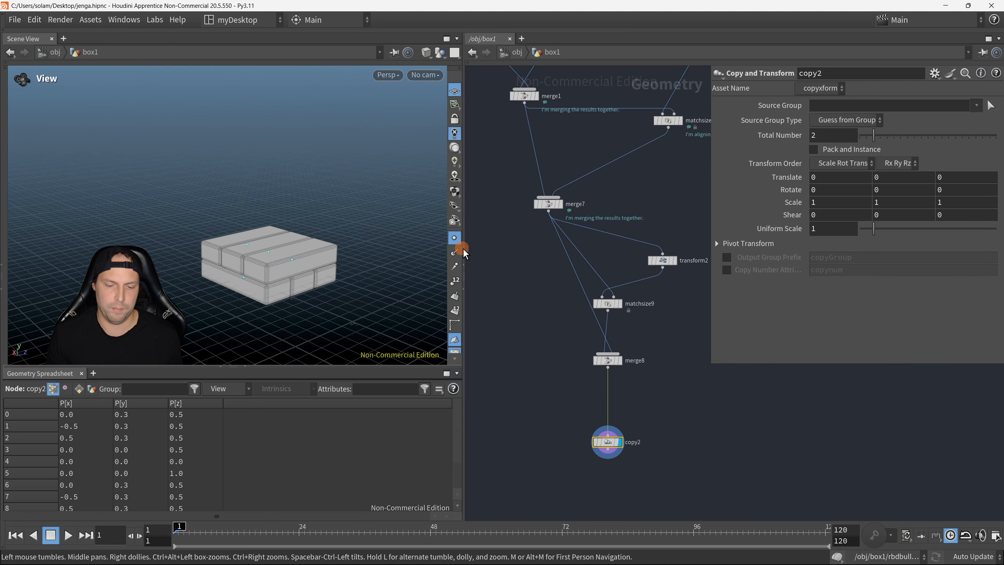
{"action": "left_click", "coordinate": [453, 238]}
{"action": "scroll", "coordinate": [351, 272], "scroll_direction": "up", "scroll_amount": 2}
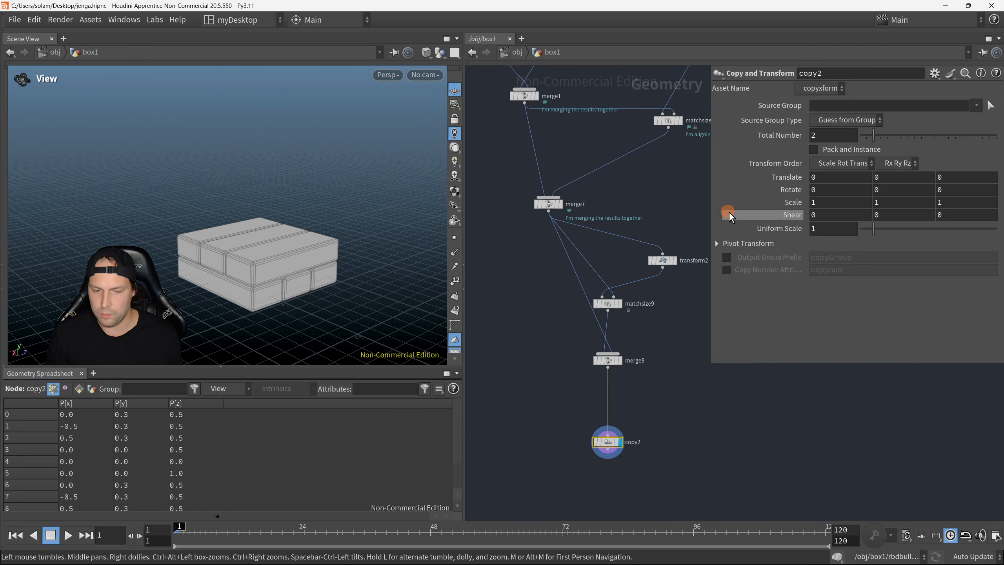
Step: Set copy2's total number to 17 and its Y translation to 0.67 to stack the layer pairs upward
{"action": "left_click", "coordinate": [846, 136]}
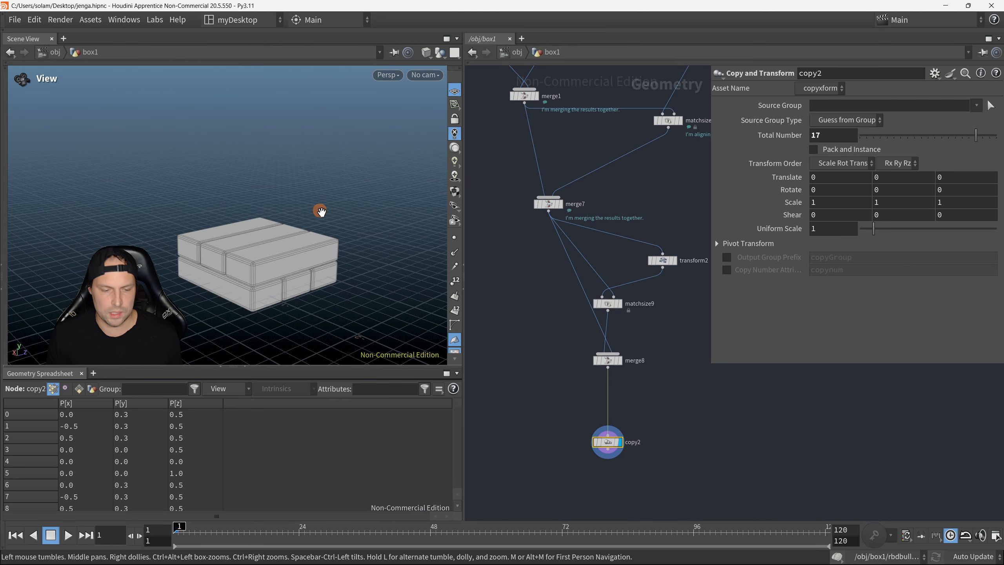
{"action": "right_click_drag", "start_coordinate": [320, 211], "coordinate": [236, 245]}
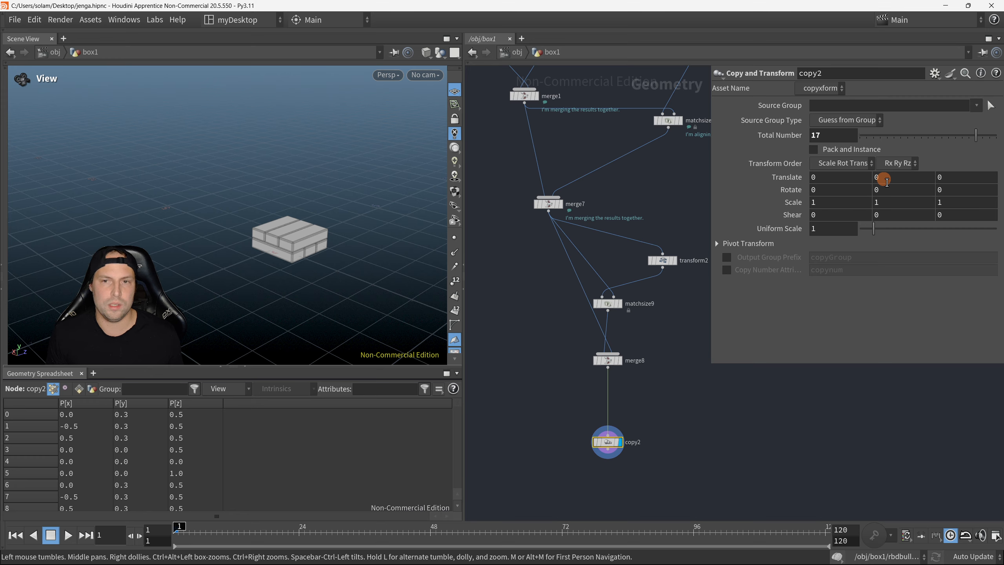
{"action": "middle_click_drag", "start_coordinate": [885, 181], "coordinate": [222, 183]}
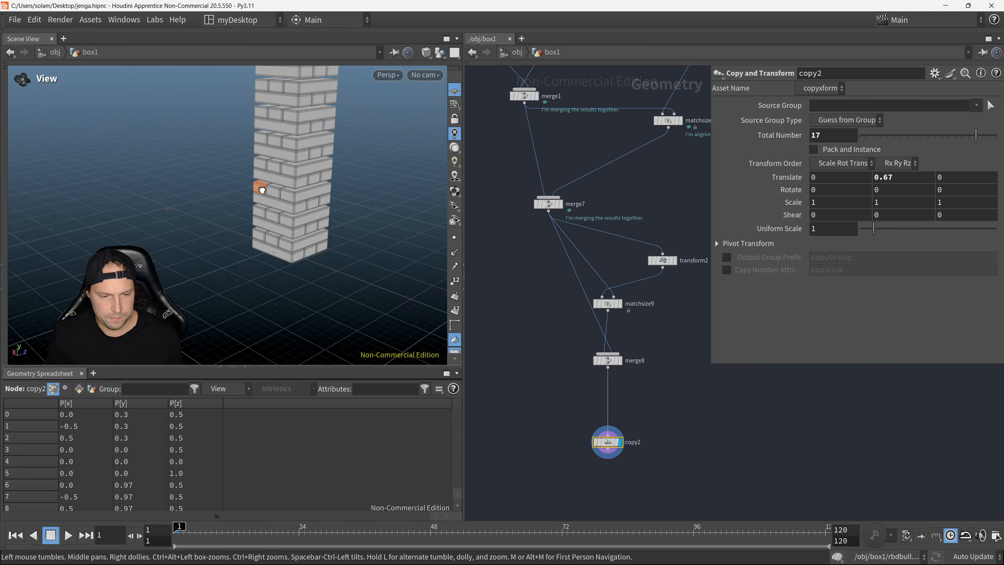
{"action": "left_click_drag", "start_coordinate": [262, 189], "coordinate": [262, 209]}
{"action": "scroll", "coordinate": [247, 183], "scroll_direction": "up", "scroll_amount": 10}
{"action": "scroll", "coordinate": [287, 202], "scroll_direction": "up", "scroll_amount": 6}
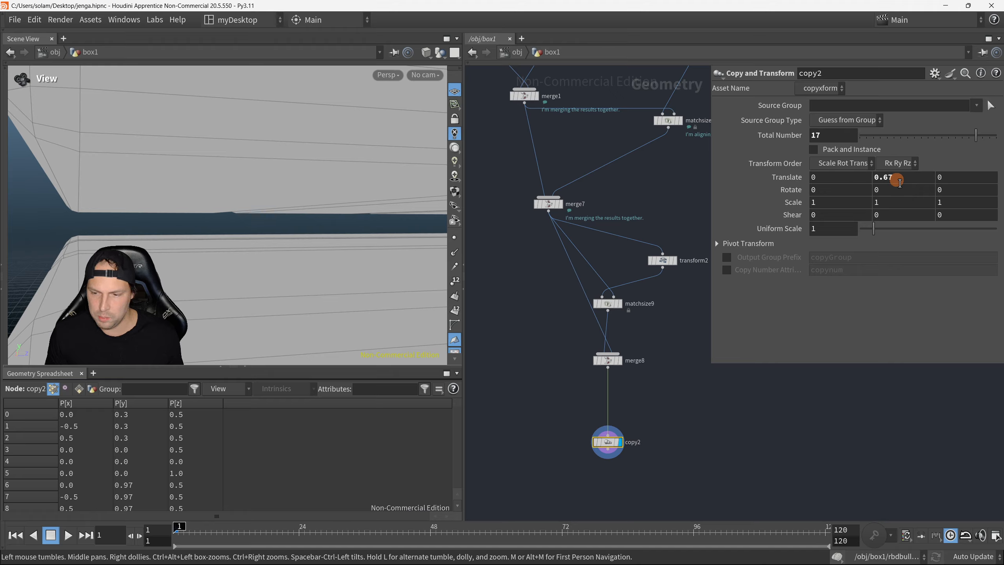
Step: Set copy2's Y translation to 0.6 to close the gaps between the stacked layers
{"action": "middle_click_drag", "start_coordinate": [896, 178], "coordinate": [609, 265]}
{"action": "scroll", "coordinate": [252, 200], "scroll_direction": "down", "scroll_amount": 8}
{"action": "right_click_drag", "start_coordinate": [80, 231], "coordinate": [438, 240]}
{"action": "middle_click_drag", "start_coordinate": [908, 179], "coordinate": [866, 231]}
{"action": "left_click_drag", "start_coordinate": [306, 217], "coordinate": [97, 190]}
{"action": "right_click_drag", "start_coordinate": [107, 192], "coordinate": [186, 215]}
{"action": "middle_click_drag", "start_coordinate": [184, 213], "coordinate": [194, 214]}
{"action": "right_click_drag", "start_coordinate": [366, 166], "coordinate": [200, 172]}
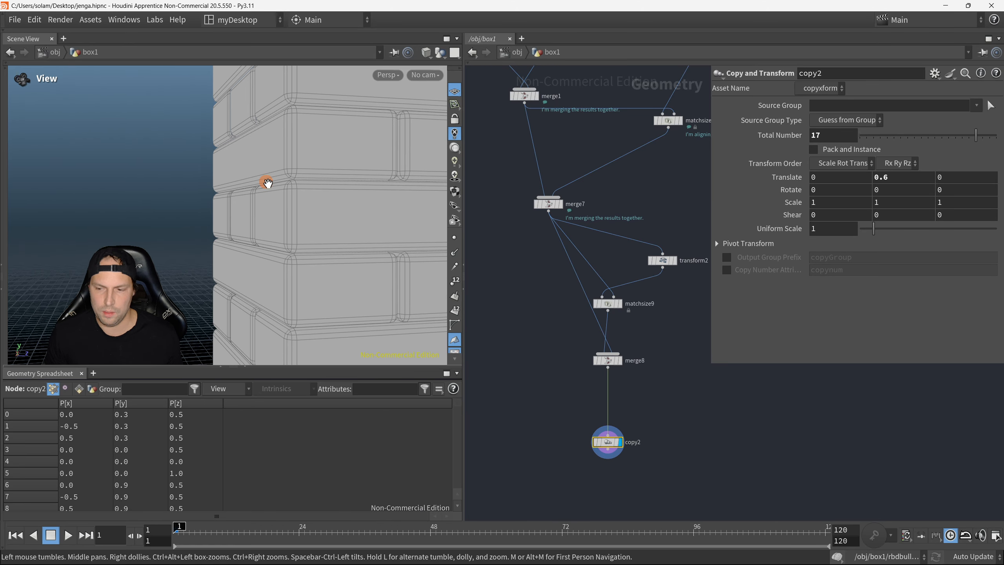
Step: Check the height of the whole tower and reduce copy2's total number to 13
{"action": "right_click_drag", "start_coordinate": [267, 182], "coordinate": [147, 175]}
{"action": "left_click_drag", "start_coordinate": [259, 180], "coordinate": [266, 216]}
{"action": "right_click_drag", "start_coordinate": [266, 217], "coordinate": [253, 203]}
{"action": "middle_click_drag", "start_coordinate": [268, 198], "coordinate": [270, 212]}
{"action": "right_click_drag", "start_coordinate": [269, 211], "coordinate": [271, 218]}
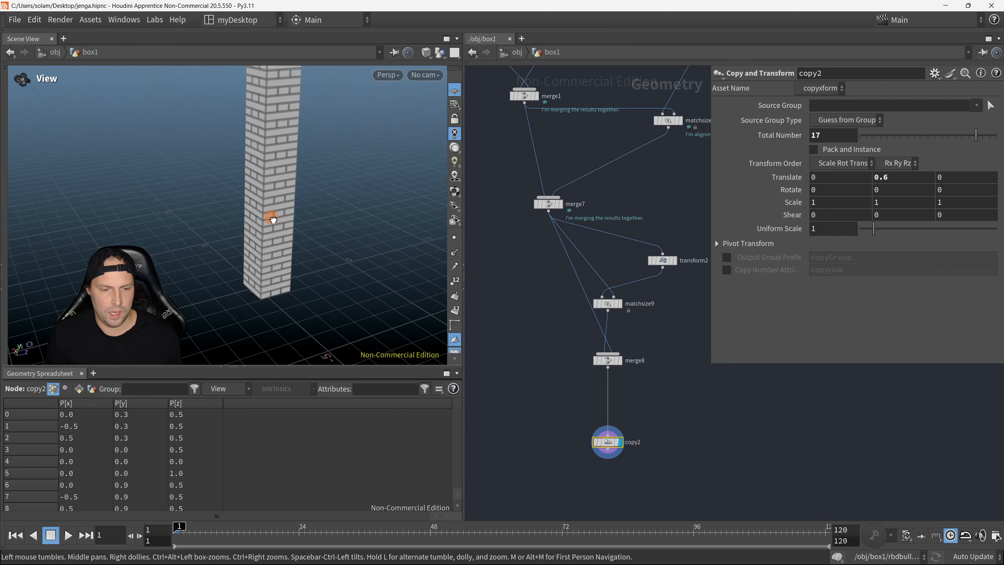
{"action": "middle_click_drag", "start_coordinate": [271, 217], "coordinate": [260, 235]}
{"action": "right_click_drag", "start_coordinate": [259, 235], "coordinate": [259, 218]}
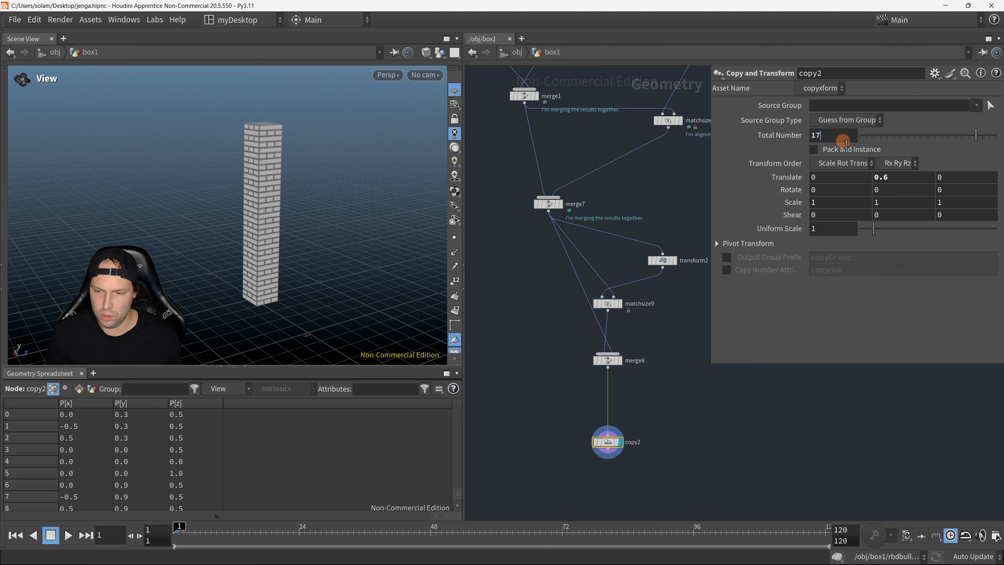
{"action": "double_click", "coordinate": [816, 136]}
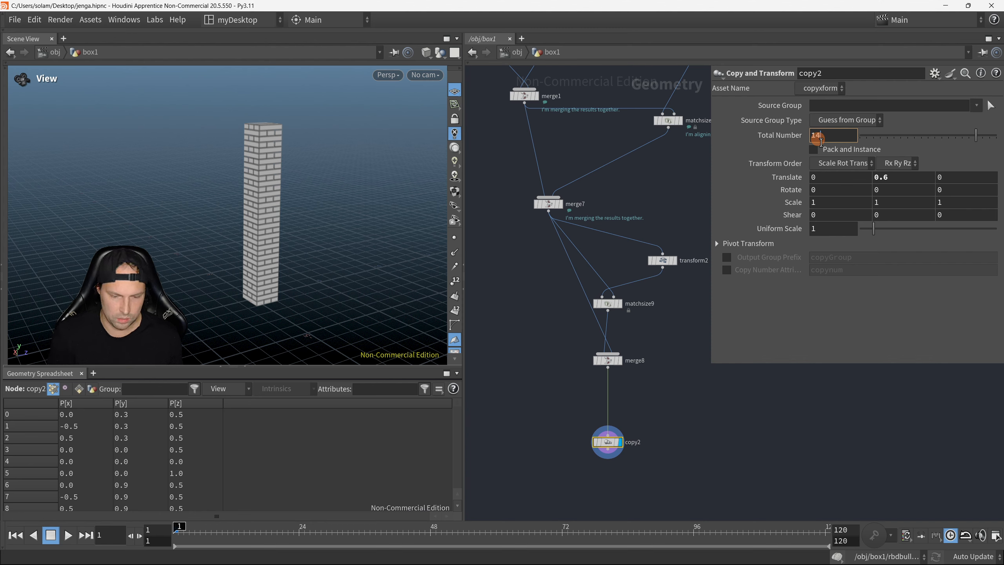
{"action": "type", "text": "14"}
{"action": "key", "text": "Return"}
{"action": "double_click", "coordinate": [834, 134]}
{"action": "type", "text": "13"}
{"action": "key", "text": "Return"}
{"action": "middle_click_drag", "start_coordinate": [295, 246], "coordinate": [303, 225]}
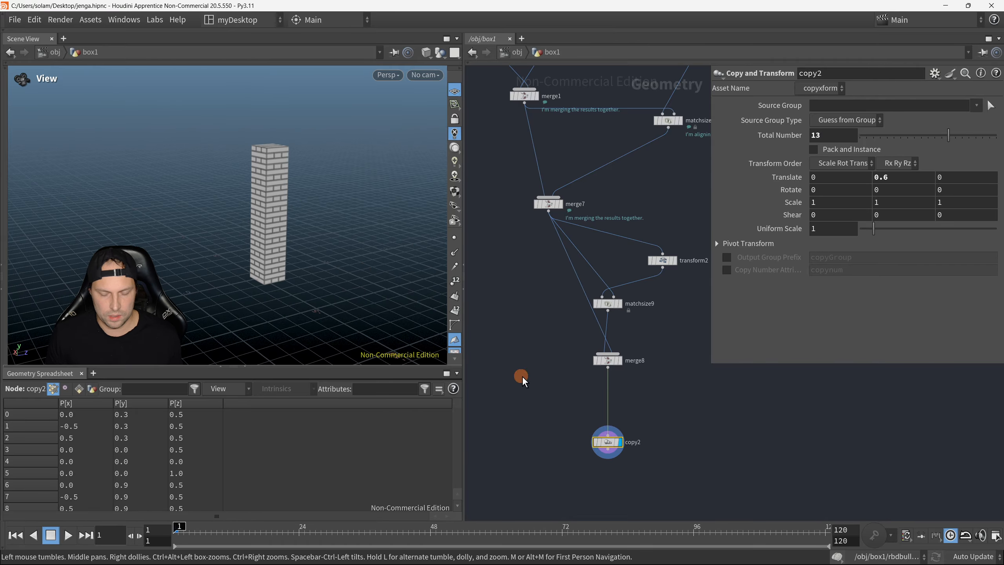
Step: Move copy2 closer beneath merge8 and hide the node parameters to free up network space
{"action": "middle_click_drag", "start_coordinate": [615, 427], "coordinate": [644, 394]}
{"action": "left_click_drag", "start_coordinate": [643, 410], "coordinate": [643, 386]}
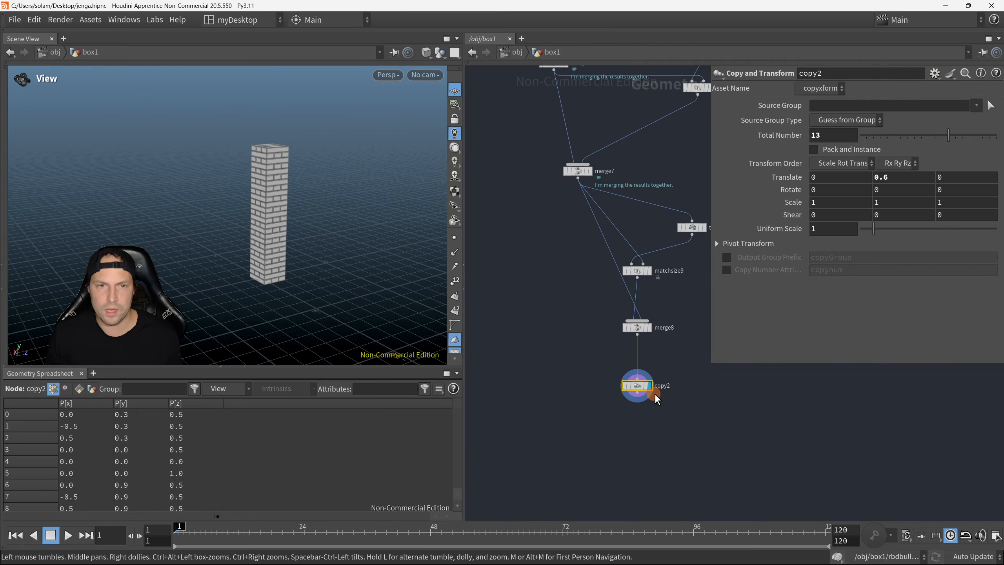
{"action": "scroll", "coordinate": [302, 266], "scroll_direction": "down", "scroll_amount": 1}
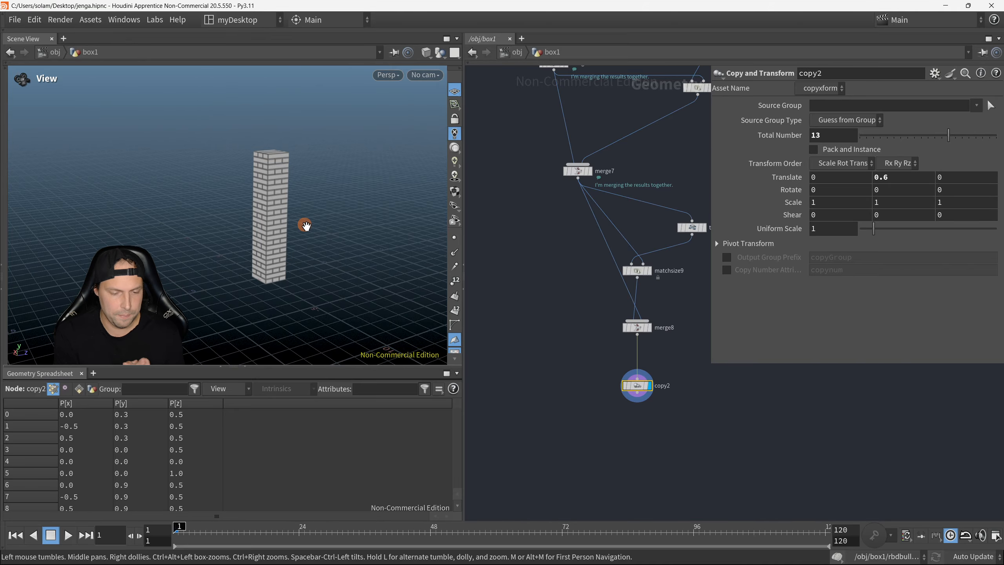
{"action": "middle_click_drag", "start_coordinate": [690, 387], "coordinate": [697, 369]}
{"action": "key", "text": "p"}
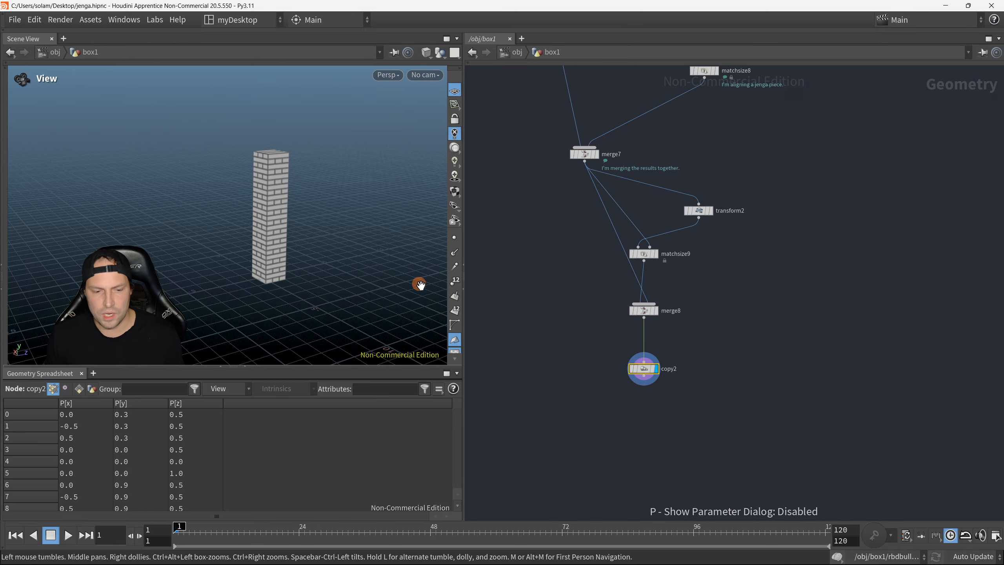
{"action": "left_click_drag", "start_coordinate": [360, 252], "coordinate": [360, 252]}
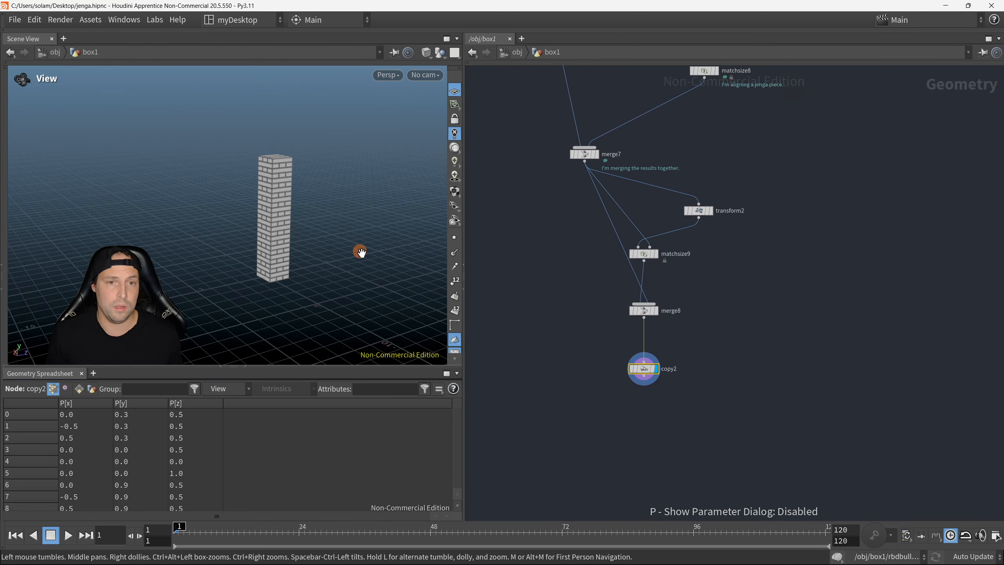
Step: Add an RBD Bullet Solver node below copy2, wire copy2 into its first input, and display it
{"action": "middle_click_drag", "start_coordinate": [686, 430], "coordinate": [695, 359]}
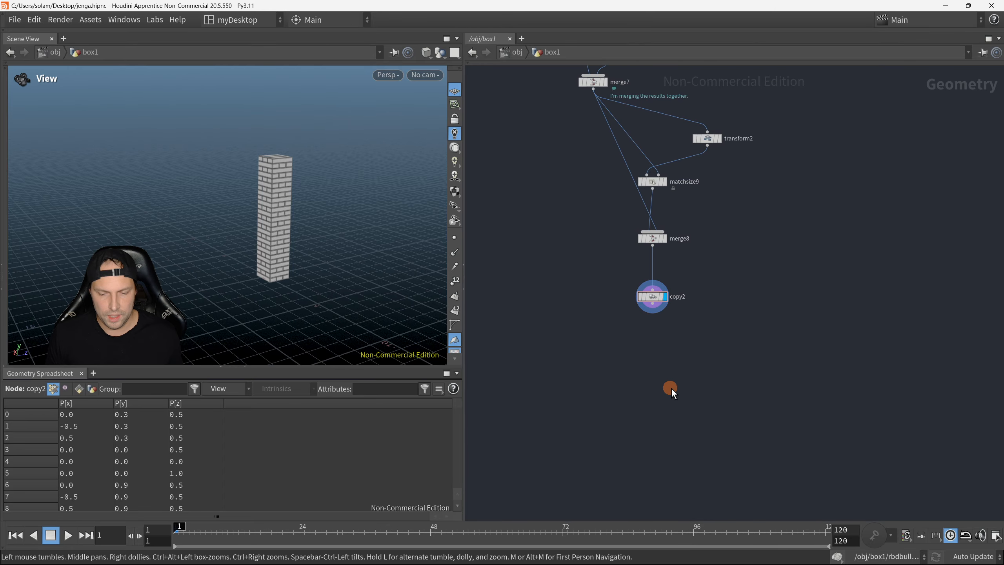
{"action": "key", "text": "Tab"}
{"action": "type", "text": "rbdsol"}
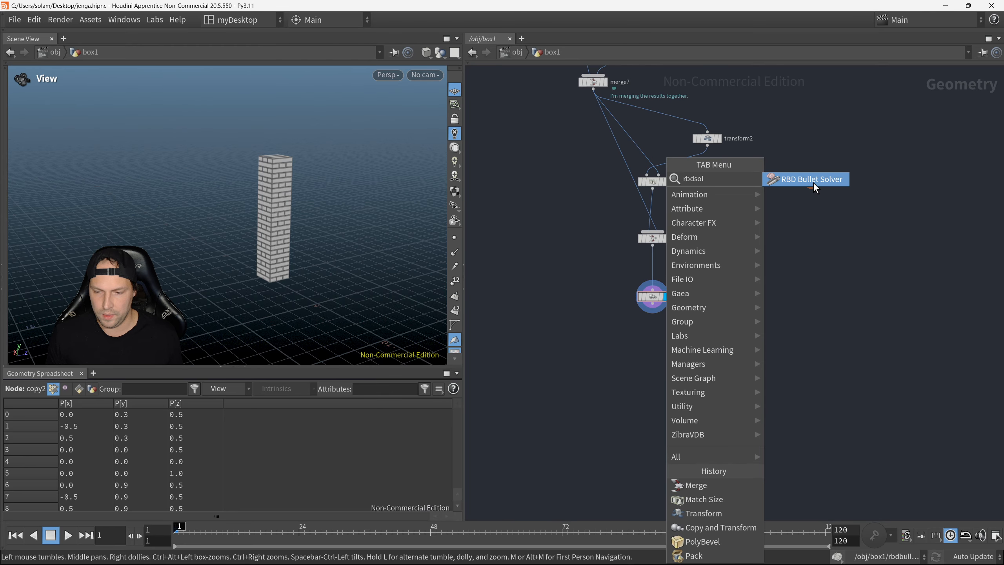
{"action": "left_click", "coordinate": [814, 184]}
{"action": "left_click", "coordinate": [655, 371]}
{"action": "left_click_drag", "start_coordinate": [657, 312], "coordinate": [640, 366]}
{"action": "left_click", "coordinate": [661, 373]}
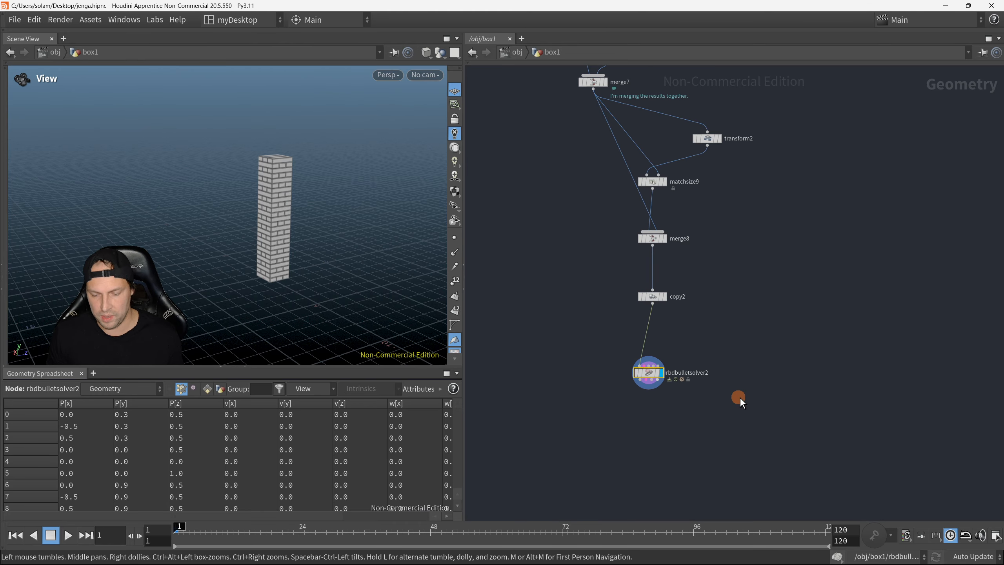
Step: Show the solver's parameters, play the simulation to see how the tower behaves, and return to frame 1
{"action": "key", "text": "p"}
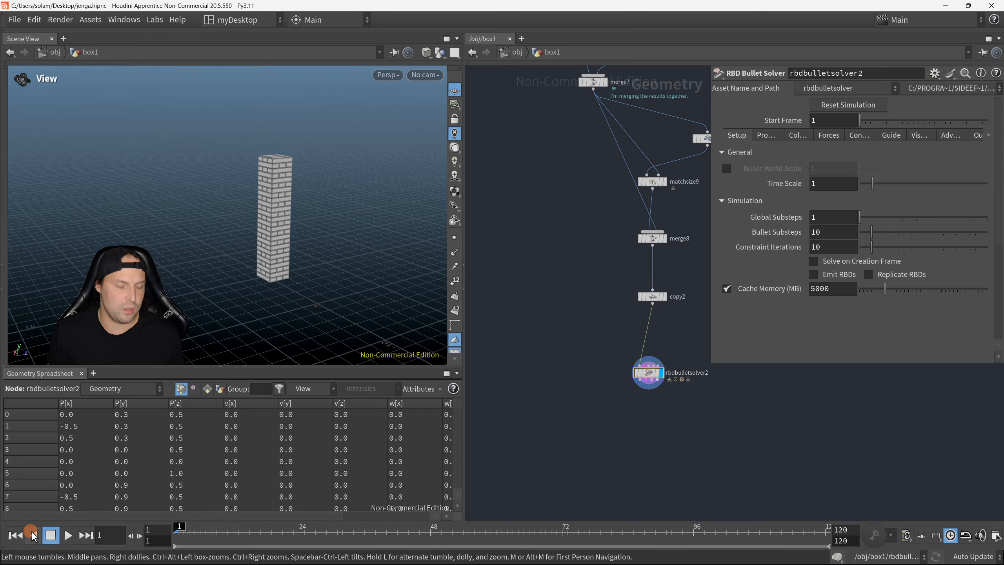
{"action": "left_click", "coordinate": [71, 535]}
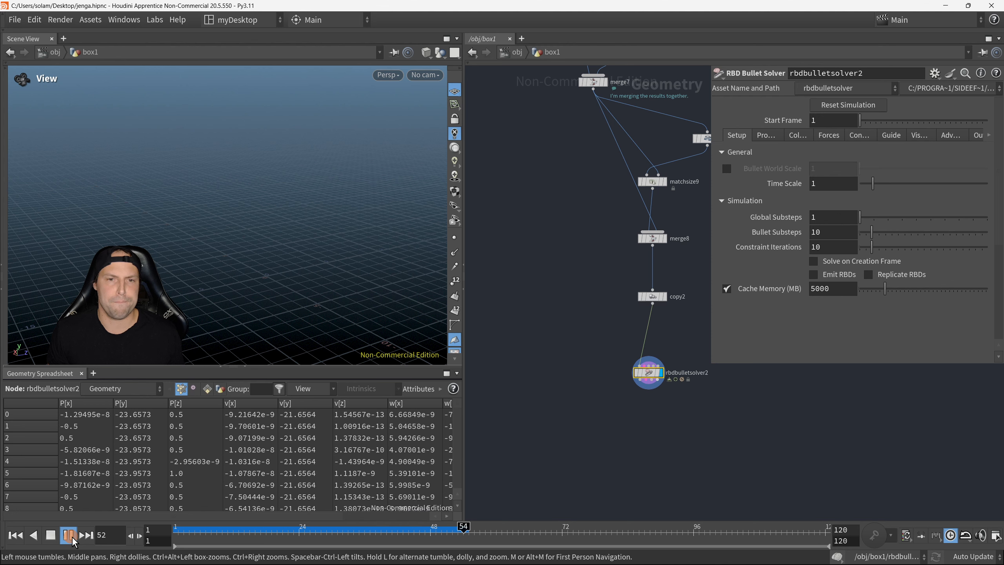
{"action": "left_click", "coordinate": [71, 536]}
{"action": "left_click", "coordinate": [17, 537]}
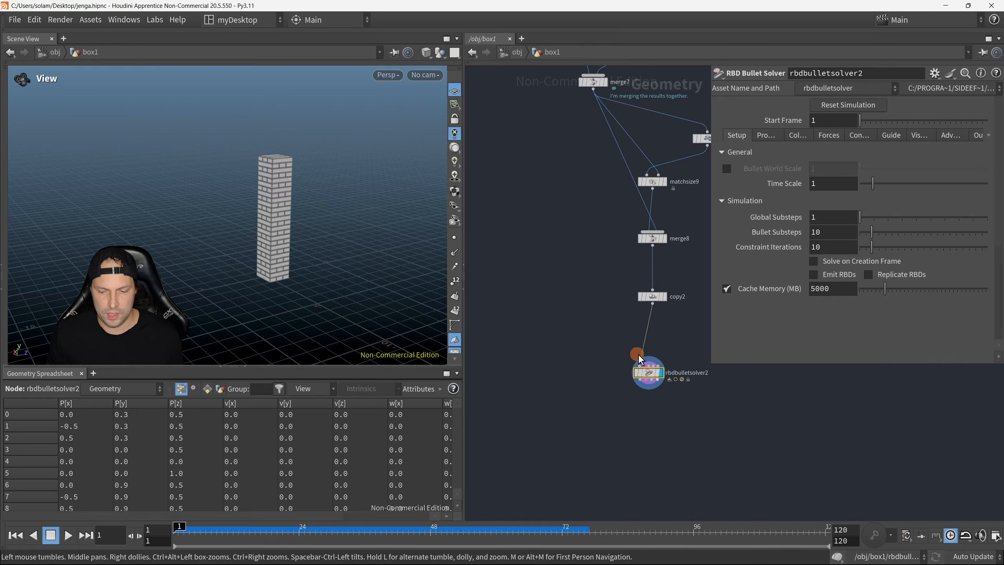
{"action": "middle_click_drag", "start_coordinate": [587, 347], "coordinate": [533, 344]}
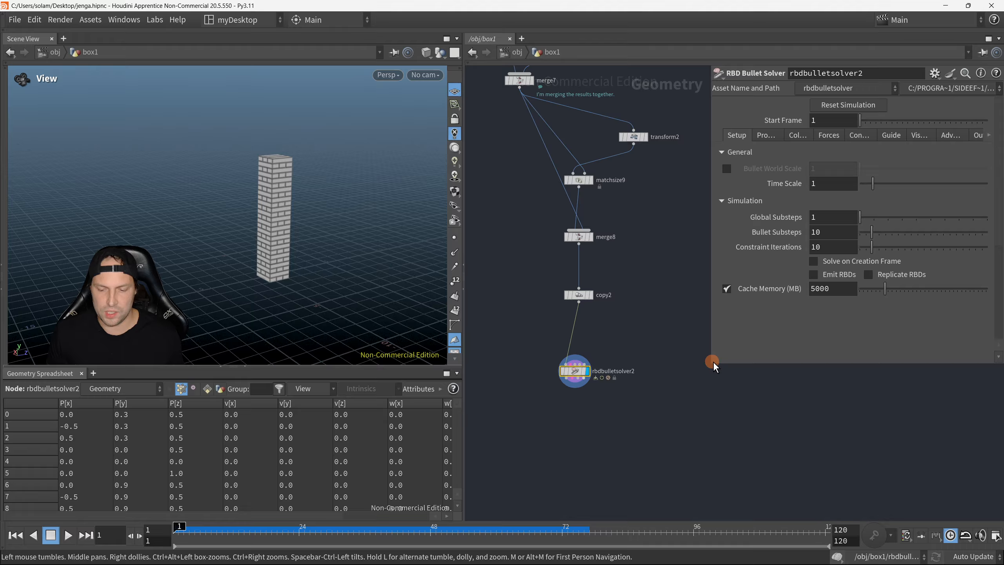
Step: Widen the solver's parameter area and set its ground collision type to Ground Plane
{"action": "left_click_drag", "start_coordinate": [713, 366], "coordinate": [654, 394]}
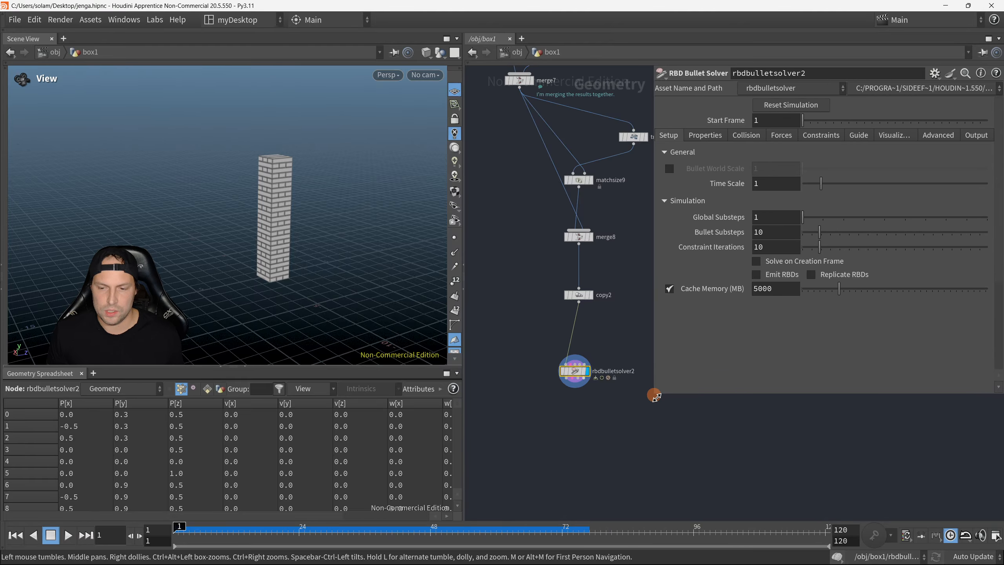
{"action": "left_click", "coordinate": [746, 136]}
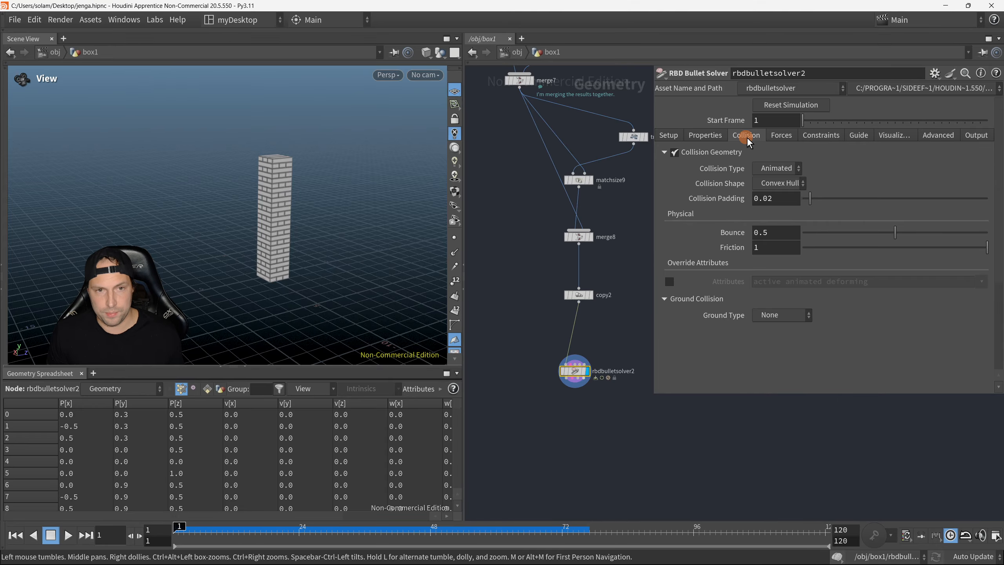
{"action": "left_click", "coordinate": [780, 312]}
{"action": "left_click", "coordinate": [792, 339]}
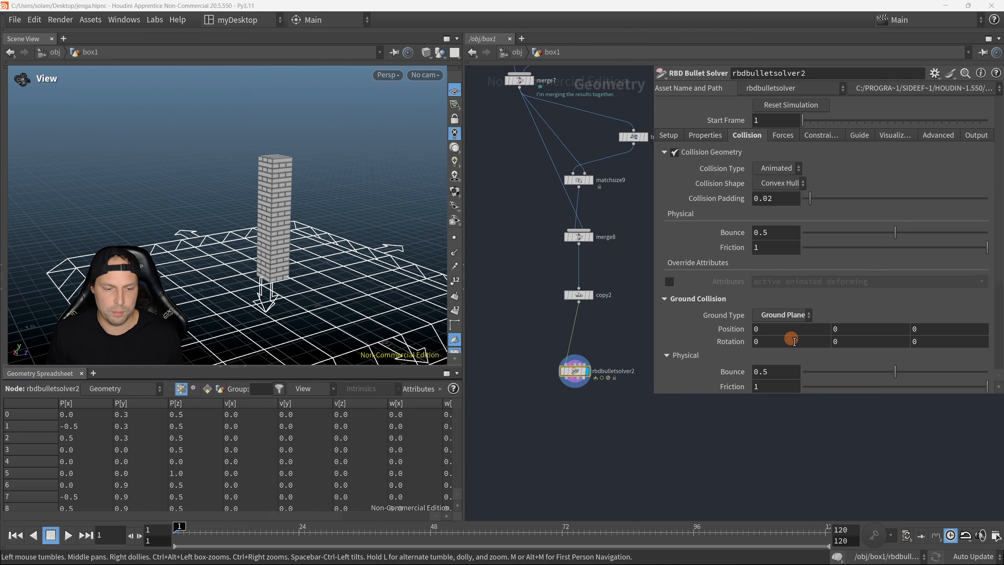
Step: Play the simulation to check how the tower behaves on the ground plane, return to frame 1, and inspect the tower
{"action": "left_click_drag", "start_coordinate": [341, 318], "coordinate": [274, 272]}
{"action": "right_click_drag", "start_coordinate": [274, 272], "coordinate": [324, 279]}
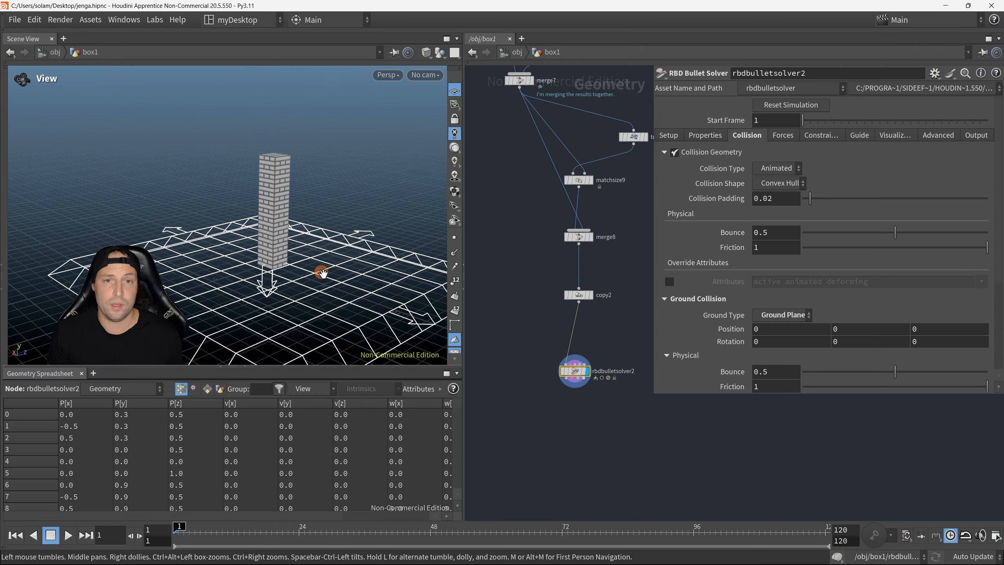
{"action": "left_click", "coordinate": [68, 535]}
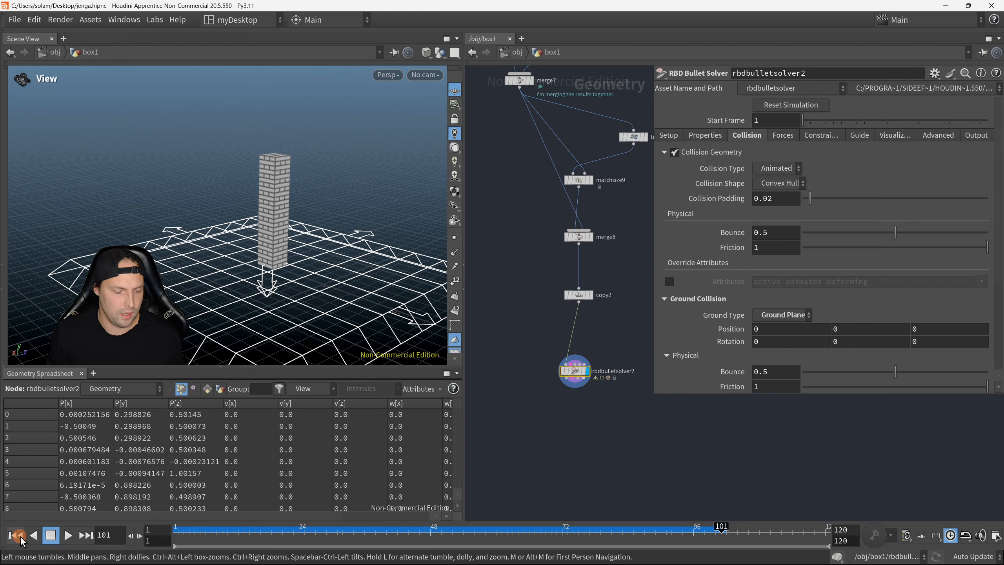
{"action": "left_click", "coordinate": [71, 534]}
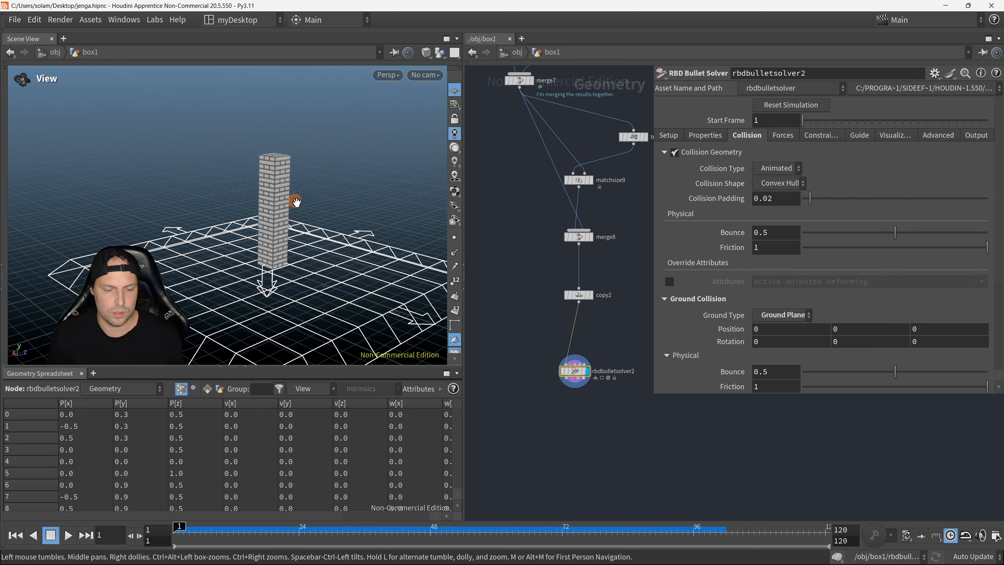
{"action": "left_click_drag", "start_coordinate": [295, 202], "coordinate": [333, 206]}
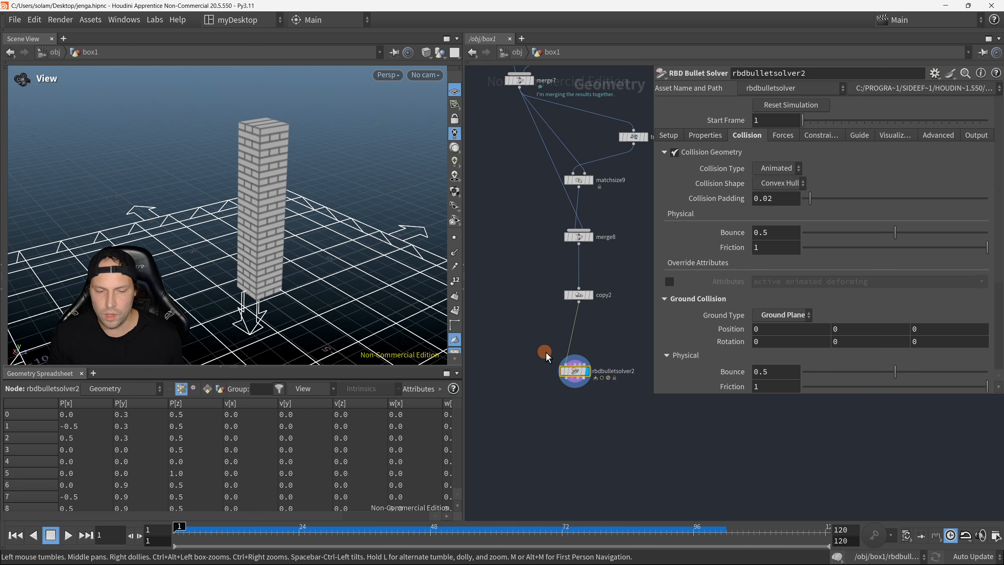
{"action": "left_click_drag", "start_coordinate": [356, 281], "coordinate": [313, 273]}
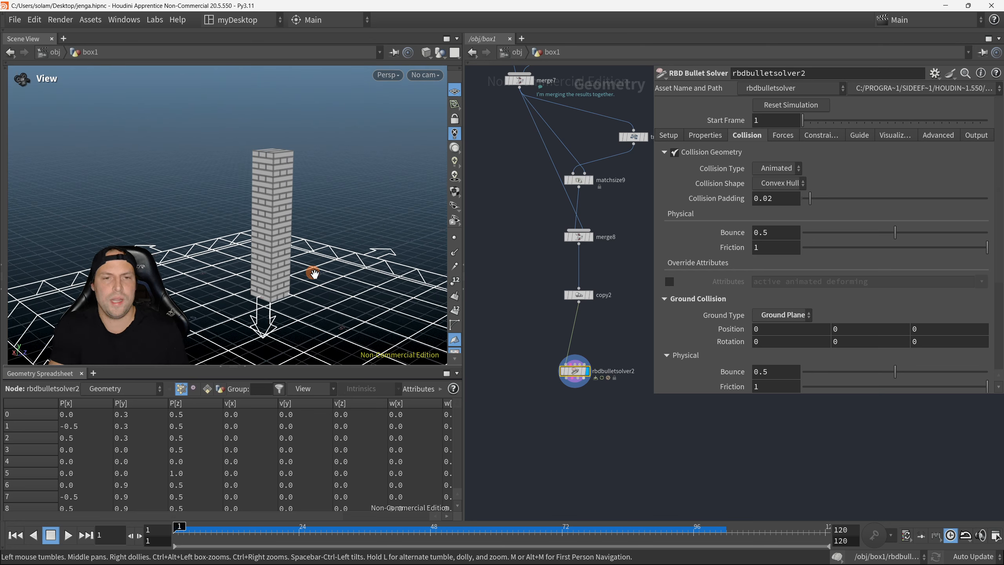
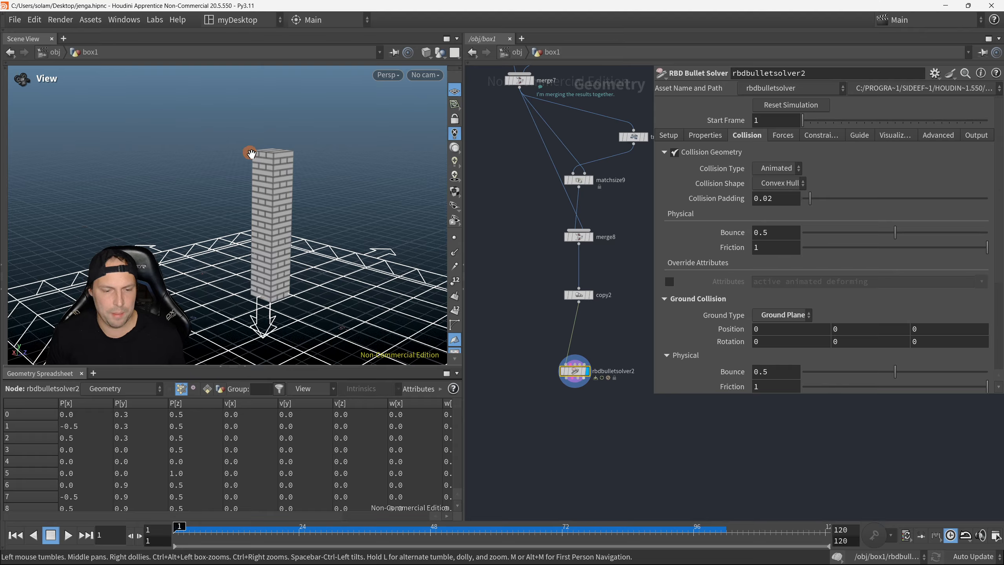
Step: Insert a Point Velocity node into the wire between copy2 and rbdbulletsolver2
{"action": "left_click_drag", "start_coordinate": [294, 162], "coordinate": [306, 173]}
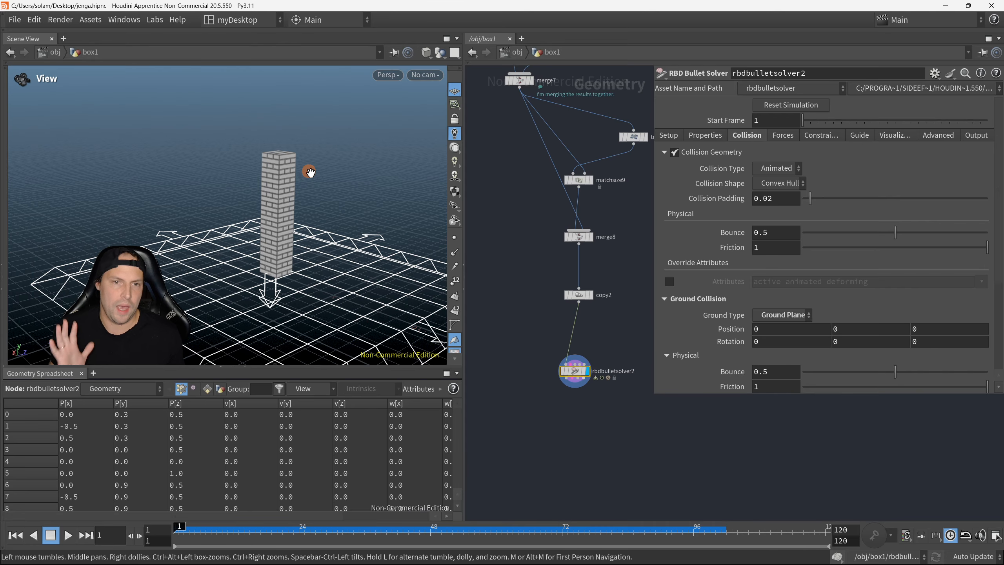
{"action": "scroll", "coordinate": [553, 373], "scroll_direction": "up", "scroll_amount": 2}
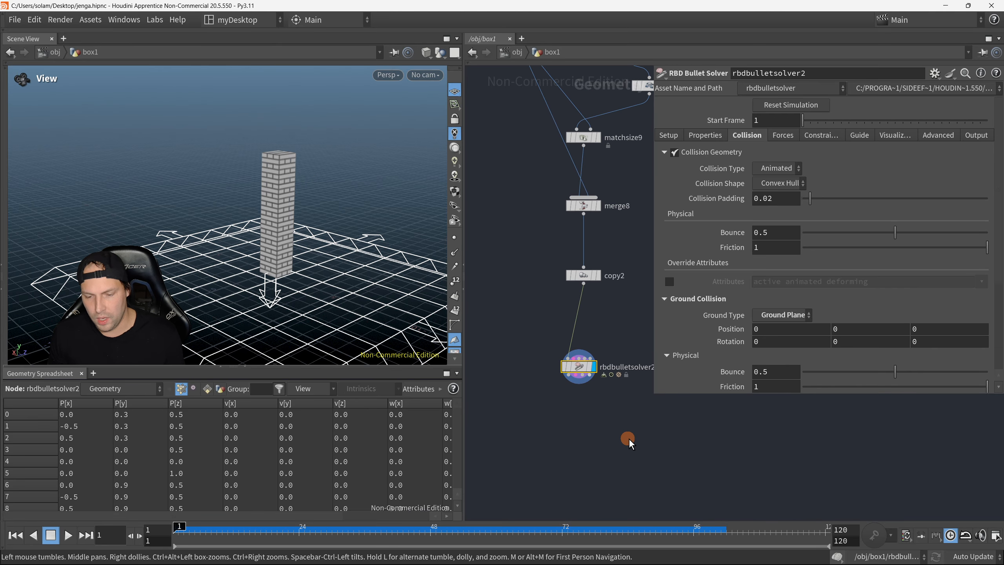
{"action": "key", "text": "p"}
{"action": "key", "text": "Tab"}
{"action": "type", "text": "po"}
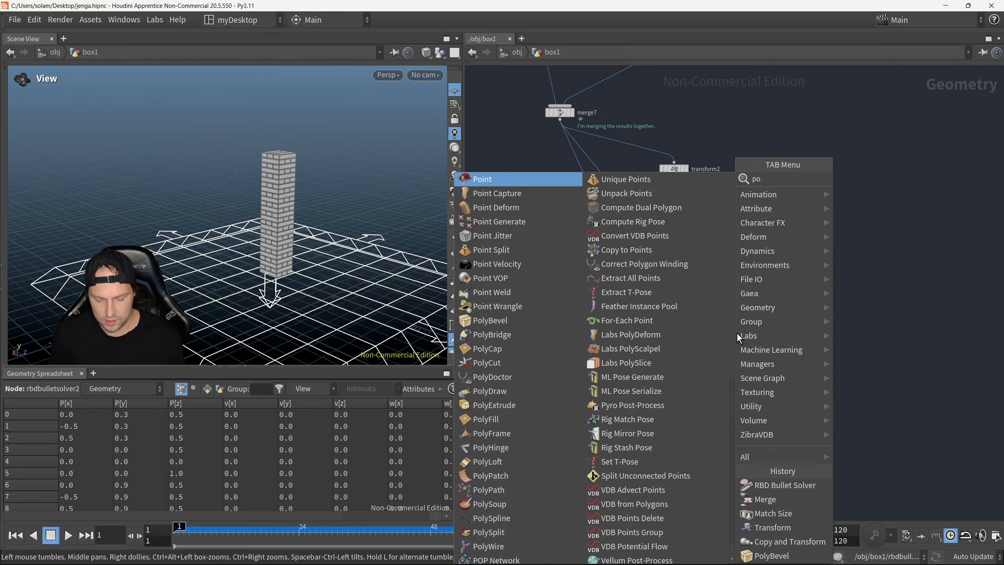
{"action": "left_click", "coordinate": [913, 265]}
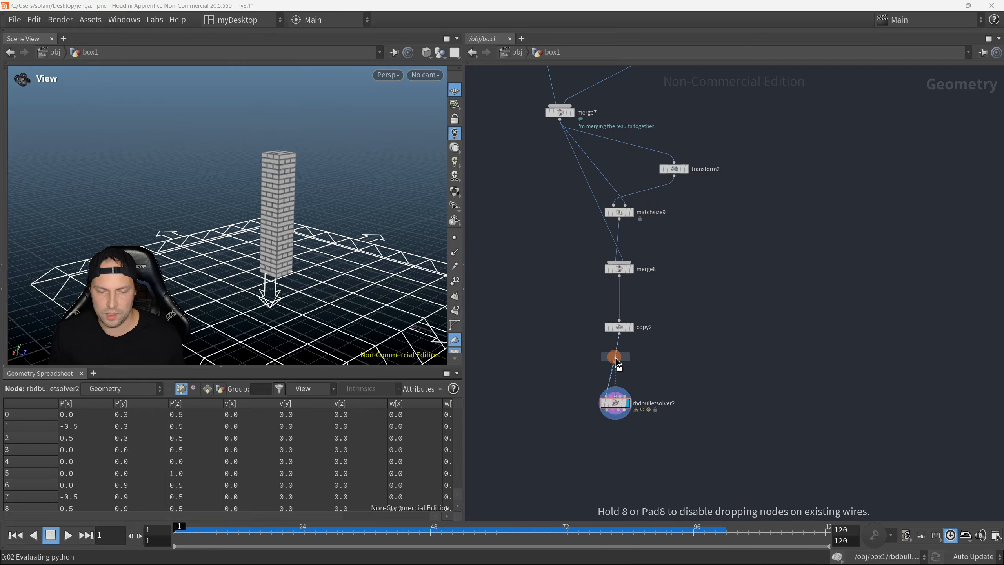
{"action": "left_click", "coordinate": [618, 364]}
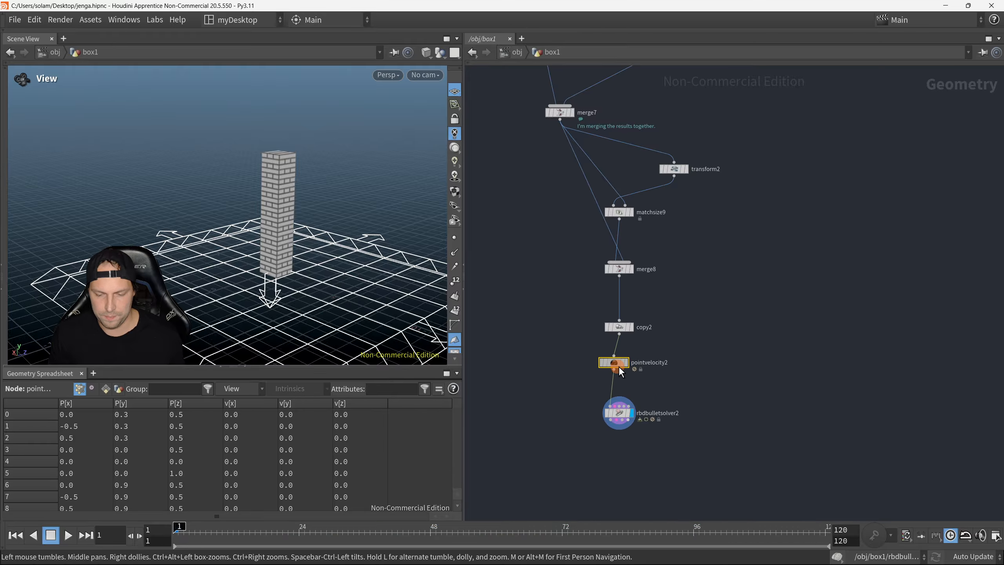
Step: Show the parameters of the pointvelocity2 node and enable its Add Velocity option
{"action": "key", "text": "p"}
{"action": "middle_click_drag", "start_coordinate": [573, 359], "coordinate": [538, 332]}
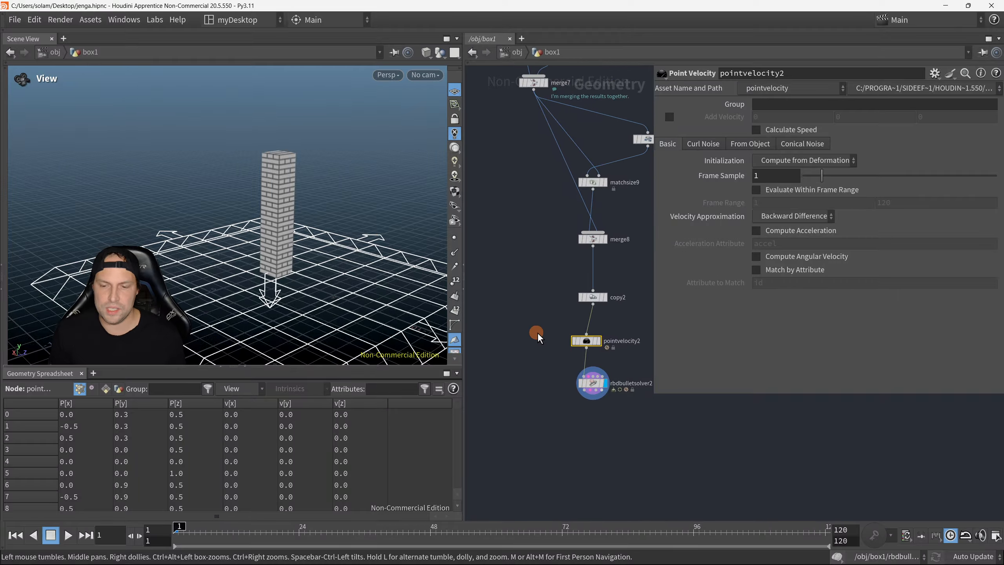
{"action": "left_click_drag", "start_coordinate": [679, 123], "coordinate": [711, 122]}
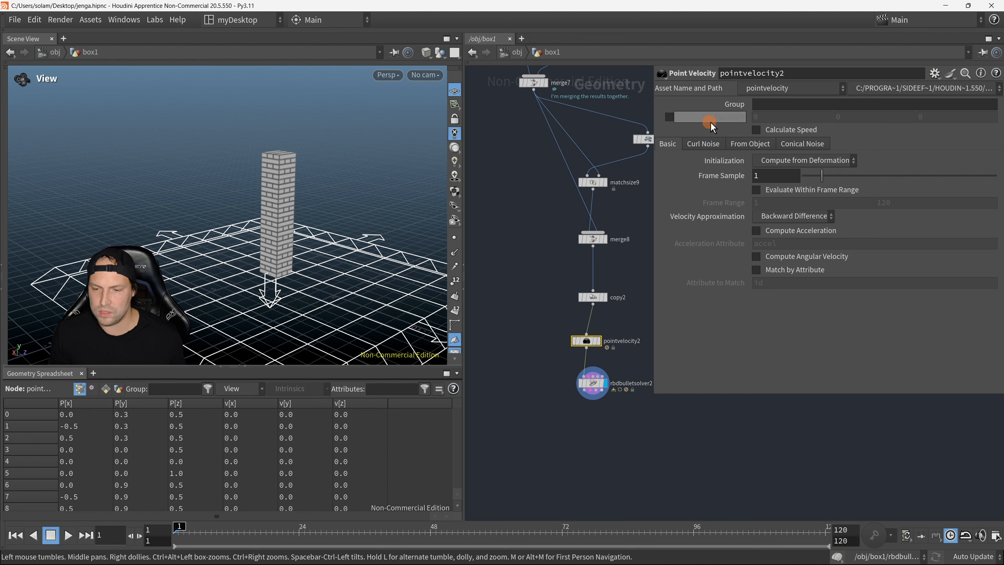
{"action": "left_click", "coordinate": [672, 118]}
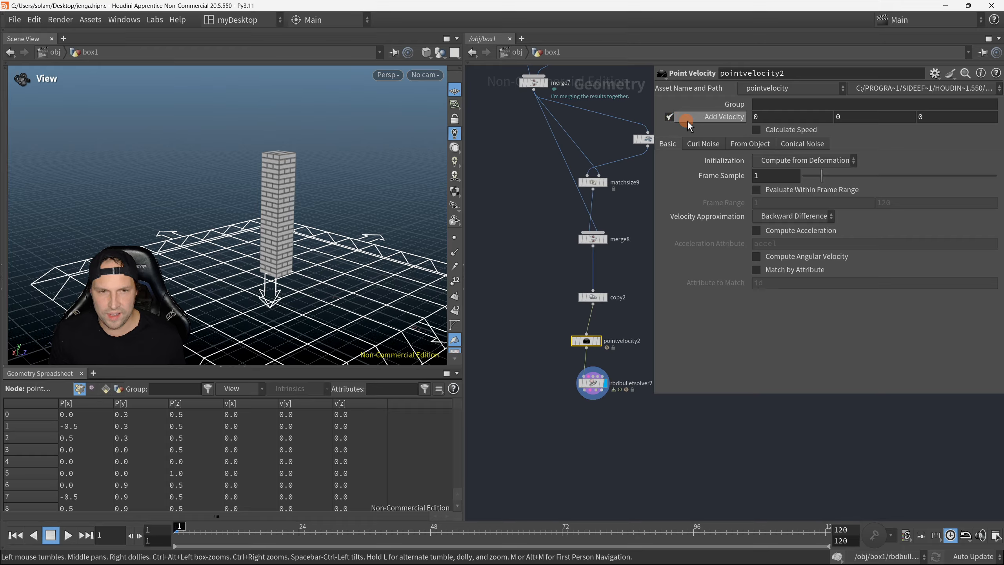
Step: Set the added velocity to 1.2 in X and 1.6 in Z, leaving Y at 0
{"action": "left_click", "coordinate": [753, 117]}
{"action": "key", "text": "Tab"}
{"action": "key", "text": "Tab"}
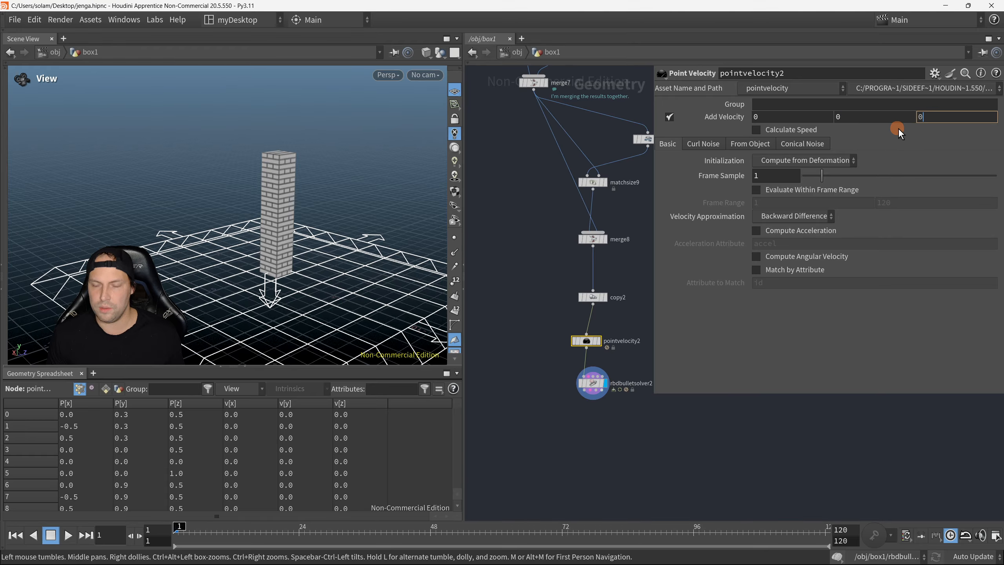
{"action": "left_click", "coordinate": [761, 119]}
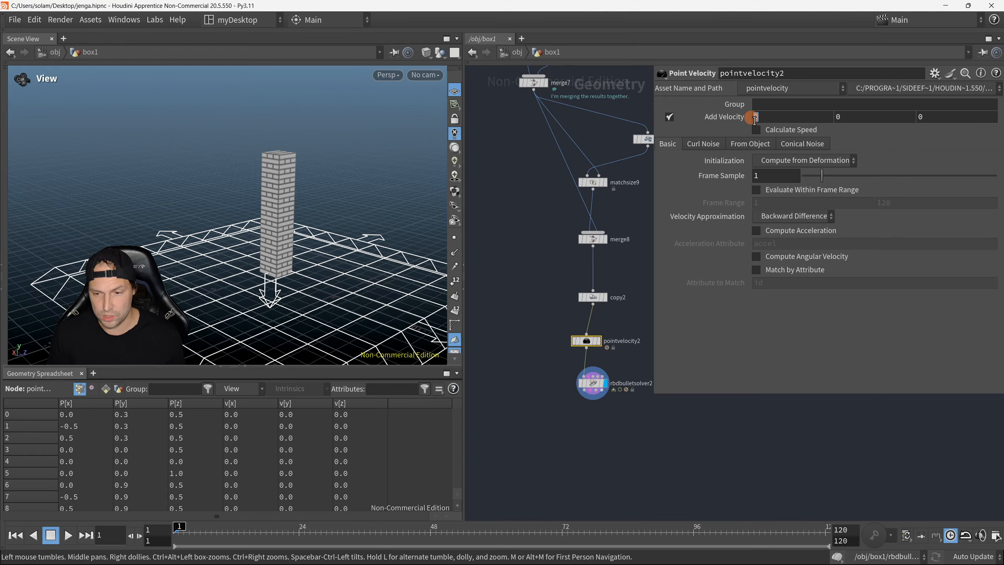
{"action": "left_click", "coordinate": [924, 117]}
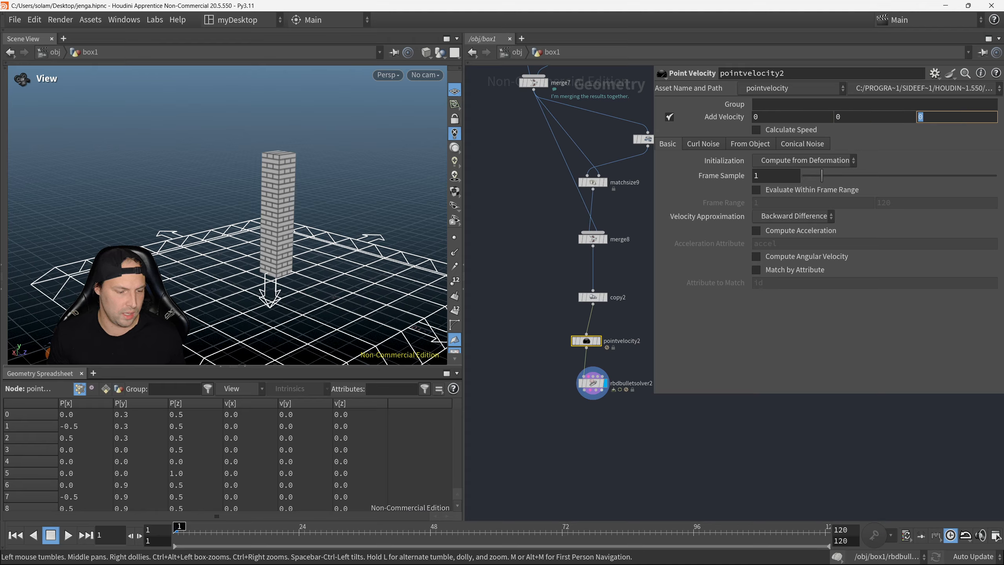
{"action": "left_click", "coordinate": [759, 120]}
{"action": "type", "text": "1.2"}
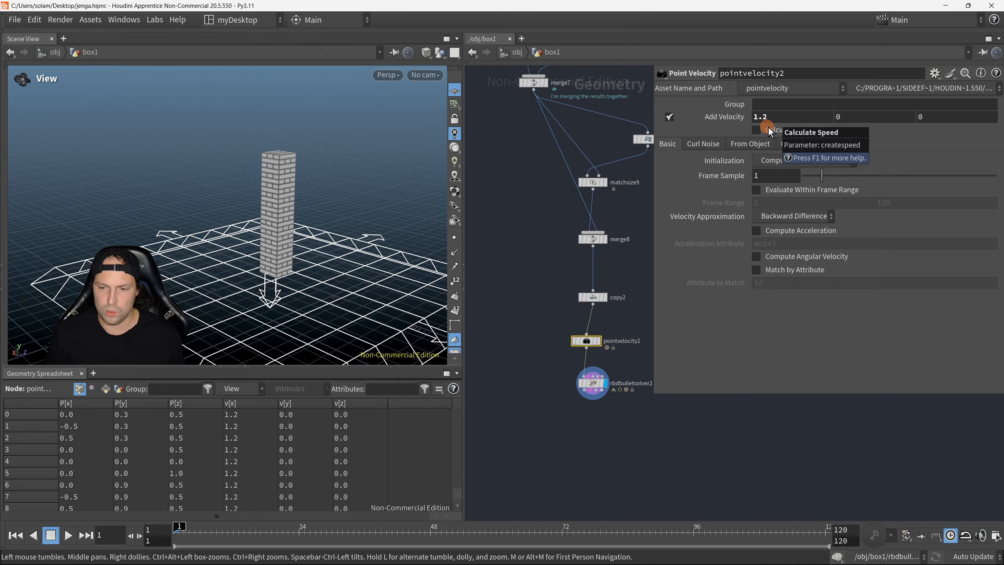
{"action": "left_click", "coordinate": [929, 118]}
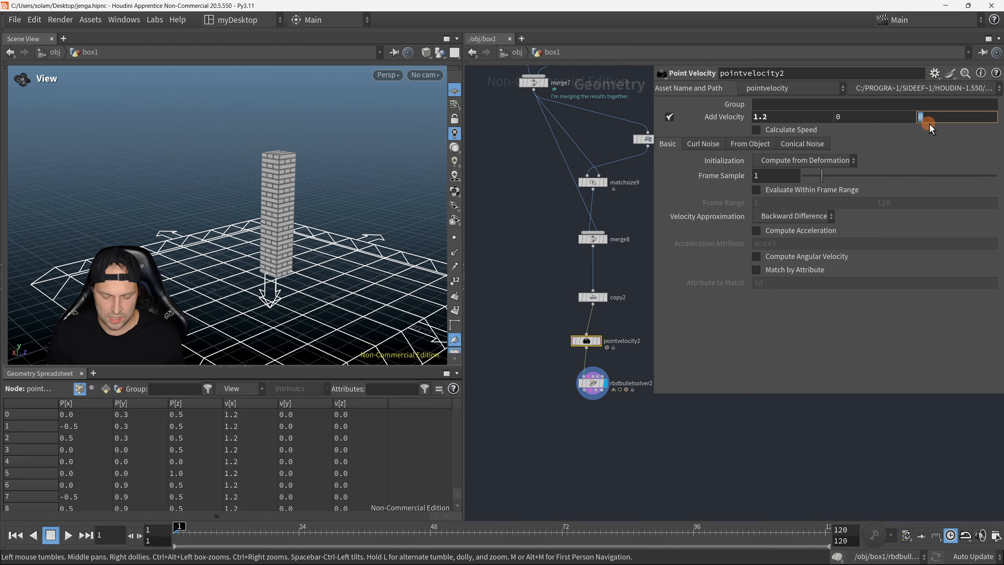
{"action": "type", "text": "1.6"}
{"action": "key", "text": "Return"}
Step: Move the rbdbulletsolver2 node slightly further below pointvelocity2 and hide the parameters
{"action": "left_click_drag", "start_coordinate": [598, 387], "coordinate": [598, 403]}
{"action": "middle_click_drag", "start_coordinate": [674, 421], "coordinate": [690, 391]}
{"action": "key", "text": "p"}
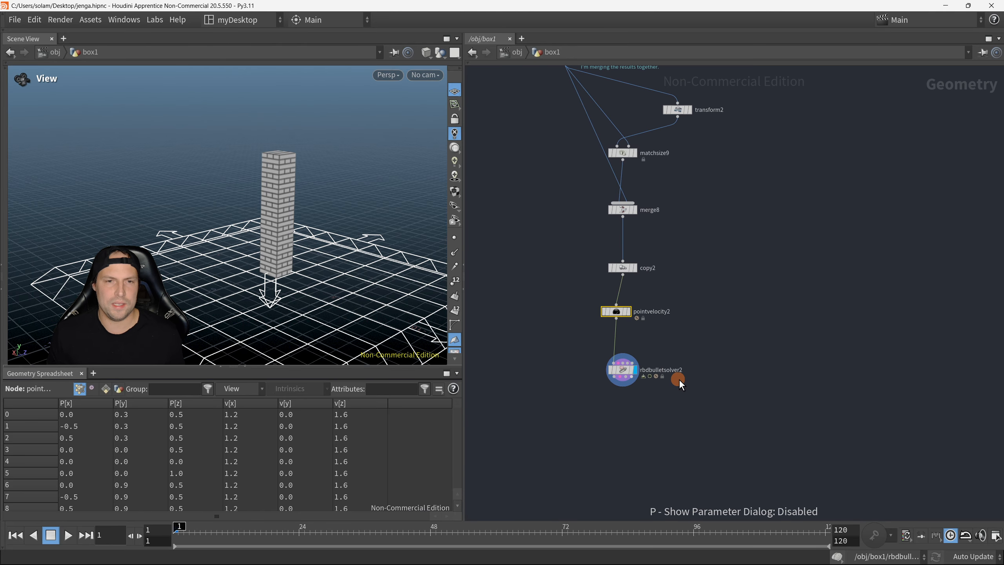
Step: Play the simulation to see how the tower reacts to the added velocity, and return to frame 1
{"action": "scroll", "coordinate": [376, 257], "scroll_direction": "up", "scroll_amount": 4}
{"action": "left_click_drag", "start_coordinate": [376, 258], "coordinate": [357, 236]}
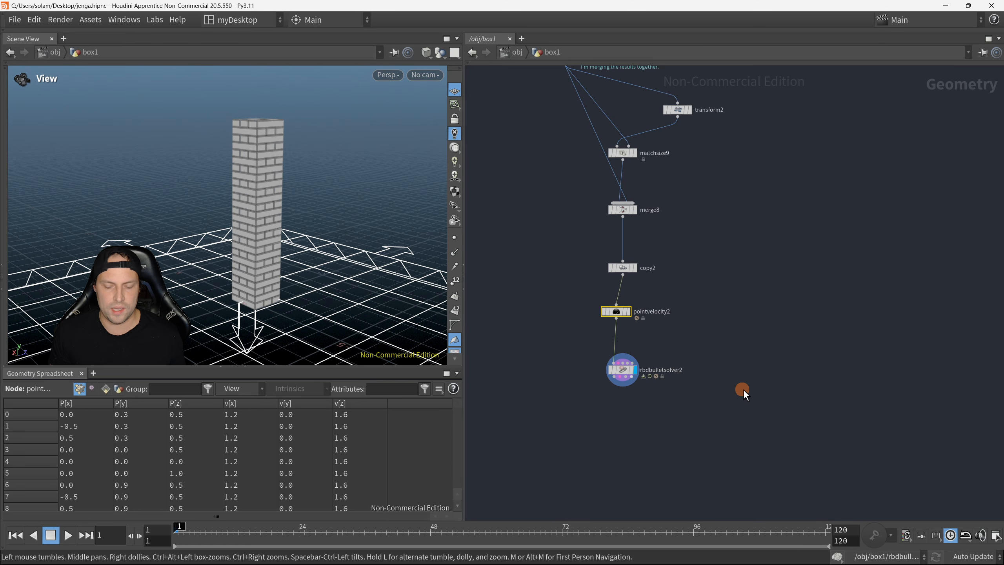
{"action": "middle_click_drag", "start_coordinate": [743, 389], "coordinate": [766, 323]}
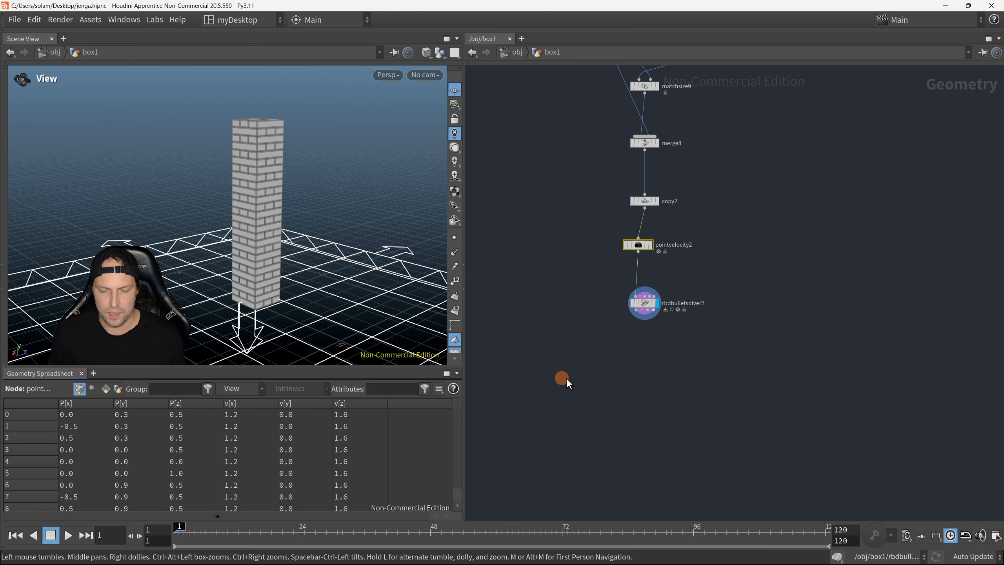
{"action": "left_click", "coordinate": [66, 536]}
{"action": "left_click_drag", "start_coordinate": [324, 240], "coordinate": [319, 292]}
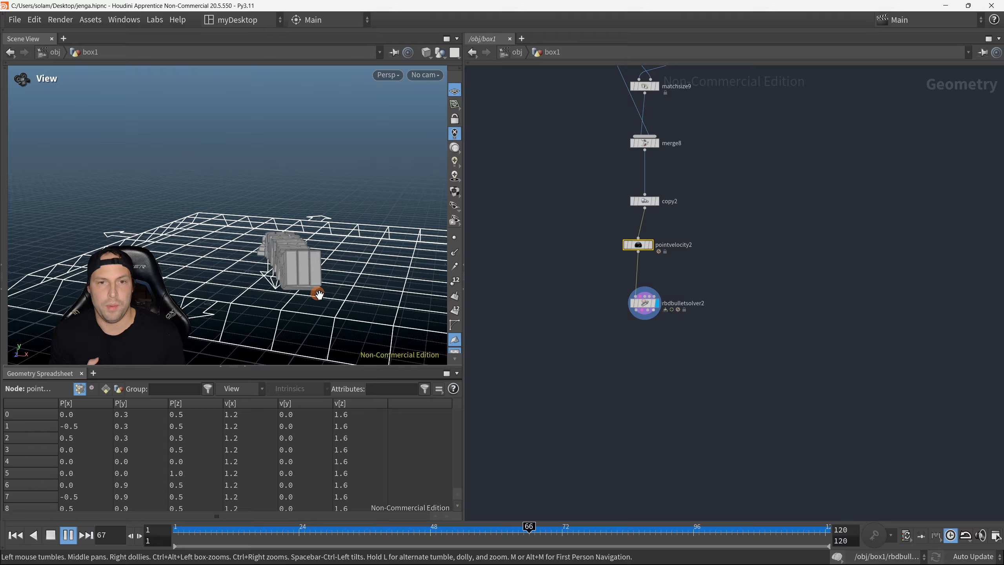
{"action": "left_click", "coordinate": [11, 533]}
{"action": "left_click_drag", "start_coordinate": [282, 251], "coordinate": [280, 263]}
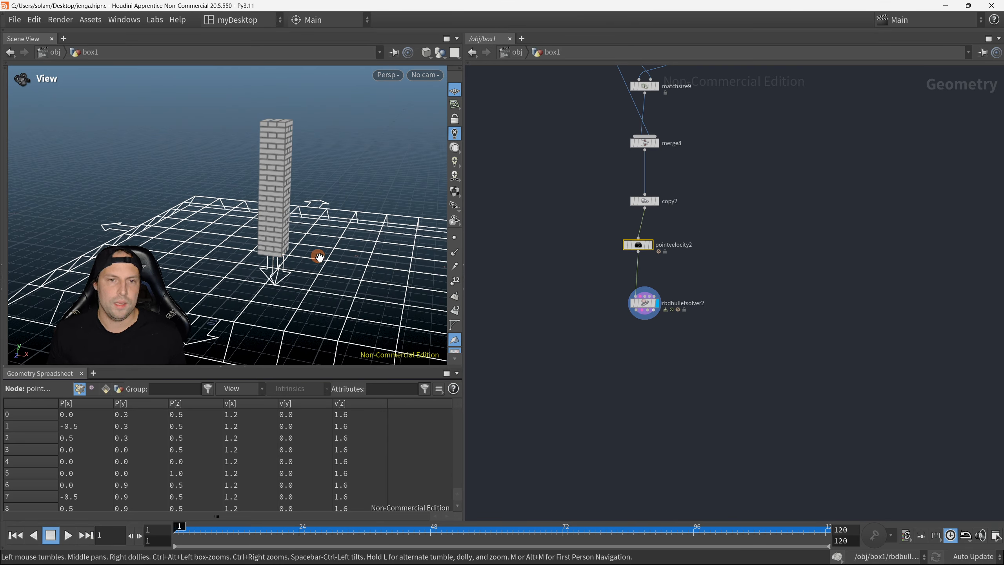
Step: Replay the simulation, pause it to inspect the falling blocks up close, and rewind to frame 1
{"action": "left_click", "coordinate": [68, 535]}
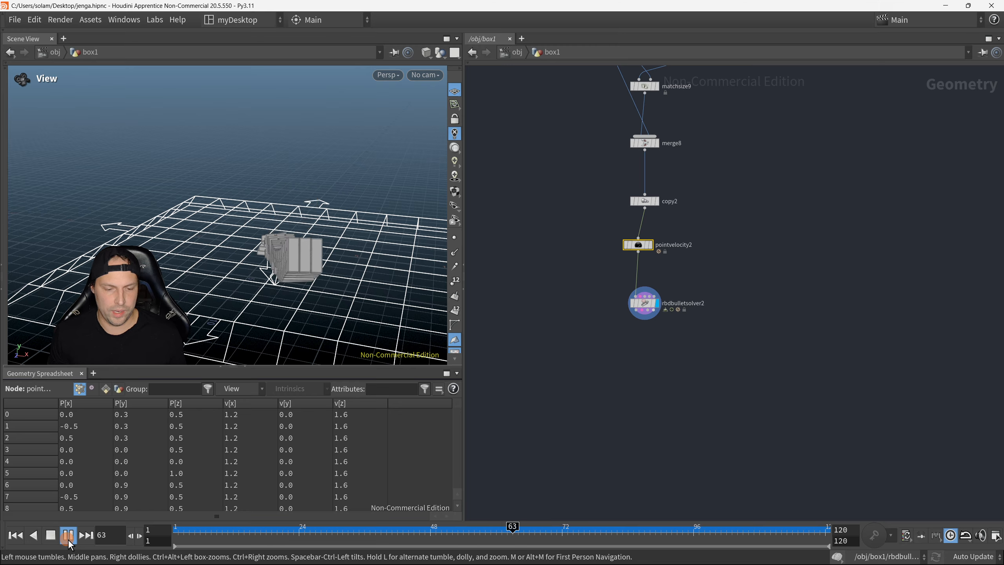
{"action": "left_click", "coordinate": [69, 537]}
{"action": "left_click_drag", "start_coordinate": [258, 329], "coordinate": [303, 213]}
{"action": "left_click", "coordinate": [36, 484]}
{"action": "left_click", "coordinate": [15, 534]}
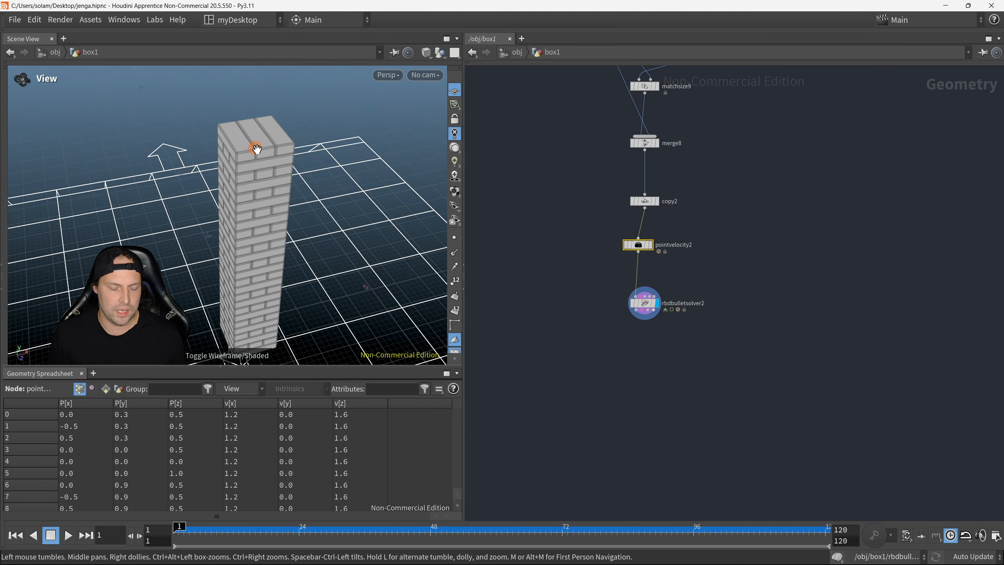
Step: Turn on point display in the viewport and inspect the points on the tower's blocks
{"action": "left_click", "coordinate": [454, 237]}
{"action": "left_click_drag", "start_coordinate": [240, 131], "coordinate": [293, 176]}
{"action": "middle_click_drag", "start_coordinate": [293, 176], "coordinate": [257, 178]}
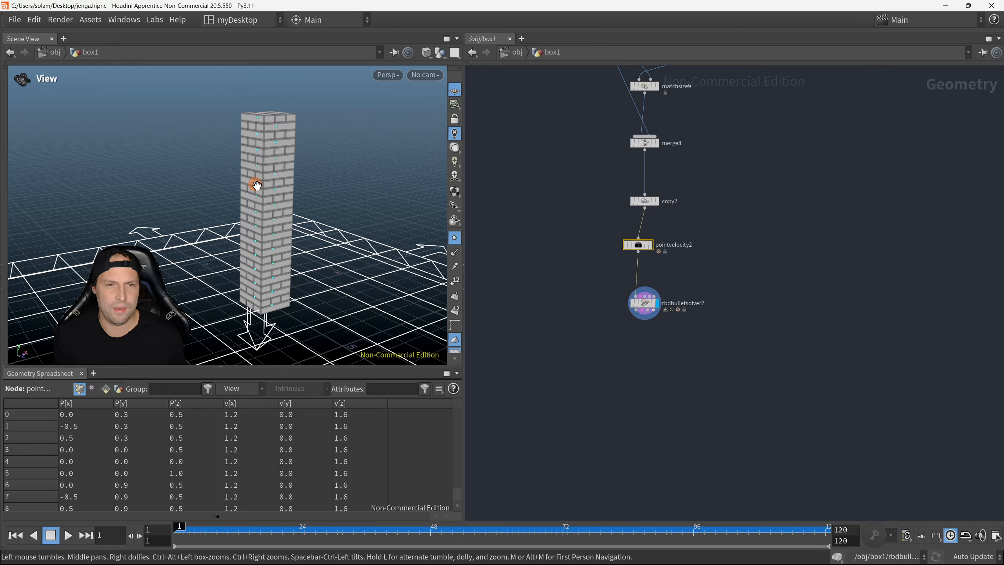
{"action": "scroll", "coordinate": [430, 267], "scroll_direction": "up", "scroll_amount": 1}
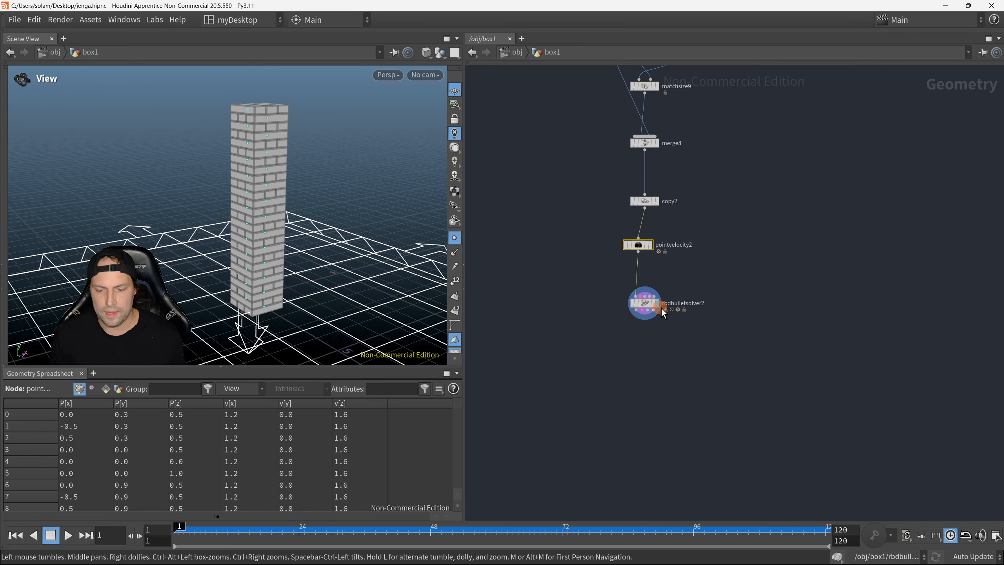
Step: Move rbdbulletsolver2 further down to make room and add an RBD Constraints from Rules node beside the chain
{"action": "left_click_drag", "start_coordinate": [661, 308], "coordinate": [660, 404]}
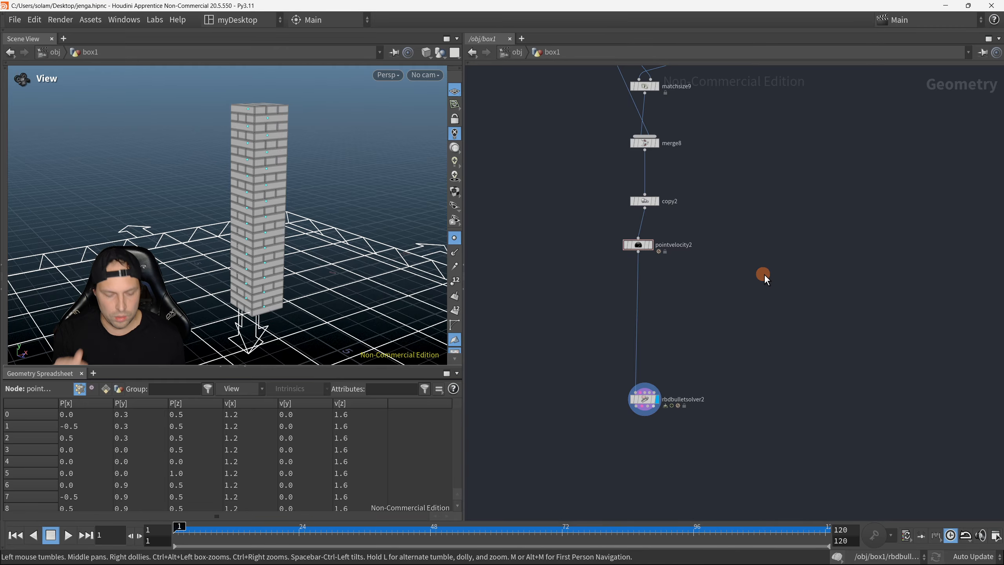
{"action": "key", "text": "Tab"}
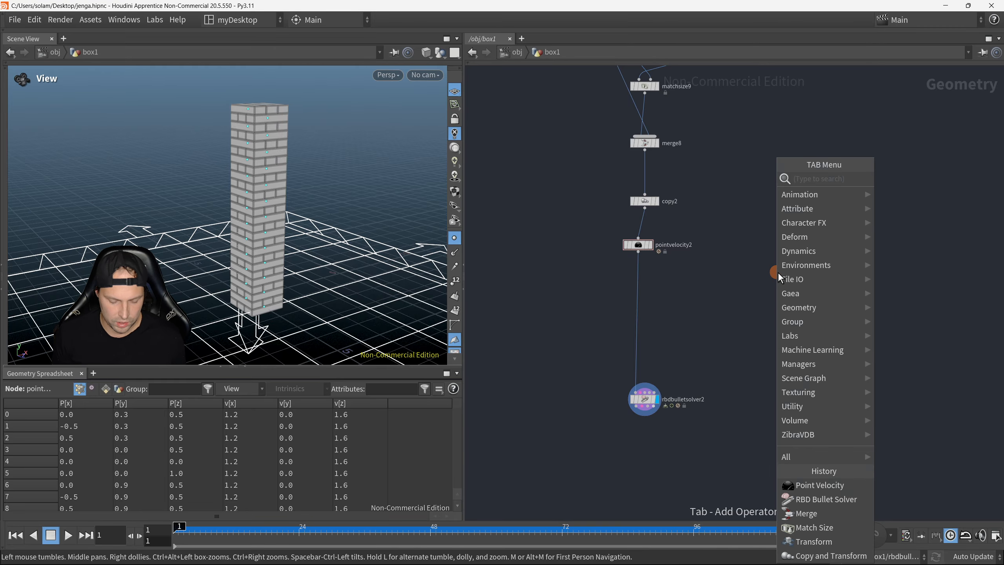
{"action": "type", "text": "rules"}
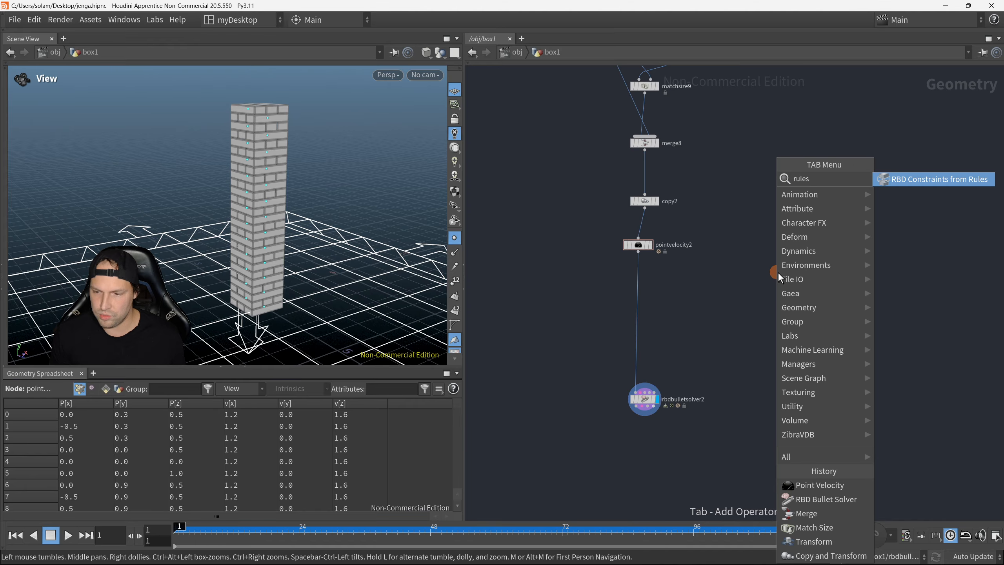
{"action": "left_click", "coordinate": [919, 179]}
{"action": "left_click", "coordinate": [764, 275]}
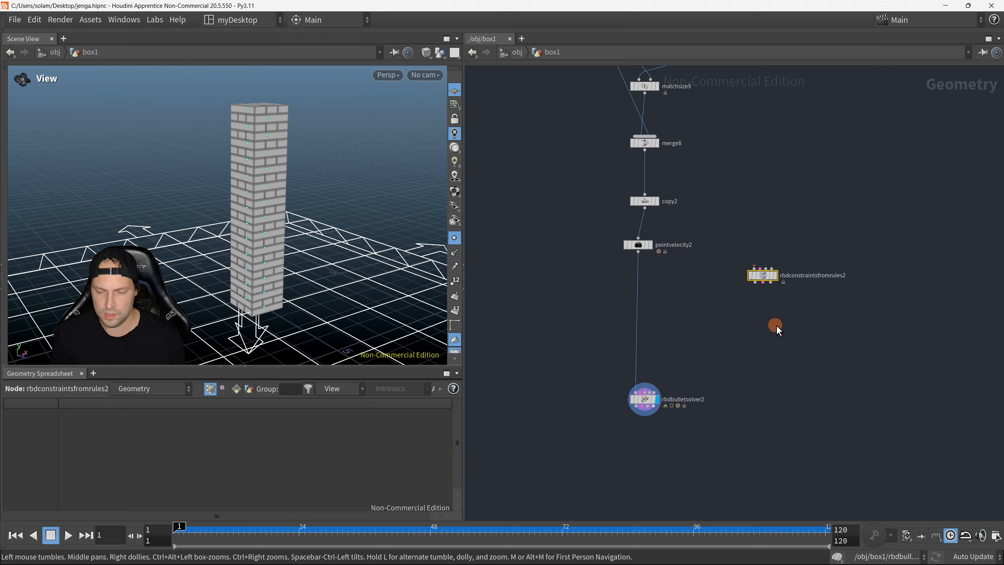
Step: Add an RBD Constraint Properties node below rbdconstraintsfromrules2
{"action": "scroll", "coordinate": [781, 312], "scroll_direction": "up", "scroll_amount": 3}
{"action": "middle_click_drag", "start_coordinate": [782, 311], "coordinate": [753, 290]}
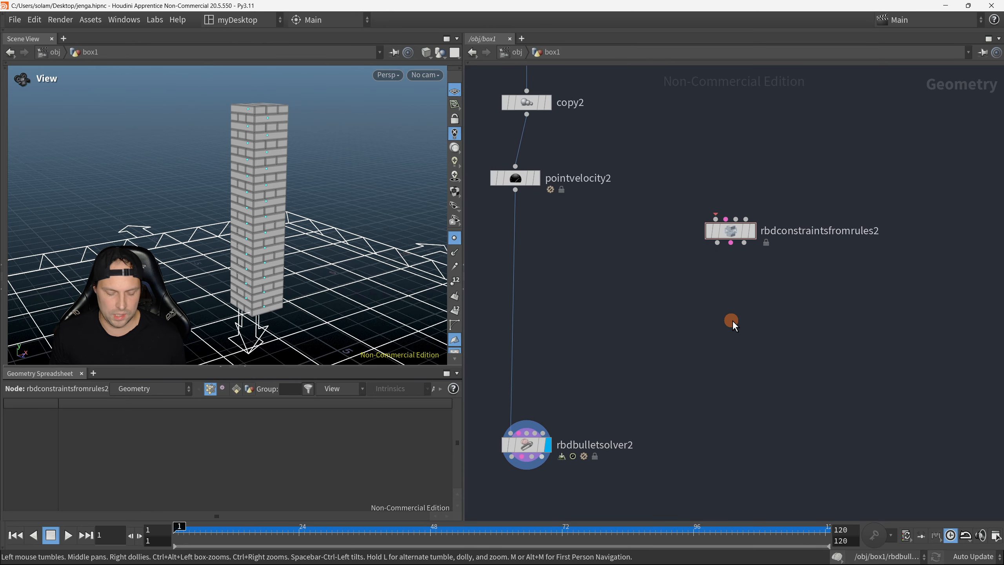
{"action": "key", "text": "Tab"}
{"action": "type", "text": "constrap"}
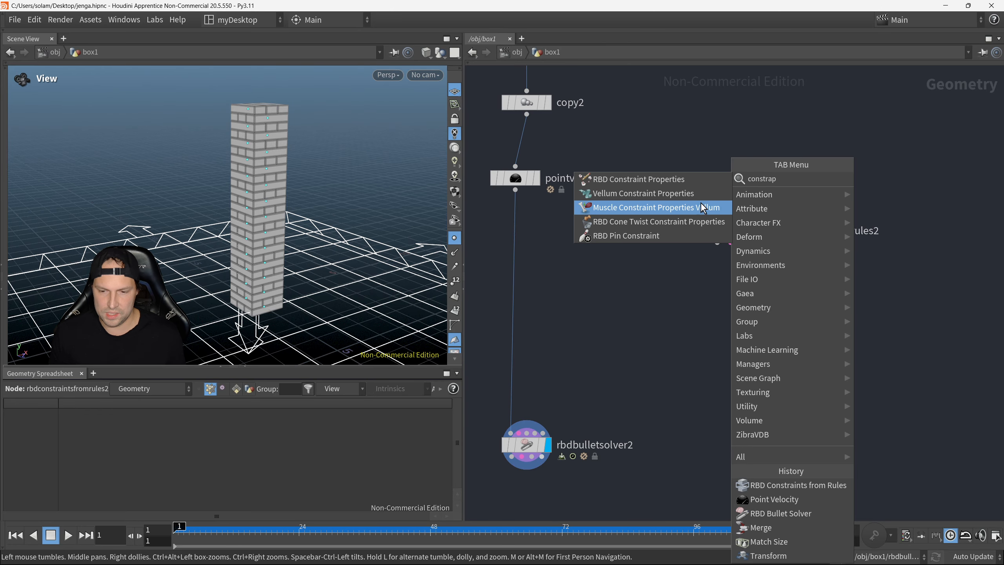
{"action": "left_click", "coordinate": [671, 180]}
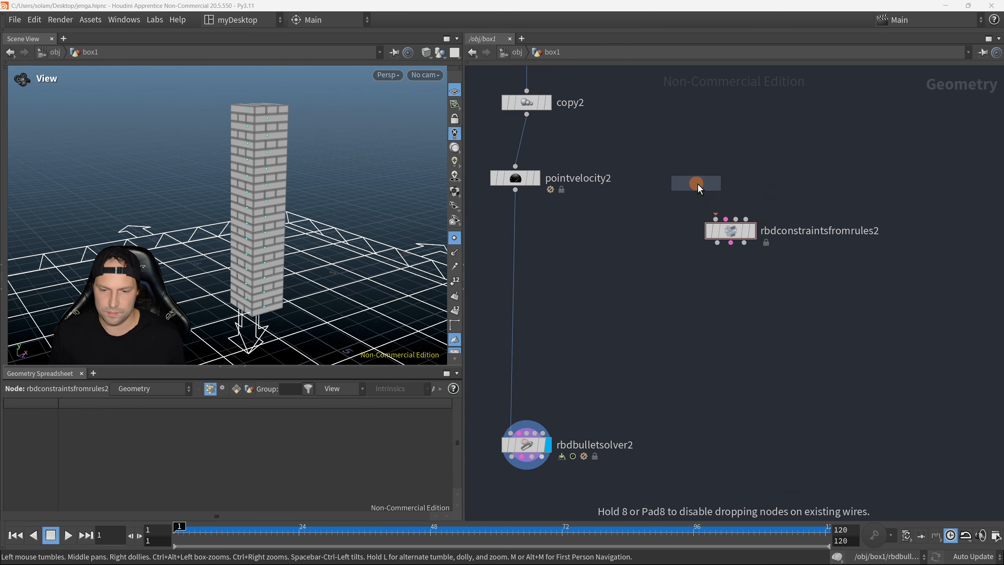
{"action": "left_click", "coordinate": [733, 303]}
Step: Add an RBD Configure node below rbdconstraintproperties2
{"action": "middle_click_drag", "start_coordinate": [768, 343], "coordinate": [740, 320]}
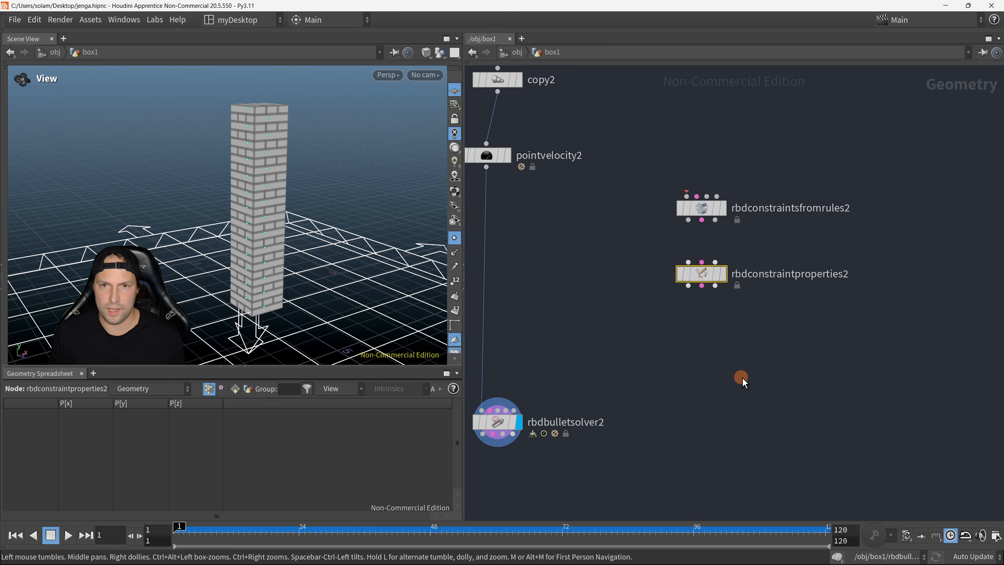
{"action": "key", "text": "Tab"}
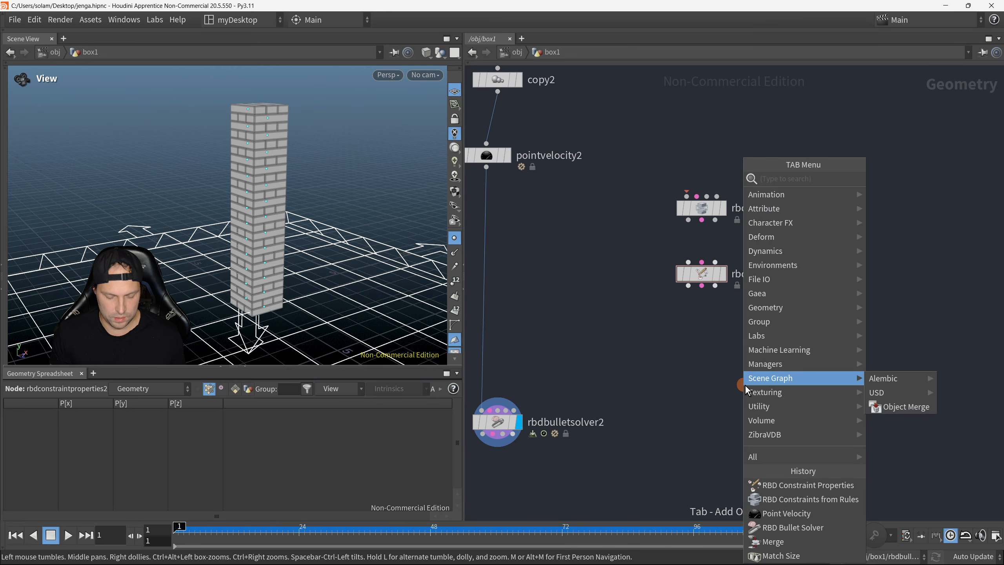
{"action": "type", "text": "rbdconf"}
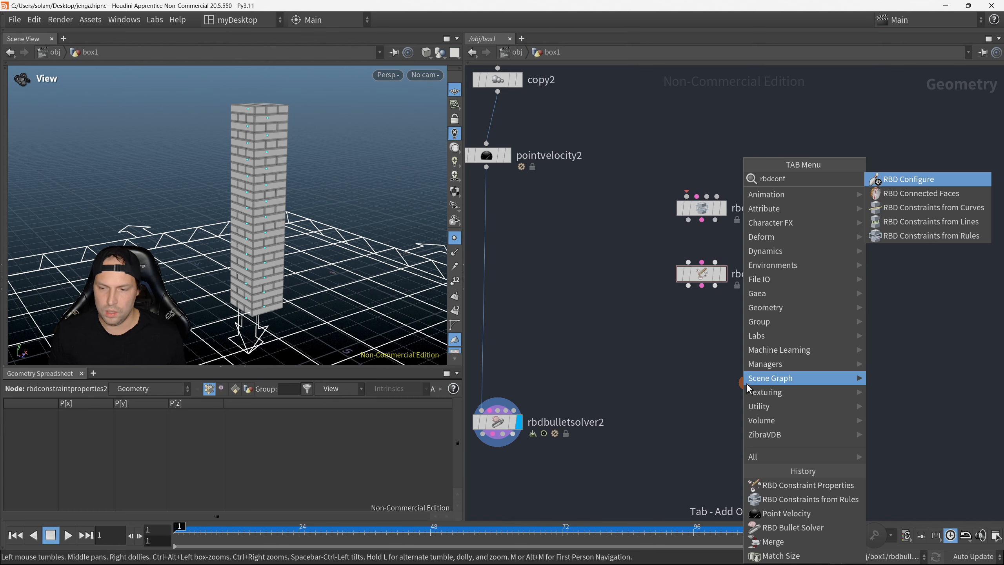
{"action": "left_click", "coordinate": [903, 183]}
{"action": "left_click", "coordinate": [701, 351]}
Step: Move the three new nodes aside, insert rbdconstraintsfromrules2 between pointvelocity2 and rbdbulletsolver2, and display it
{"action": "left_click_drag", "start_coordinate": [656, 136], "coordinate": [730, 342]}
{"action": "middle_click_drag", "start_coordinate": [648, 292], "coordinate": [769, 280]}
{"action": "left_click_drag", "start_coordinate": [760, 186], "coordinate": [979, 249]}
{"action": "left_click_drag", "start_coordinate": [814, 223], "coordinate": [612, 225]}
{"action": "key", "text": "e"}
{"action": "left_click_drag", "start_coordinate": [571, 198], "coordinate": [638, 240]}
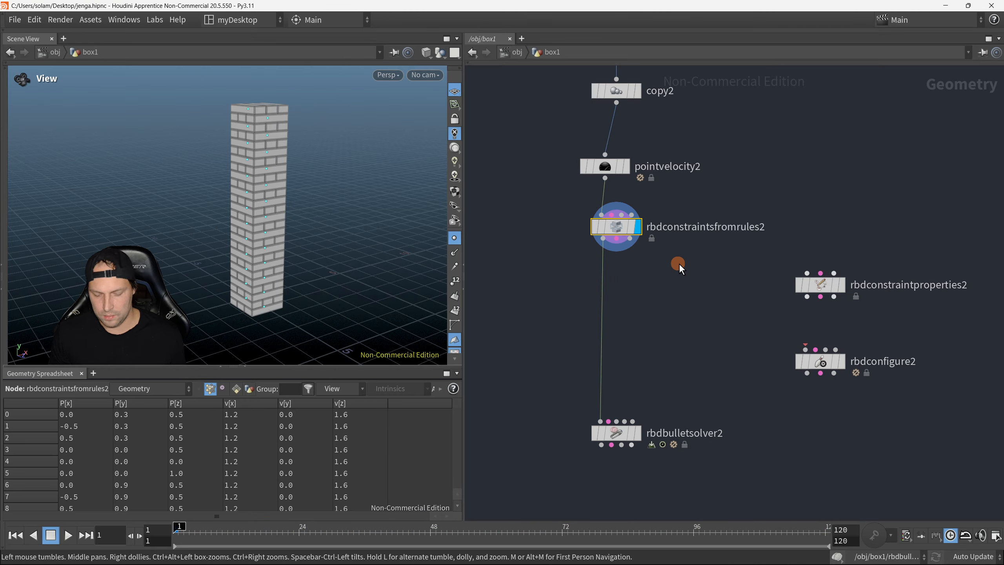
Step: Show the parameters of rbdconstraintsfromrules2 and switch the viewport to wireframe shading to inspect the tower
{"action": "key", "text": "p"}
{"action": "middle_click_drag", "start_coordinate": [301, 239], "coordinate": [319, 232]}
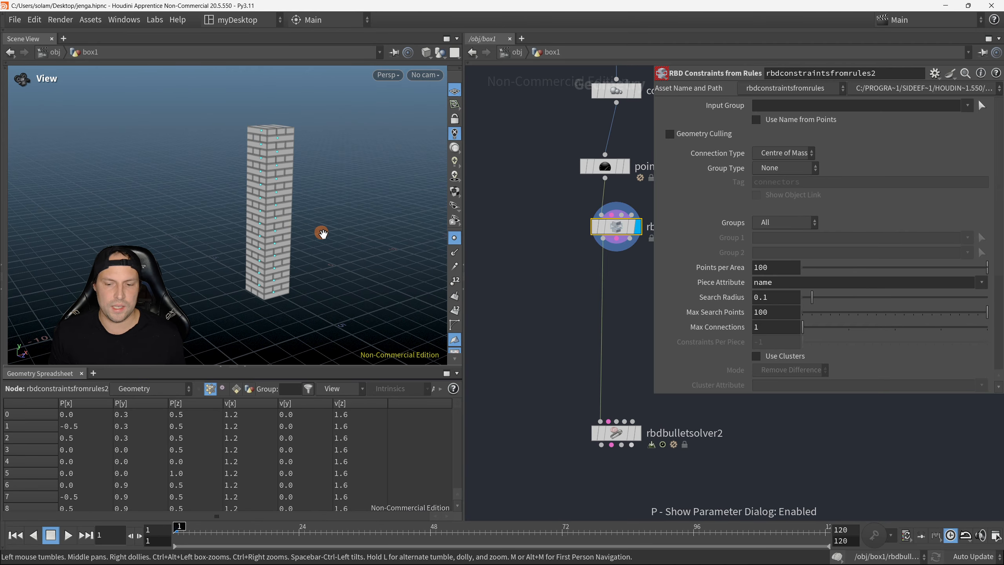
{"action": "key", "text": "shift+w"}
{"action": "left_click_drag", "start_coordinate": [347, 231], "coordinate": [345, 235]}
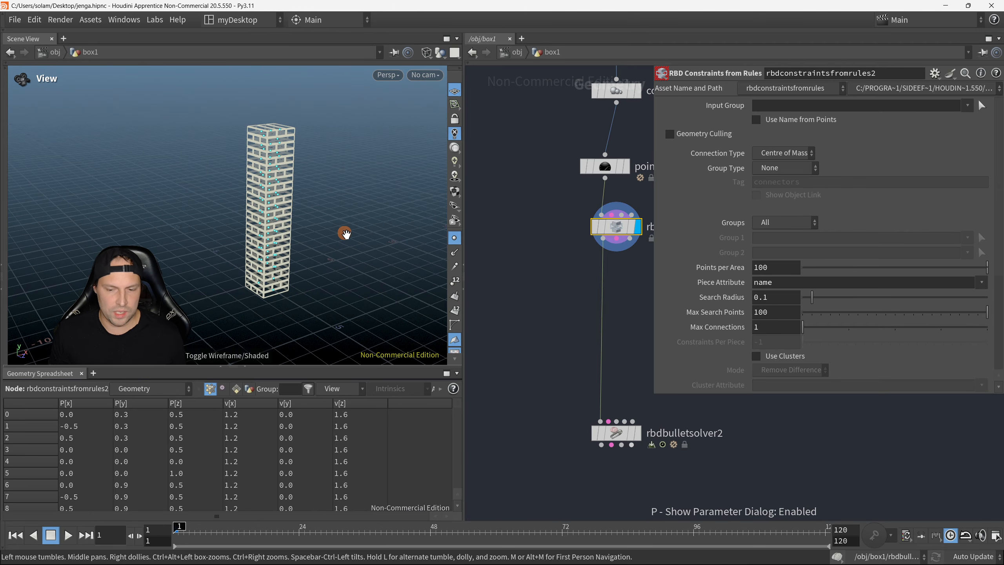
Step: Return the viewport to shaded display of the Jenga tower
{"action": "key", "text": "shift+w"}
{"action": "scroll", "coordinate": [532, 309], "scroll_direction": "down", "scroll_amount": 3}
{"action": "mouse_move", "coordinate": [589, 266]}
{"action": "middle_mouse_down"}
{"action": "mouse_move", "coordinate": [532, 310]}
{"action": "mouse_move", "coordinate": [502, 303]}
{"action": "mouse_move", "coordinate": [601, 303]}
{"action": "middle_mouse_up"}
{"action": "scroll", "coordinate": [523, 297], "scroll_direction": "up", "scroll_amount": 2}
{"action": "mouse_move", "coordinate": [522, 256]}
{"action": "left_mouse_down"}
{"action": "mouse_move", "coordinate": [583, 287]}
{"action": "mouse_move", "coordinate": [570, 280]}
{"action": "left_mouse_up"}
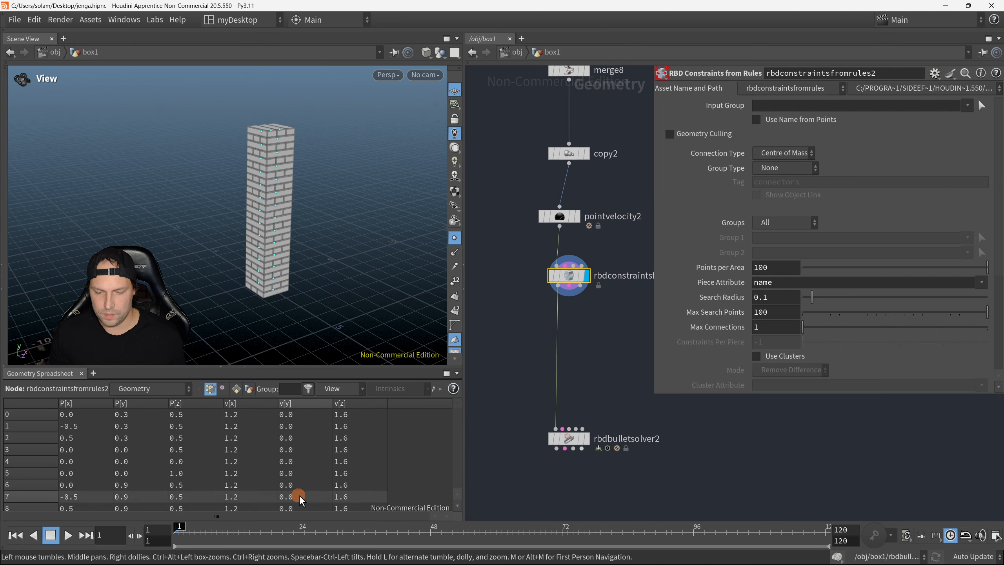
{"action": "scroll", "coordinate": [275, 156], "scroll_direction": "up", "scroll_amount": 2}
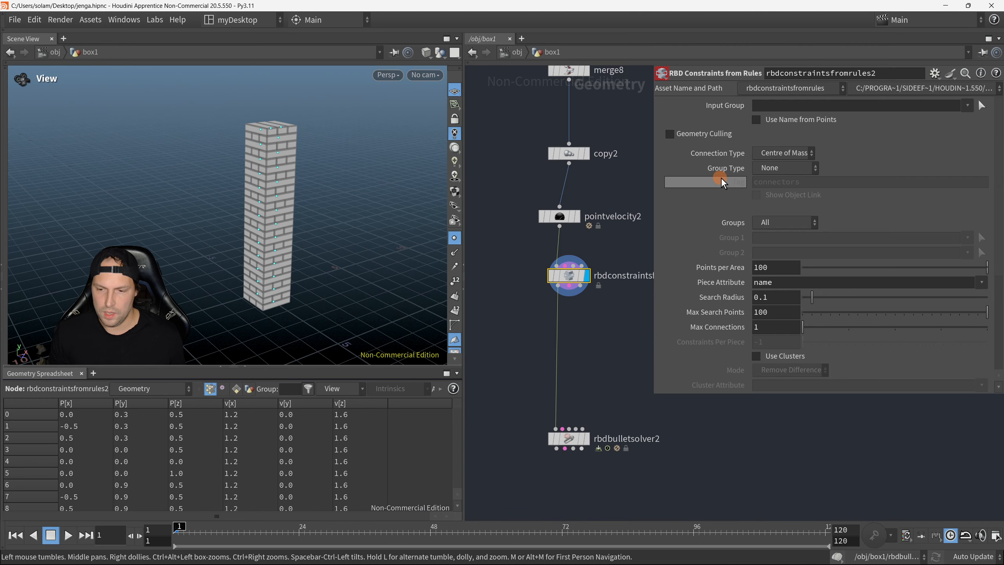
Step: Set the connection type of rbdconstraintsfromrules2 to Hinges and hide its parameters
{"action": "left_click", "coordinate": [785, 153]}
{"action": "left_click", "coordinate": [772, 183]}
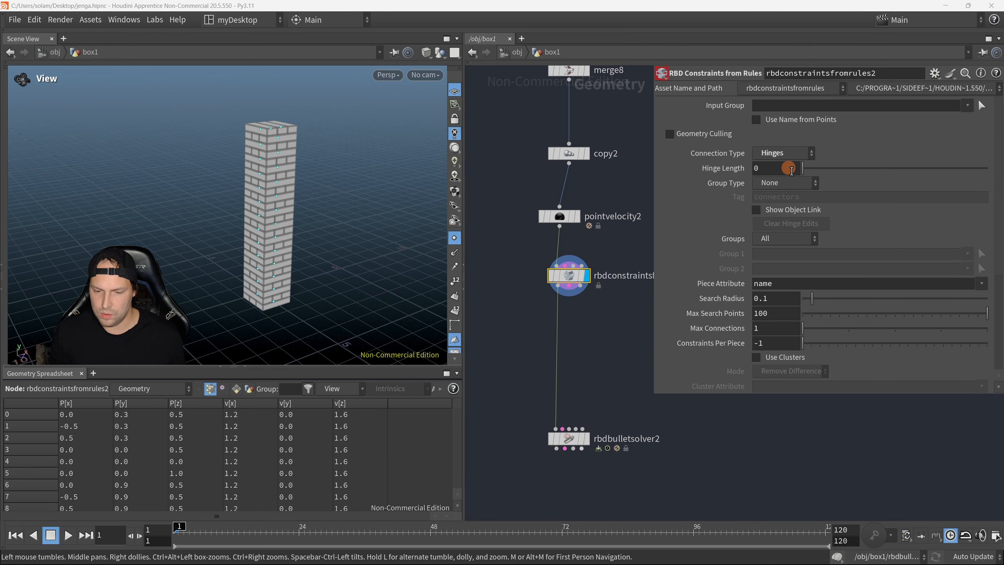
{"action": "scroll", "coordinate": [610, 256], "scroll_direction": "down", "scroll_amount": 5}
{"action": "key", "text": "p"}
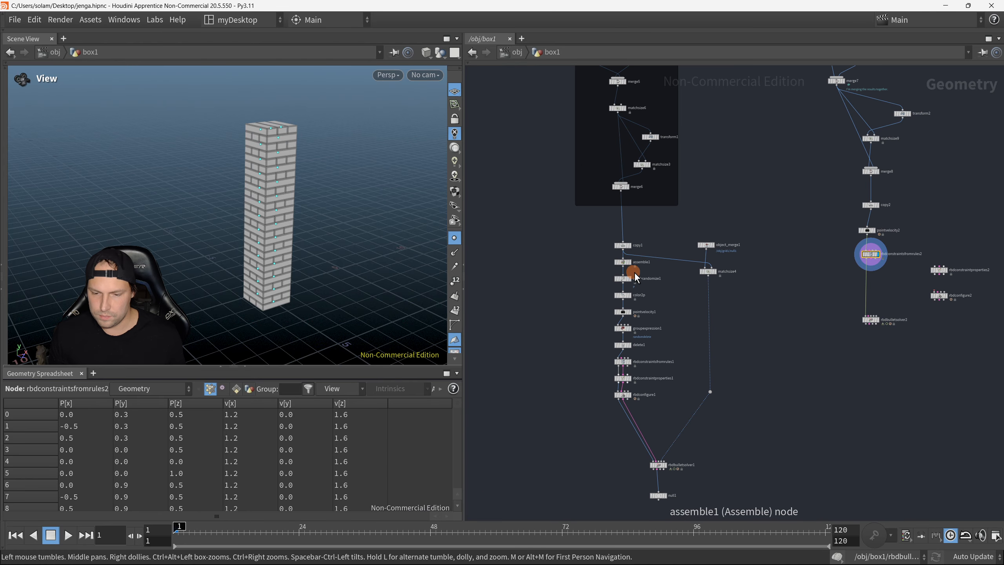
Step: Move rbdconstraintsfromrules2 so it sits directly beneath pointvelocity2
{"action": "scroll", "coordinate": [632, 272], "scroll_direction": "up", "scroll_amount": 3}
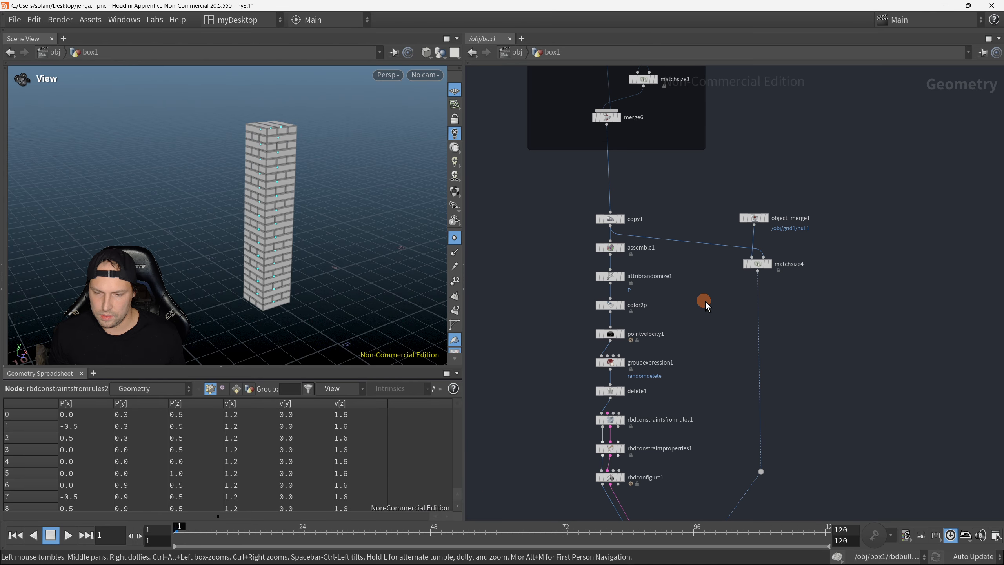
{"action": "middle_click_drag", "start_coordinate": [726, 305], "coordinate": [427, 303]}
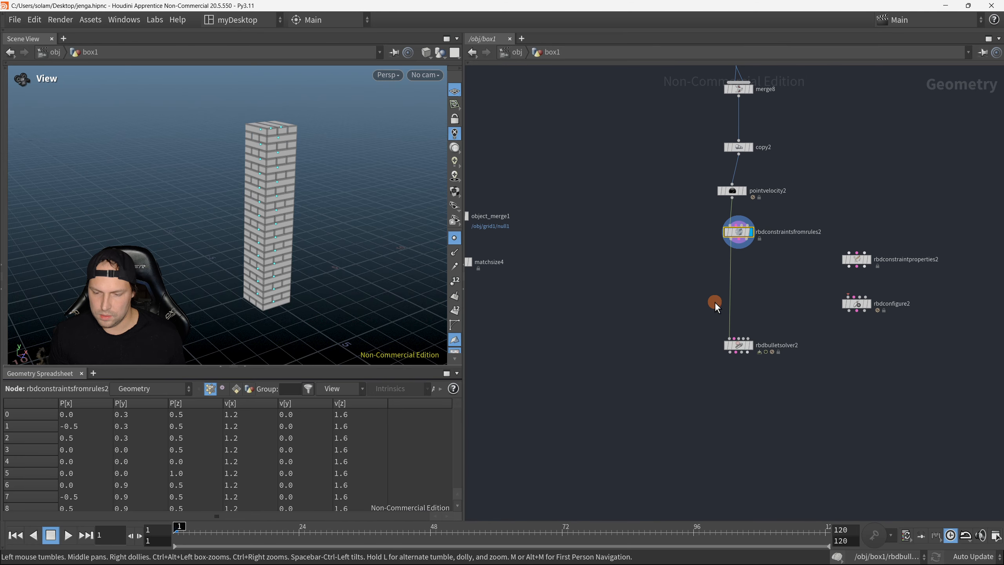
{"action": "middle_click_drag", "start_coordinate": [747, 298], "coordinate": [651, 336]}
{"action": "scroll", "coordinate": [654, 281], "scroll_direction": "up", "scroll_amount": 1}
{"action": "middle_click_drag", "start_coordinate": [653, 242], "coordinate": [658, 309]}
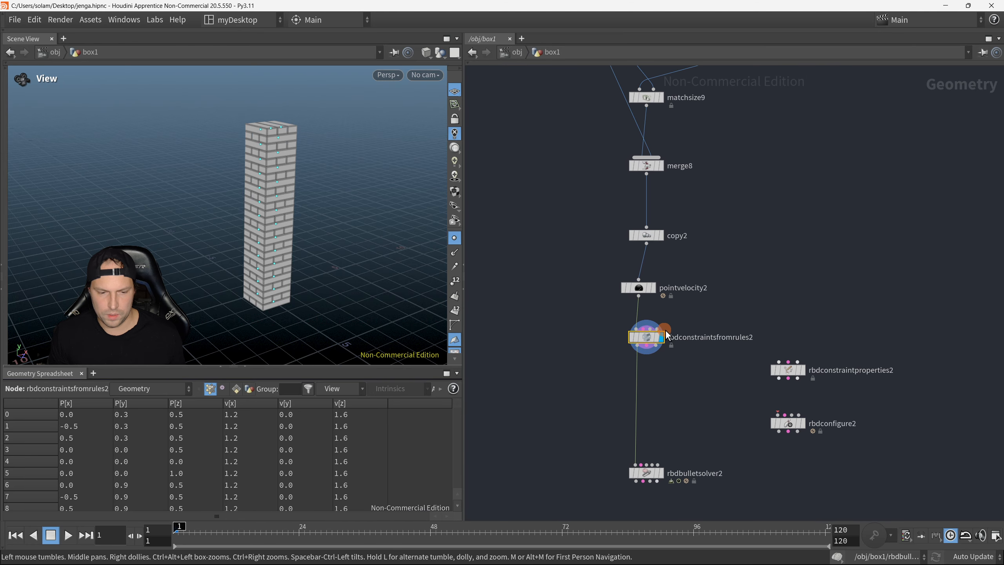
{"action": "scroll", "coordinate": [651, 334], "scroll_direction": "up", "scroll_amount": 1}
{"action": "mouse_move", "coordinate": [647, 339]}
{"action": "left_mouse_down"}
{"action": "mouse_move", "coordinate": [627, 341]}
{"action": "mouse_move", "coordinate": [643, 340]}
{"action": "left_mouse_up"}
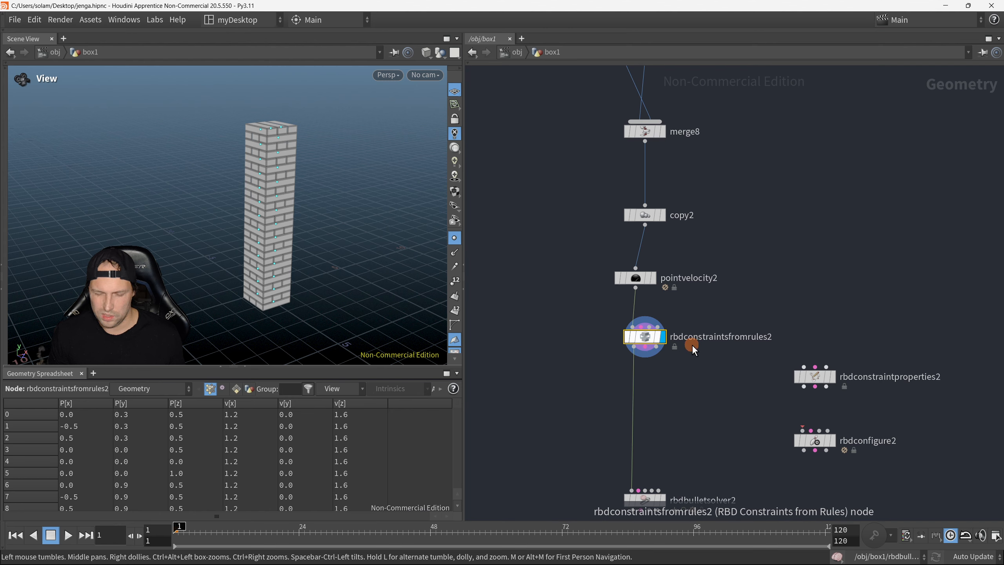
{"action": "middle_click_drag", "start_coordinate": [719, 356], "coordinate": [710, 318]}
{"action": "middle_click_drag", "start_coordinate": [663, 289], "coordinate": [647, 369]}
{"action": "left_click_drag", "start_coordinate": [627, 378], "coordinate": [610, 405]}
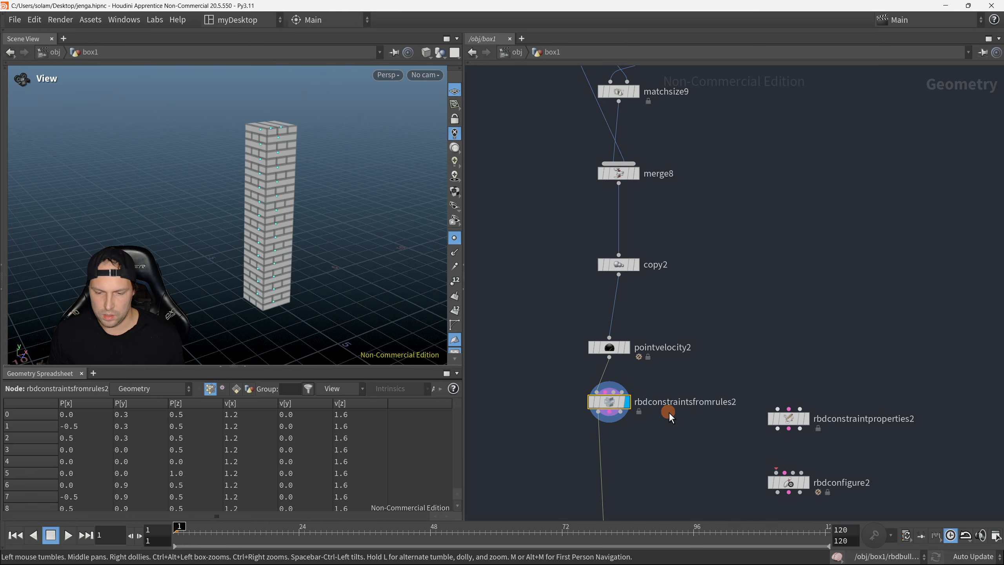
{"action": "middle_click_drag", "start_coordinate": [669, 413], "coordinate": [655, 352]}
Step: Show the parameters of rbdconstraintsfromrules2 and set its connection type to Surface Points
{"action": "key", "text": "p"}
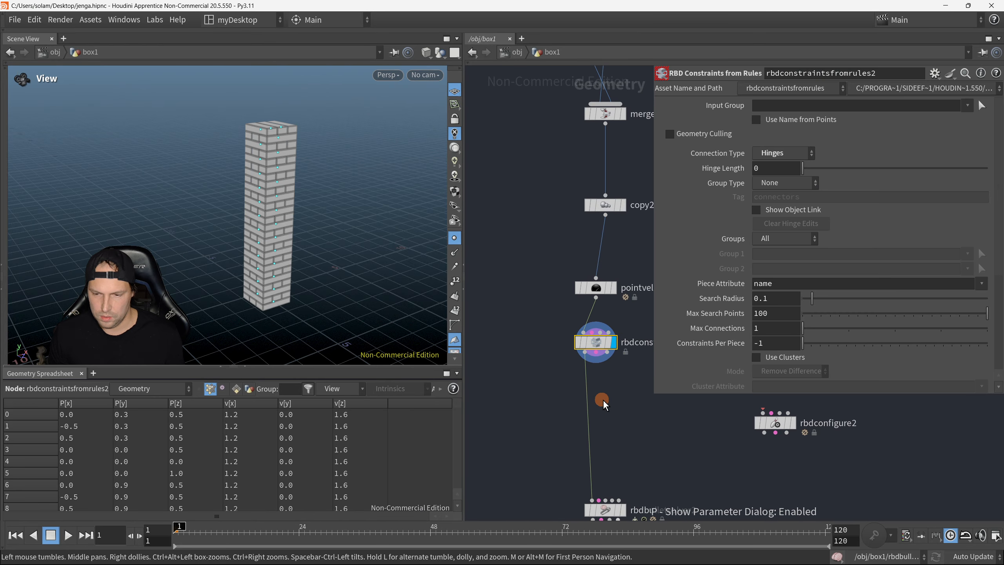
{"action": "scroll", "coordinate": [603, 406], "scroll_direction": "down", "scroll_amount": 3}
{"action": "left_click", "coordinate": [806, 152]}
{"action": "left_click", "coordinate": [804, 173]}
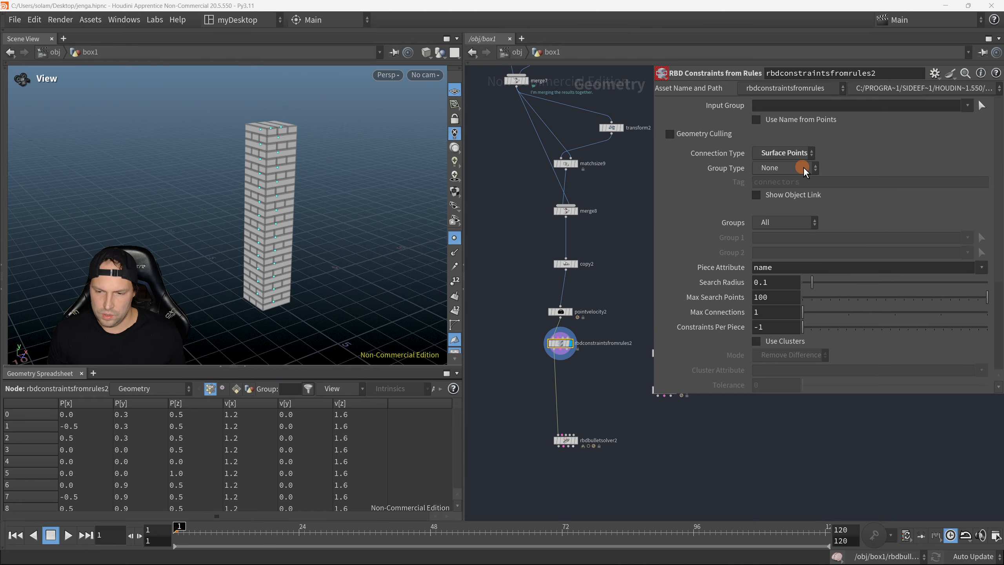
Step: Attach a Null node to the second output of rbdconstraintsfromrules2 and display it
{"action": "left_click_drag", "start_coordinate": [561, 345], "coordinate": [632, 411]}
{"action": "key", "text": "Tab"}
{"action": "left_click", "coordinate": [586, 381]}
{"action": "key", "text": "Tab"}
{"action": "left_click", "coordinate": [545, 380]}
{"action": "type", "text": "null"}
{"action": "key", "text": "Return"}
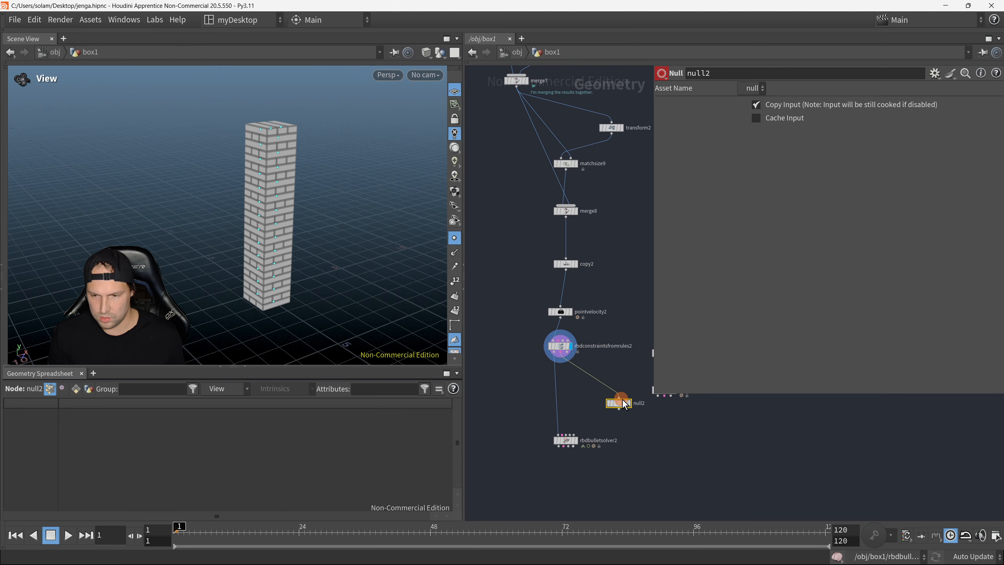
{"action": "left_click", "coordinate": [629, 403]}
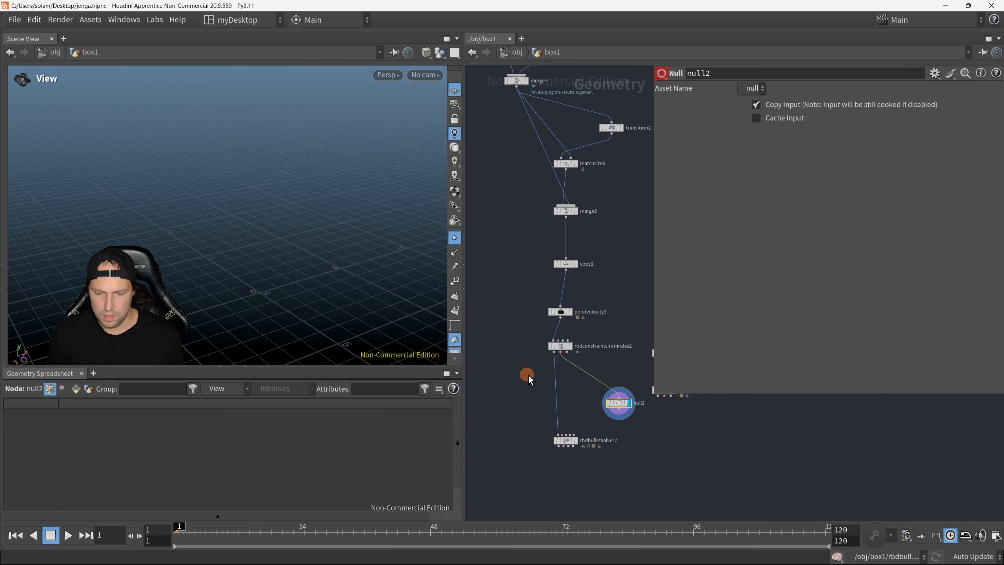
Step: Switch the display between null2 and rbdconstraintsfromrules2 to compare their outputs
{"action": "left_click", "coordinate": [596, 353]}
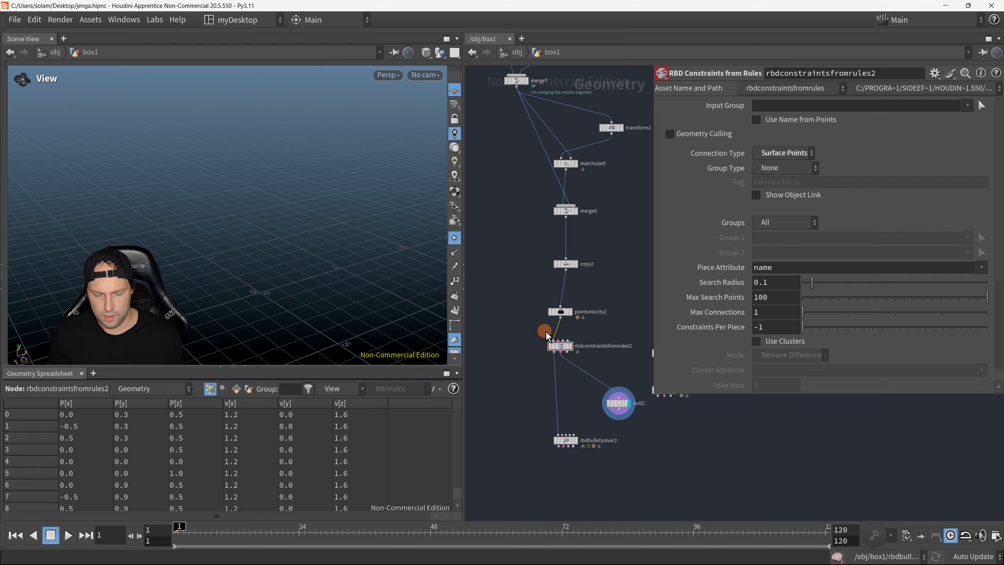
{"action": "key", "text": "y"}
{"action": "left_click_drag", "start_coordinate": [544, 333], "coordinate": [590, 369]}
{"action": "scroll", "coordinate": [555, 329], "scroll_direction": "up", "scroll_amount": 3}
{"action": "key", "text": "r"}
{"action": "left_click_drag", "start_coordinate": [622, 406], "coordinate": [667, 454]}
{"action": "left_click_drag", "start_coordinate": [554, 344], "coordinate": [612, 368]}
{"action": "key", "text": "r"}
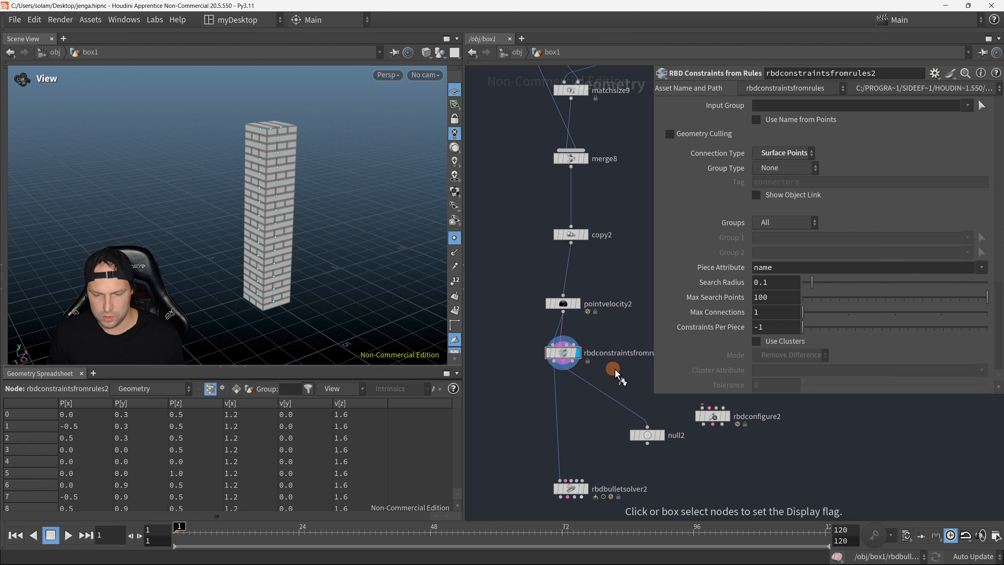
Step: Disconnect pointvelocity2 from rbdconstraintsfromrules2 and hide the parameters
{"action": "key", "text": "y"}
{"action": "left_click_drag", "start_coordinate": [547, 339], "coordinate": [603, 343]}
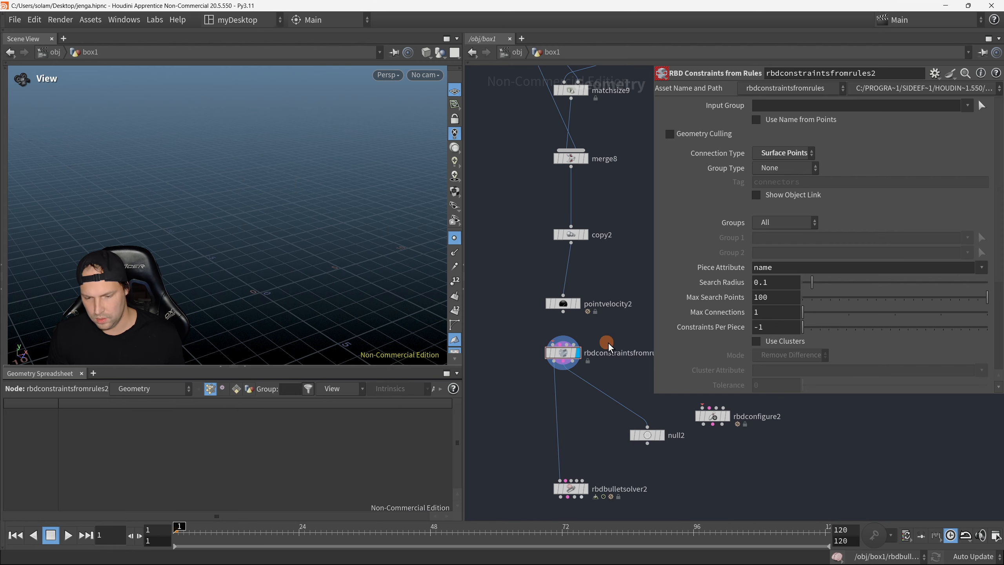
{"action": "middle_click_drag", "start_coordinate": [533, 327], "coordinate": [798, 322]}
{"action": "key", "text": "p"}
Step: Display rbdconstraintsfromrules1 in the original tower chain and examine its constraints and parameter values
{"action": "scroll", "coordinate": [754, 318], "scroll_direction": "down", "scroll_amount": 1}
{"action": "scroll", "coordinate": [798, 323], "scroll_direction": "down", "scroll_amount": 3}
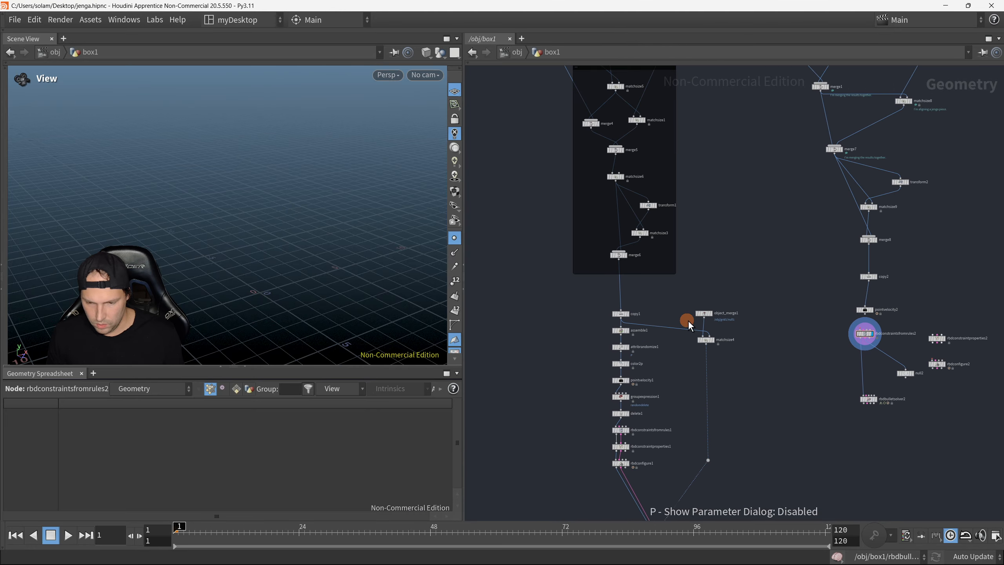
{"action": "scroll", "coordinate": [636, 334], "scroll_direction": "up", "scroll_amount": 4}
{"action": "middle_click_drag", "start_coordinate": [671, 376], "coordinate": [665, 264]}
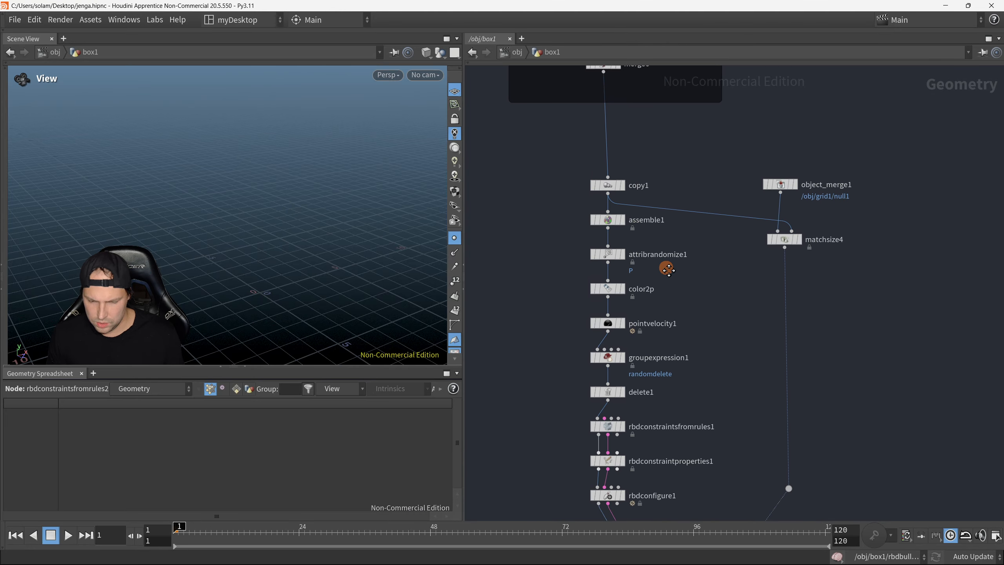
{"action": "scroll", "coordinate": [687, 335], "scroll_direction": "down", "scroll_amount": 2}
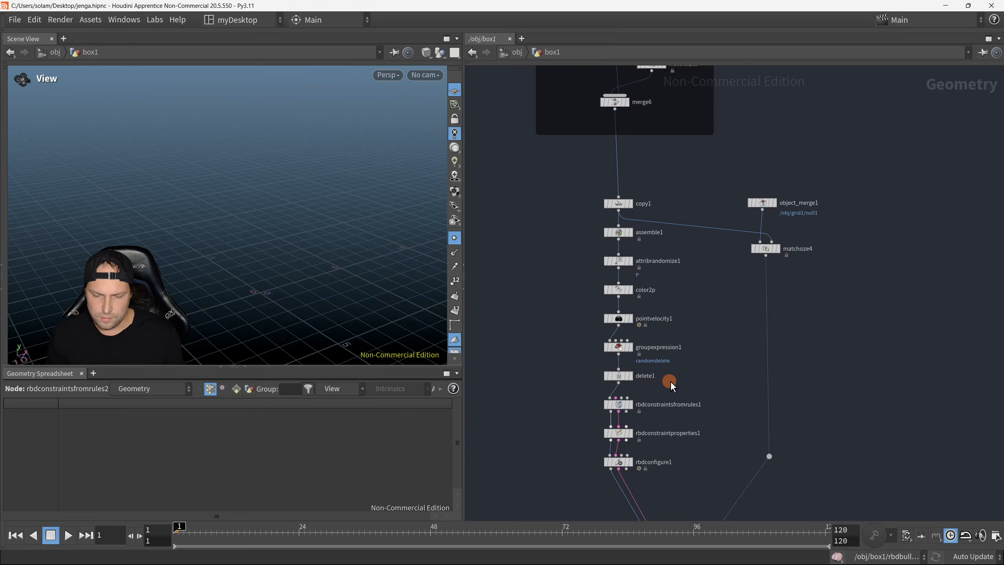
{"action": "left_click", "coordinate": [631, 404]}
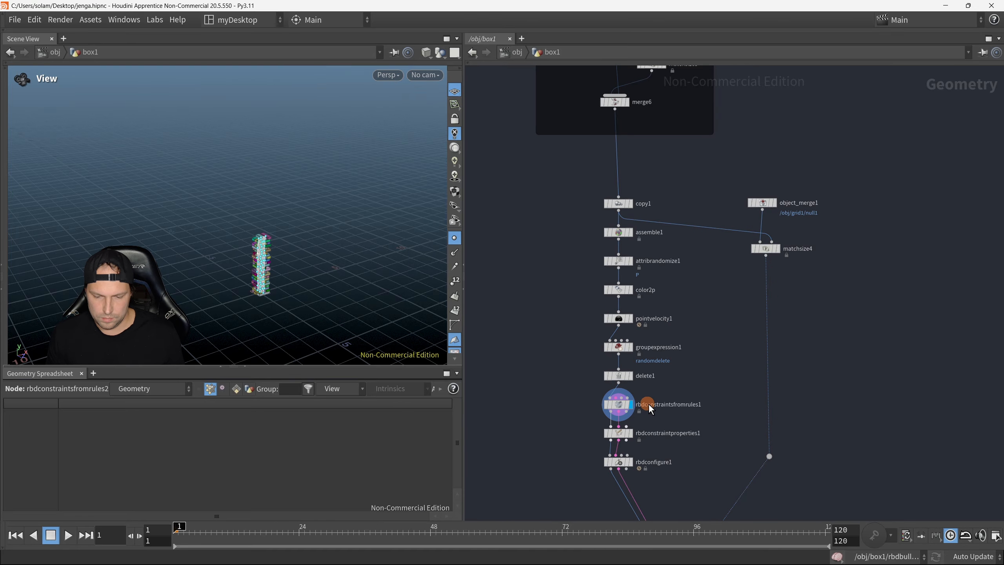
{"action": "scroll", "coordinate": [243, 259], "scroll_direction": "up", "scroll_amount": 5}
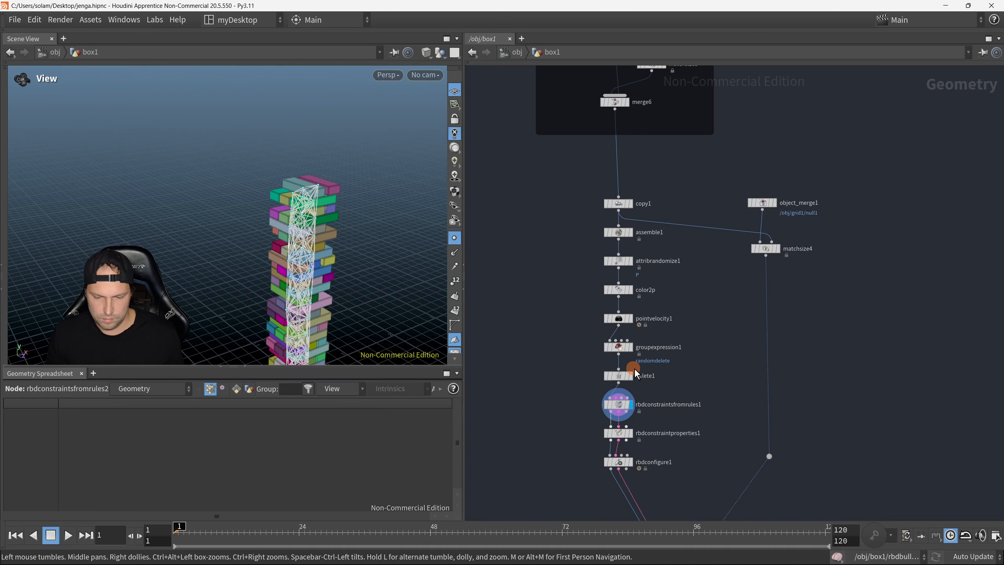
{"action": "left_click_drag", "start_coordinate": [590, 404], "coordinate": [671, 417]}
{"action": "key", "text": "p"}
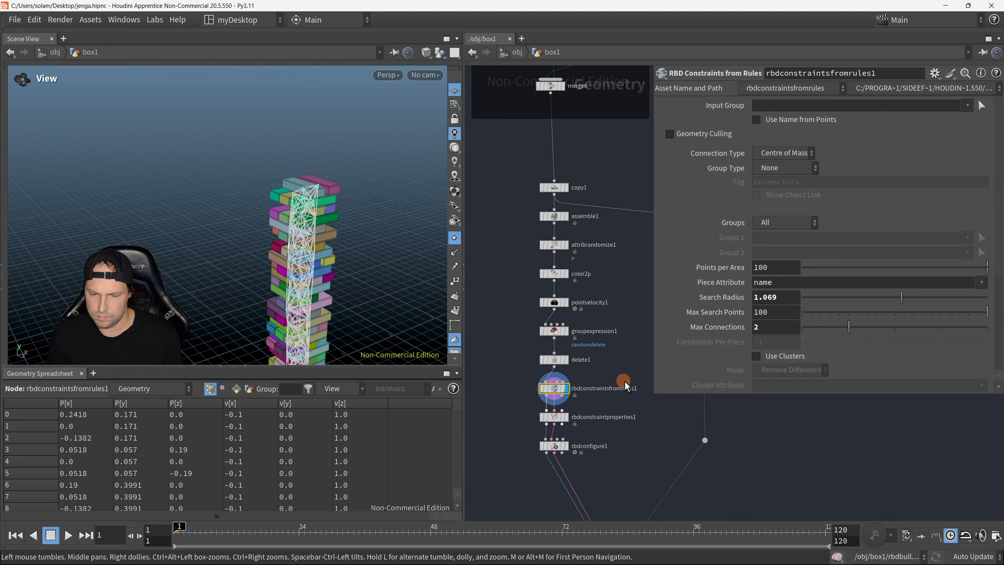
{"action": "key", "text": "p"}
Step: Reconnect the output of pointvelocity2 to the first input of rbdconstraintsfromrules2
{"action": "middle_click_drag", "start_coordinate": [708, 357], "coordinate": [623, 436]}
{"action": "left_click", "coordinate": [638, 330]}
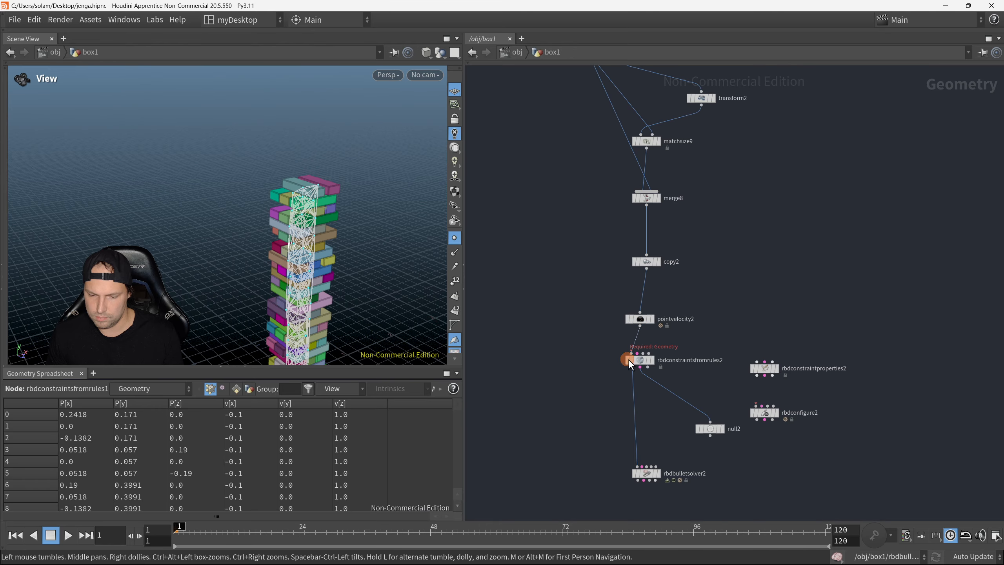
{"action": "left_click", "coordinate": [633, 361]}
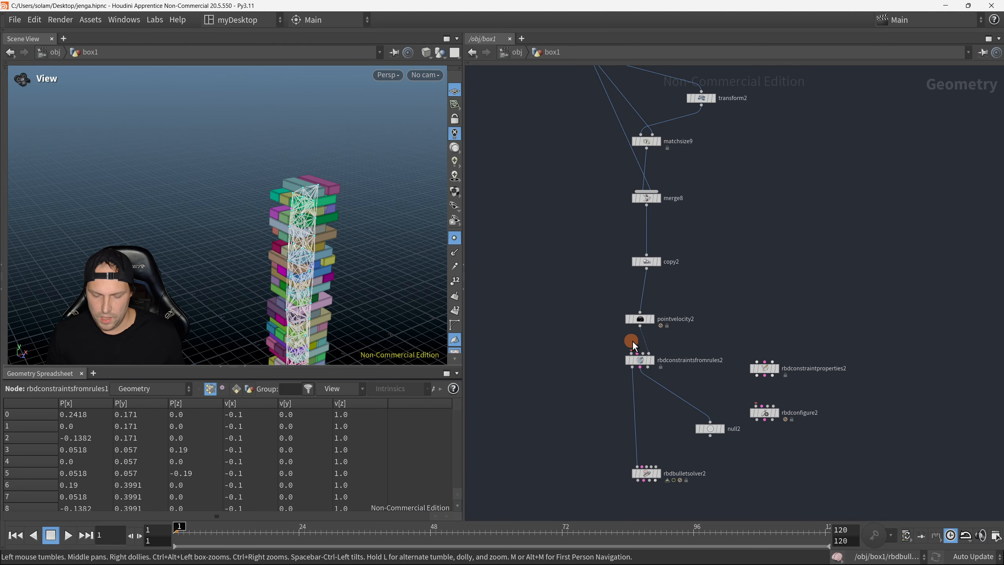
{"action": "key", "text": "y"}
{"action": "left_click_drag", "start_coordinate": [633, 342], "coordinate": [685, 338]}
{"action": "left_click", "coordinate": [640, 329]}
{"action": "left_click", "coordinate": [631, 354]}
Step: Move copy2 closer to merge8 and insert an Assemble node between copy2 and pointvelocity2
{"action": "middle_click_drag", "start_coordinate": [693, 300], "coordinate": [692, 334]}
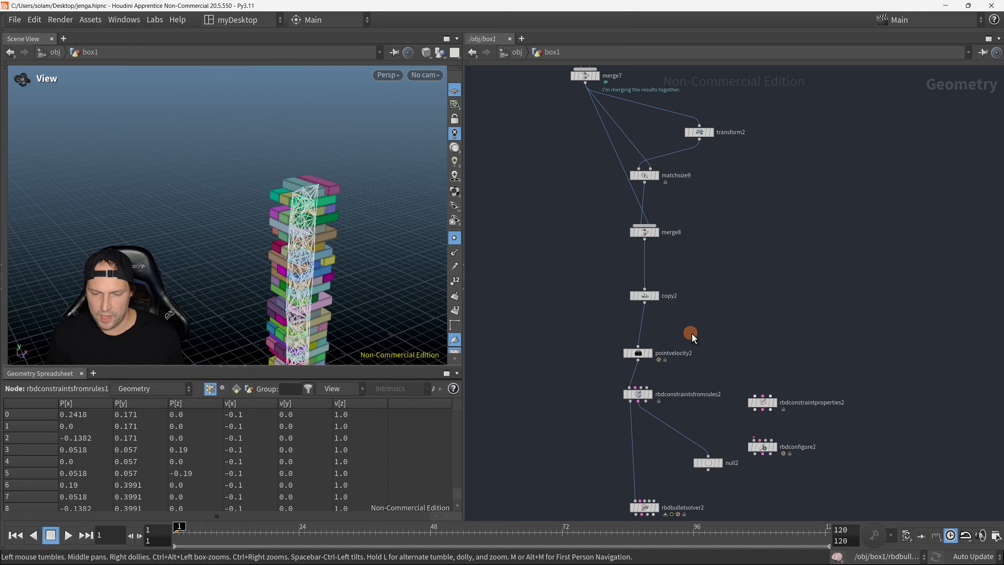
{"action": "left_click_drag", "start_coordinate": [648, 297], "coordinate": [652, 263]}
{"action": "key", "text": "Tab"}
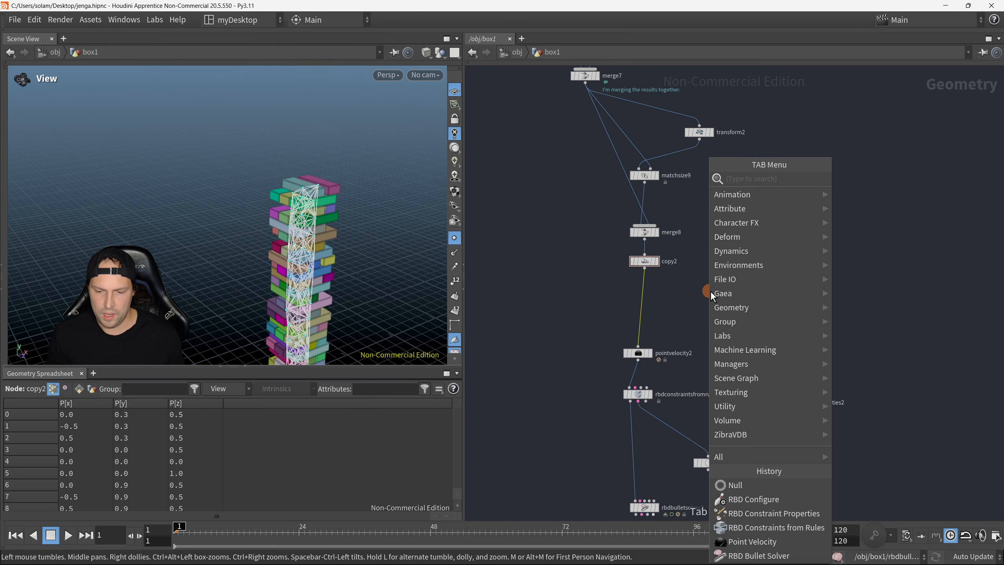
{"action": "type", "text": "assem"}
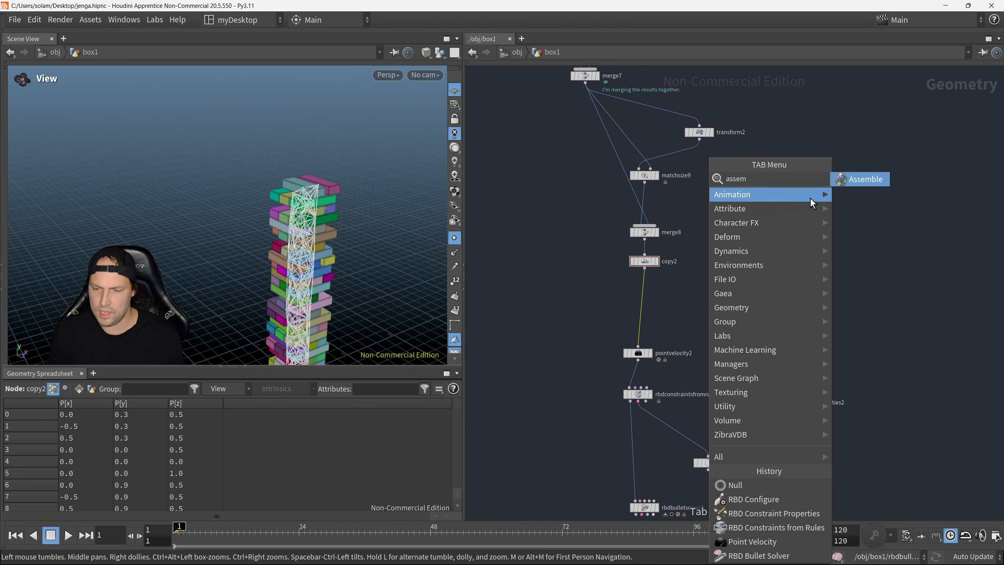
{"action": "left_click", "coordinate": [860, 179]}
{"action": "left_click_drag", "start_coordinate": [642, 298], "coordinate": [625, 292]}
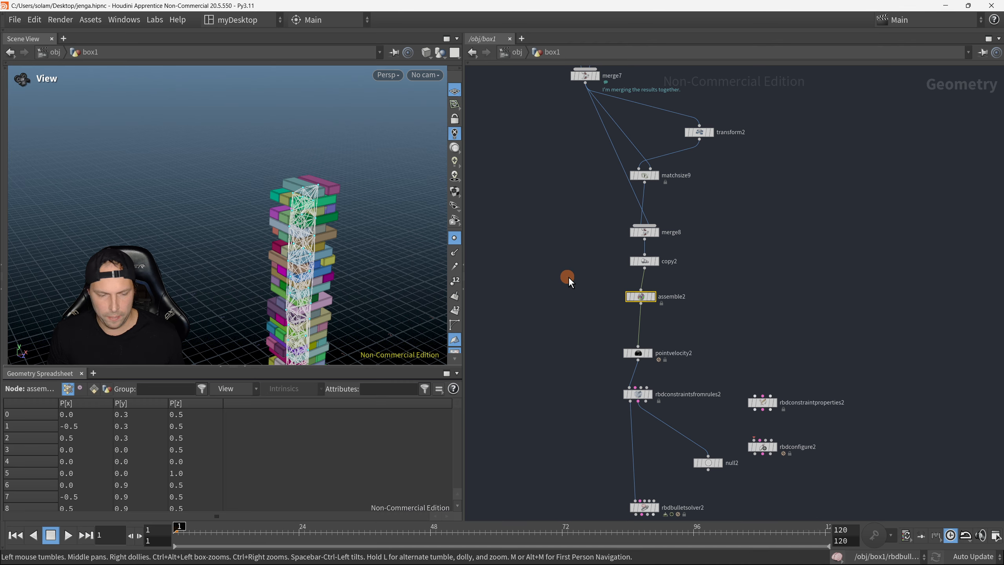
Step: Display copy2 and inspect its stacked blocks in the viewport
{"action": "left_click", "coordinate": [656, 262]}
{"action": "mouse_move", "coordinate": [374, 212]}
{"action": "right_mouse_down"}
{"action": "mouse_move", "coordinate": [347, 172]}
{"action": "mouse_move", "coordinate": [365, 215]}
{"action": "right_mouse_up"}
{"action": "middle_click_drag", "start_coordinate": [365, 215], "coordinate": [329, 227]}
{"action": "right_click_drag", "start_coordinate": [330, 227], "coordinate": [352, 212]}
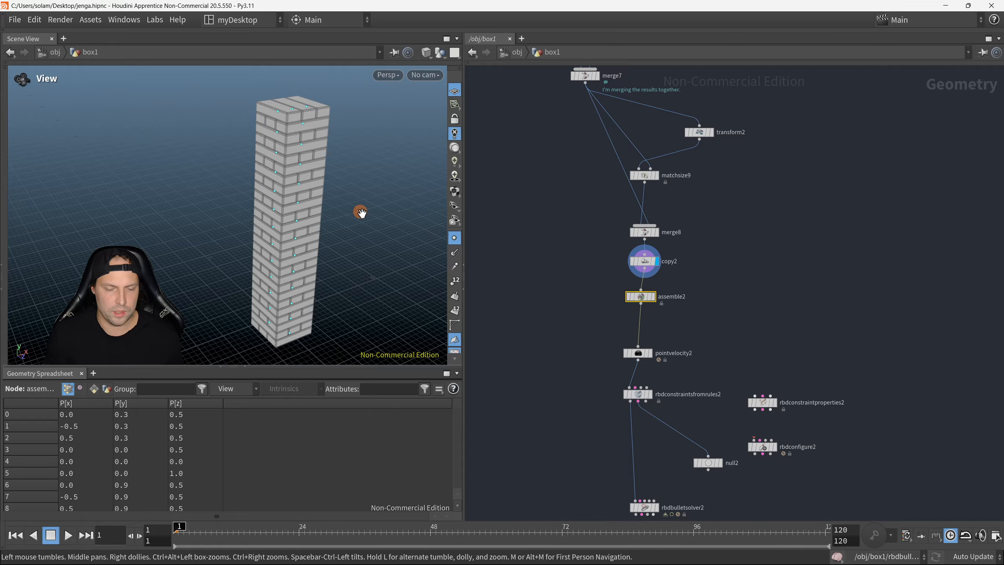
{"action": "mouse_move", "coordinate": [341, 178]}
{"action": "left_mouse_down"}
{"action": "mouse_move", "coordinate": [359, 146]}
{"action": "mouse_move", "coordinate": [309, 177]}
{"action": "mouse_move", "coordinate": [342, 190]}
{"action": "left_mouse_up"}
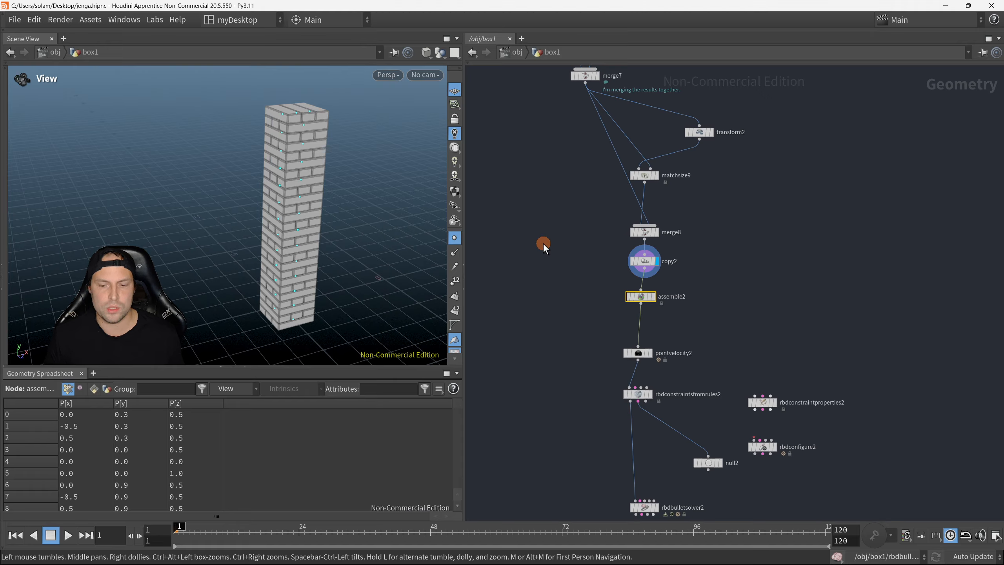
Step: Examine the parameters of assemble2 and its primitive name attribute in the Geometry Spreadsheet
{"action": "key", "text": "p"}
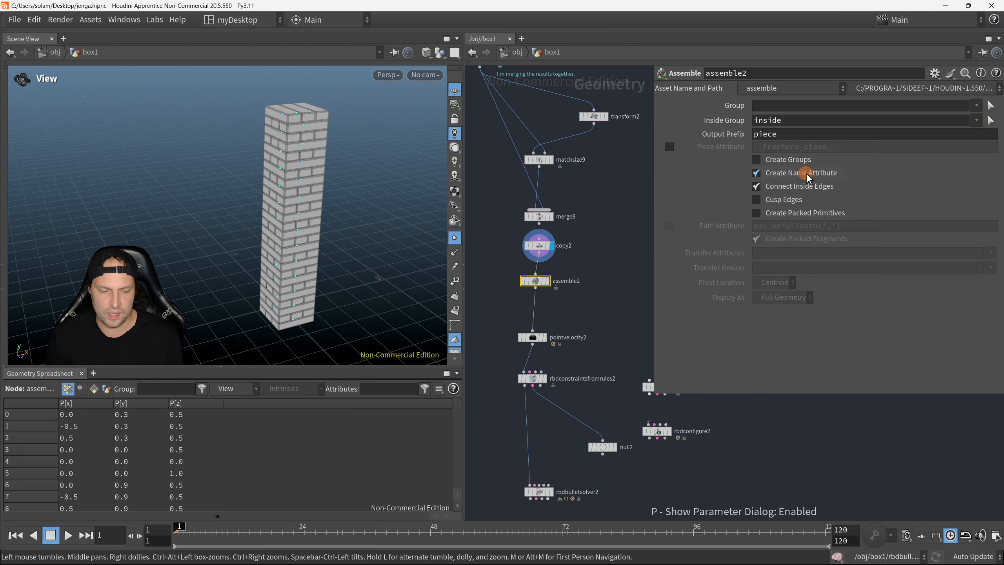
{"action": "left_click", "coordinate": [94, 389]}
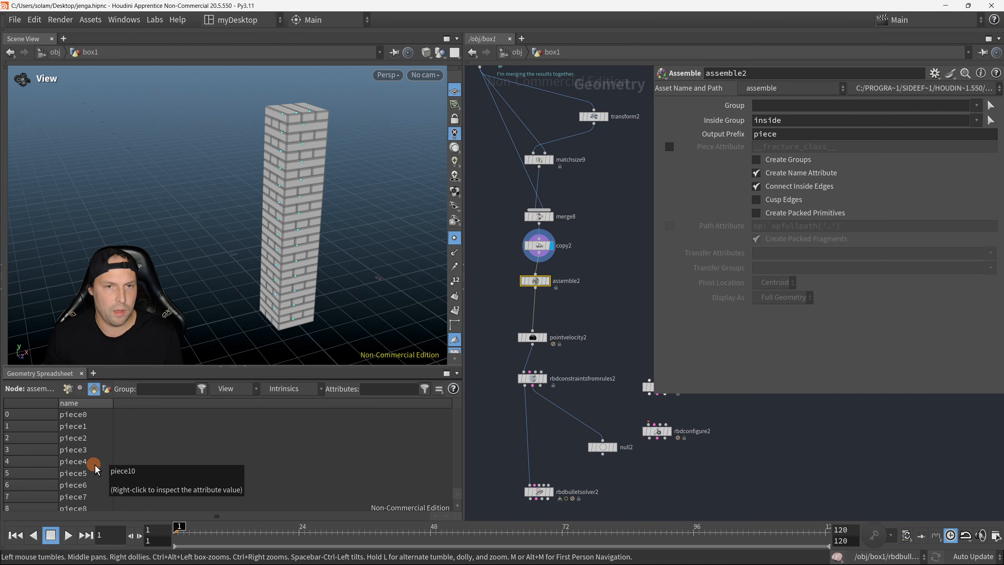
{"action": "scroll", "coordinate": [552, 415], "scroll_direction": "up", "scroll_amount": 1}
{"action": "key", "text": "p"}
Step: Delete the null2 node from below rbdconstraintsfromrules2
{"action": "scroll", "coordinate": [583, 365], "scroll_direction": "down", "scroll_amount": 1}
{"action": "scroll", "coordinate": [615, 415], "scroll_direction": "up", "scroll_amount": 1}
{"action": "middle_click_drag", "start_coordinate": [634, 415], "coordinate": [694, 392]}
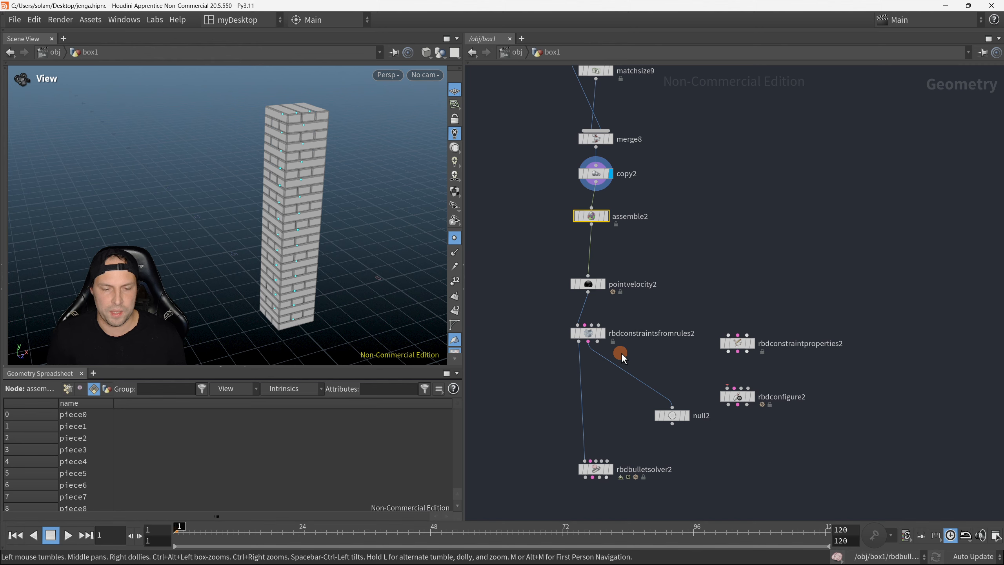
{"action": "scroll", "coordinate": [622, 353], "scroll_direction": "up", "scroll_amount": 2}
{"action": "scroll", "coordinate": [615, 275], "scroll_direction": "down", "scroll_amount": 2}
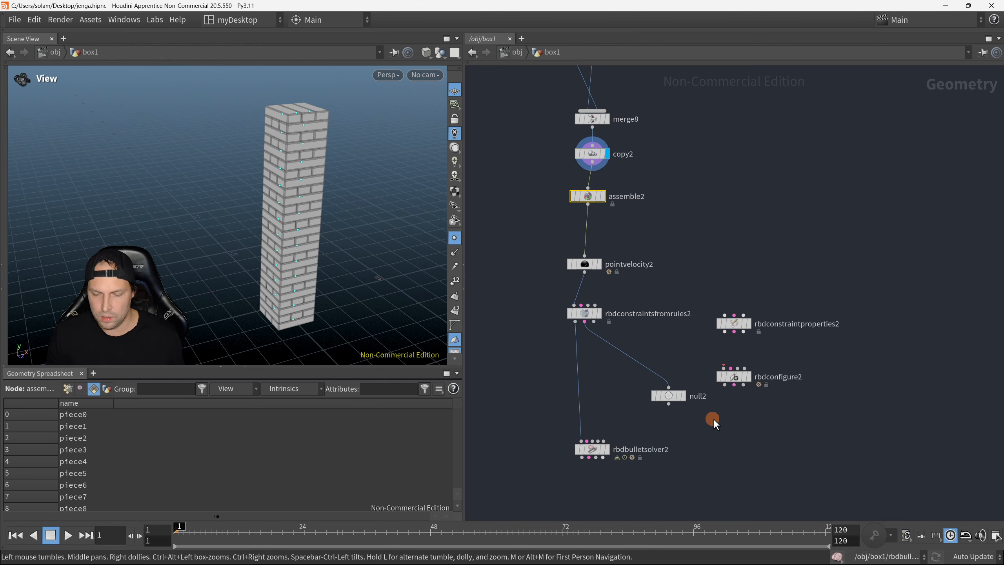
{"action": "left_click", "coordinate": [678, 394]}
{"action": "key", "text": "alt+x"}
{"action": "middle_click_drag", "start_coordinate": [718, 317], "coordinate": [762, 380]}
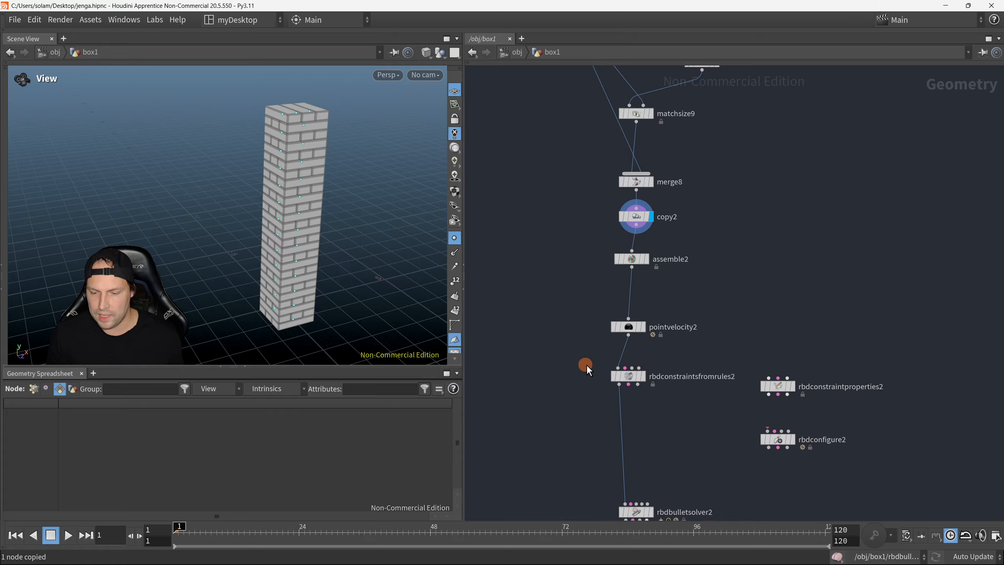
Step: Display rbdconstraintsfromrules2, set its Connection Type to Centre of Mass, and inspect the constraints in the tower
{"action": "left_click", "coordinate": [643, 376]}
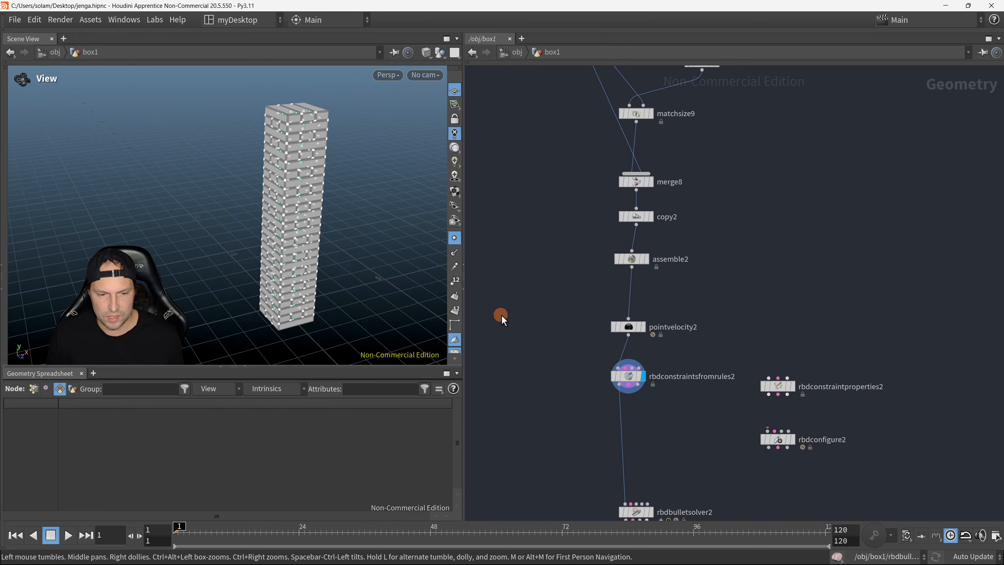
{"action": "key", "text": "p"}
{"action": "left_click", "coordinate": [568, 310]}
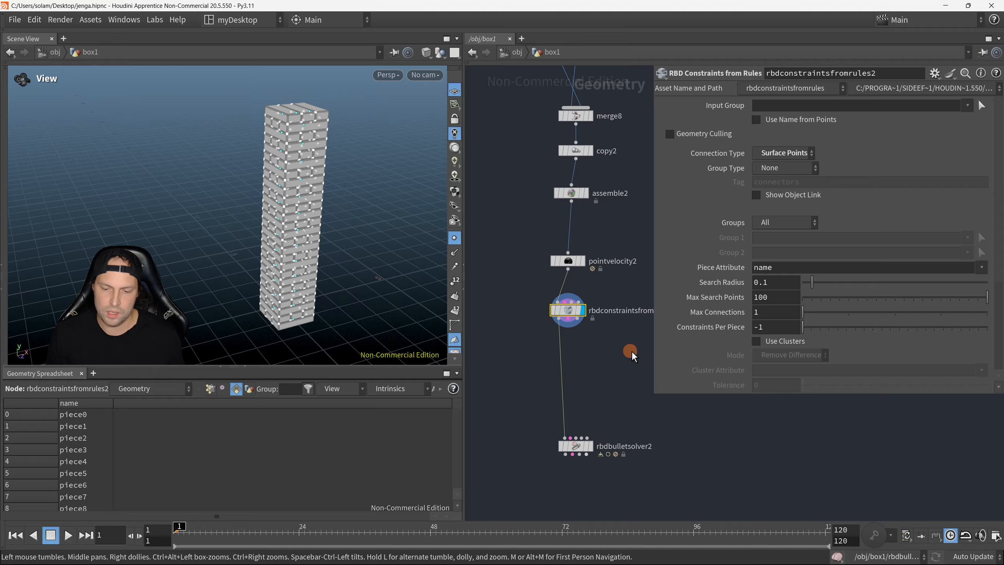
{"action": "middle_click_drag", "start_coordinate": [628, 347], "coordinate": [567, 370]}
{"action": "left_click", "coordinate": [788, 158]}
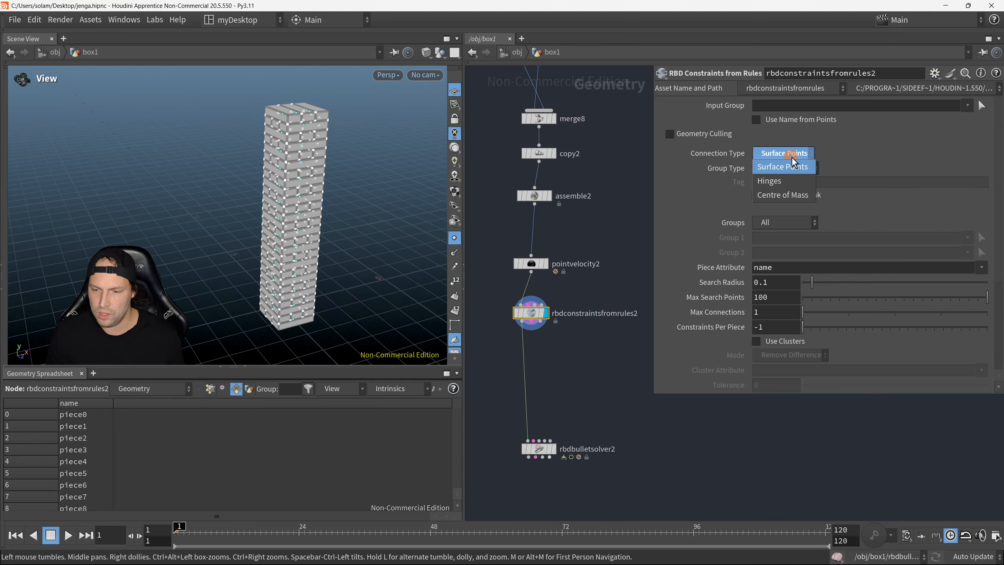
{"action": "left_click", "coordinate": [799, 195]}
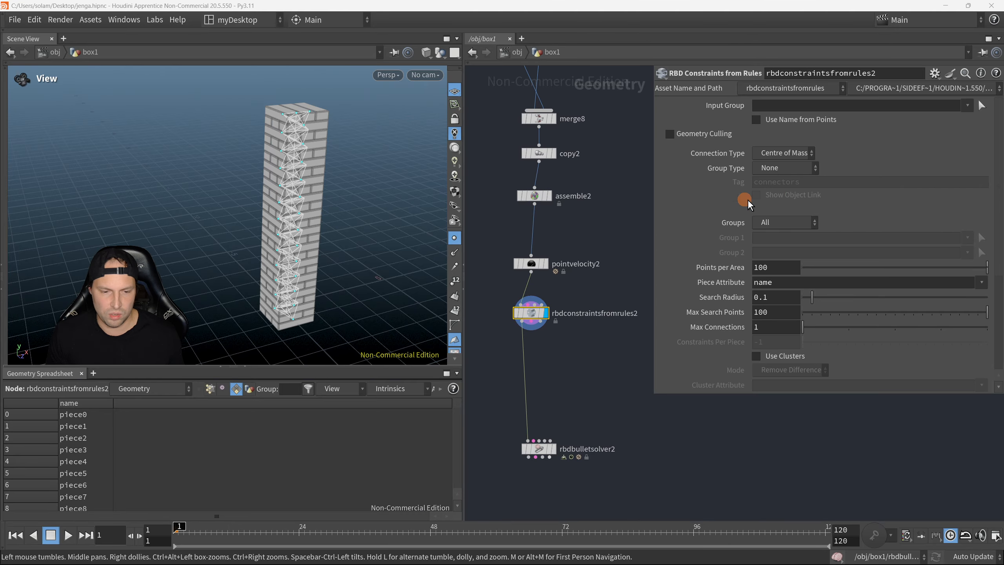
{"action": "scroll", "coordinate": [299, 186], "scroll_direction": "up", "scroll_amount": 5}
{"action": "left_click_drag", "start_coordinate": [302, 186], "coordinate": [242, 224]}
{"action": "scroll", "coordinate": [382, 194], "scroll_direction": "down", "scroll_amount": 5}
{"action": "key", "text": "p"}
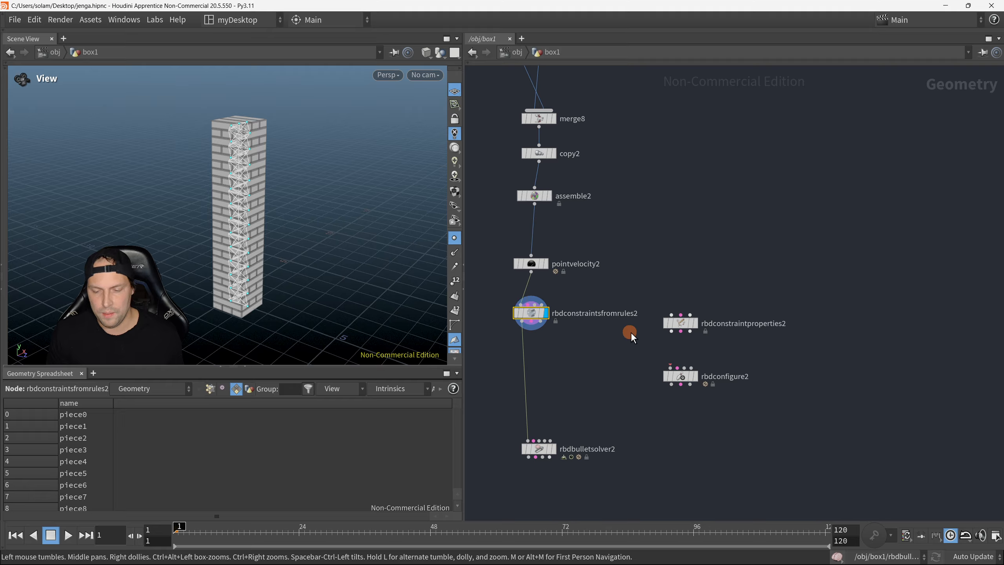
Step: Insert rbdconstraintproperties2 between rbdconstraintsfromrules2 and rbdbulletsolver2
{"action": "left_click", "coordinate": [706, 326]}
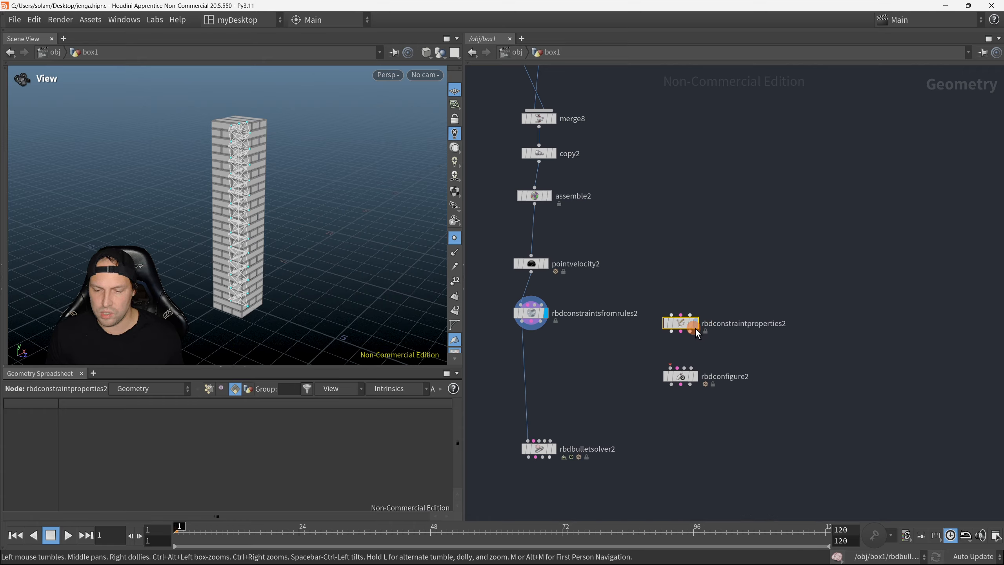
{"action": "left_click_drag", "start_coordinate": [696, 329], "coordinate": [533, 370]}
{"action": "middle_click_drag", "start_coordinate": [562, 395], "coordinate": [567, 363]}
Step: Set the glue strength of rbdconstraintproperties2 to 100
{"action": "key", "text": "p"}
{"action": "scroll", "coordinate": [601, 380], "scroll_direction": "down", "scroll_amount": 1}
{"action": "middle_click_drag", "start_coordinate": [620, 410], "coordinate": [581, 393]}
{"action": "scroll", "coordinate": [576, 390], "scroll_direction": "up", "scroll_amount": 1}
{"action": "scroll", "coordinate": [602, 311], "scroll_direction": "down", "scroll_amount": 1}
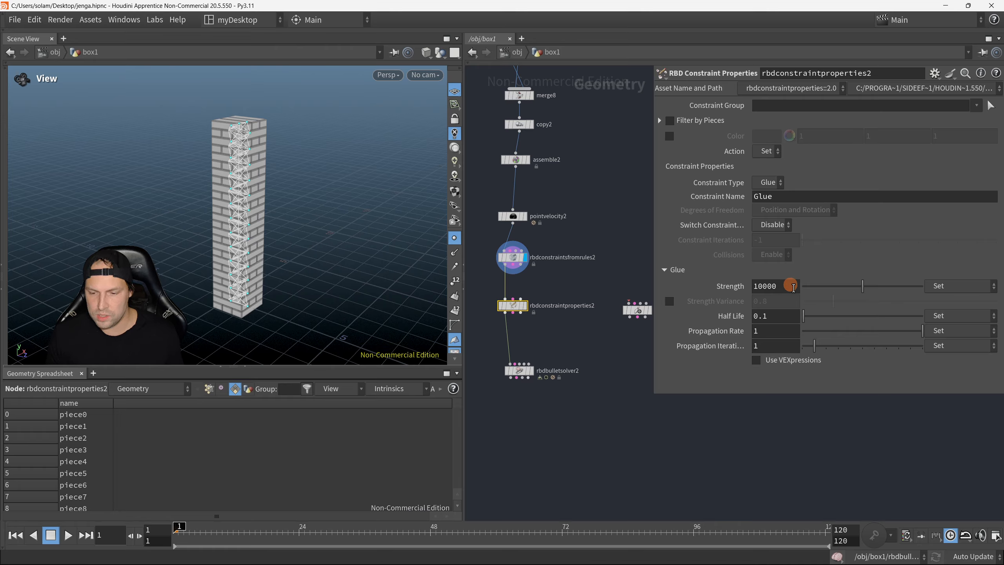
{"action": "left_click", "coordinate": [794, 287]}
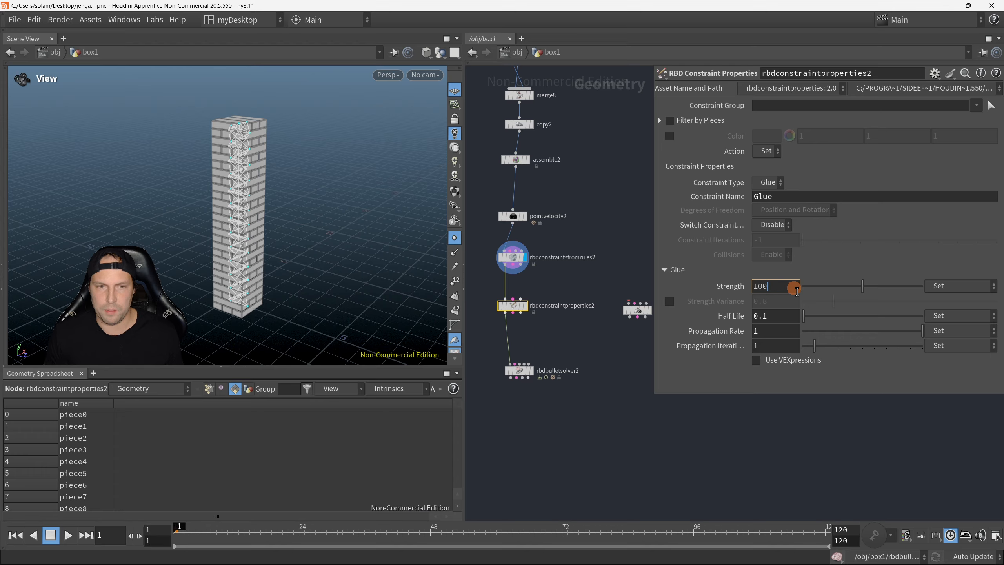
{"action": "key", "text": "Return"}
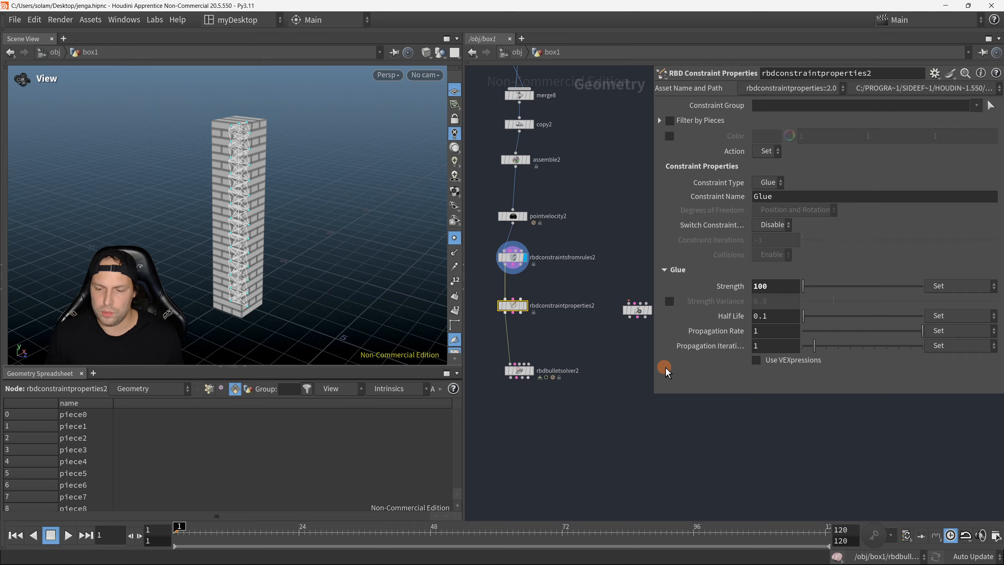
Step: Enable constraint switching on rbdconstraintproperties2 and set the Soft constraint's stiffness to 2
{"action": "left_click", "coordinate": [772, 225]}
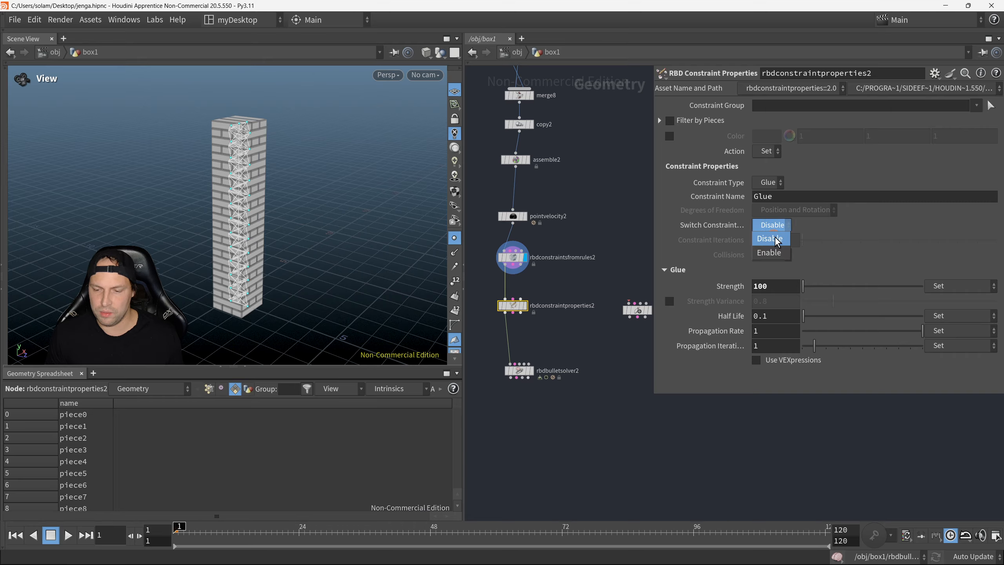
{"action": "left_click", "coordinate": [775, 252]}
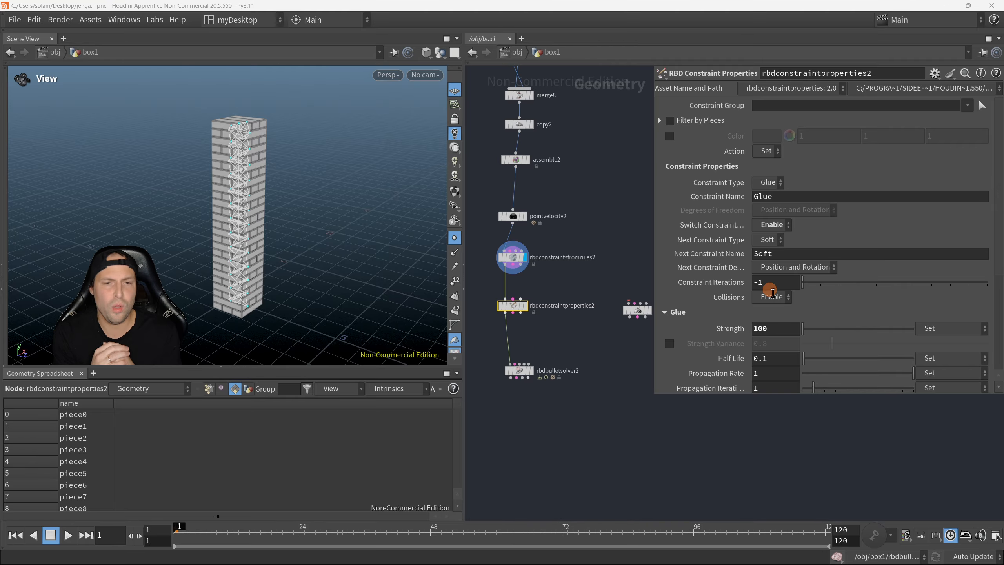
{"action": "scroll", "coordinate": [827, 334], "scroll_direction": "down", "scroll_amount": 1}
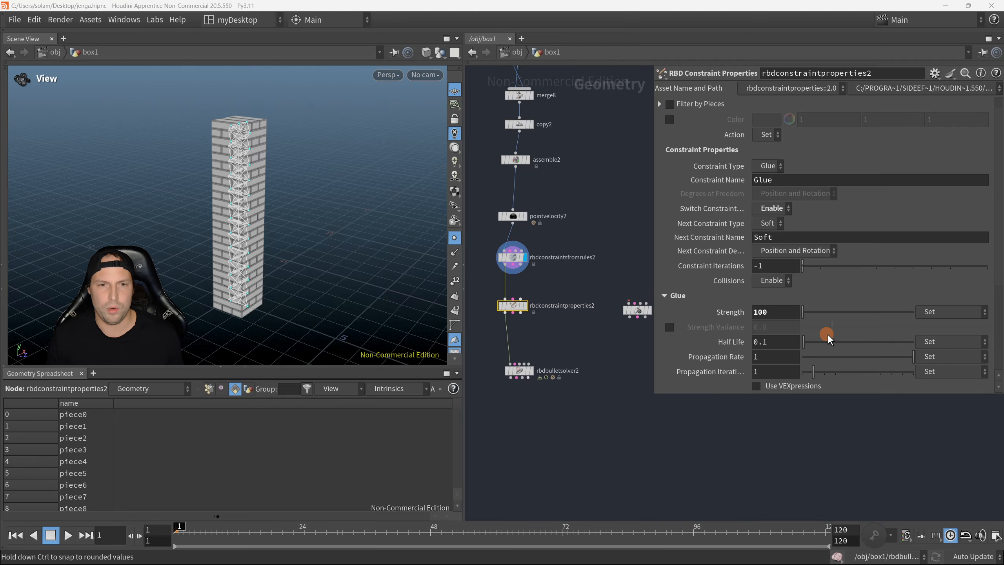
{"action": "scroll", "coordinate": [838, 336], "scroll_direction": "down", "scroll_amount": 2}
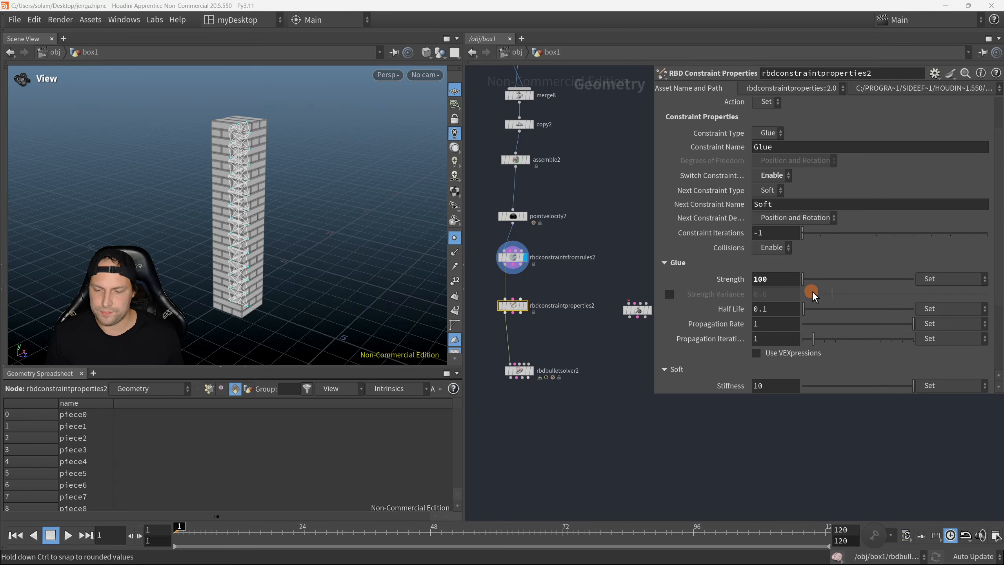
{"action": "scroll", "coordinate": [816, 270], "scroll_direction": "down", "scroll_amount": 3}
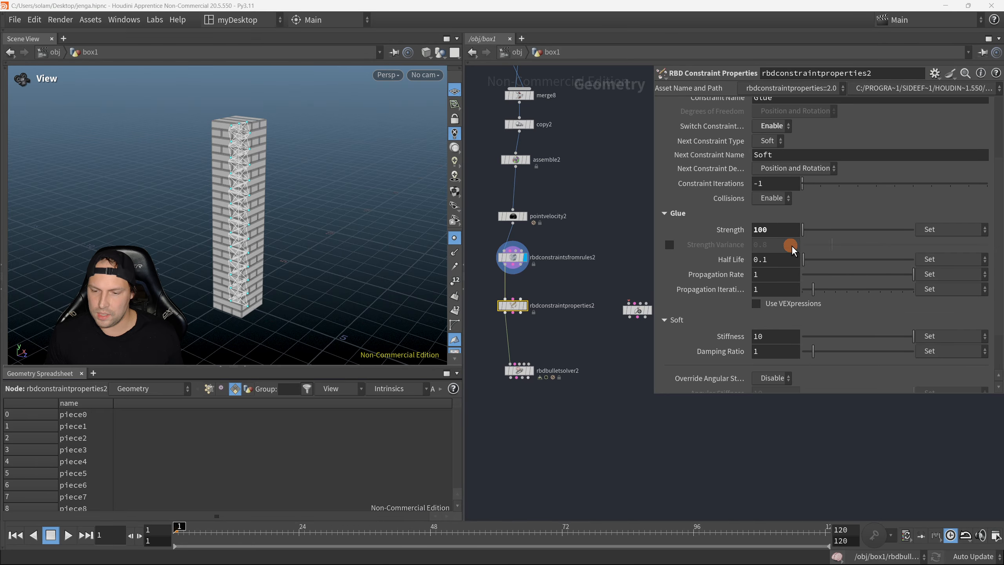
{"action": "scroll", "coordinate": [789, 241], "scroll_direction": "down", "scroll_amount": 3}
{"action": "left_click_drag", "start_coordinate": [756, 281], "coordinate": [800, 289]}
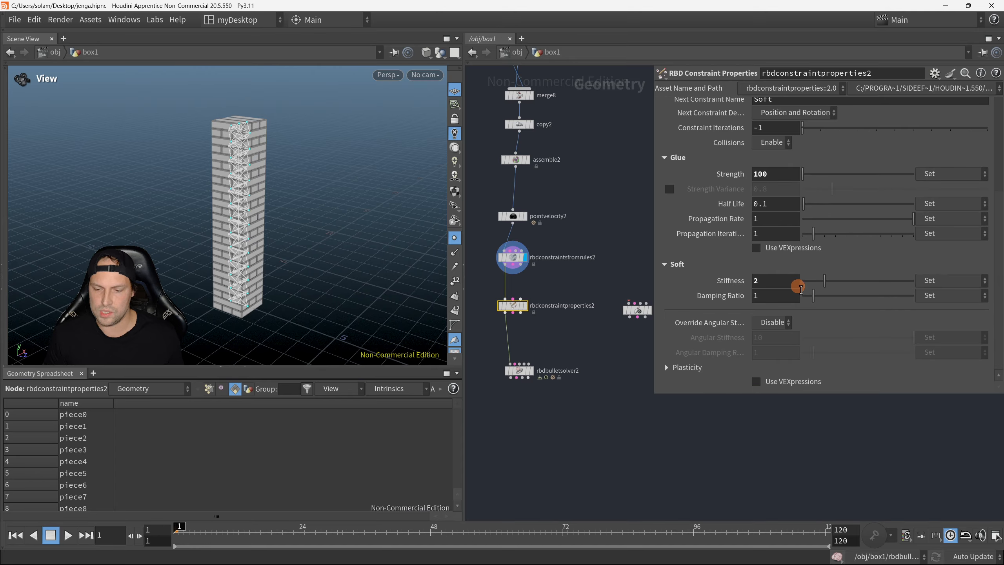
{"action": "middle_click_drag", "start_coordinate": [594, 332], "coordinate": [605, 329]}
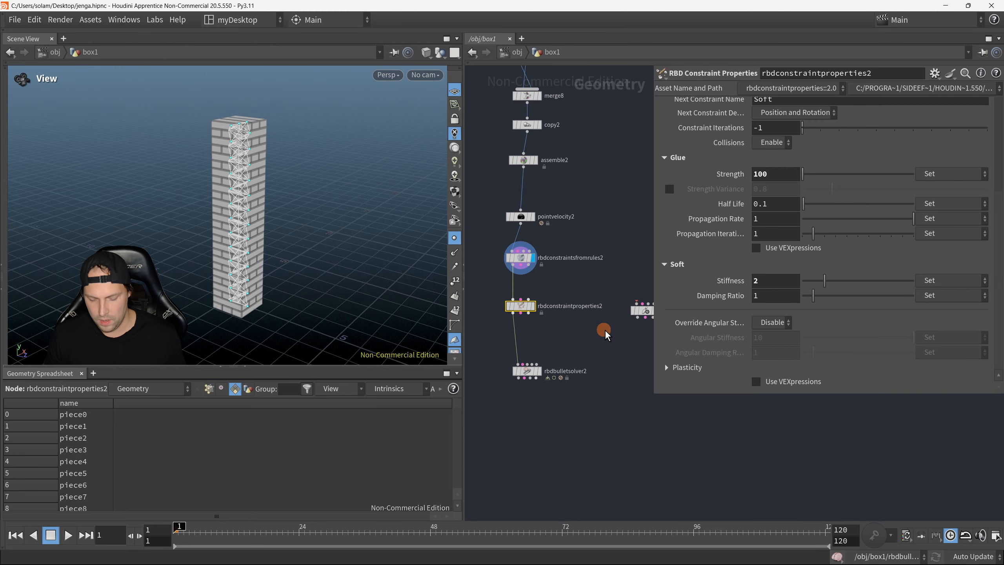
{"action": "key", "text": "p"}
Step: Display rbdbulletsolver2 and set the constraint names of its first break threshold to Soft Glue
{"action": "middle_click_drag", "start_coordinate": [606, 386], "coordinate": [651, 381]}
{"action": "scroll", "coordinate": [651, 380], "scroll_direction": "down", "scroll_amount": 1}
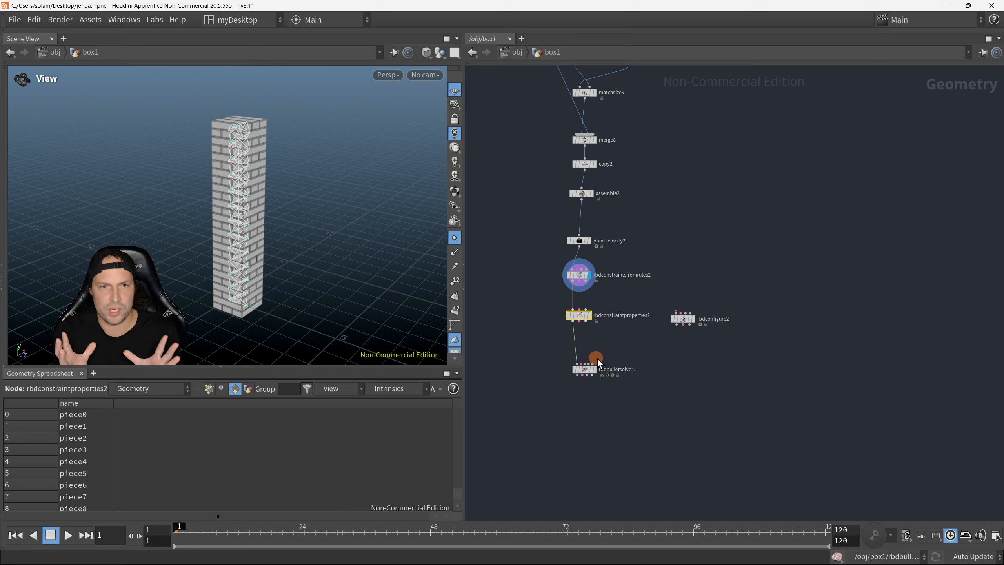
{"action": "scroll", "coordinate": [597, 358], "scroll_direction": "up", "scroll_amount": 2}
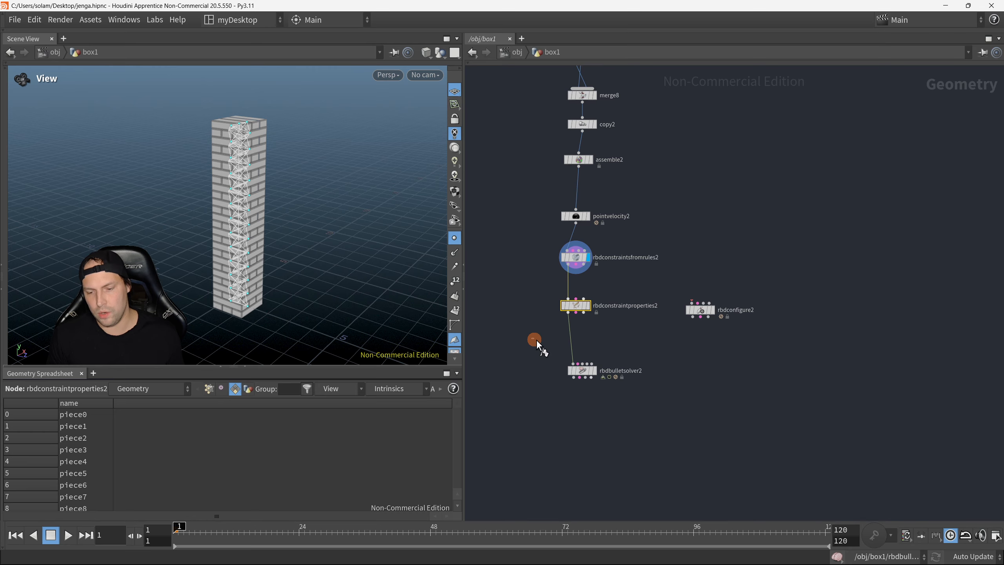
{"action": "key", "text": "r"}
{"action": "left_click_drag", "start_coordinate": [537, 339], "coordinate": [630, 450]}
{"action": "key", "text": "p"}
{"action": "left_click", "coordinate": [582, 371]}
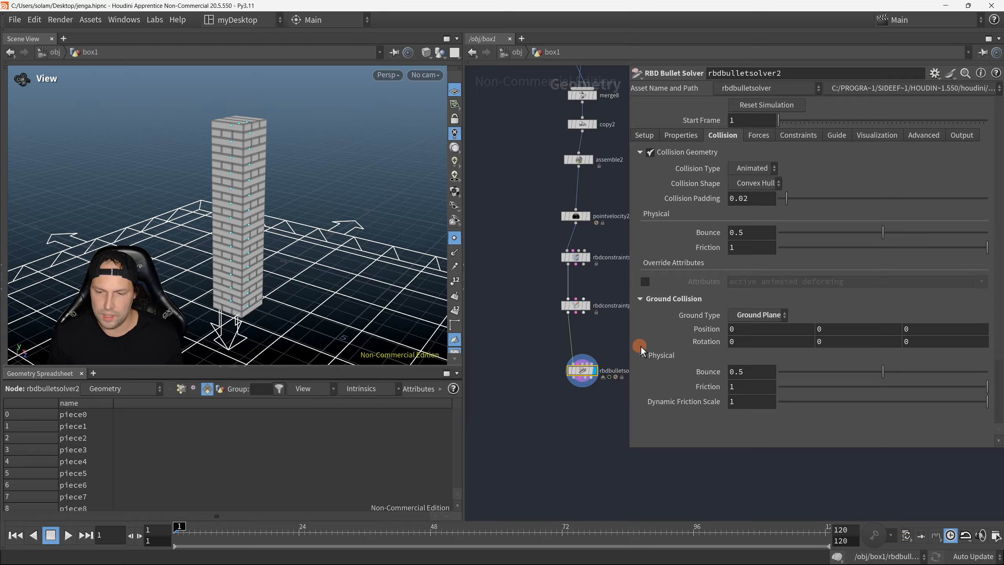
{"action": "left_click", "coordinate": [810, 133]}
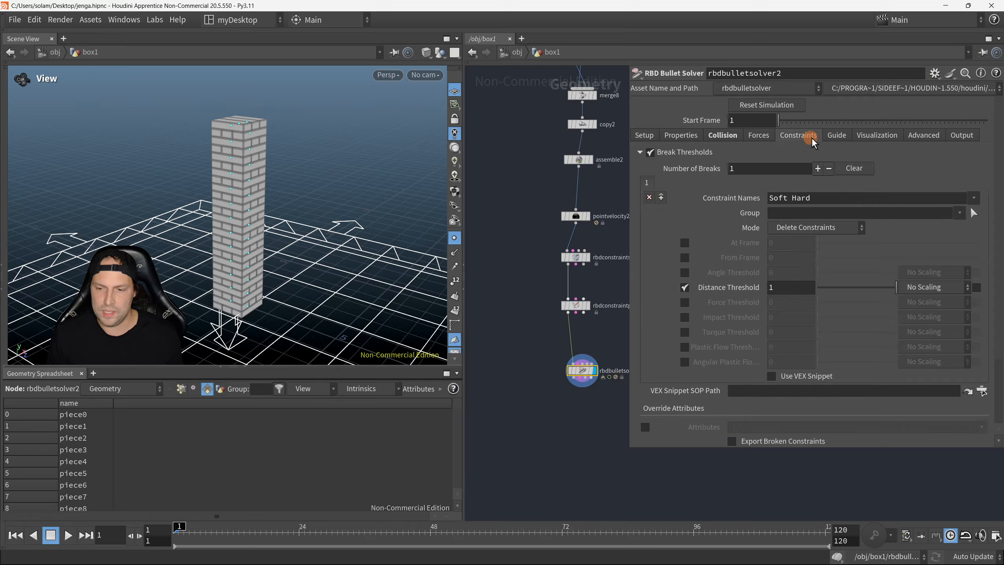
{"action": "left_click_drag", "start_coordinate": [797, 200], "coordinate": [841, 204]}
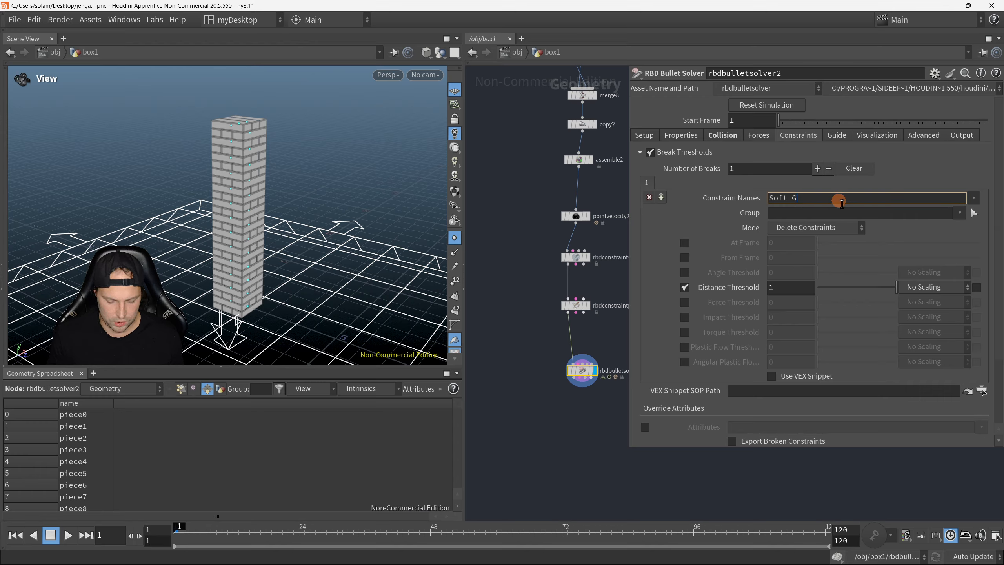
{"action": "key", "text": "Return"}
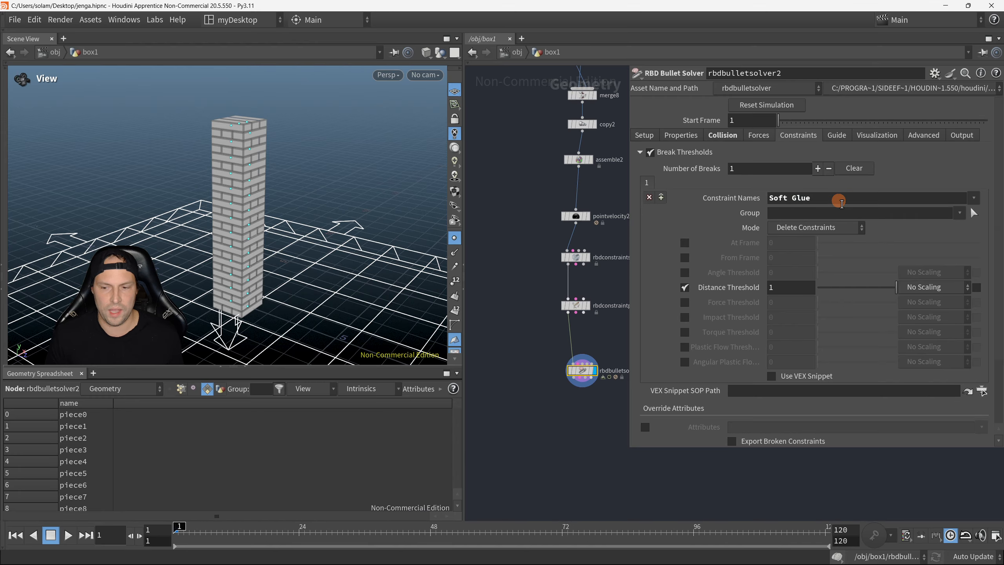
Step: Set the break mode to Switch to Next Constraint, with an angle threshold of 0.109 and a distance threshold of 0.139
{"action": "left_click", "coordinate": [830, 227]}
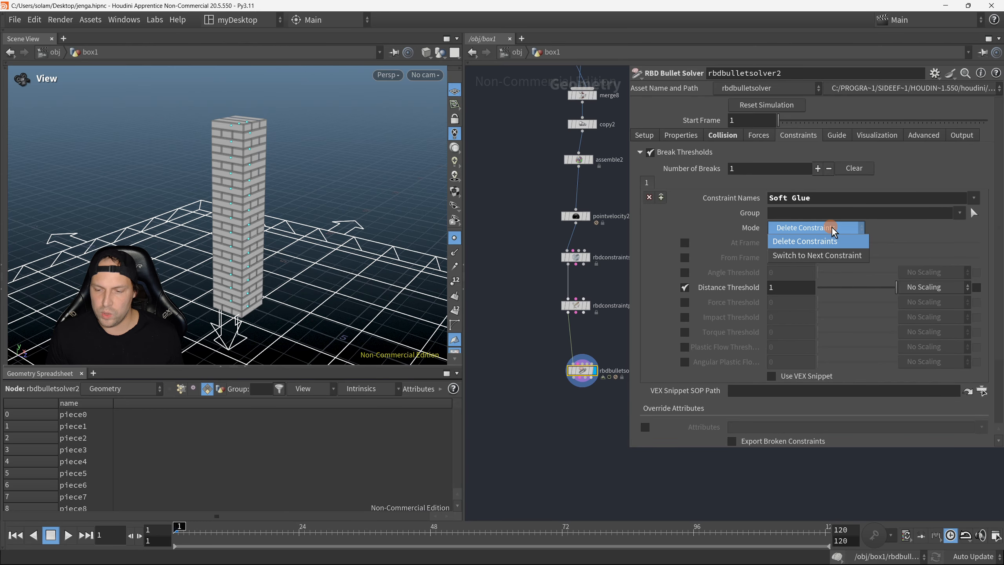
{"action": "left_click", "coordinate": [840, 255]}
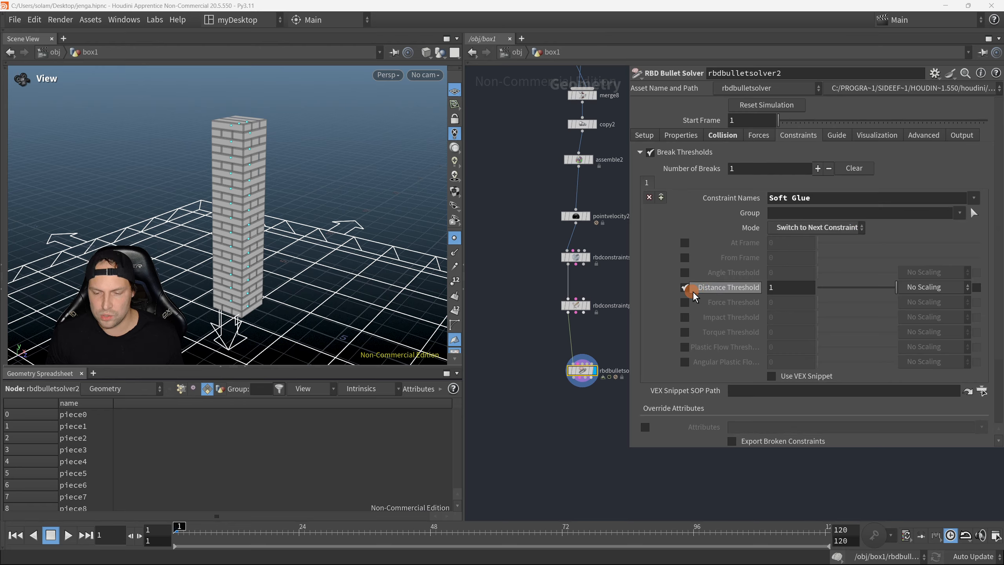
{"action": "left_click", "coordinate": [685, 272]}
{"action": "mouse_move", "coordinate": [823, 288]}
{"action": "left_mouse_down"}
{"action": "mouse_move", "coordinate": [833, 292]}
{"action": "mouse_move", "coordinate": [823, 271]}
{"action": "left_mouse_up"}
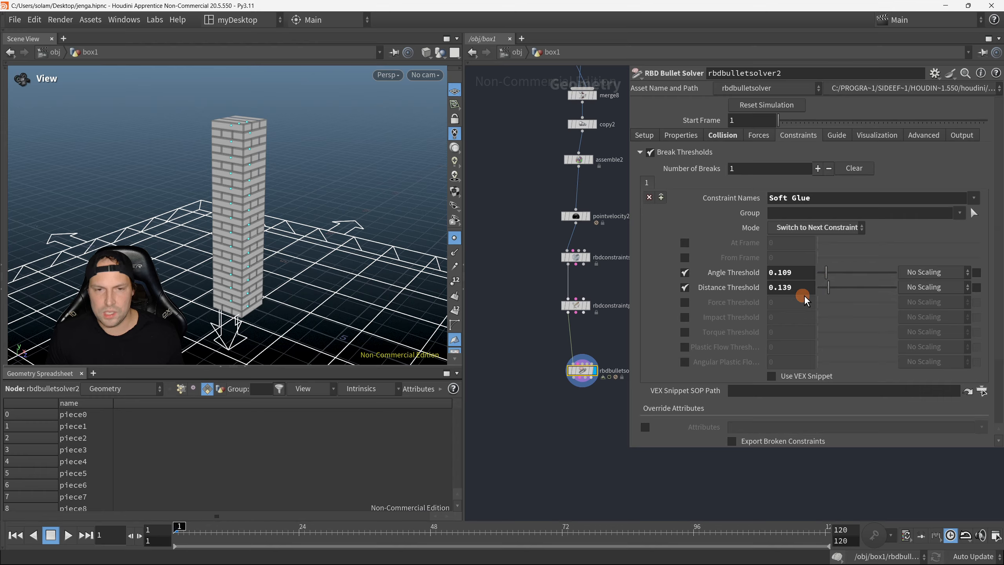
Step: Play the simulation and examine the falling tower from several angles
{"action": "middle_click_drag", "start_coordinate": [578, 427], "coordinate": [568, 430]}
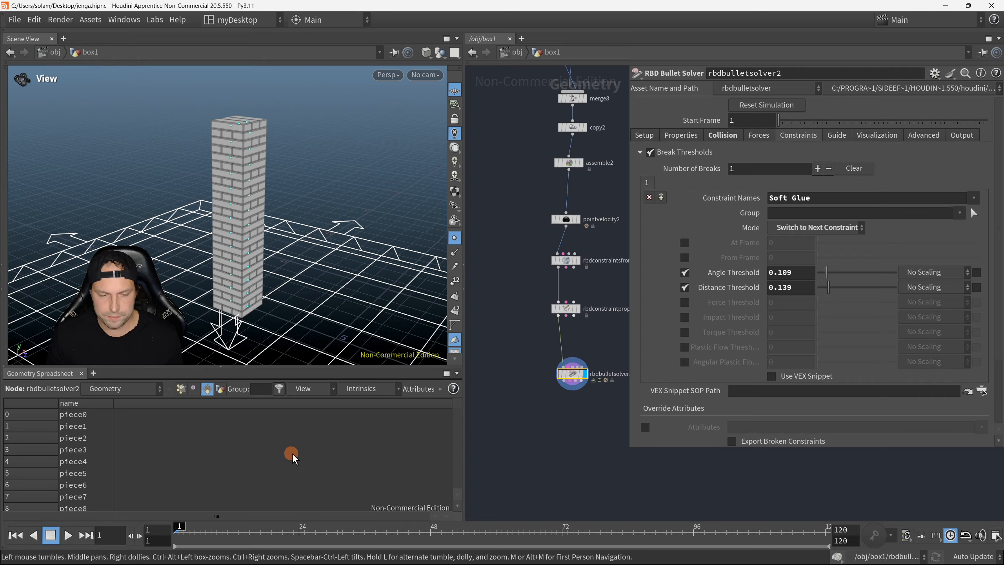
{"action": "left_click", "coordinate": [66, 536]}
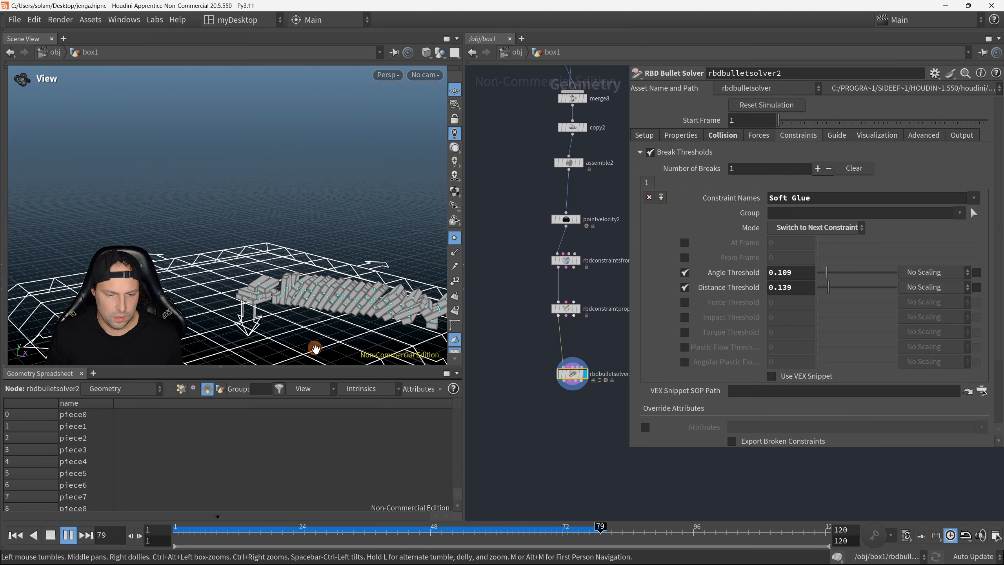
{"action": "left_click_drag", "start_coordinate": [300, 343], "coordinate": [343, 301]}
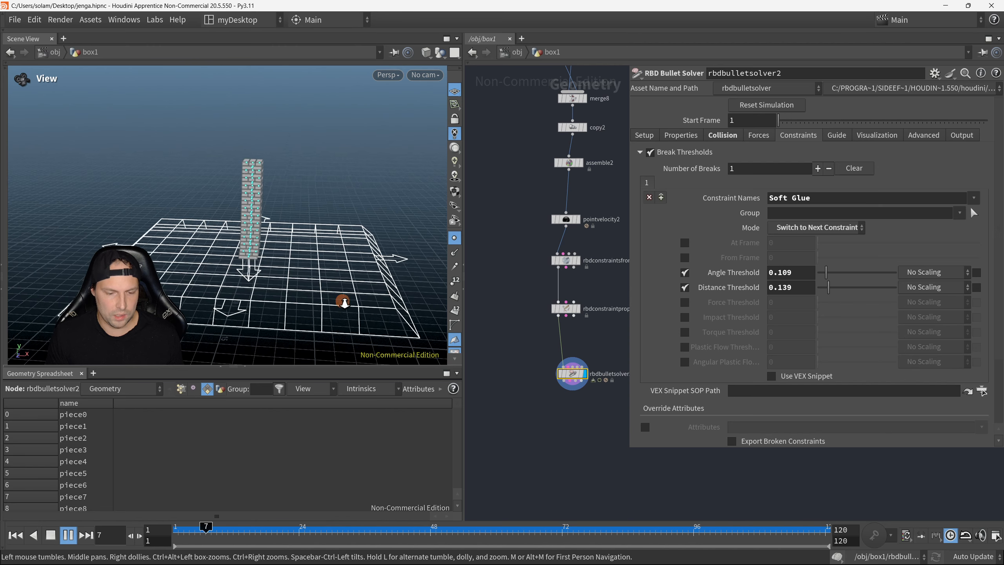
{"action": "right_click_drag", "start_coordinate": [343, 301], "coordinate": [334, 253]}
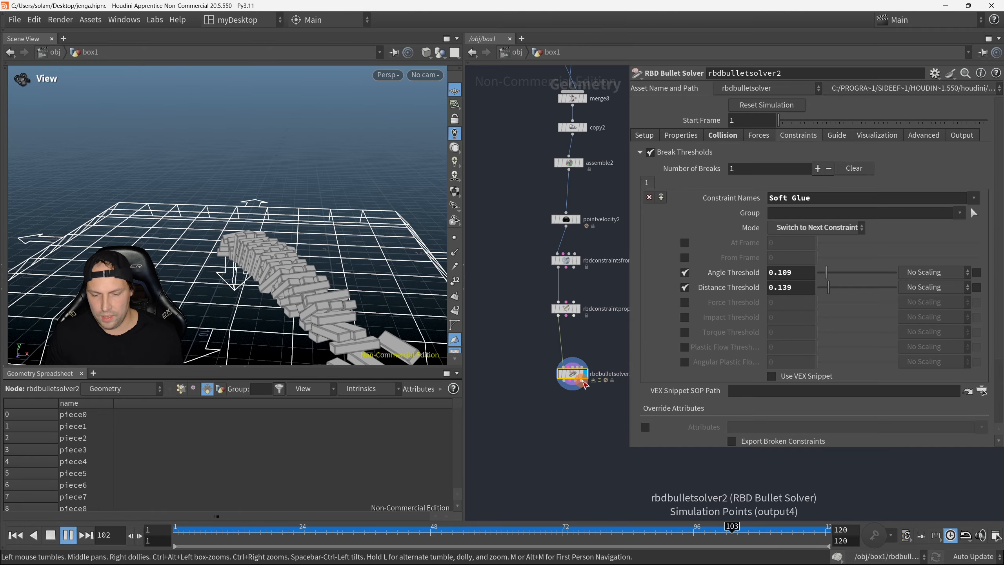
Step: Attach a Null node to the second (constraint) output of rbdbulletsolver2 and display it
{"action": "left_click_drag", "start_coordinate": [570, 381], "coordinate": [592, 450]}
{"action": "type", "text": "null"}
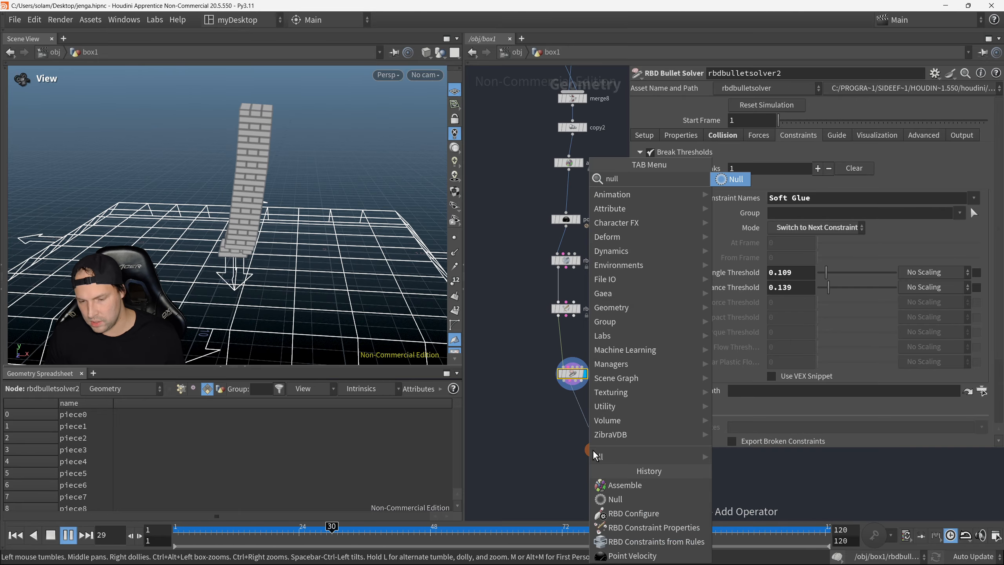
{"action": "key", "text": "Return"}
{"action": "middle_click_drag", "start_coordinate": [570, 468], "coordinate": [558, 415]}
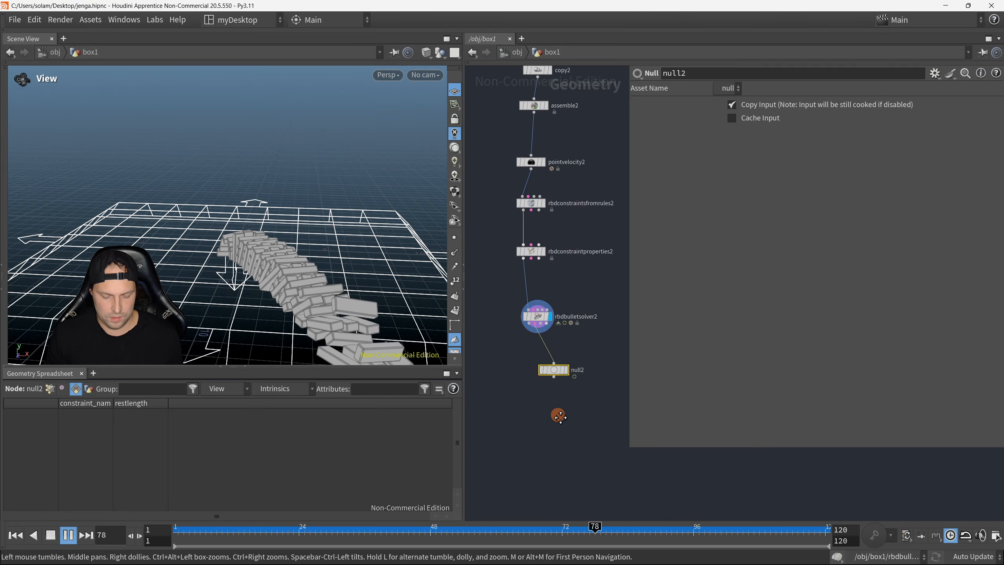
{"action": "scroll", "coordinate": [582, 415], "scroll_direction": "down", "scroll_amount": 2}
{"action": "key", "text": "r"}
{"action": "left_click", "coordinate": [558, 381]}
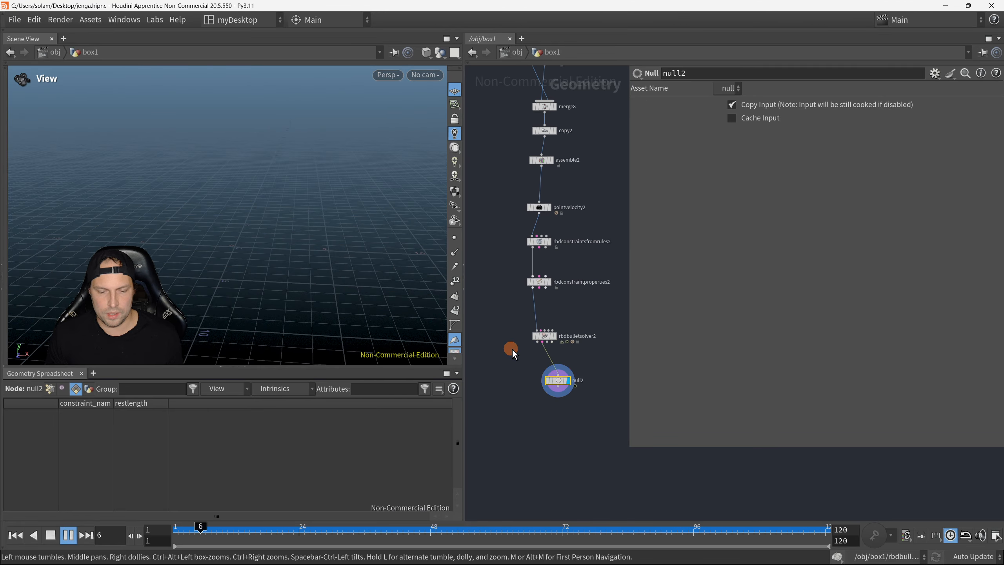
Step: Return to frame 1 and delete the null2 node below rbdbulletsolver2
{"action": "left_click", "coordinate": [15, 534]}
{"action": "scroll", "coordinate": [549, 375], "scroll_direction": "up", "scroll_amount": 2}
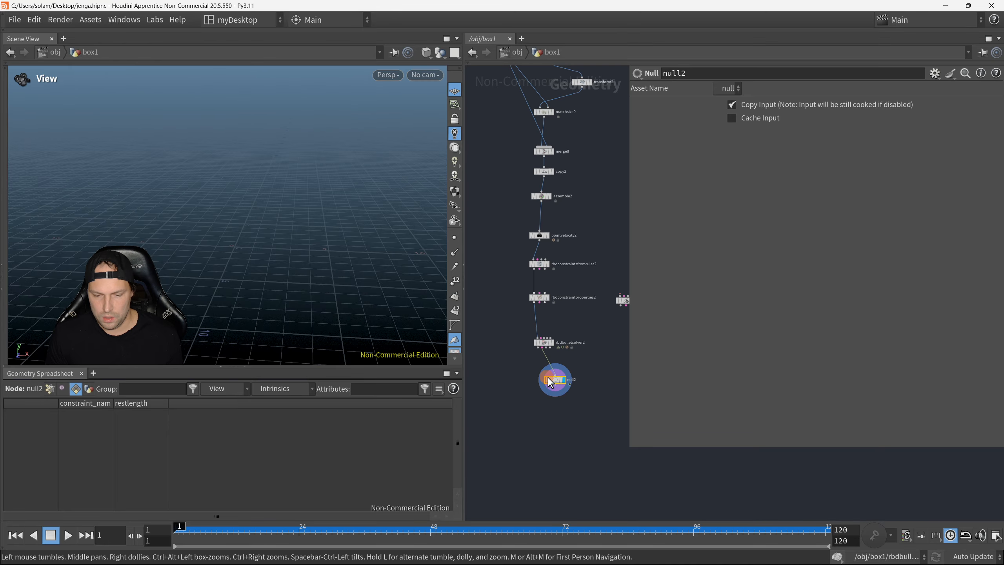
{"action": "key", "text": "ctrl+x"}
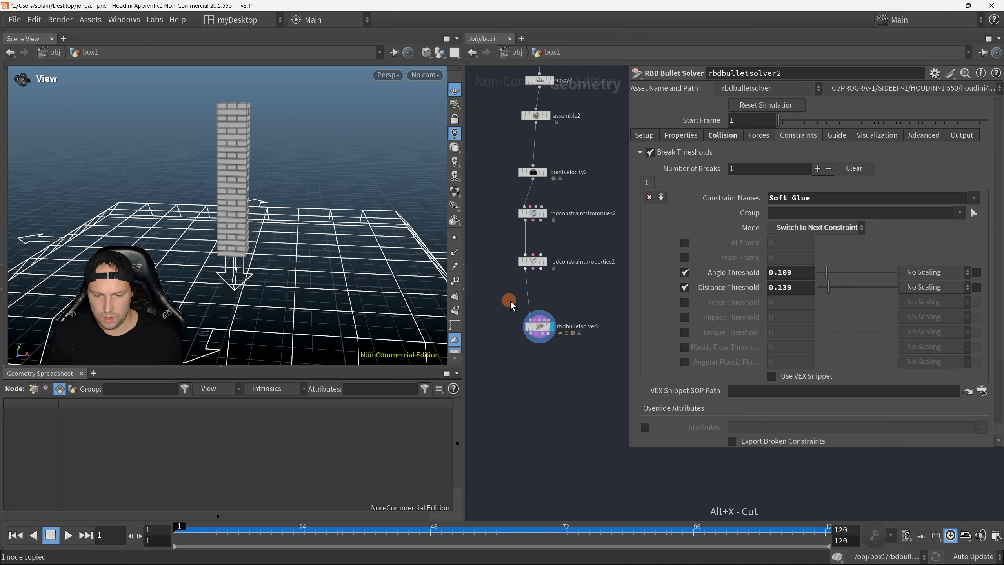
{"action": "scroll", "coordinate": [539, 305], "scroll_direction": "up", "scroll_amount": 1}
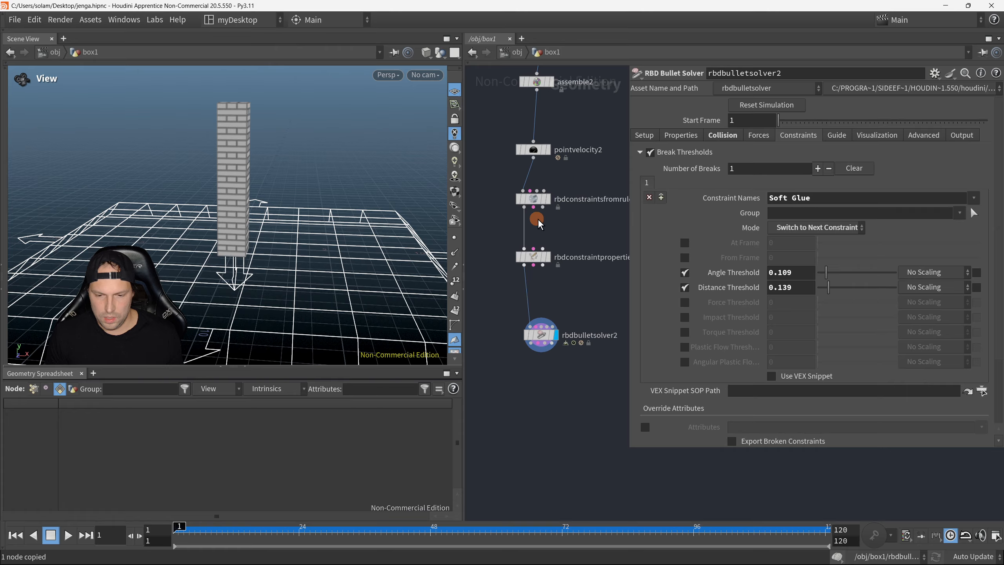
Step: Wire the constraint output of rbdconstraintsfromrules2 through rbdconstraintproperties2 into the constraint input of rbdbulletsolver2
{"action": "left_click_drag", "start_coordinate": [534, 206], "coordinate": [522, 320]}
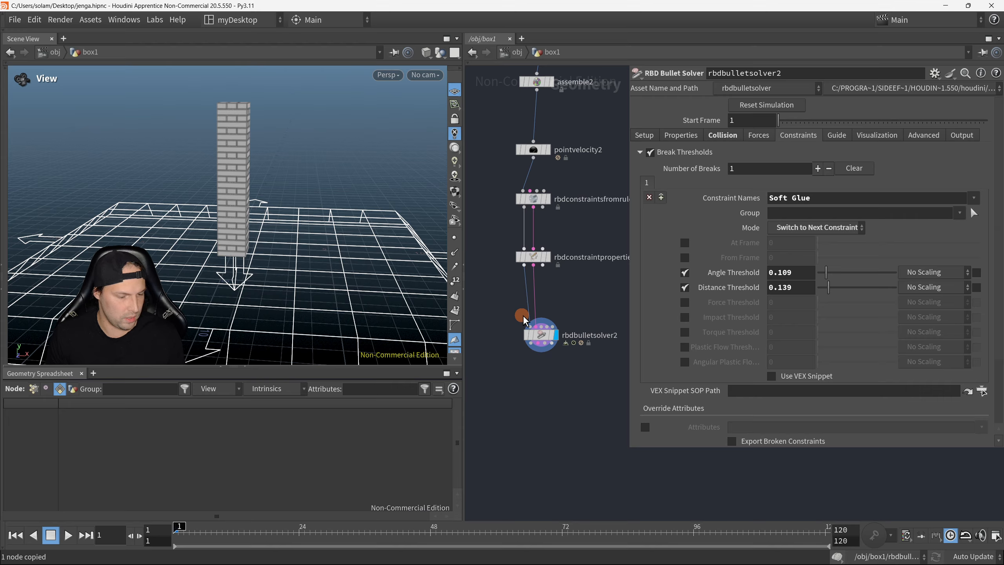
{"action": "key", "text": "F8"}
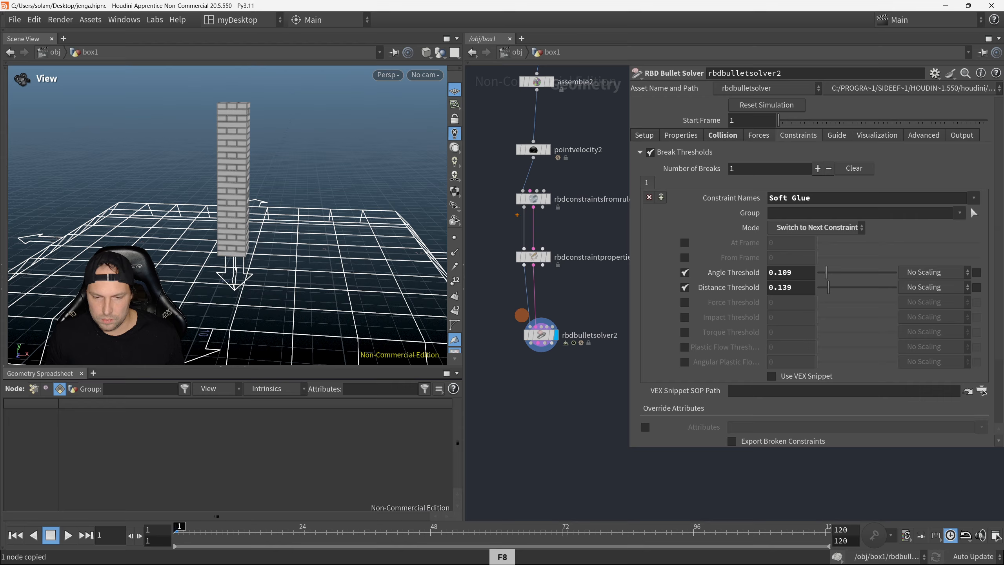
{"action": "left_click_drag", "start_coordinate": [486, 160], "coordinate": [606, 378]}
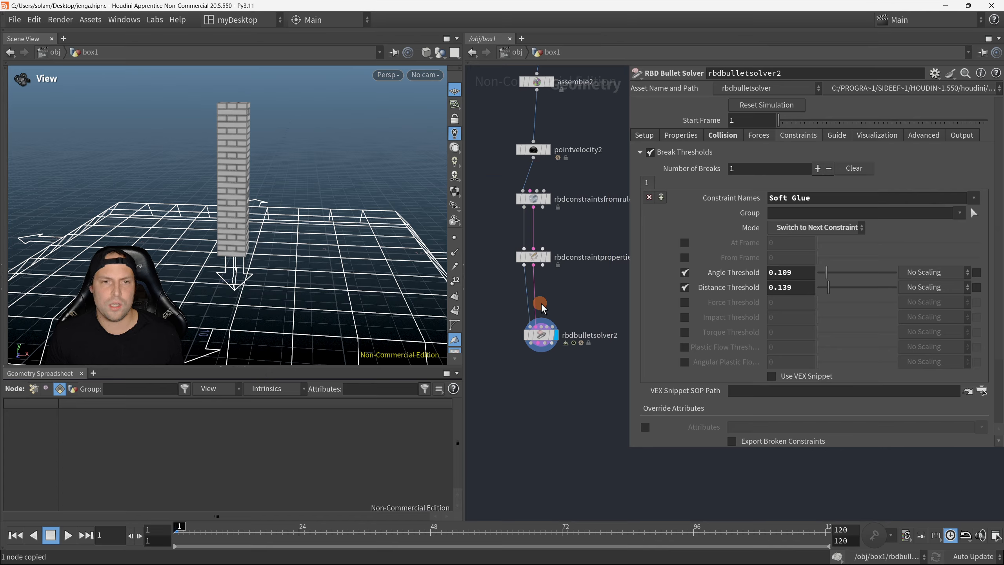
Step: Select the rbdbulletsolver2 node with its parameters shown beside the network
{"action": "key", "text": "p"}
{"action": "scroll", "coordinate": [563, 222], "scroll_direction": "up", "scroll_amount": 3}
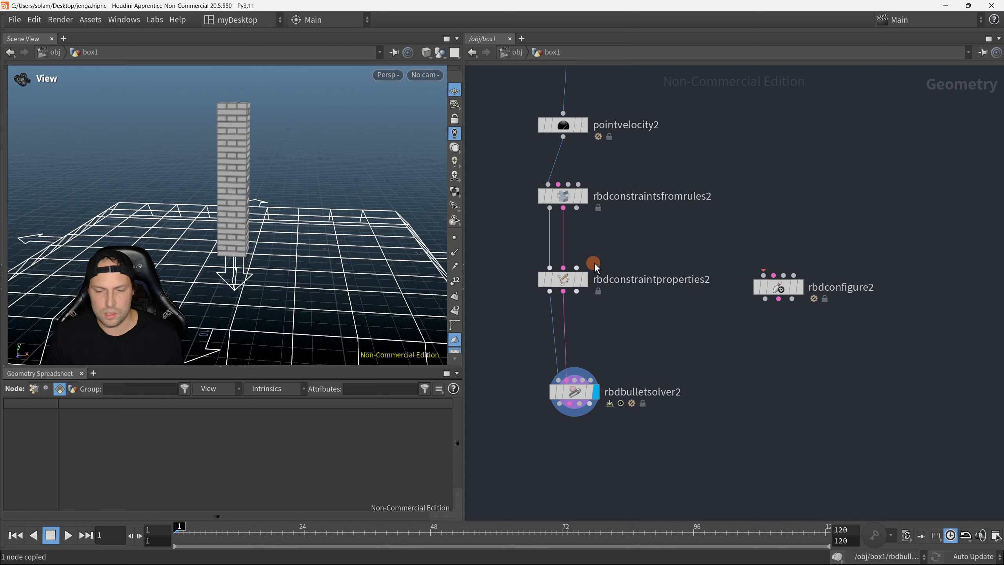
{"action": "scroll", "coordinate": [648, 340], "scroll_direction": "down", "scroll_amount": 6}
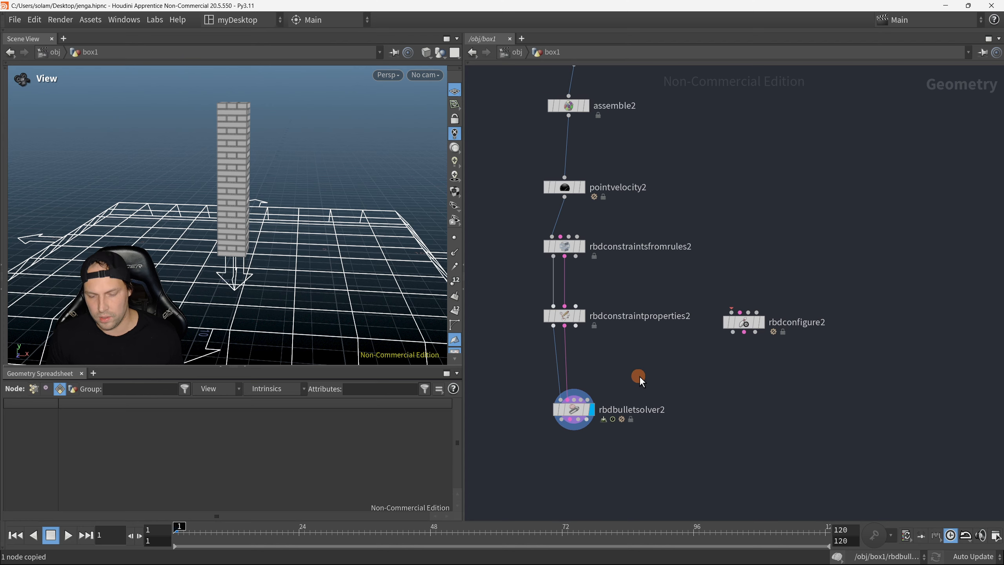
{"action": "key", "text": "p"}
{"action": "middle_click_drag", "start_coordinate": [571, 374], "coordinate": [544, 347]}
{"action": "scroll", "coordinate": [531, 345], "scroll_direction": "up", "scroll_amount": 1}
{"action": "left_click_drag", "start_coordinate": [532, 345], "coordinate": [606, 412]}
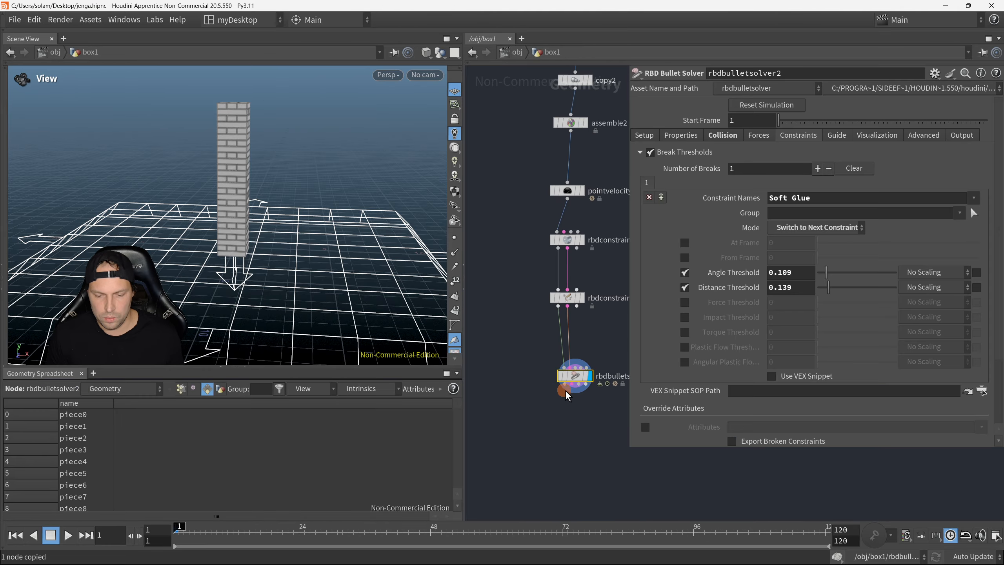
Step: Play the simulation and watch the whole tower topple
{"action": "left_click_drag", "start_coordinate": [187, 259], "coordinate": [182, 283]}
{"action": "scroll", "coordinate": [182, 284], "scroll_direction": "down", "scroll_amount": 3}
{"action": "left_click", "coordinate": [68, 534]}
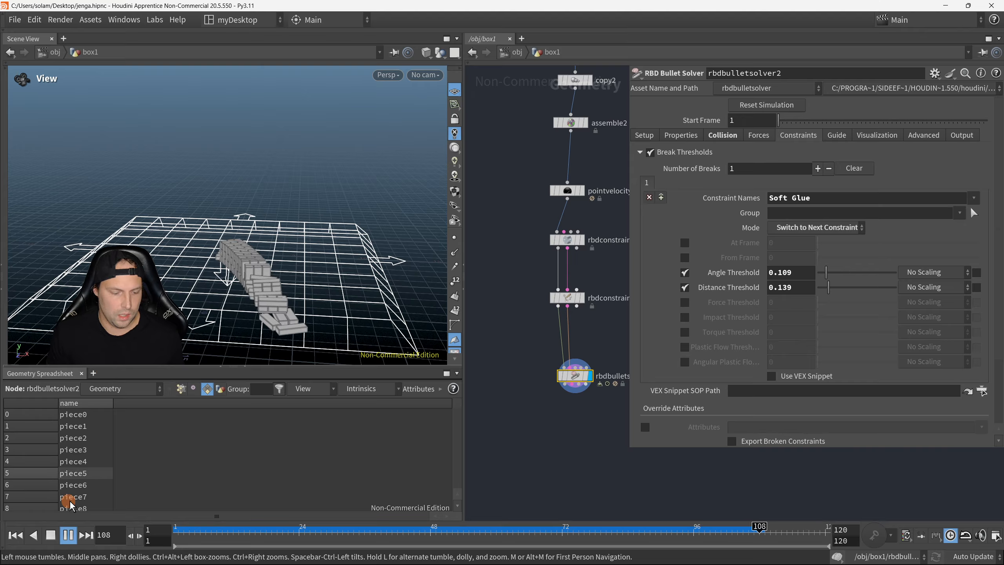
{"action": "left_click_drag", "start_coordinate": [235, 274], "coordinate": [256, 288]}
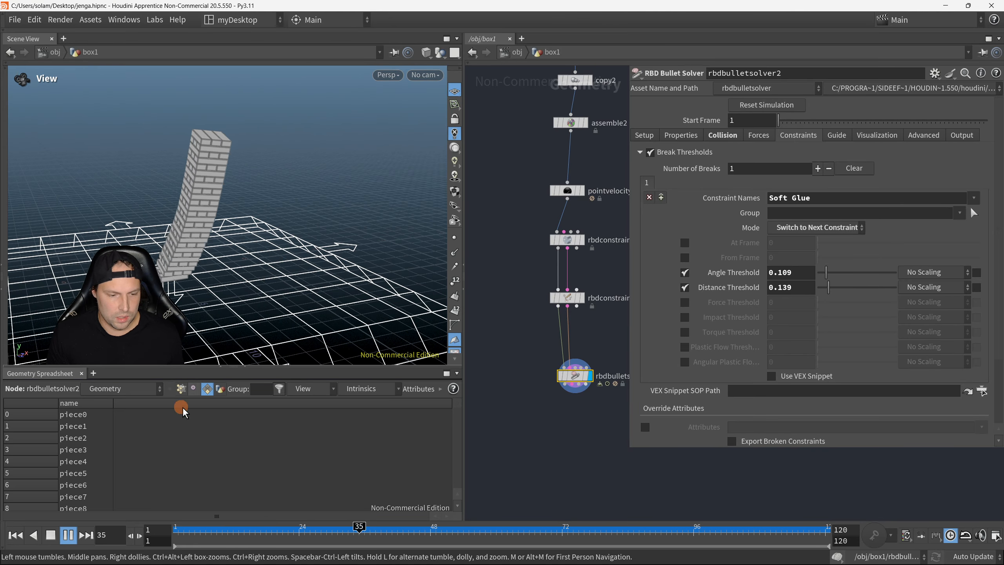
Step: Stop playback, scrub to frame 38 and examine how the leaning tower bends
{"action": "left_click", "coordinate": [68, 535]}
{"action": "left_click_drag", "start_coordinate": [426, 534], "coordinate": [375, 534]}
{"action": "left_click_drag", "start_coordinate": [221, 245], "coordinate": [339, 255]}
{"action": "middle_click_drag", "start_coordinate": [340, 256], "coordinate": [371, 273]}
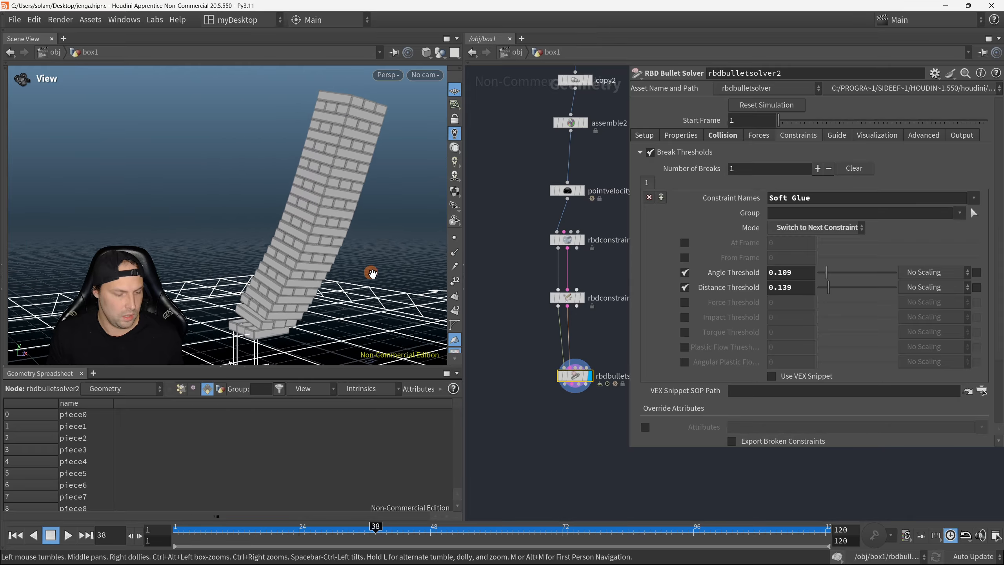
{"action": "key", "text": "F8"}
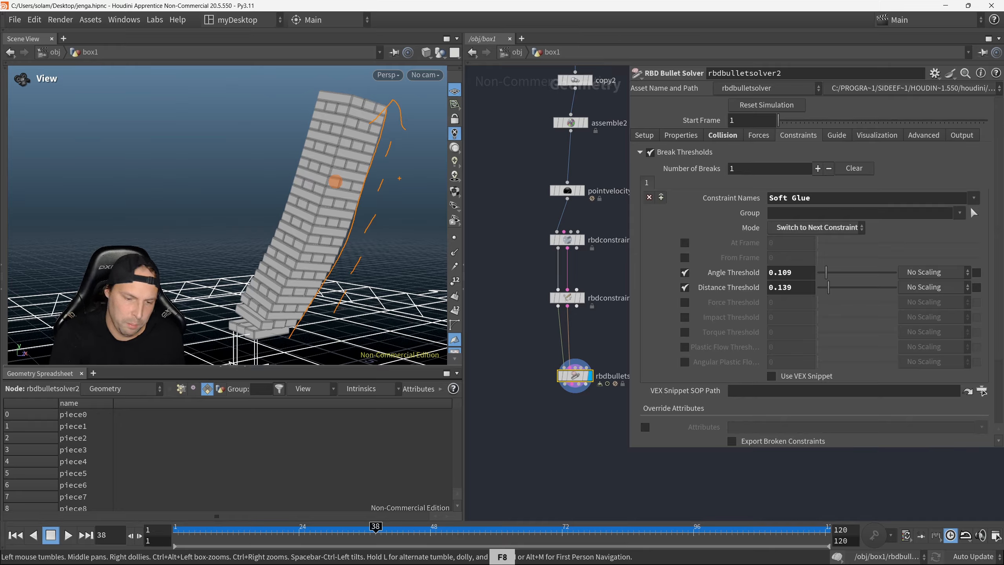
{"action": "key", "text": "Escape"}
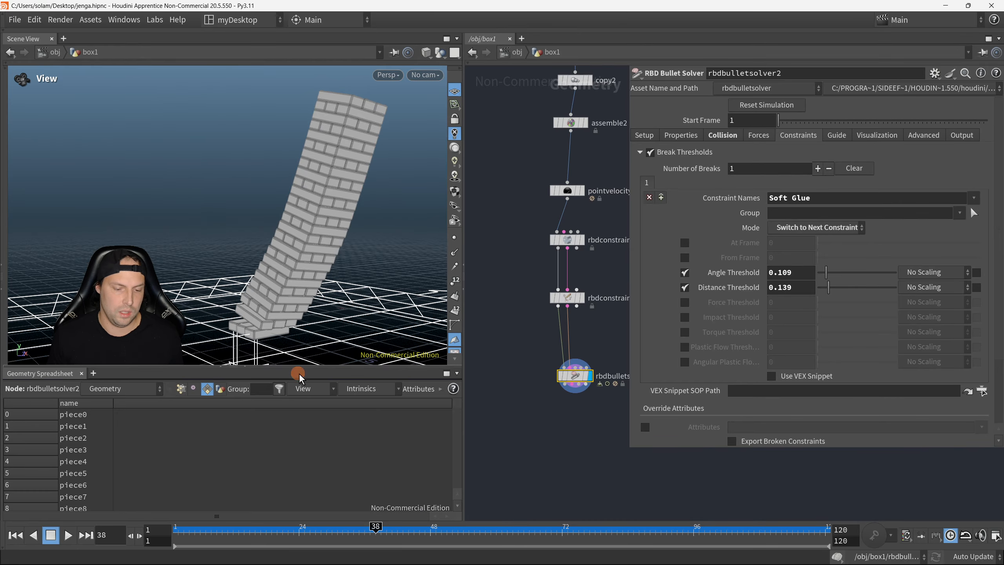
{"action": "mouse_move", "coordinate": [312, 285]}
{"action": "left_mouse_down"}
{"action": "mouse_move", "coordinate": [331, 242]}
{"action": "mouse_move", "coordinate": [347, 278]}
{"action": "mouse_move", "coordinate": [306, 269]}
{"action": "left_mouse_up"}
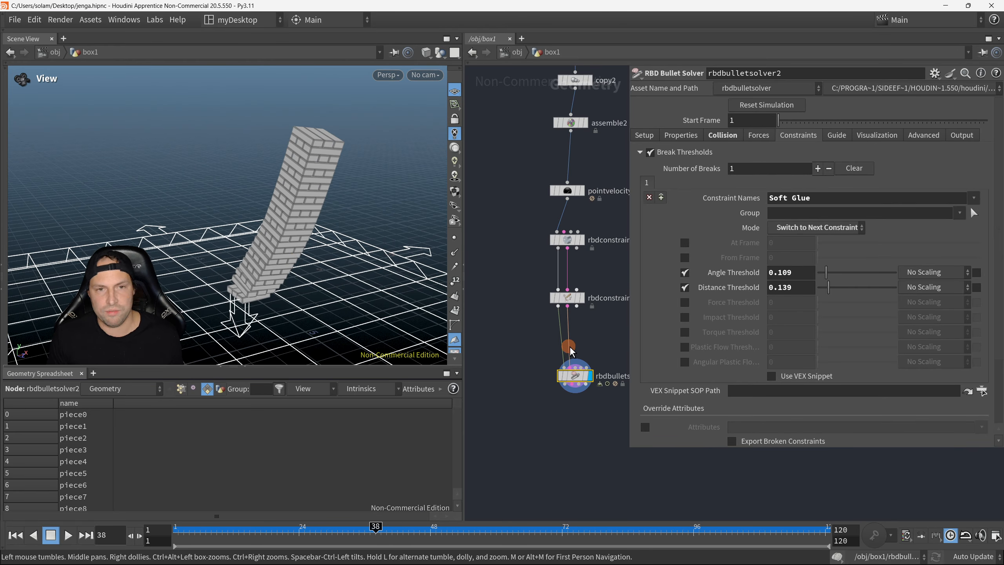
Step: Replay the simulation from frame 1 and scrub through the impact frames to examine how the blocks separate on the ground
{"action": "scroll", "coordinate": [576, 429], "scroll_direction": "down", "scroll_amount": 2}
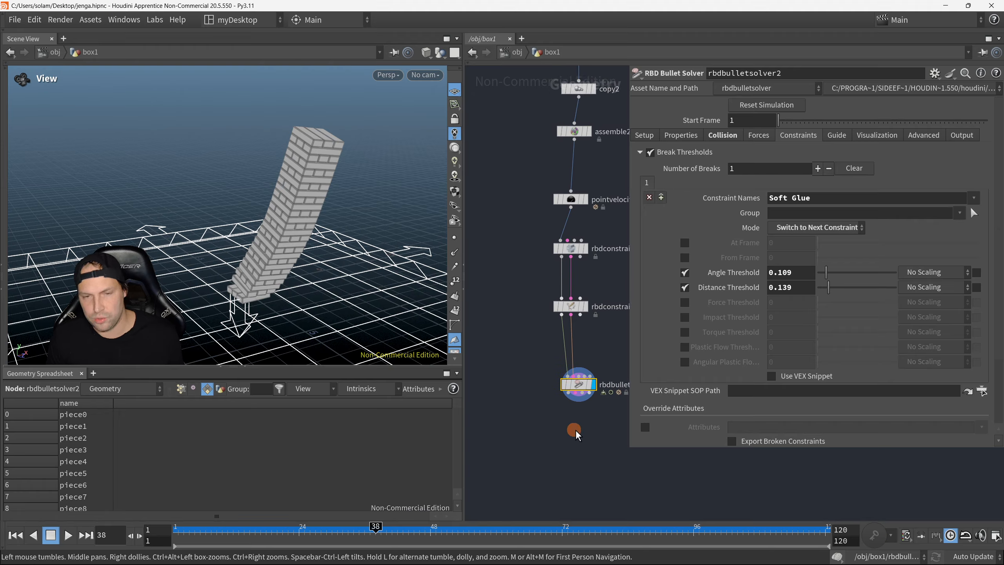
{"action": "left_click", "coordinate": [15, 535]}
{"action": "left_click", "coordinate": [68, 535]}
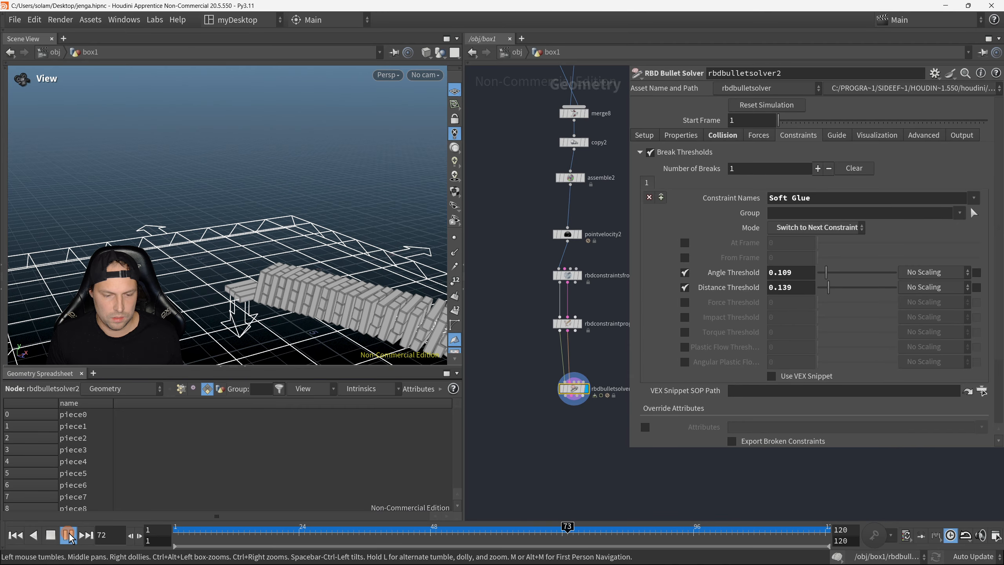
{"action": "left_click_drag", "start_coordinate": [346, 316], "coordinate": [240, 316]}
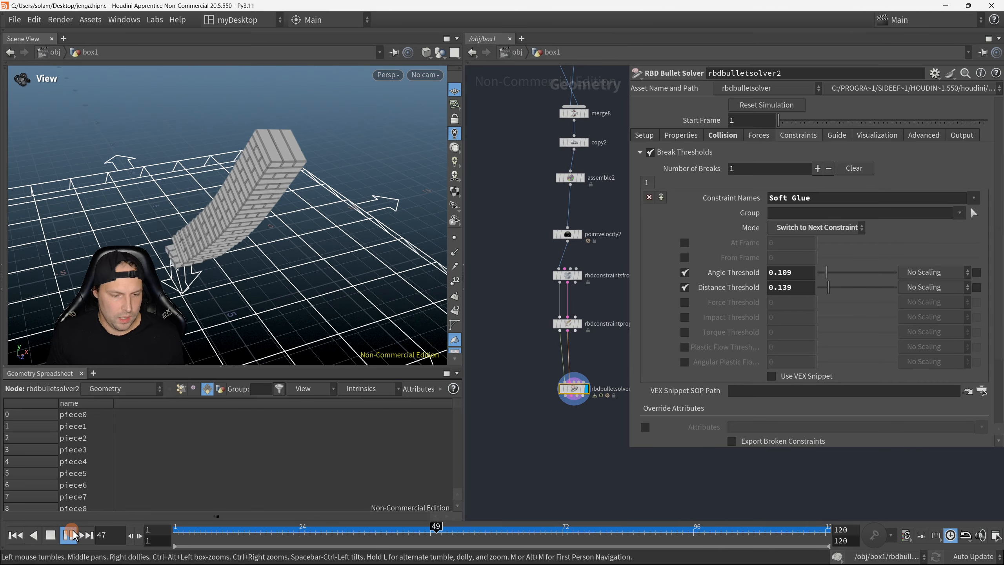
{"action": "left_click", "coordinate": [565, 529]}
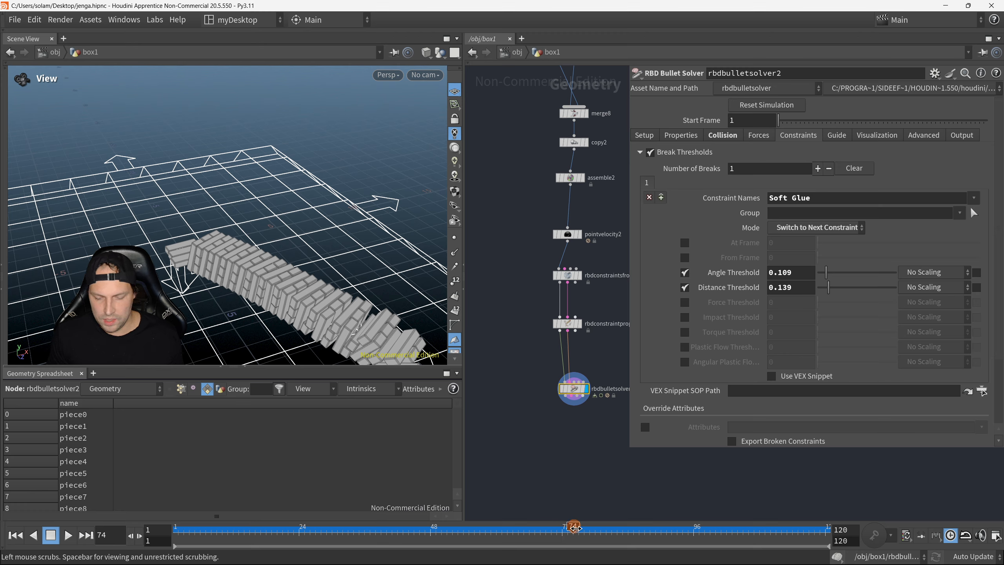
{"action": "left_click_drag", "start_coordinate": [575, 528], "coordinate": [635, 527]}
{"action": "middle_click_drag", "start_coordinate": [409, 319], "coordinate": [316, 239]}
{"action": "left_click_drag", "start_coordinate": [630, 537], "coordinate": [598, 535]}
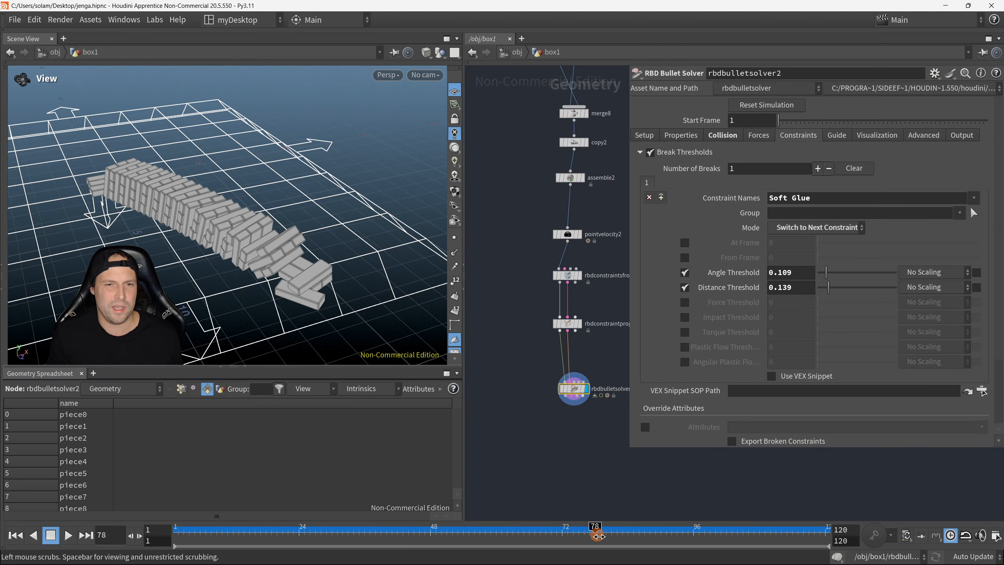
{"action": "left_click", "coordinate": [68, 536]}
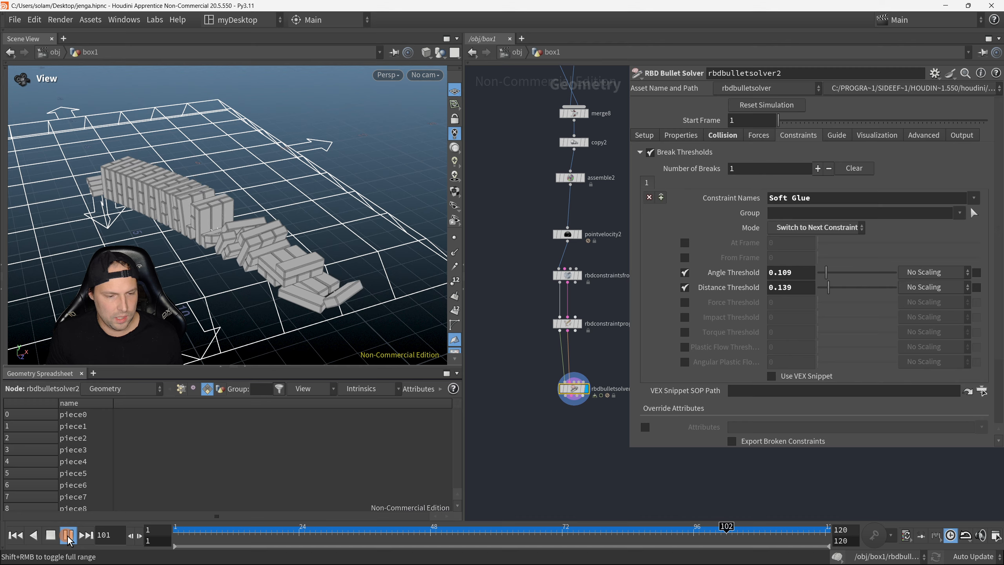
{"action": "left_click", "coordinate": [68, 536]}
Step: Lower the break thresholds of rbdbulletsolver2 to 0.055 for angle and 0.06 for distance
{"action": "middle_click_drag", "start_coordinate": [570, 409], "coordinate": [555, 425]}
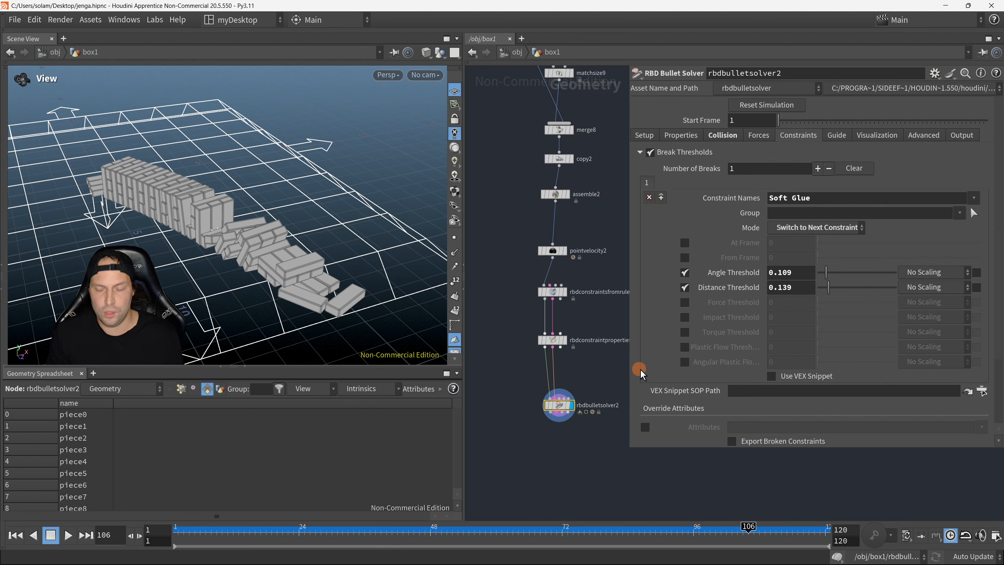
{"action": "left_click_drag", "start_coordinate": [526, 383], "coordinate": [600, 420]}
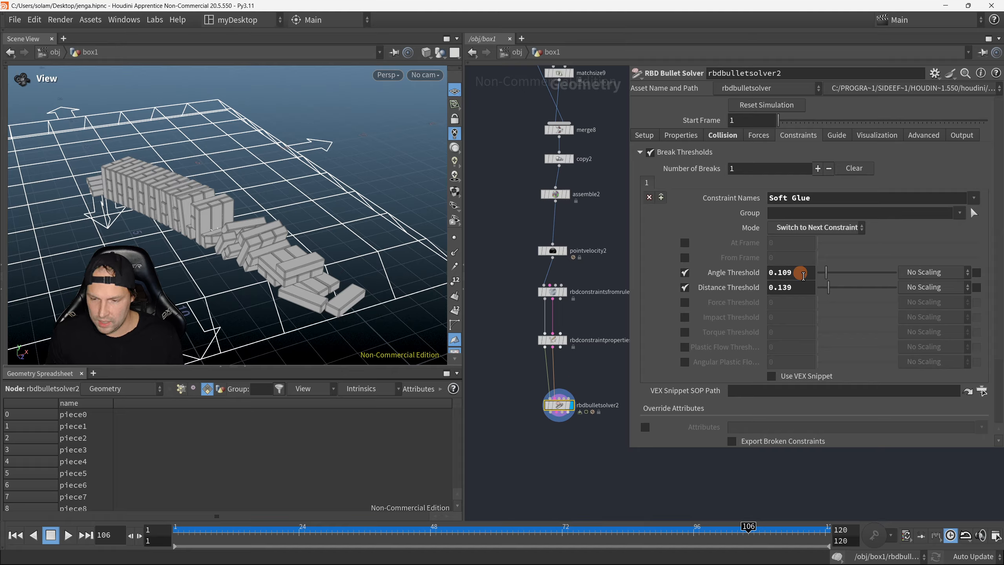
{"action": "left_click_drag", "start_coordinate": [824, 279], "coordinate": [823, 292]}
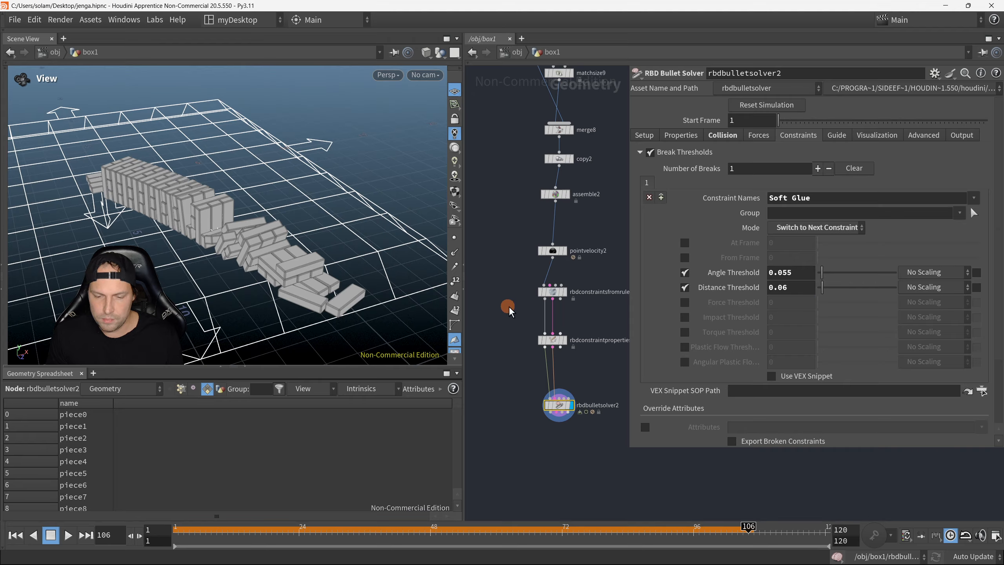
Step: In rbdconstraintproperties2, set the soft stiffness to 1 and the glue strength to 75
{"action": "scroll", "coordinate": [507, 310], "scroll_direction": "down", "scroll_amount": 3}
{"action": "left_click_drag", "start_coordinate": [491, 310], "coordinate": [586, 335]}
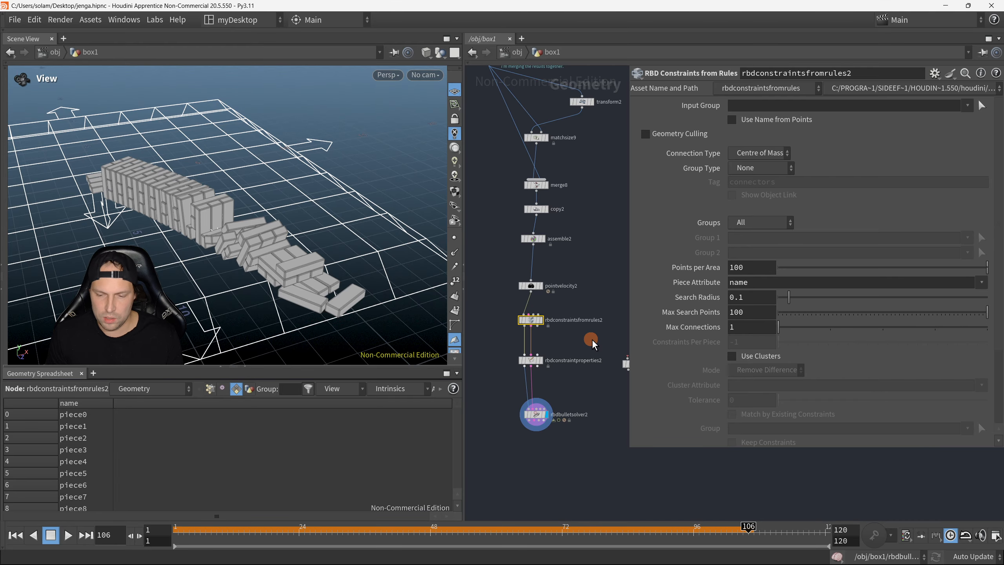
{"action": "left_click_drag", "start_coordinate": [506, 348], "coordinate": [565, 382]}
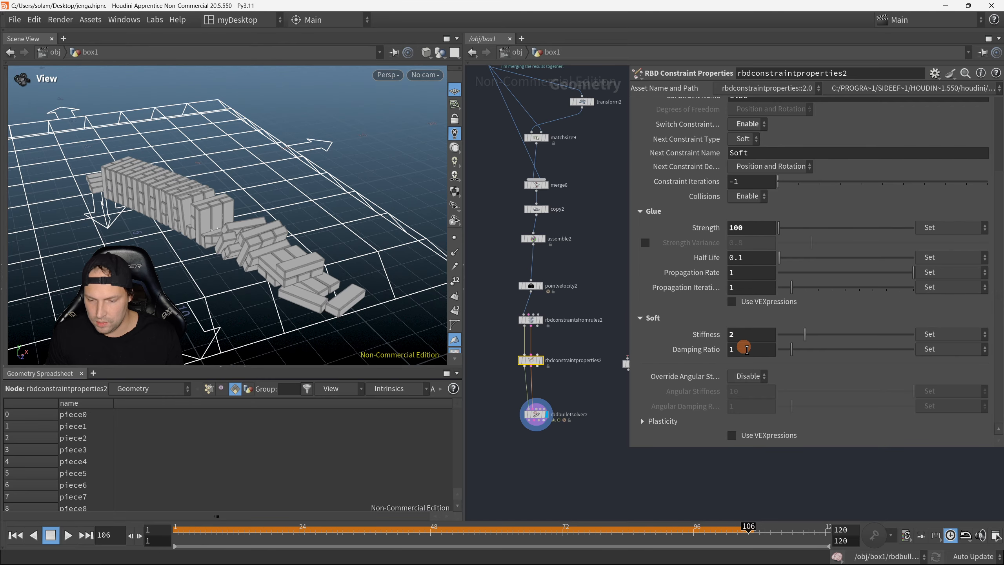
{"action": "left_click", "coordinate": [751, 339]}
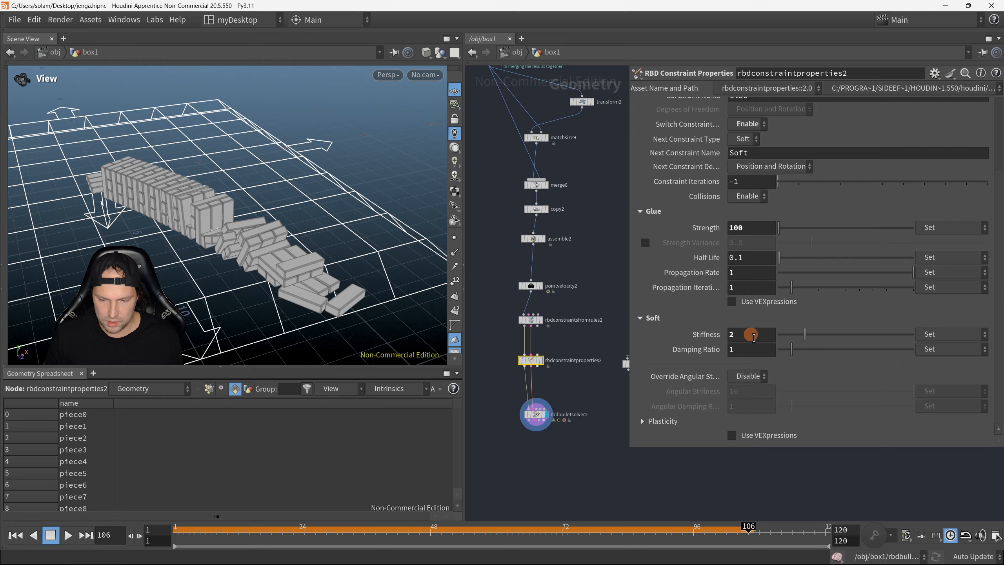
{"action": "scroll", "coordinate": [754, 337], "scroll_direction": "up", "scroll_amount": 1}
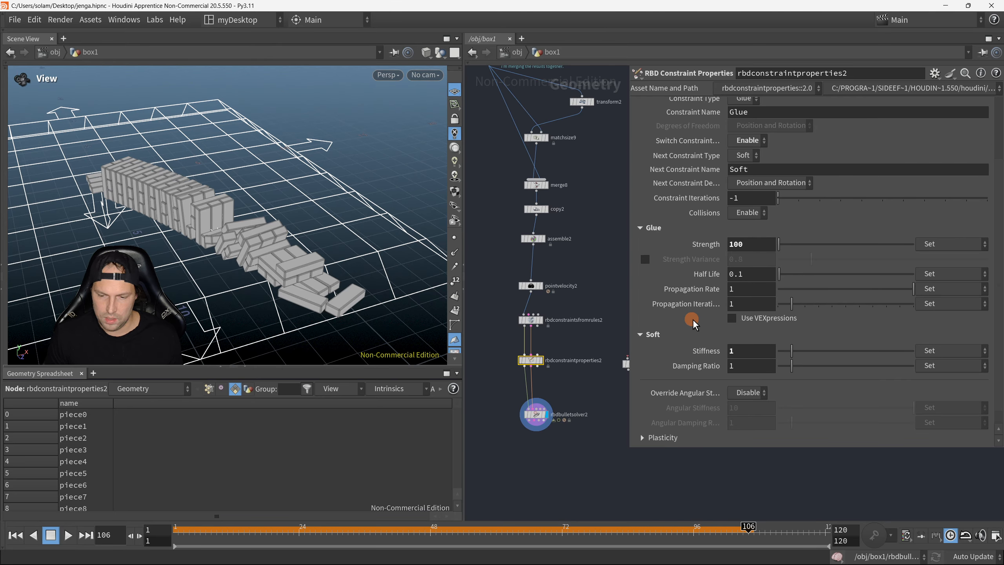
{"action": "scroll", "coordinate": [720, 321], "scroll_direction": "down", "scroll_amount": 1}
{"action": "left_click", "coordinate": [774, 233]}
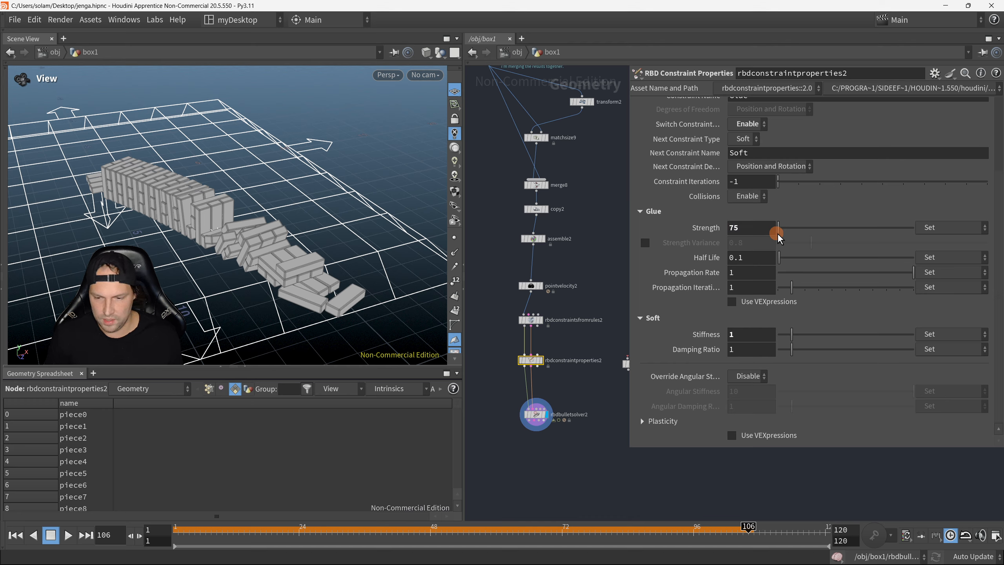
Step: Play the simulation from frame 1 to check the weaker constraints, and hide the parameter panel after stopping
{"action": "left_click", "coordinate": [16, 535]}
{"action": "left_click_drag", "start_coordinate": [306, 149], "coordinate": [278, 232]}
{"action": "left_click", "coordinate": [71, 534]}
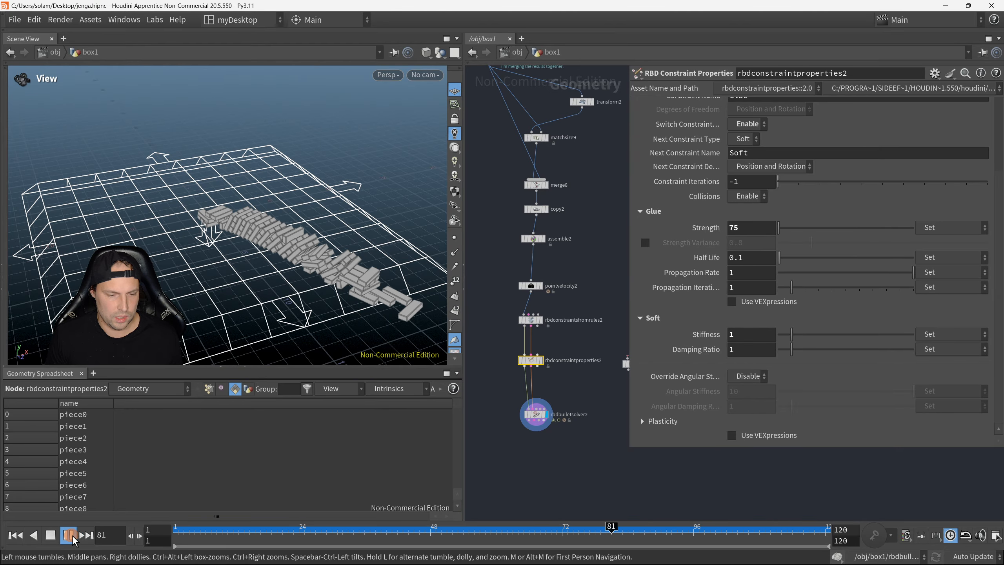
{"action": "left_click", "coordinate": [72, 537]}
{"action": "left_click", "coordinate": [548, 497]}
{"action": "key", "text": "p"}
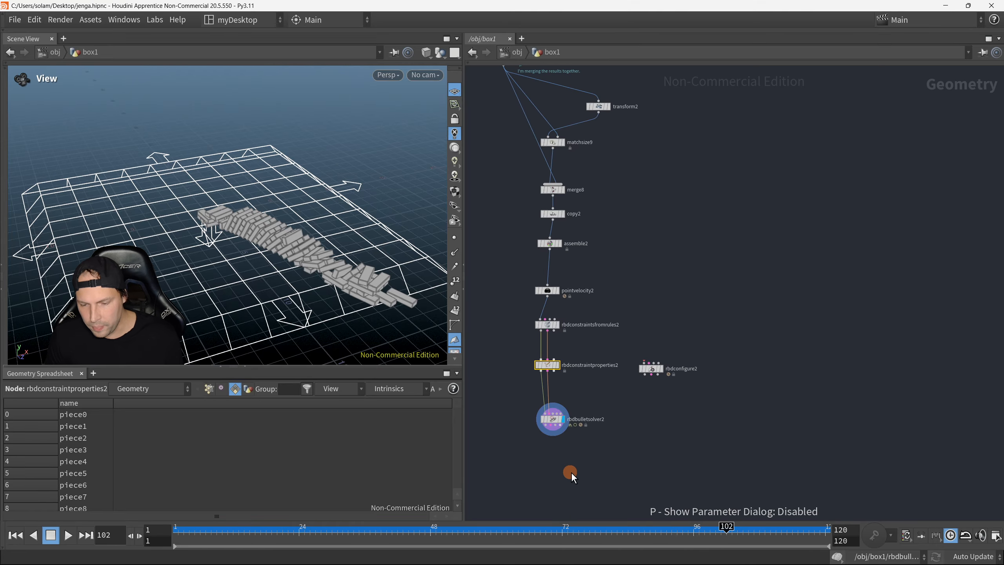
Step: Return to frame 1 and examine the intact tower's block layout from several angles
{"action": "left_click", "coordinate": [16, 534]}
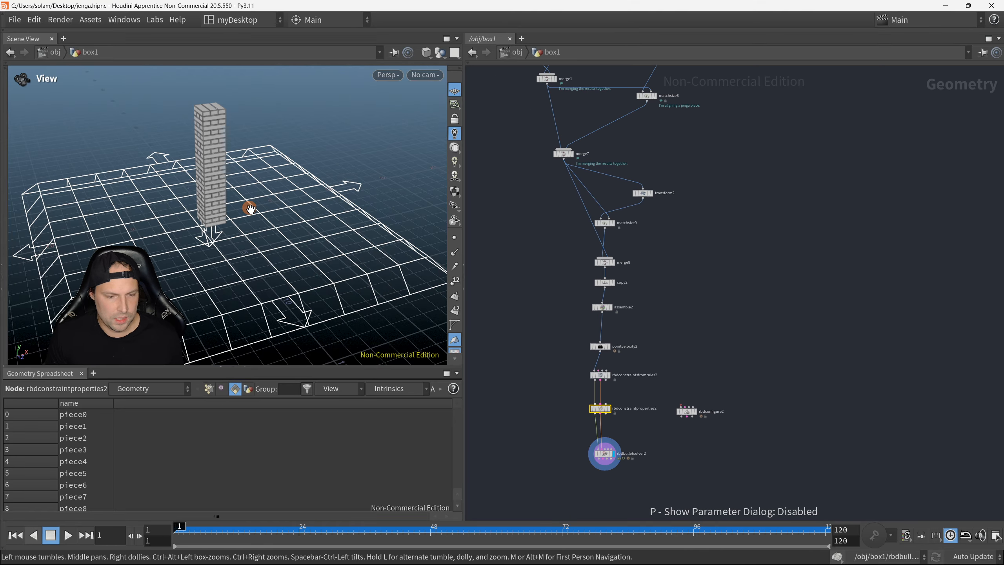
{"action": "right_click_drag", "start_coordinate": [202, 155], "coordinate": [300, 139]}
{"action": "middle_click_drag", "start_coordinate": [300, 138], "coordinate": [231, 237]}
{"action": "left_click_drag", "start_coordinate": [231, 238], "coordinate": [293, 215]}
{"action": "right_click_drag", "start_coordinate": [310, 217], "coordinate": [289, 229]}
{"action": "middle_click_drag", "start_coordinate": [306, 222], "coordinate": [309, 201]}
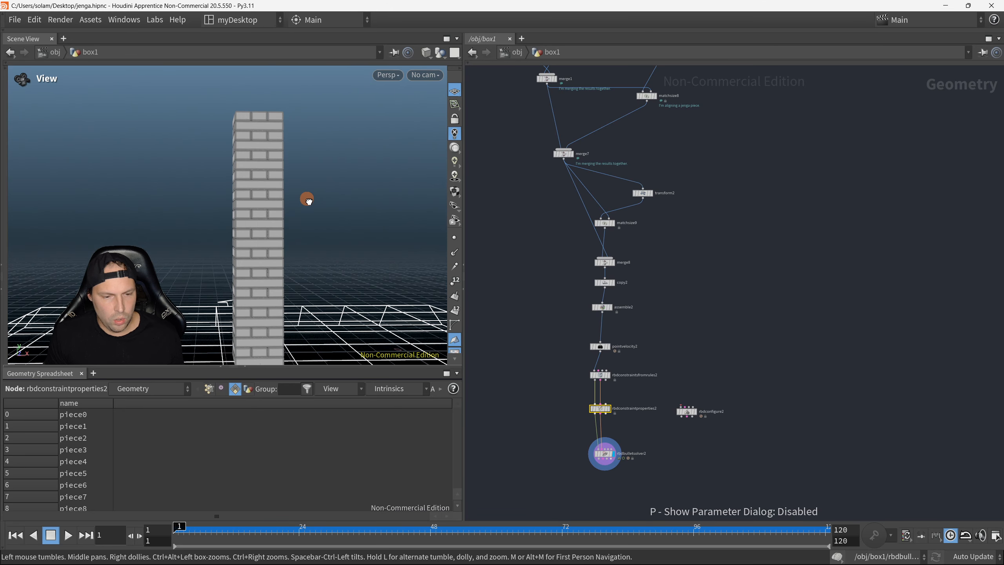
{"action": "right_click_drag", "start_coordinate": [276, 169], "coordinate": [285, 162]}
{"action": "left_click_drag", "start_coordinate": [284, 162], "coordinate": [303, 184]}
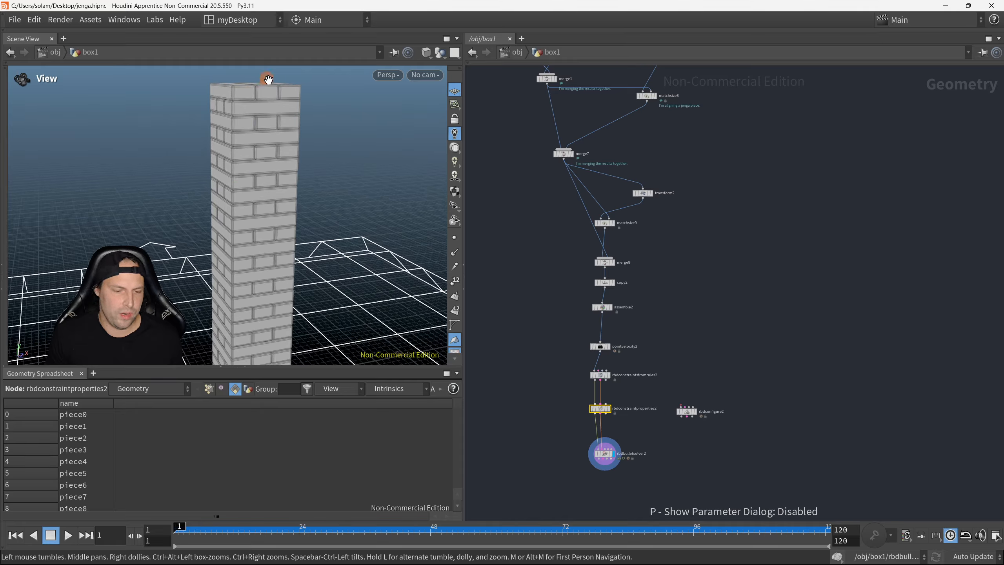
{"action": "left_click_drag", "start_coordinate": [233, 115], "coordinate": [261, 177]}
Step: Display the rbdbulletsolver1 node in the neighbouring Jenga network
{"action": "scroll", "coordinate": [262, 178], "scroll_direction": "down", "scroll_amount": 5}
{"action": "middle_click_drag", "start_coordinate": [543, 380], "coordinate": [801, 293]}
{"action": "scroll", "coordinate": [605, 311], "scroll_direction": "down", "scroll_amount": 3}
{"action": "left_click", "coordinate": [613, 408]}
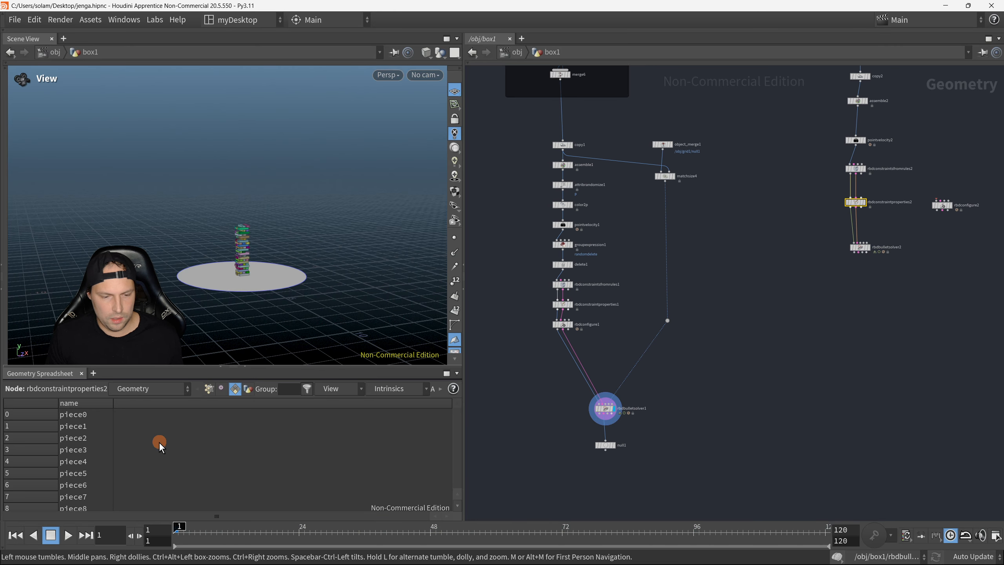
Step: Examine the coloured Jenga tower with missing and offset blocks from several angles
{"action": "scroll", "coordinate": [258, 274], "scroll_direction": "up", "scroll_amount": 8}
{"action": "middle_click_drag", "start_coordinate": [317, 281], "coordinate": [300, 217]}
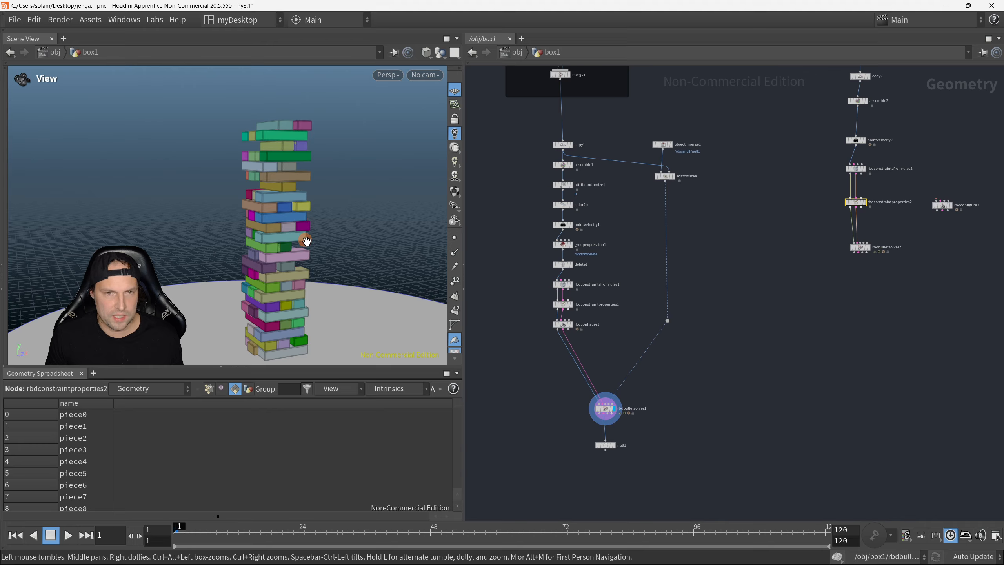
{"action": "left_click_drag", "start_coordinate": [300, 234], "coordinate": [283, 231]}
{"action": "right_click_drag", "start_coordinate": [310, 164], "coordinate": [361, 164]}
{"action": "left_click_drag", "start_coordinate": [361, 164], "coordinate": [325, 170]}
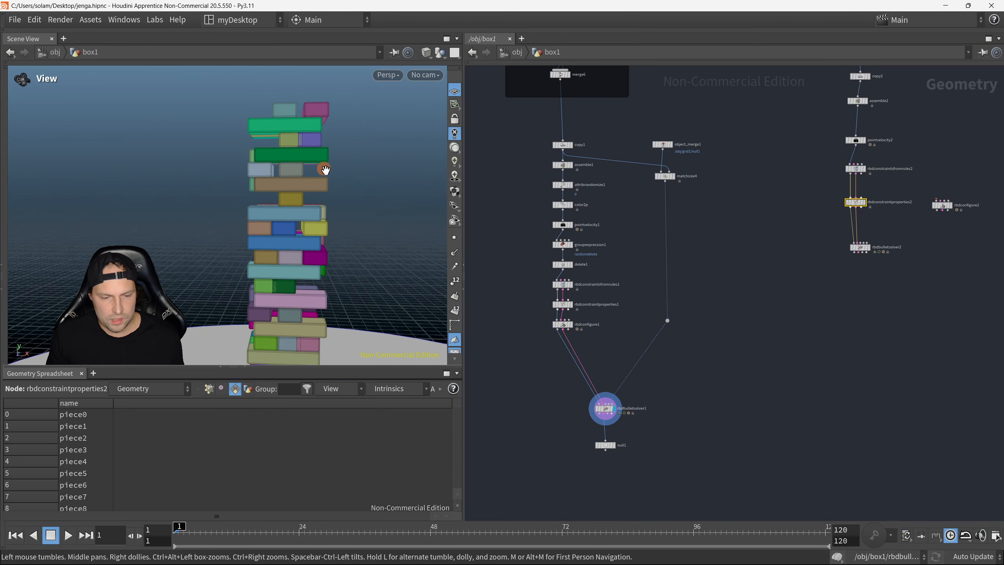
{"action": "middle_click_drag", "start_coordinate": [316, 233], "coordinate": [280, 200]}
{"action": "left_click_drag", "start_coordinate": [280, 199], "coordinate": [294, 171]}
{"action": "scroll", "coordinate": [310, 255], "scroll_direction": "up", "scroll_amount": 5}
{"action": "scroll", "coordinate": [311, 256], "scroll_direction": "down", "scroll_amount": 3}
{"action": "scroll", "coordinate": [294, 170], "scroll_direction": "down", "scroll_amount": 5}
{"action": "middle_click_drag", "start_coordinate": [294, 171], "coordinate": [218, 193]}
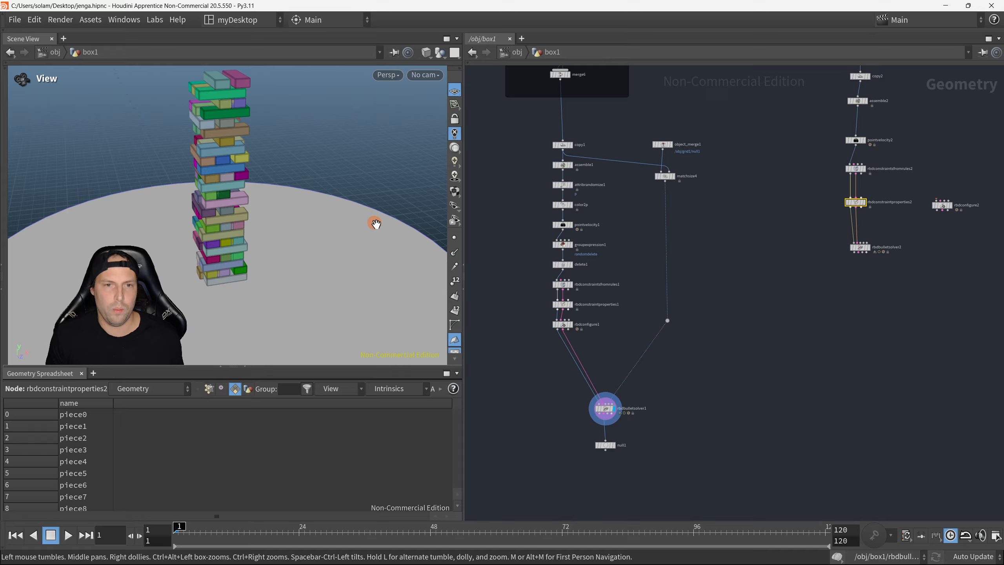
Step: Switch the displayed node from the coloured tower's solver to rbdbulletsolver2 of the grey tower
{"action": "middle_click_drag", "start_coordinate": [335, 181], "coordinate": [312, 248]}
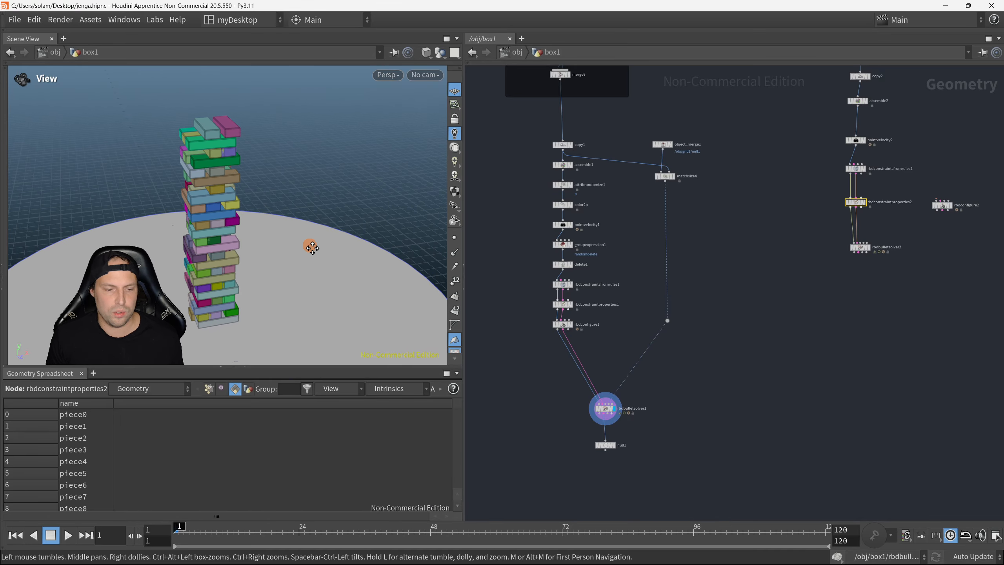
{"action": "middle_click_drag", "start_coordinate": [812, 245], "coordinate": [774, 298]}
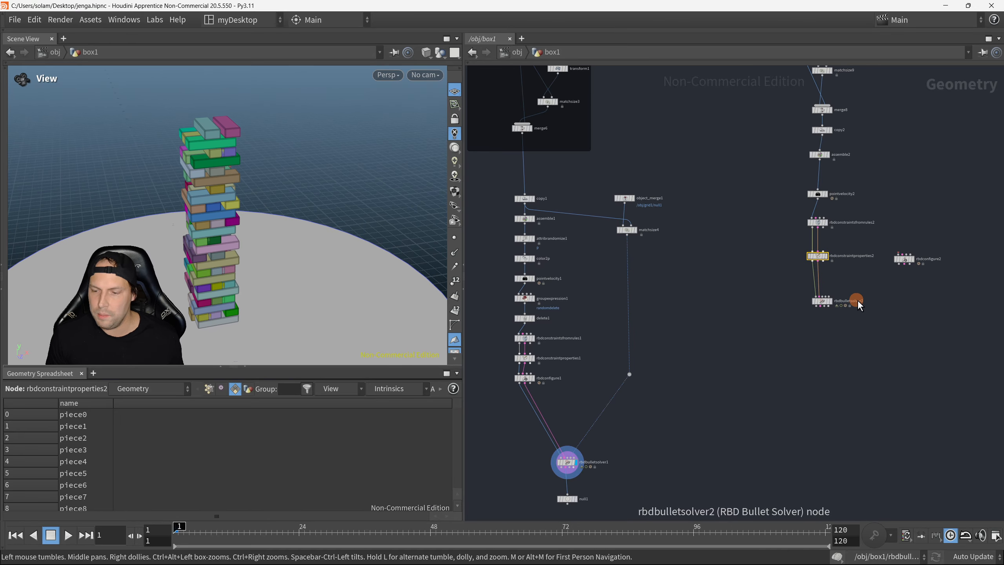
{"action": "left_click", "coordinate": [832, 301]}
{"action": "left_click_drag", "start_coordinate": [230, 267], "coordinate": [210, 300]}
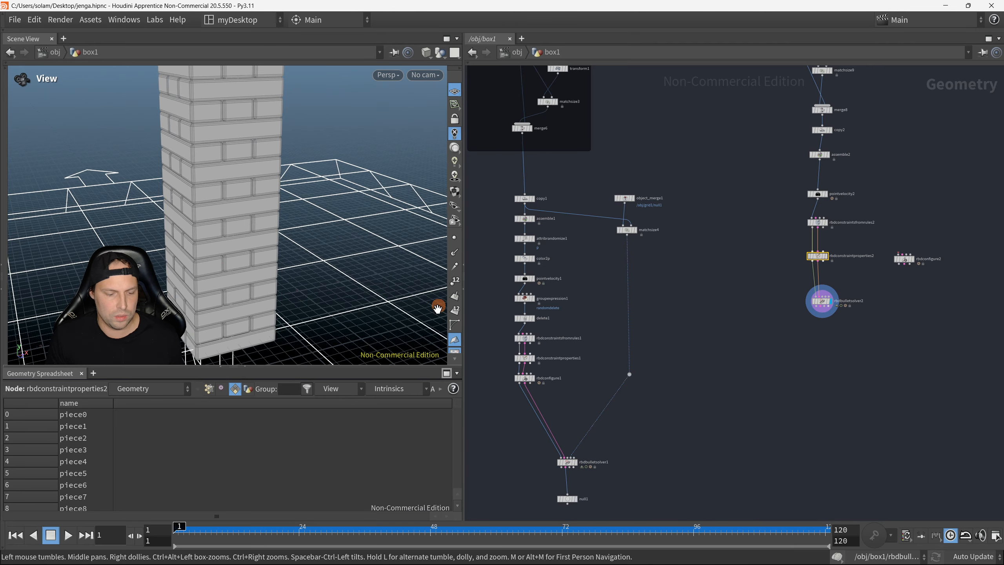
Step: Copy the attribrandomize1 node from the coloured tower's network and paste it beside assemble2
{"action": "middle_click_drag", "start_coordinate": [633, 282], "coordinate": [684, 295]}
{"action": "scroll", "coordinate": [596, 380], "scroll_direction": "up", "scroll_amount": 2}
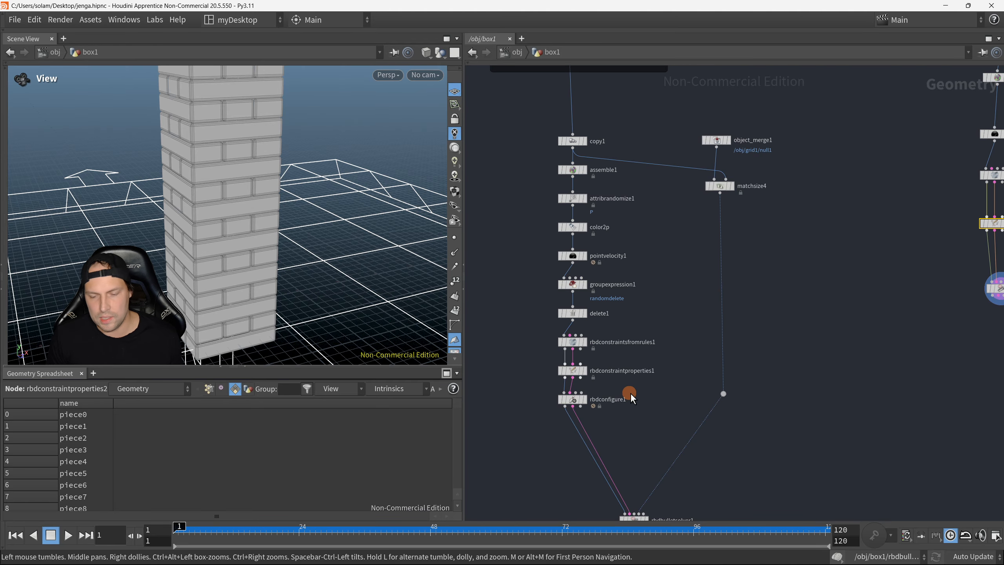
{"action": "middle_click_drag", "start_coordinate": [621, 360], "coordinate": [654, 324]}
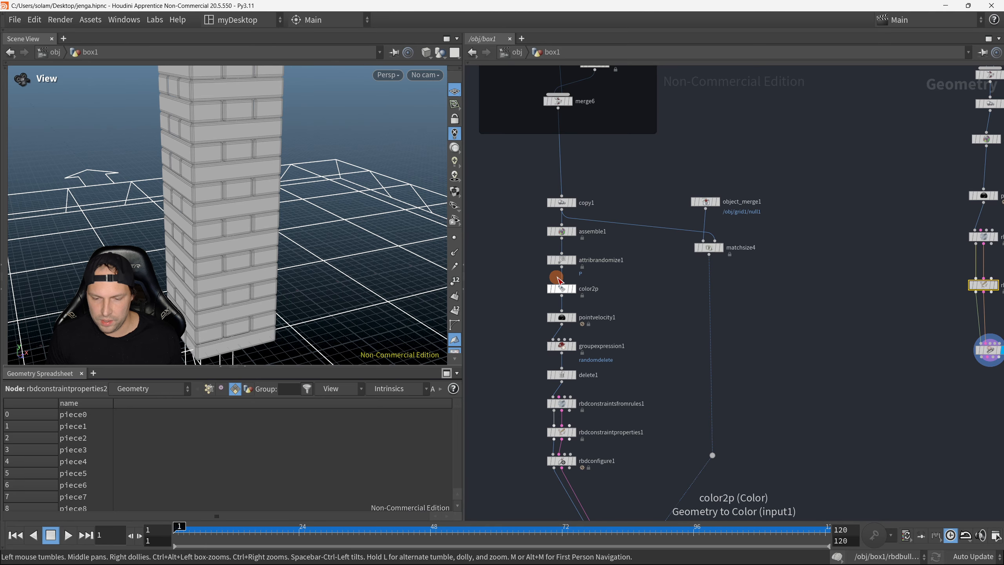
{"action": "left_click", "coordinate": [561, 260]}
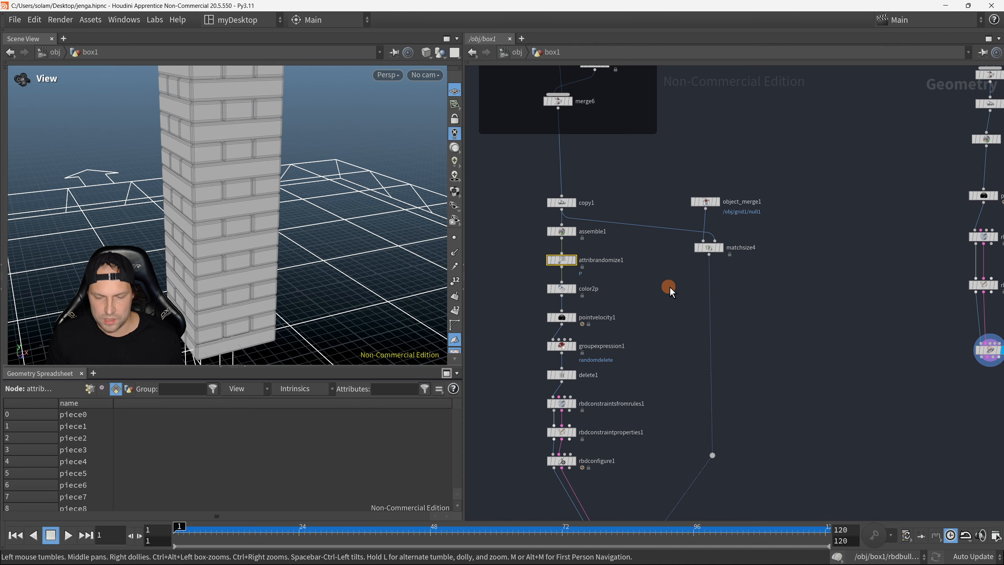
{"action": "key", "text": "ctrl+c"}
{"action": "middle_click_drag", "start_coordinate": [790, 307], "coordinate": [603, 321]}
{"action": "key", "text": "ctrl+v"}
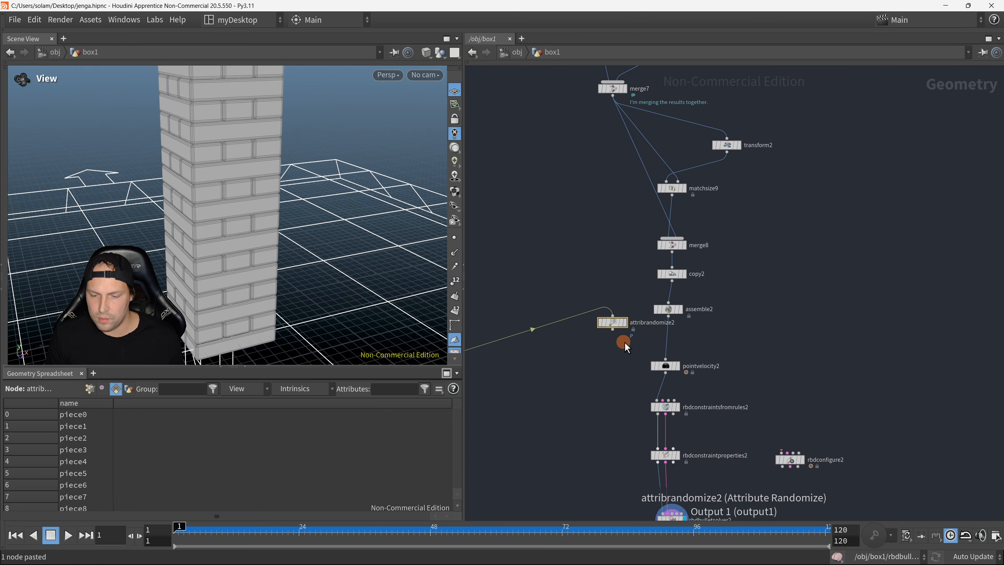
Step: Cut the pasted attribrandomize2's stray input wire and insert the node between assemble2 and pointvelocity2
{"action": "key", "text": "y"}
{"action": "left_click_drag", "start_coordinate": [552, 252], "coordinate": [563, 407]}
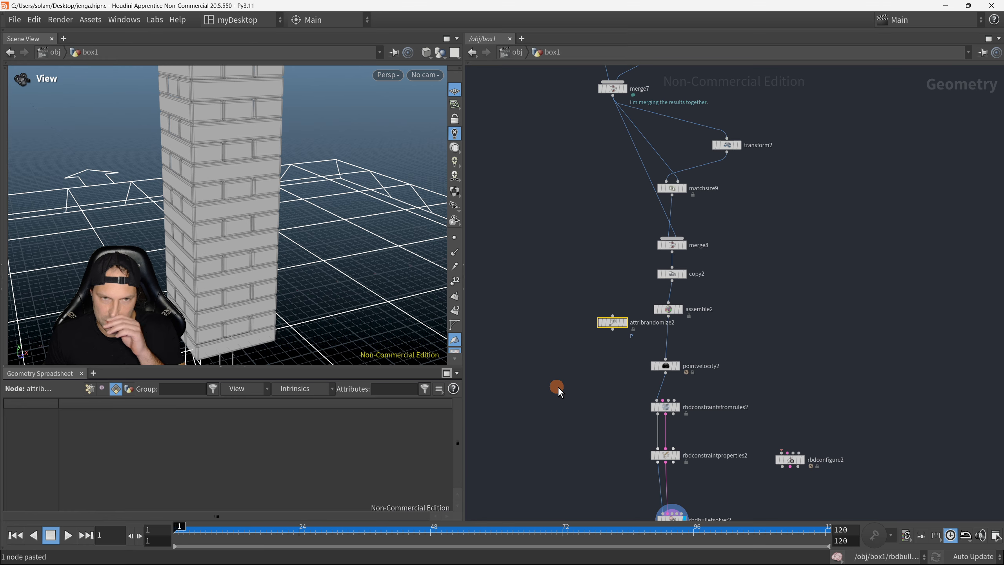
{"action": "scroll", "coordinate": [577, 378], "scroll_direction": "up", "scroll_amount": 4}
{"action": "left_click_drag", "start_coordinate": [620, 313], "coordinate": [707, 338]}
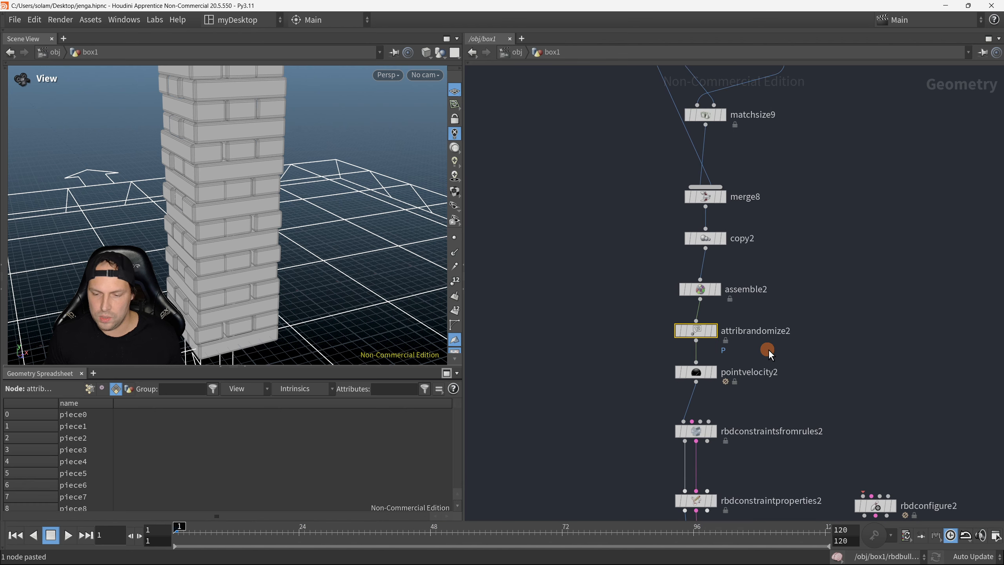
{"action": "middle_click_drag", "start_coordinate": [768, 349], "coordinate": [599, 275]}
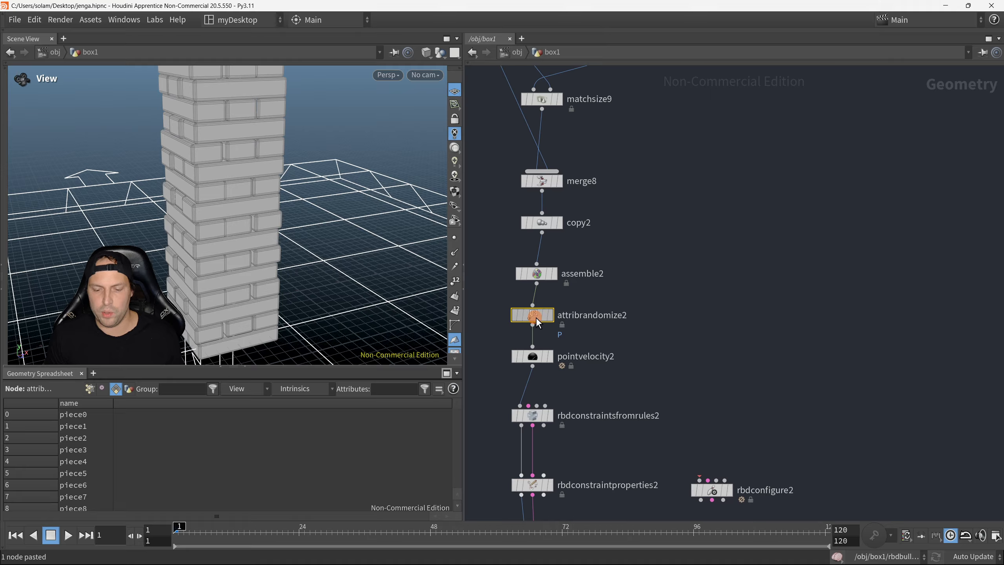
{"action": "left_click_drag", "start_coordinate": [537, 317], "coordinate": [541, 318]}
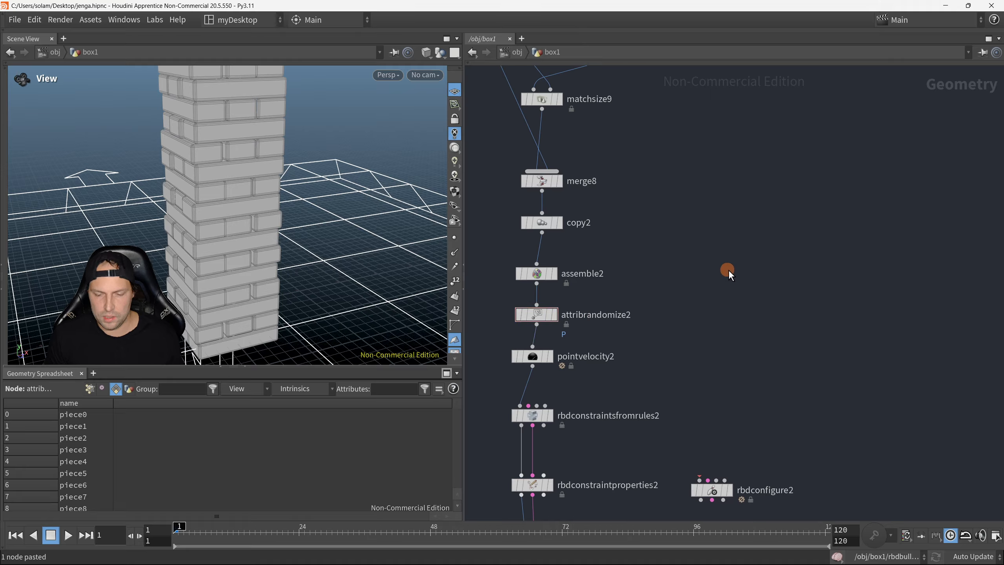
{"action": "key", "text": "Tab"}
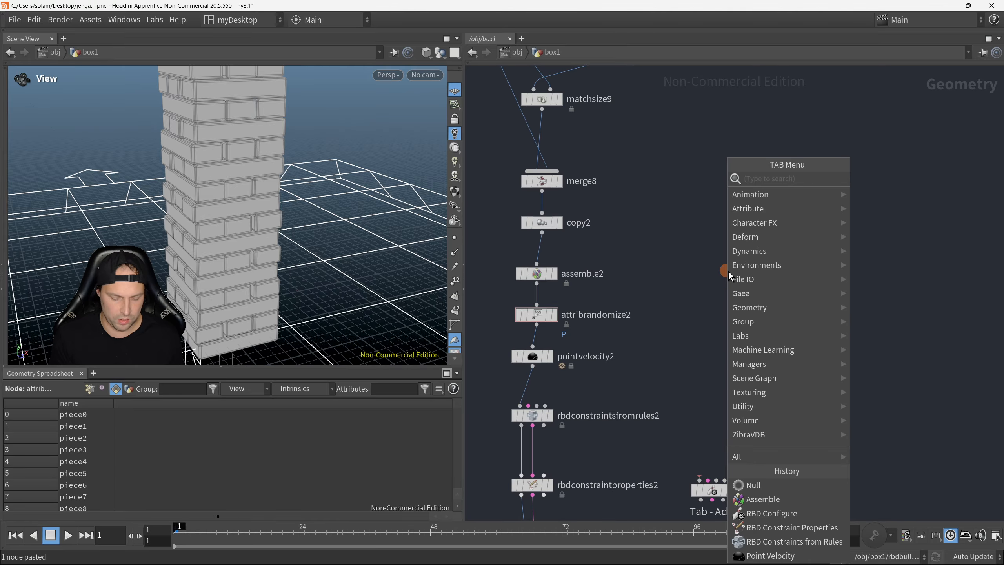
{"action": "type", "text": "attro"}
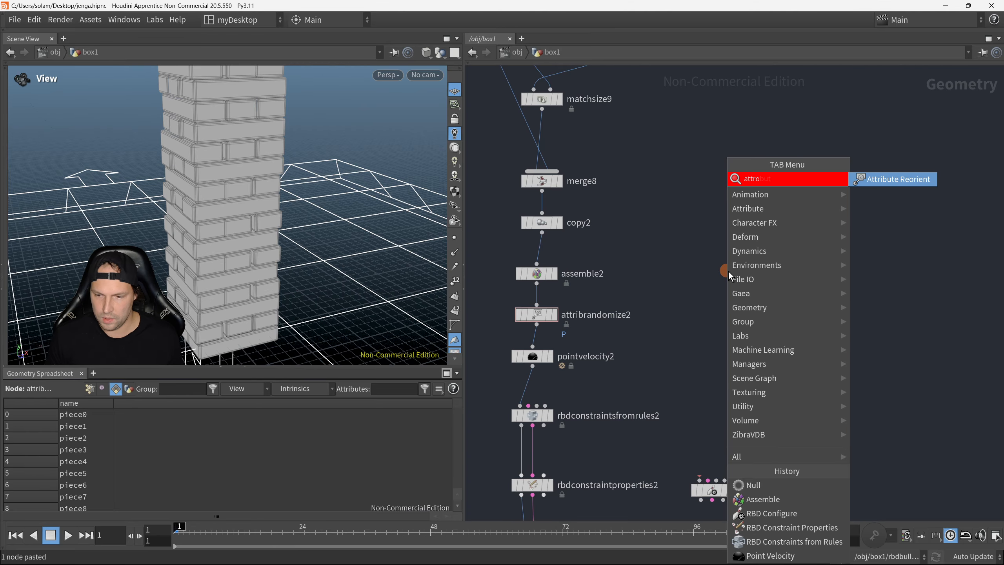
{"action": "key", "text": "BackSpace"}
{"action": "type", "text": "ira"}
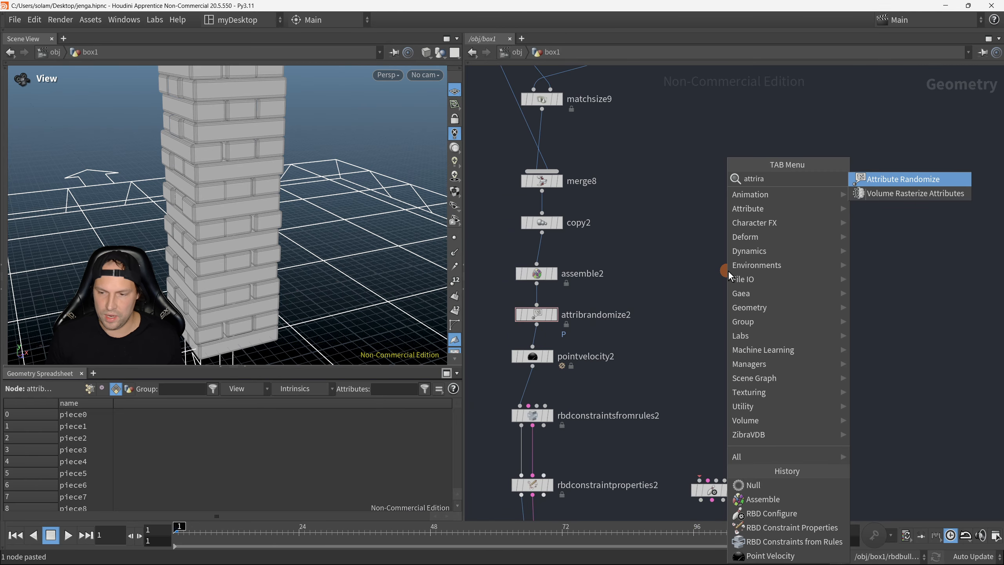
{"action": "left_click", "coordinate": [903, 181]}
{"action": "left_click", "coordinate": [785, 286]}
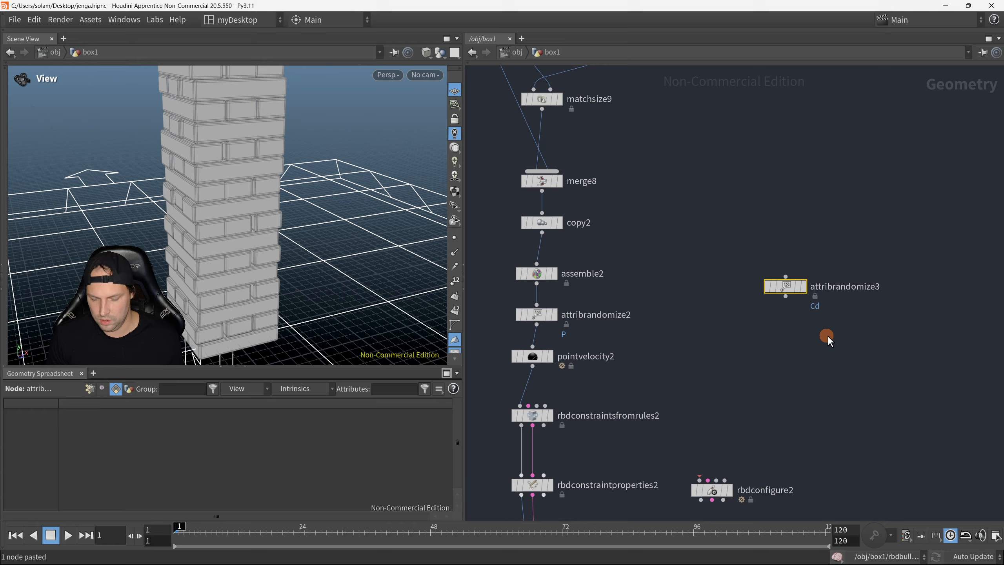
{"action": "key", "text": "Delete"}
Step: Select the attribrandomize2 node and show its parameters beside the network
{"action": "left_click_drag", "start_coordinate": [503, 310], "coordinate": [574, 330]}
{"action": "middle_click_drag", "start_coordinate": [709, 347], "coordinate": [772, 326]}
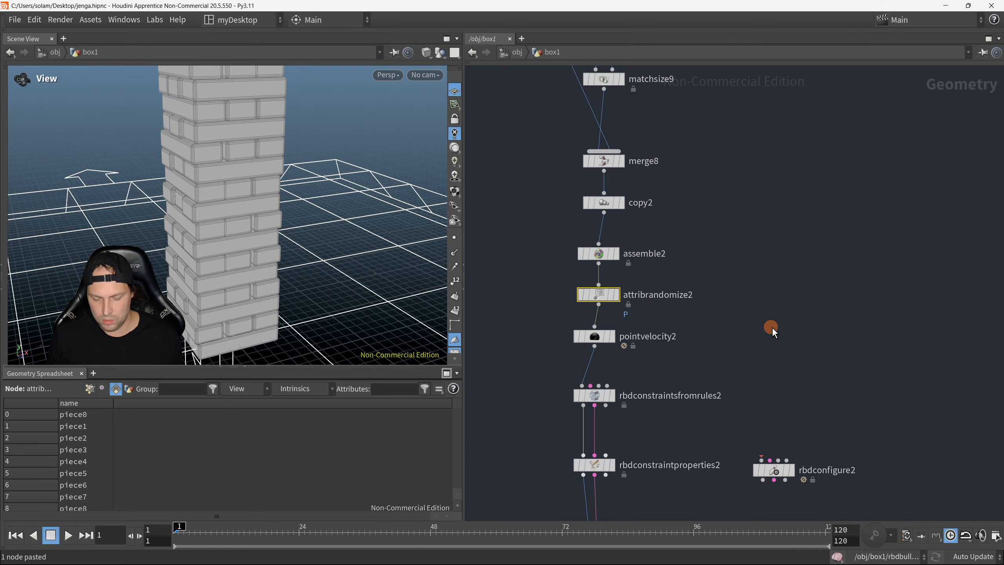
{"action": "key", "text": "p"}
{"action": "middle_click_drag", "start_coordinate": [601, 377], "coordinate": [535, 348]}
{"action": "scroll", "coordinate": [541, 343], "scroll_direction": "down", "scroll_amount": 2}
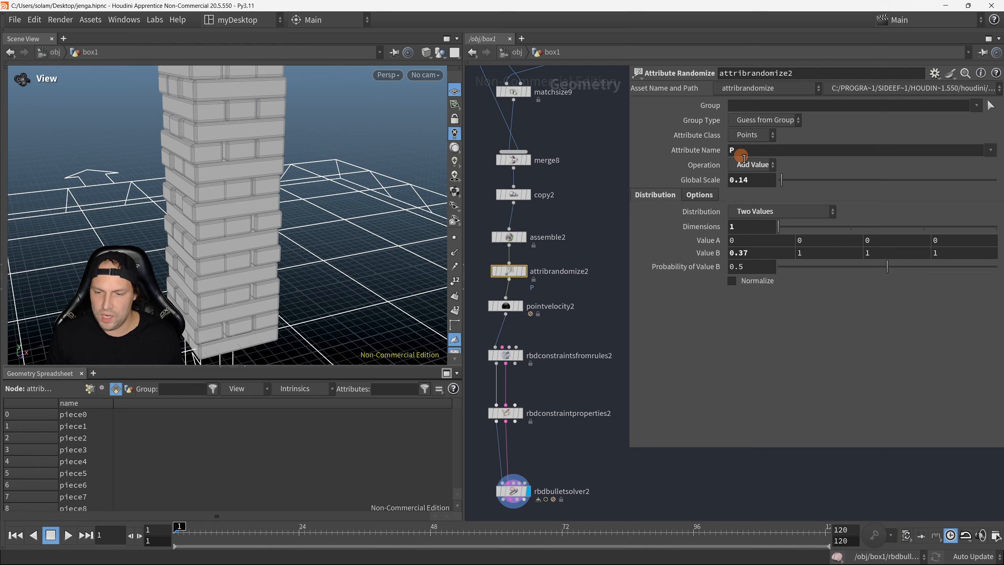
Step: Clear the attribute name of attribrandomize2 and choose Position (P) for it again
{"action": "left_click", "coordinate": [991, 150]}
{"action": "left_click", "coordinate": [761, 156]}
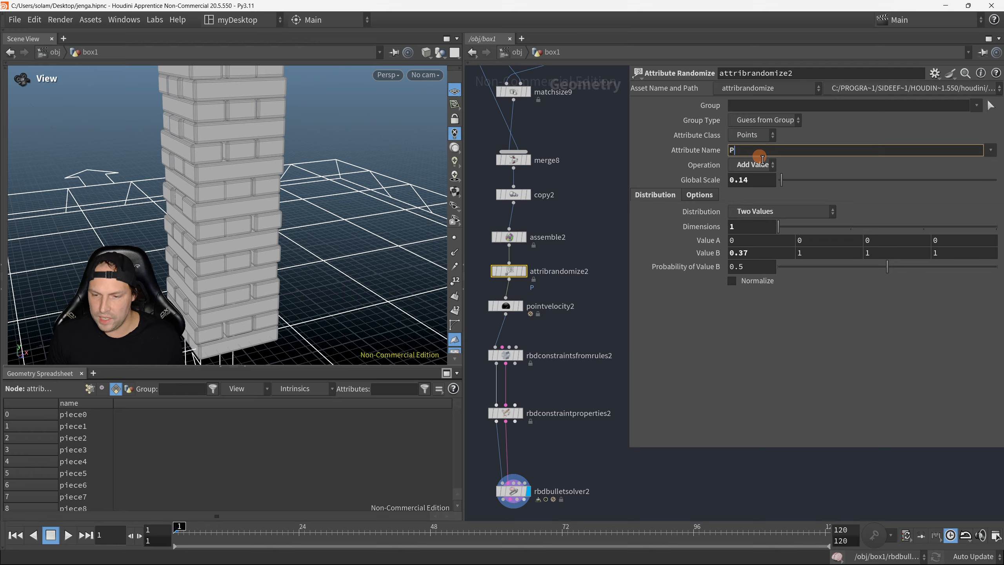
{"action": "key", "text": "Return"}
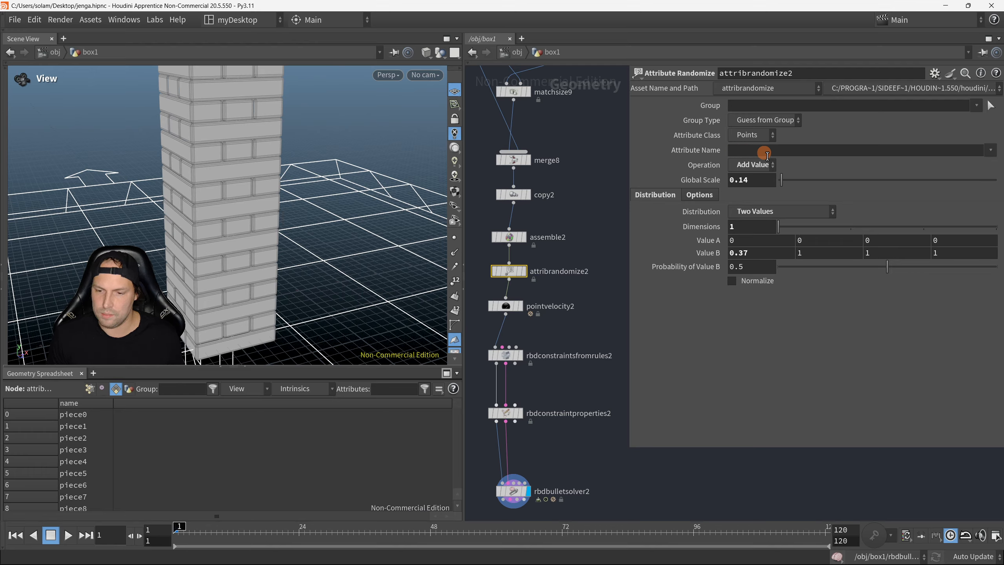
{"action": "left_click", "coordinate": [991, 151]}
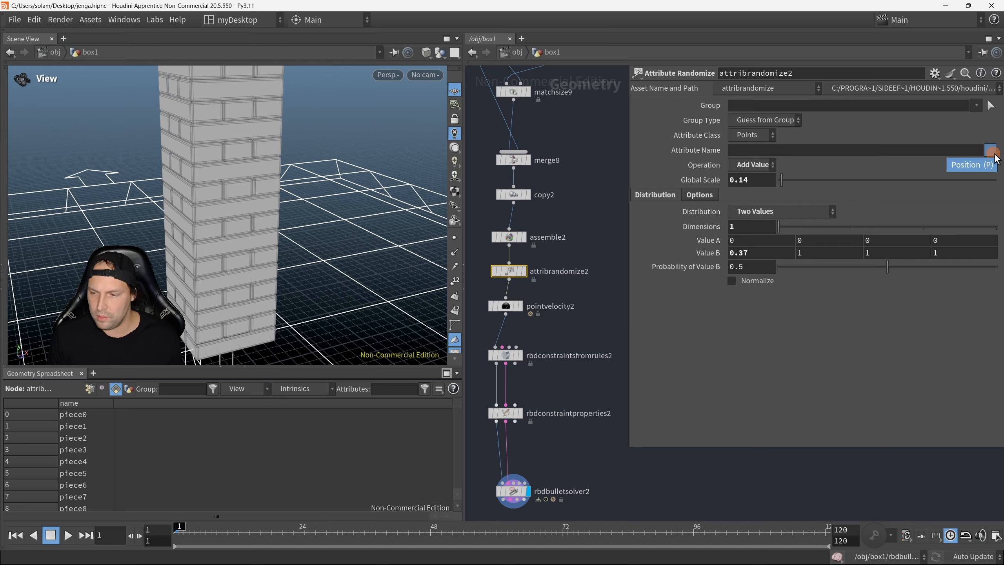
{"action": "left_click", "coordinate": [976, 166]}
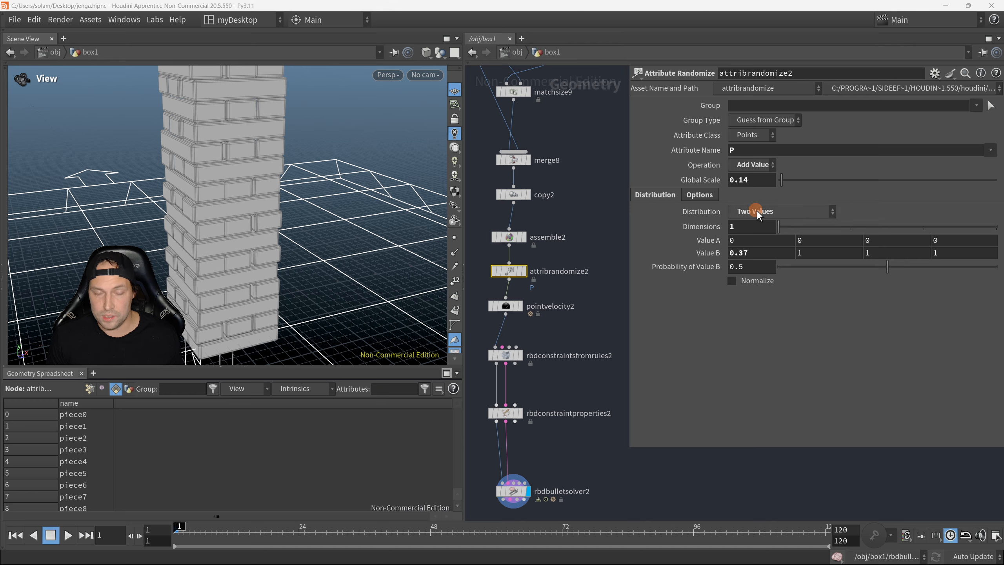
Step: Review attribrandomize2's Value B and toggle the node's bypass to compare the tower with and without the block offsets
{"action": "left_click_drag", "start_coordinate": [762, 253], "coordinate": [739, 257]}
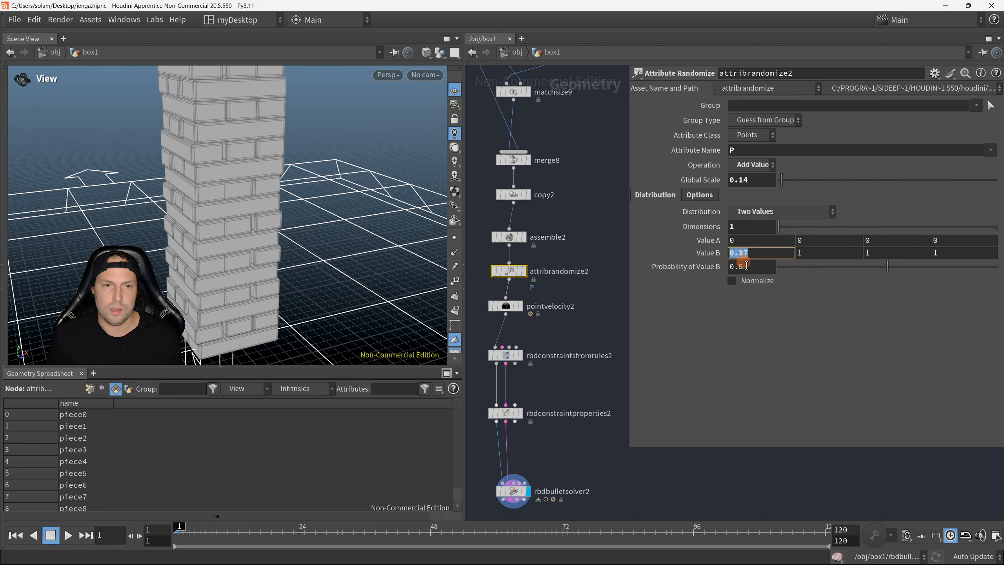
{"action": "left_click", "coordinate": [877, 304]}
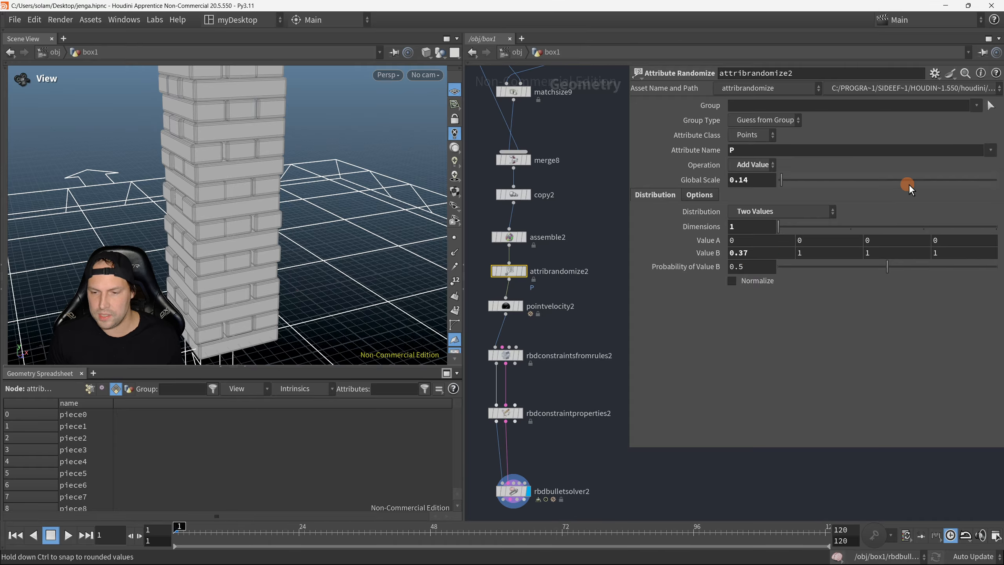
{"action": "left_click", "coordinate": [495, 270]}
{"action": "left_click_drag", "start_coordinate": [352, 240], "coordinate": [438, 268]}
{"action": "key", "text": "q"}
{"action": "left_click", "coordinate": [512, 270]}
{"action": "left_click", "coordinate": [516, 271]}
{"action": "left_click", "coordinate": [496, 267]}
{"action": "left_click", "coordinate": [487, 262]}
{"action": "left_click", "coordinate": [492, 261]}
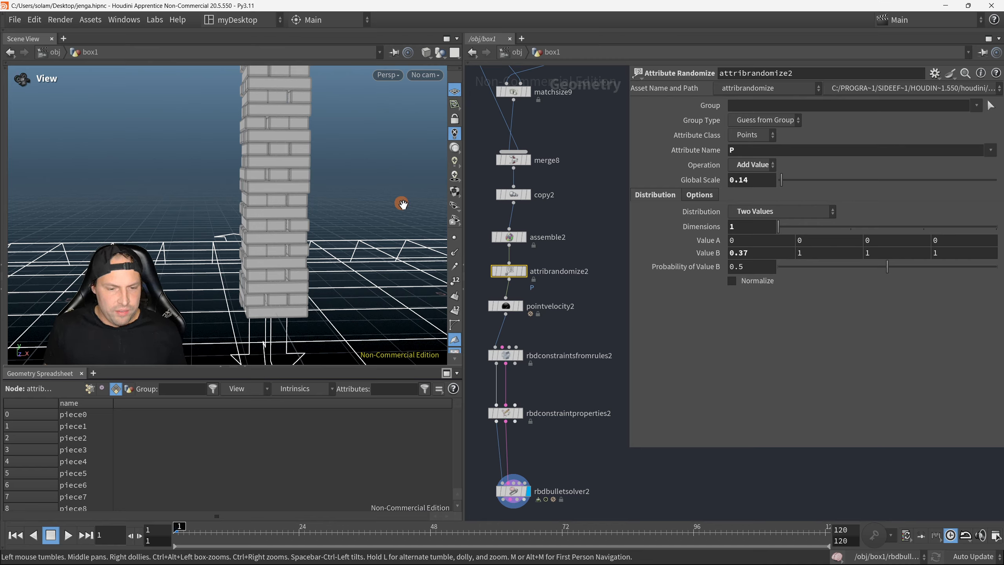
Step: Examine the whole tower with its randomly offset blocks from several angles
{"action": "left_click_drag", "start_coordinate": [247, 145], "coordinate": [242, 170]}
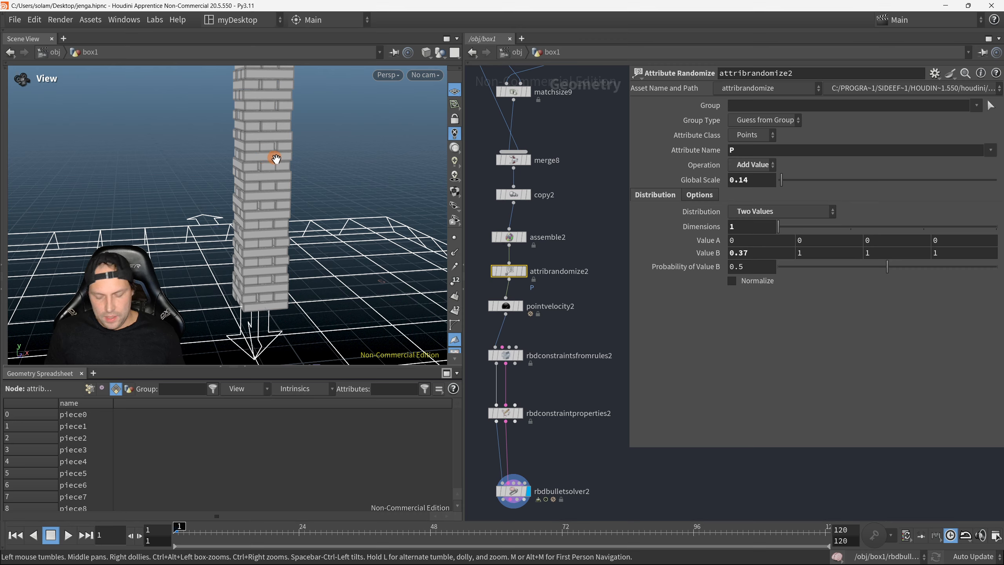
{"action": "key", "text": "p"}
{"action": "left_click", "coordinate": [371, 71]}
{"action": "left_click_drag", "start_coordinate": [322, 208], "coordinate": [303, 220]}
{"action": "right_click_drag", "start_coordinate": [304, 220], "coordinate": [271, 206]}
{"action": "left_click_drag", "start_coordinate": [287, 185], "coordinate": [316, 213]}
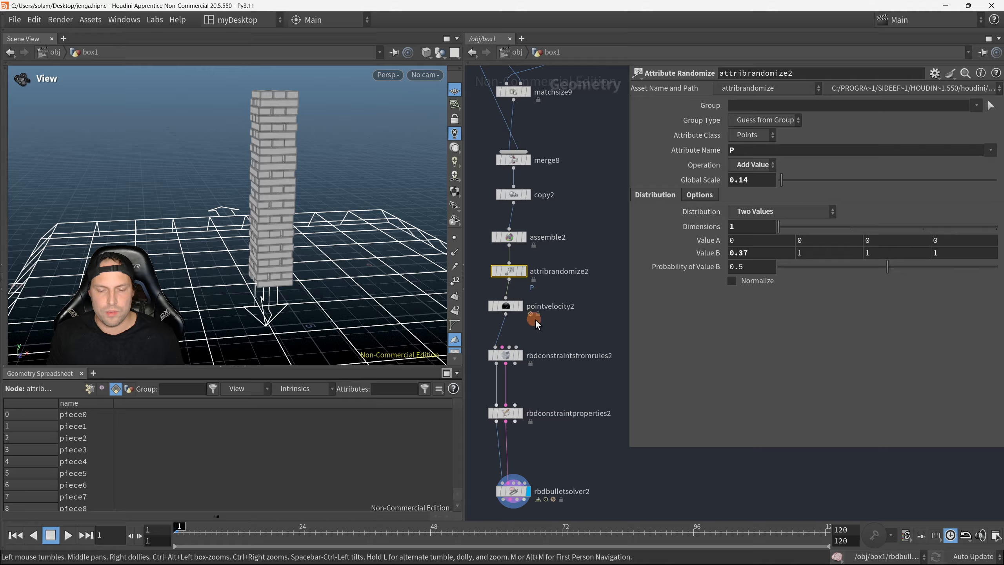
Step: Hide the parameters and copy the groupexpression1 and delete1 nodes from the coloured tower's network
{"action": "scroll", "coordinate": [535, 319], "scroll_direction": "down", "scroll_amount": 1}
{"action": "middle_click_drag", "start_coordinate": [571, 302], "coordinate": [594, 299]}
{"action": "key", "text": "p"}
{"action": "middle_click_drag", "start_coordinate": [533, 321], "coordinate": [797, 302]}
{"action": "middle_click_drag", "start_coordinate": [548, 284], "coordinate": [747, 204]}
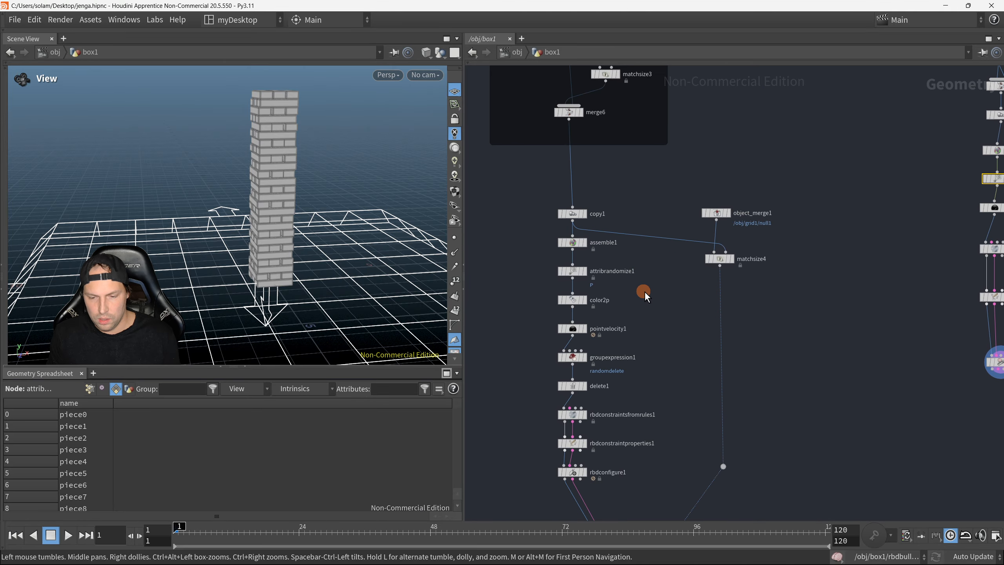
{"action": "scroll", "coordinate": [645, 291], "scroll_direction": "up", "scroll_amount": 2}
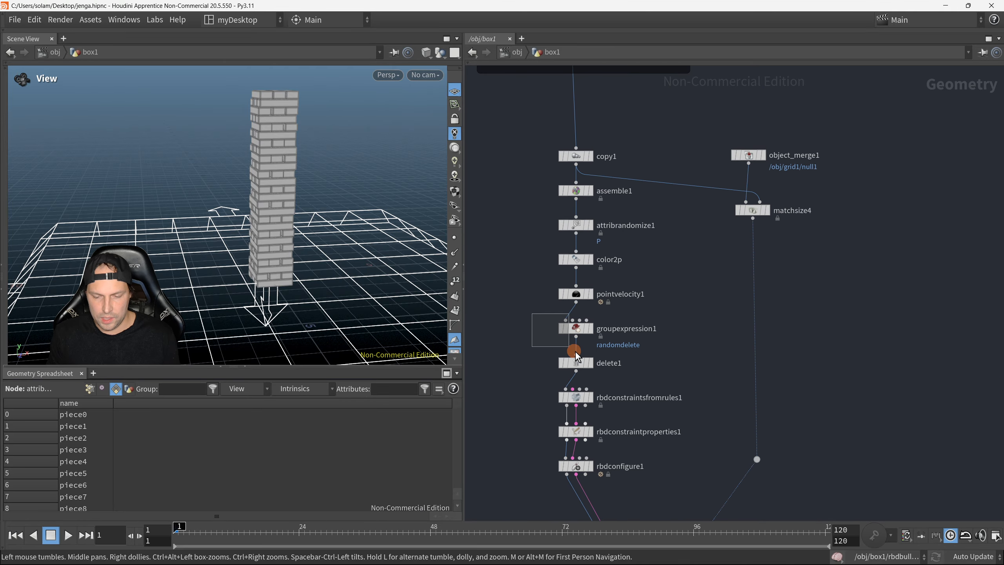
{"action": "left_click_drag", "start_coordinate": [613, 371], "coordinate": [687, 378]}
{"action": "scroll", "coordinate": [682, 367], "scroll_direction": "up", "scroll_amount": 1}
{"action": "key", "text": "ctrl+c"}
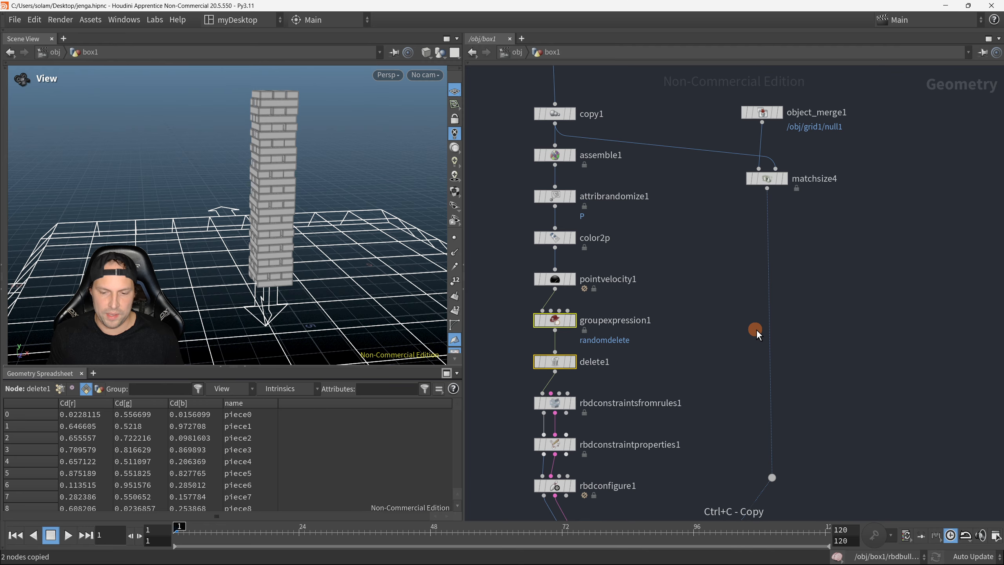
Step: Paste the group expression and delete nodes beside the rbdbulletsolver2 chain and cut their wire from the coloured network
{"action": "scroll", "coordinate": [814, 313], "scroll_direction": "down", "scroll_amount": 2}
{"action": "middle_click_drag", "start_coordinate": [811, 312], "coordinate": [577, 318]}
{"action": "middle_click_drag", "start_coordinate": [758, 300], "coordinate": [610, 370]}
{"action": "key", "text": "ctrl+v"}
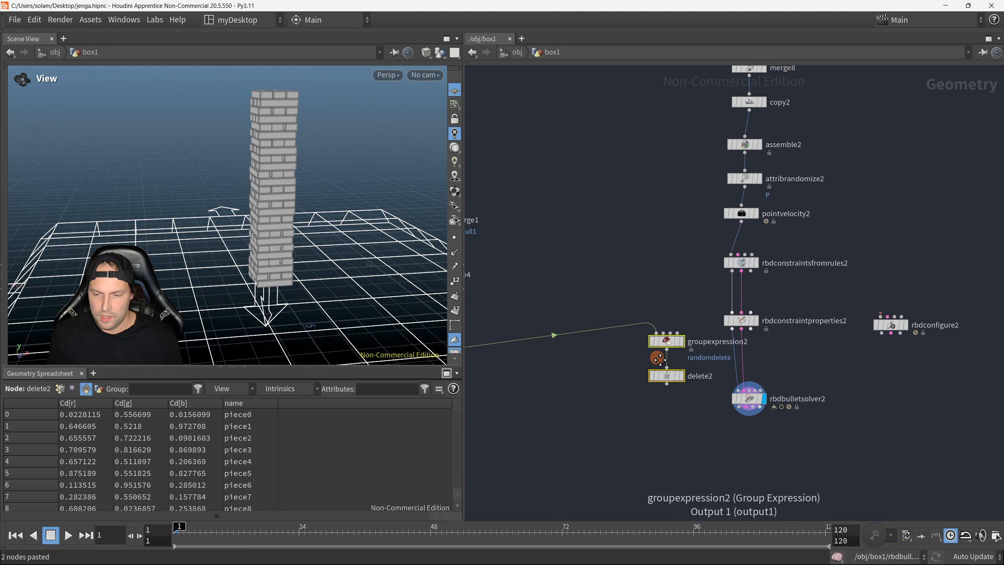
{"action": "scroll", "coordinate": [589, 359], "scroll_direction": "up", "scroll_amount": 1}
{"action": "middle_click_drag", "start_coordinate": [619, 292], "coordinate": [567, 321]}
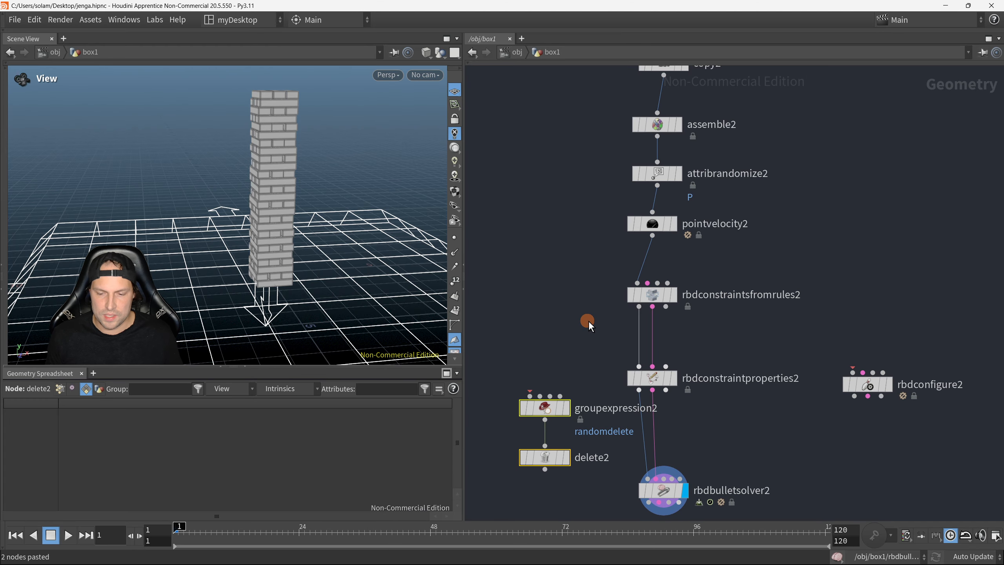
Step: Make room below pointvelocity2 and insert groupexpression2 and delete2 between it and rbdconstraintsfromrules2
{"action": "scroll", "coordinate": [738, 406], "scroll_direction": "down", "scroll_amount": 1}
{"action": "middle_click_drag", "start_coordinate": [750, 399], "coordinate": [753, 331]}
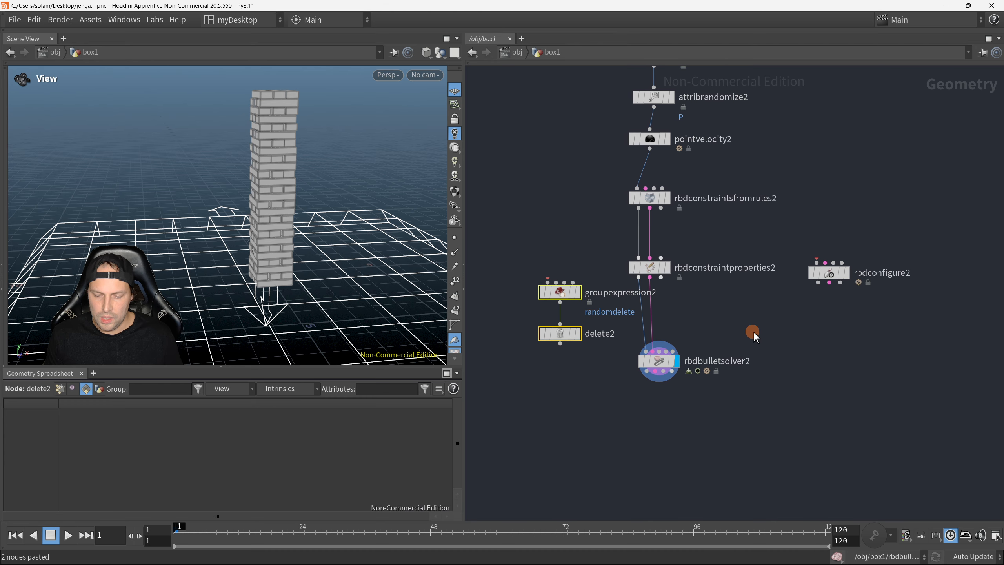
{"action": "left_click_drag", "start_coordinate": [766, 378], "coordinate": [660, 333]}
{"action": "left_click", "coordinate": [674, 292]}
{"action": "middle_click_drag", "start_coordinate": [572, 238], "coordinate": [558, 291]}
{"action": "left_click_drag", "start_coordinate": [522, 281], "coordinate": [588, 411]}
{"action": "left_click_drag", "start_coordinate": [559, 344], "coordinate": [648, 242]}
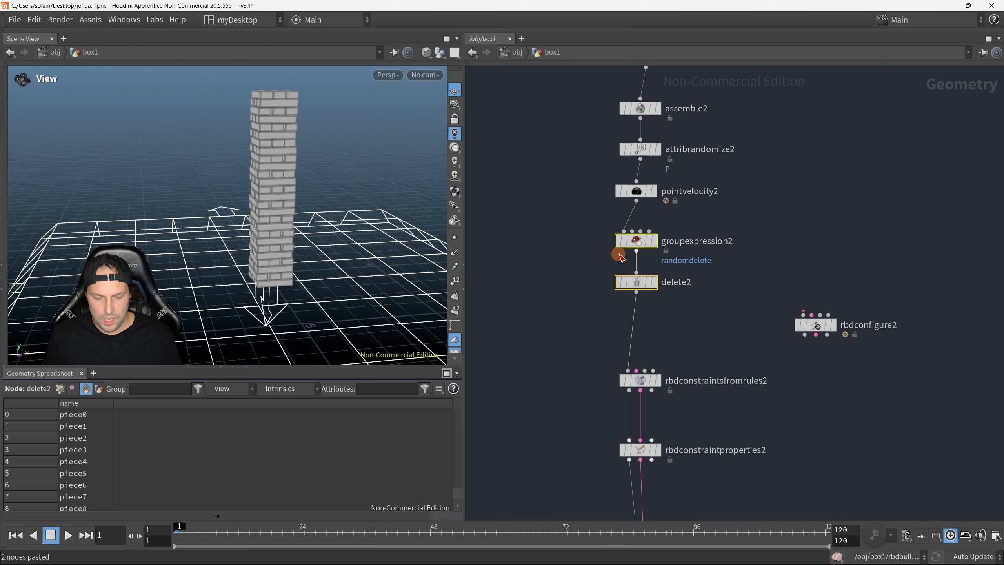
Step: Display the output of delete2 and then of groupexpression2 to compare the tower's blocks
{"action": "left_click", "coordinate": [654, 283]}
{"action": "scroll", "coordinate": [304, 233], "scroll_direction": "up", "scroll_amount": 3}
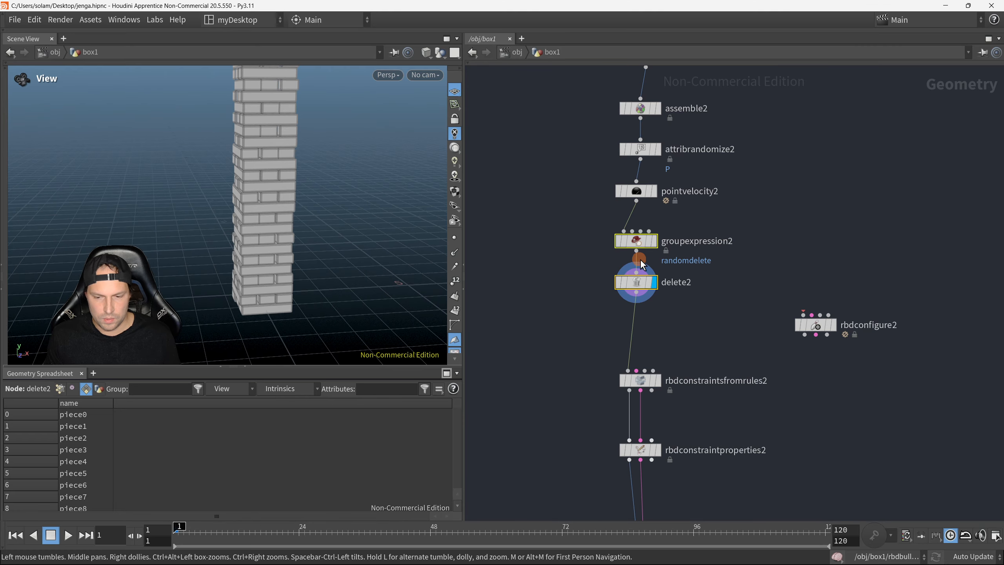
{"action": "left_click", "coordinate": [654, 242]}
{"action": "middle_click_drag", "start_coordinate": [612, 249], "coordinate": [604, 295]}
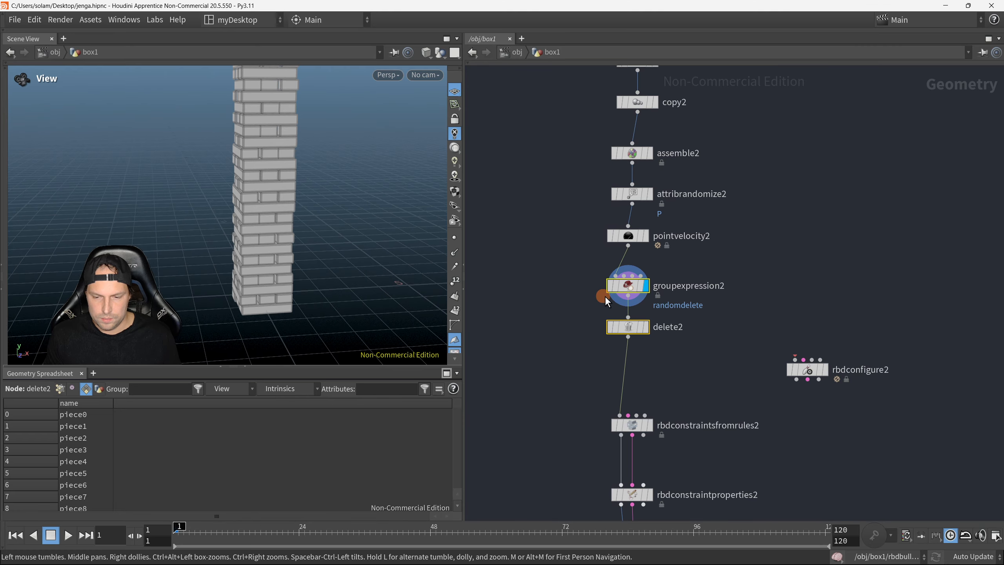
{"action": "left_click", "coordinate": [646, 286]}
{"action": "left_click", "coordinate": [846, 273]}
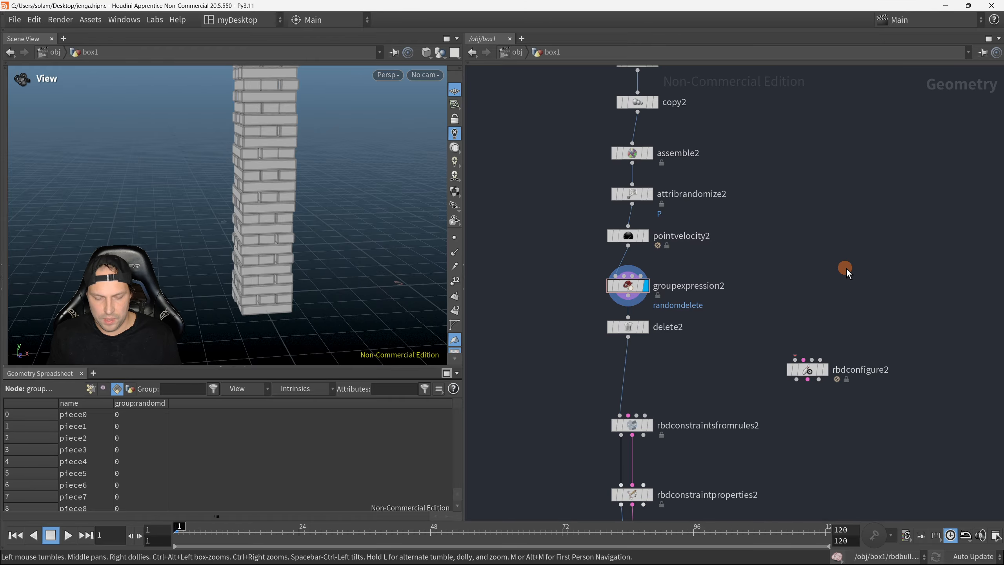
{"action": "key", "text": "Tab"}
{"action": "type", "text": "geou"}
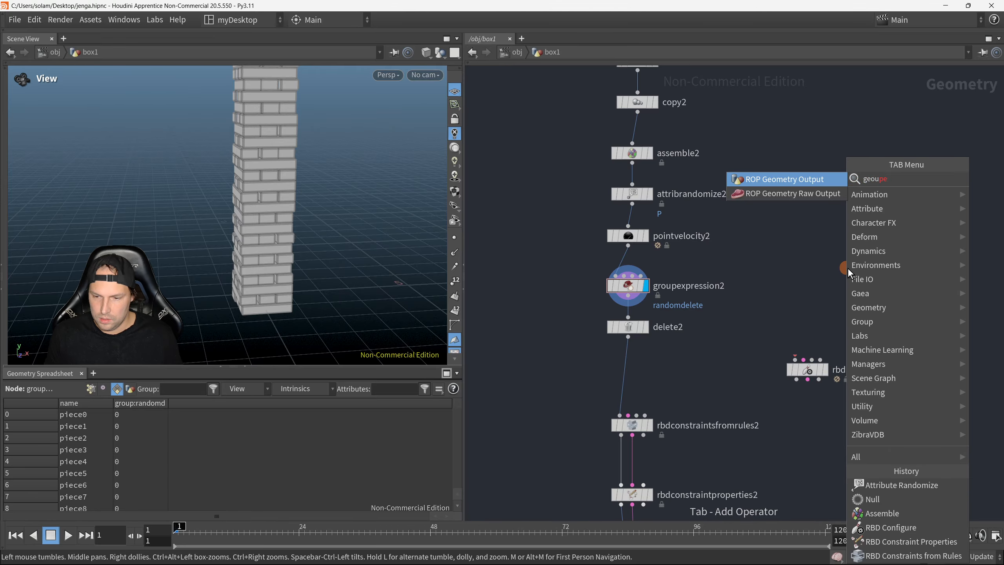
{"action": "key", "text": "BackSpace"}
{"action": "key", "text": "BackSpace"}
{"action": "key", "text": "BackSpace"}
{"action": "type", "text": "ro"}
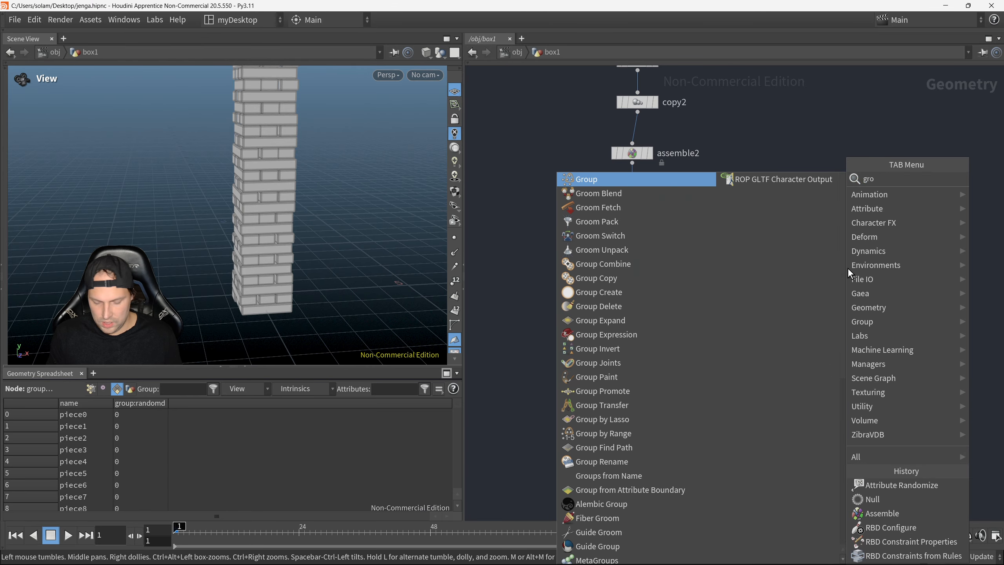
{"action": "type", "text": "up"}
{"action": "left_click", "coordinate": [788, 300]}
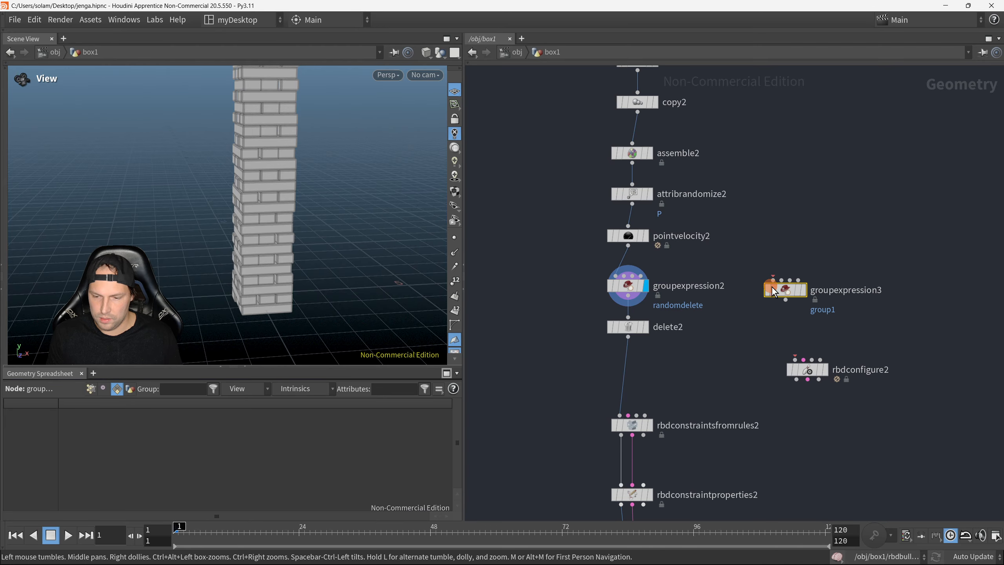
{"action": "key", "text": "Delete"}
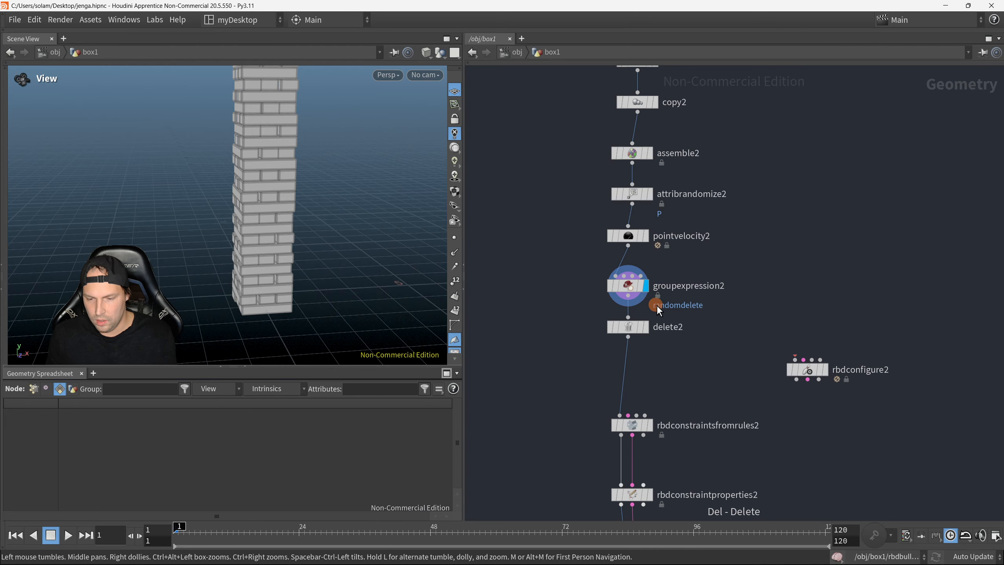
Step: Show the parameters of groupexpression2, move delete2 further below it and rename the expression's group to MyDeletesPieces
{"action": "scroll", "coordinate": [578, 265], "scroll_direction": "up", "scroll_amount": 2}
{"action": "left_click", "coordinate": [704, 294]}
{"action": "key", "text": "p"}
{"action": "middle_click_drag", "start_coordinate": [589, 377], "coordinate": [498, 367]}
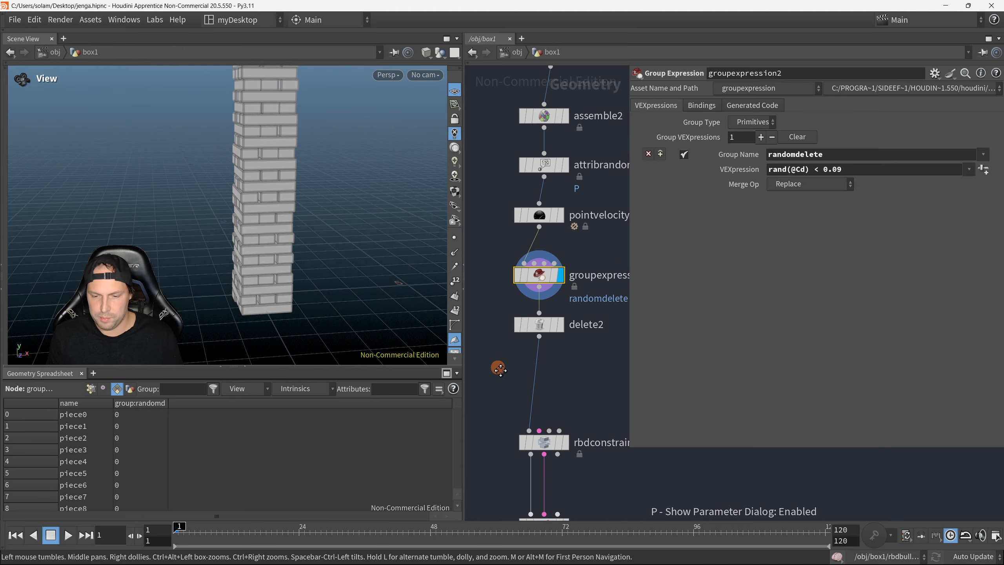
{"action": "scroll", "coordinate": [508, 352], "scroll_direction": "down", "scroll_amount": 1}
{"action": "left_click_drag", "start_coordinate": [536, 339], "coordinate": [535, 374]}
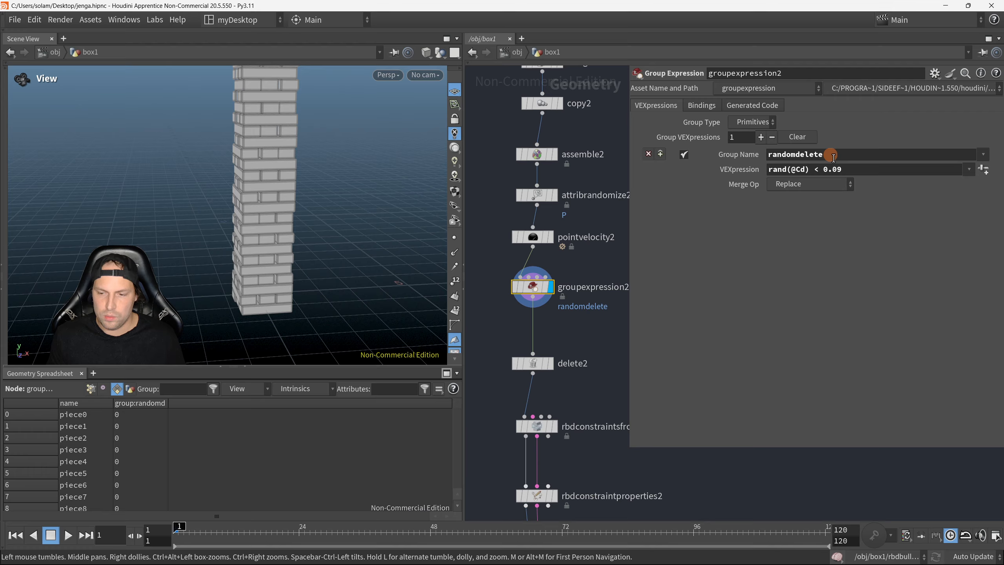
{"action": "left_click_drag", "start_coordinate": [834, 156], "coordinate": [747, 159]}
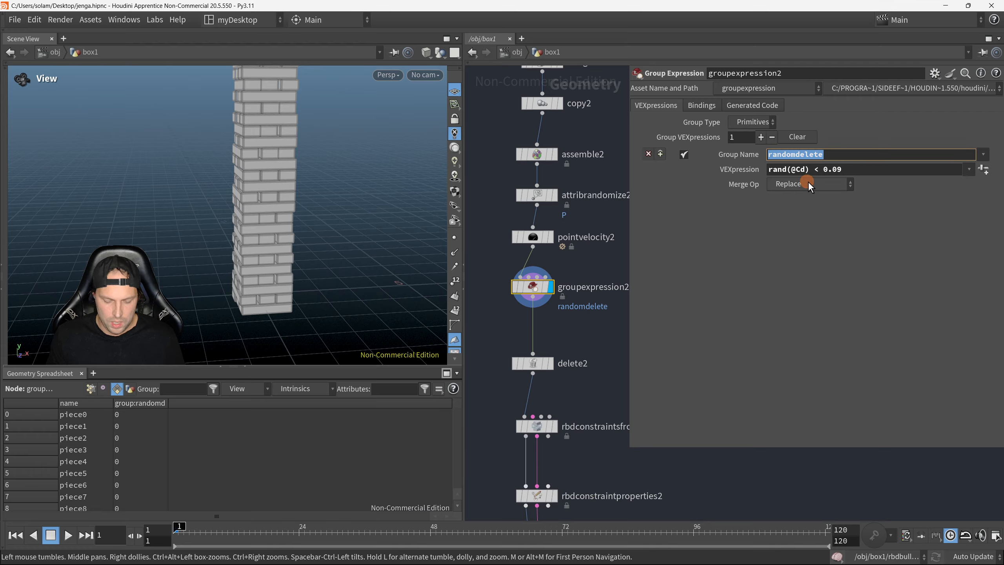
{"action": "type", "text": "MyDele"}
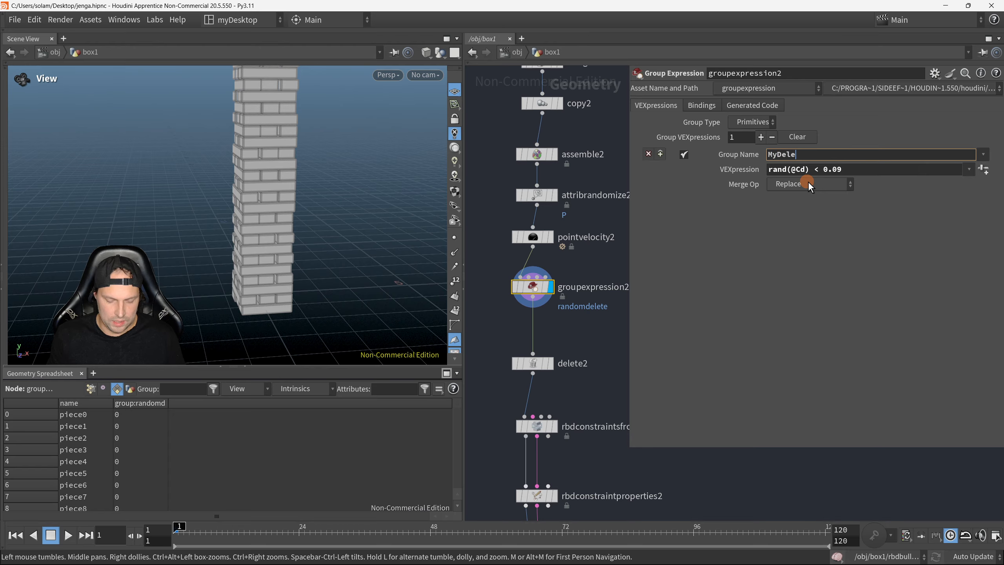
{"action": "type", "text": "tesPieces"}
{"action": "key", "text": "Return"}
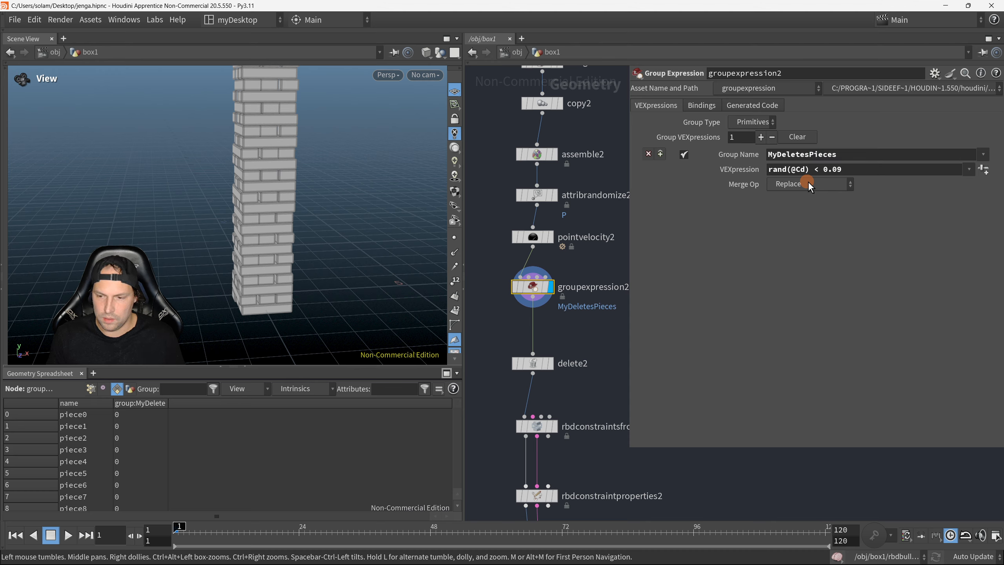
Step: Examine the VEXpression of groupexpression2, including its comparison operator and threshold value
{"action": "left_click_drag", "start_coordinate": [850, 171], "coordinate": [767, 171]}
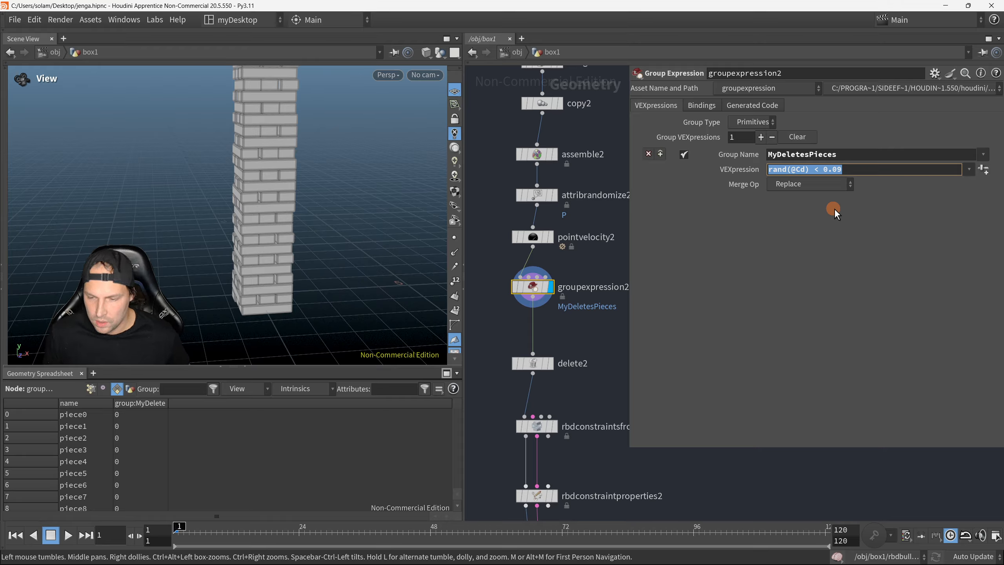
{"action": "left_click", "coordinate": [814, 169]}
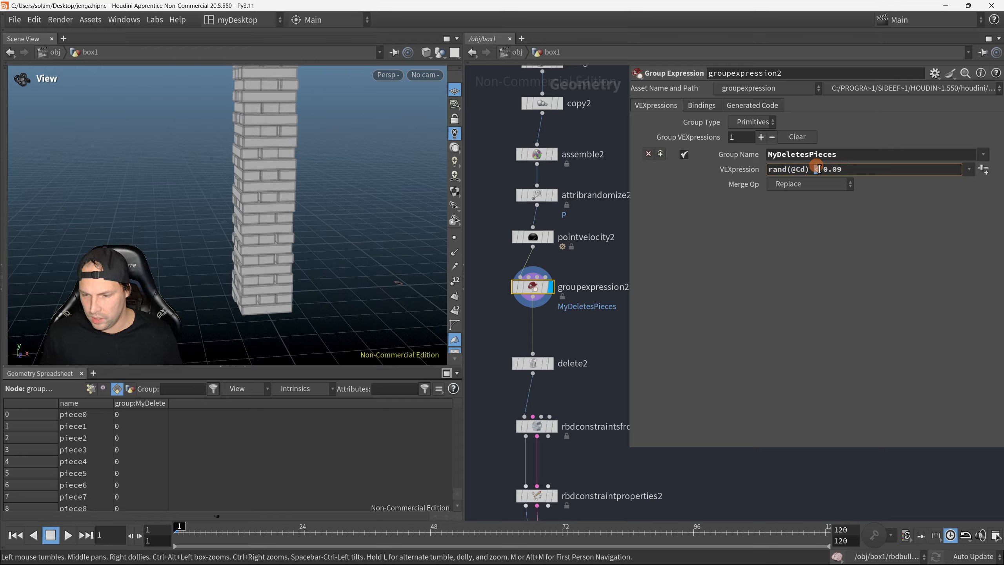
{"action": "left_click_drag", "start_coordinate": [822, 170], "coordinate": [852, 175]}
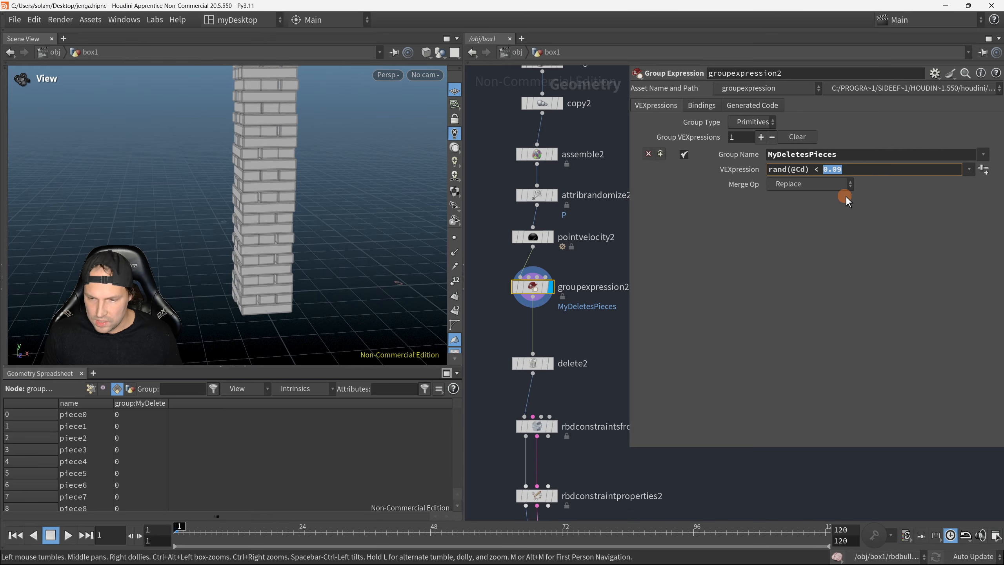
{"action": "left_click", "coordinate": [825, 188]}
{"action": "left_click", "coordinate": [905, 203]}
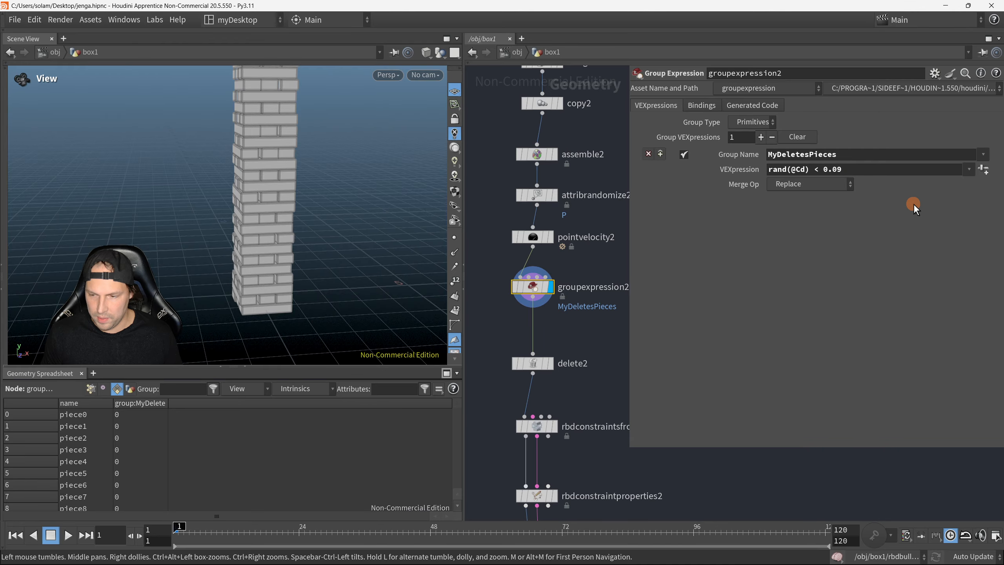
{"action": "left_click_drag", "start_coordinate": [845, 171], "coordinate": [764, 179]}
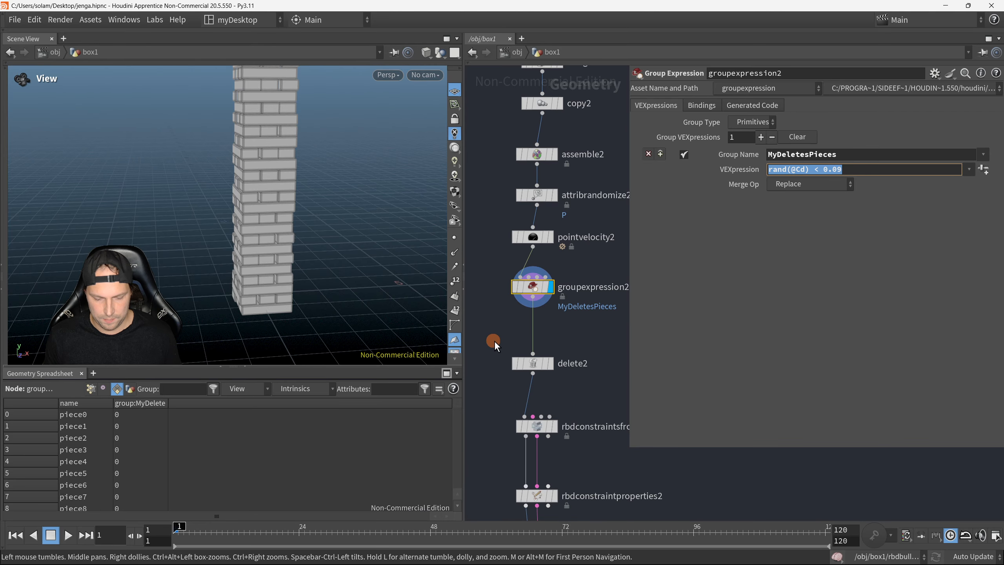
{"action": "type", "text": "r"}
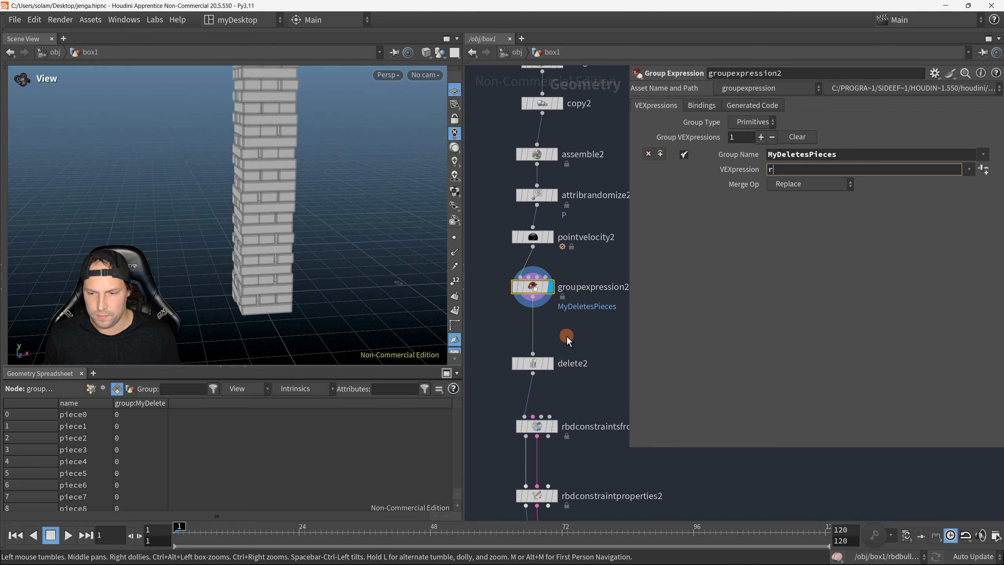
Step: Display the output of delete2, check its node information and set its group to MyDeletesPieces
{"action": "left_click", "coordinate": [538, 365]}
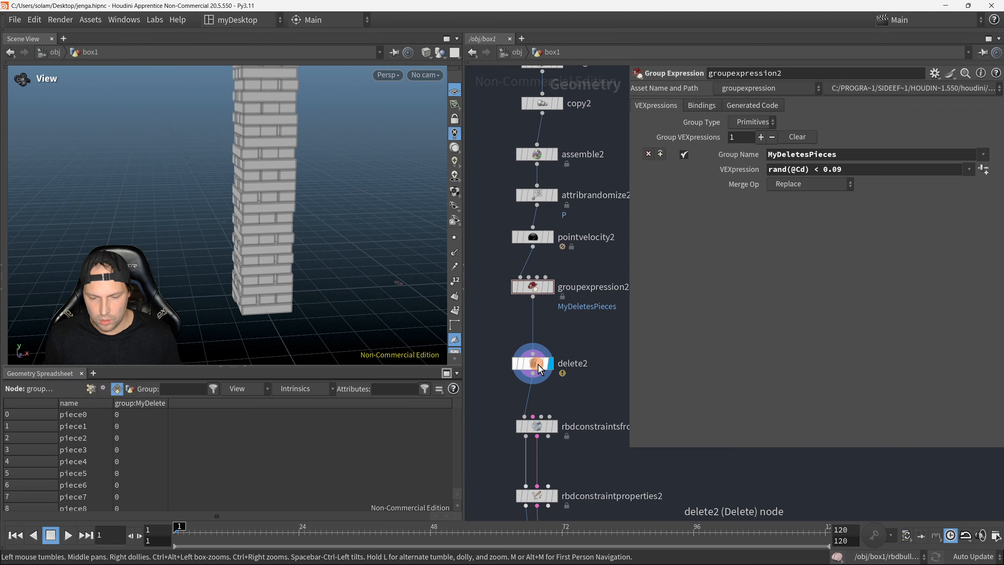
{"action": "middle_click", "coordinate": [541, 364]}
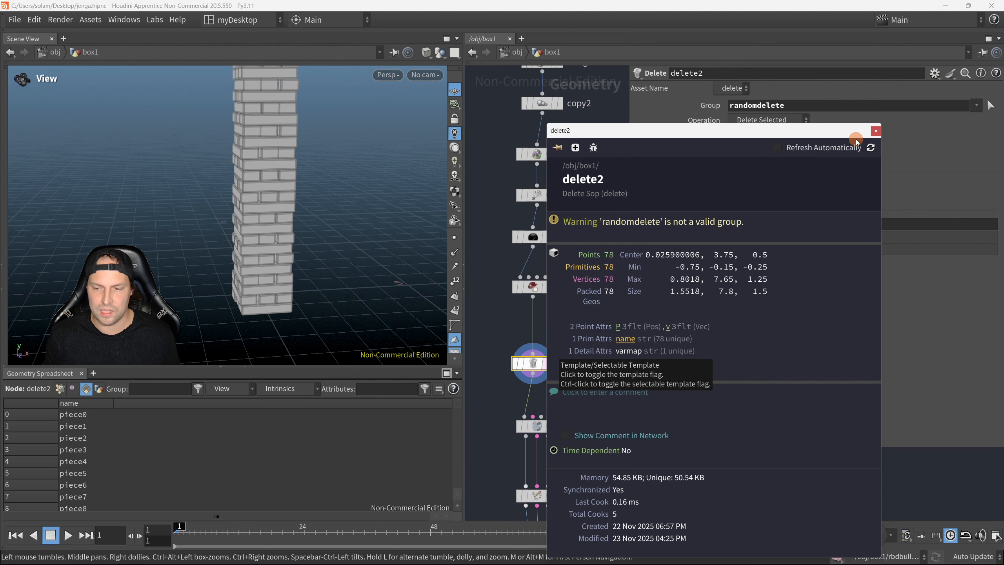
{"action": "left_click", "coordinate": [876, 132]}
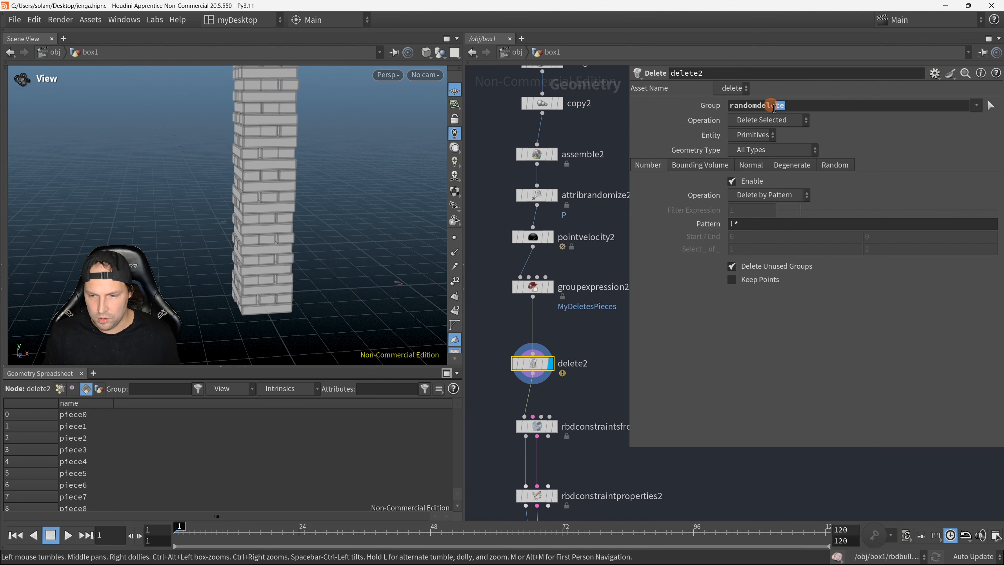
{"action": "double_click", "coordinate": [743, 105]}
{"action": "key", "text": "BackSpace"}
{"action": "key", "text": "Return"}
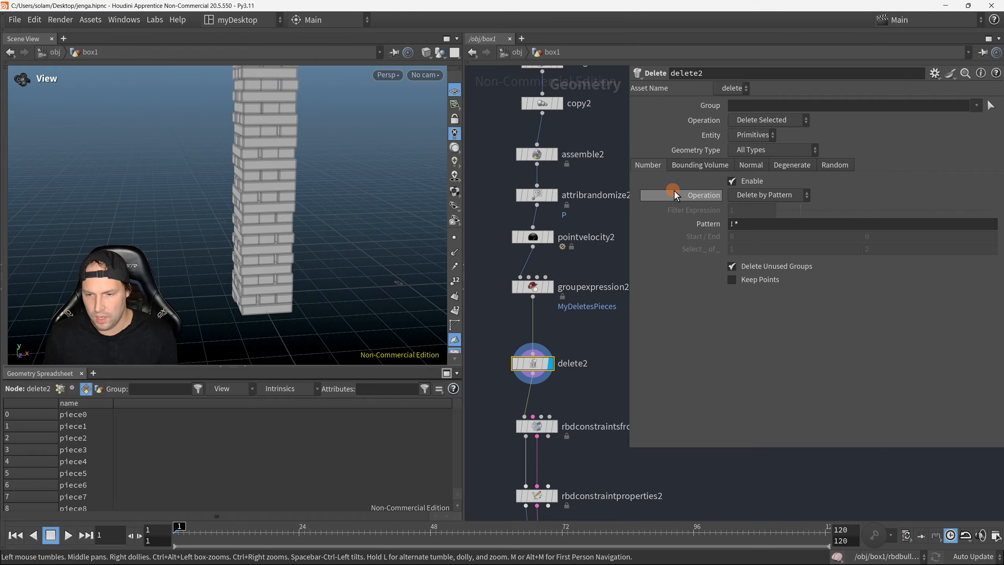
{"action": "left_click", "coordinate": [976, 106]}
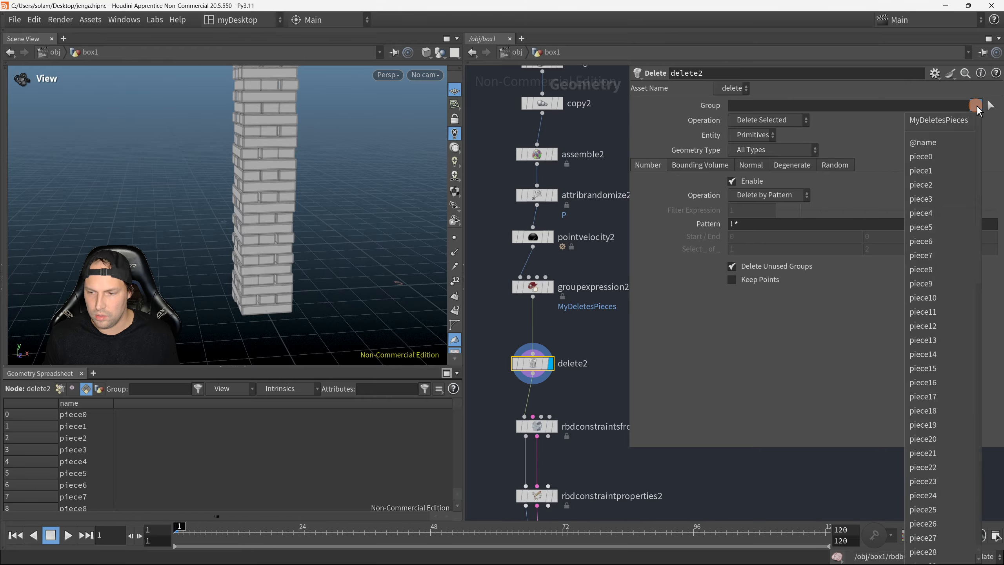
{"action": "left_click", "coordinate": [961, 125]}
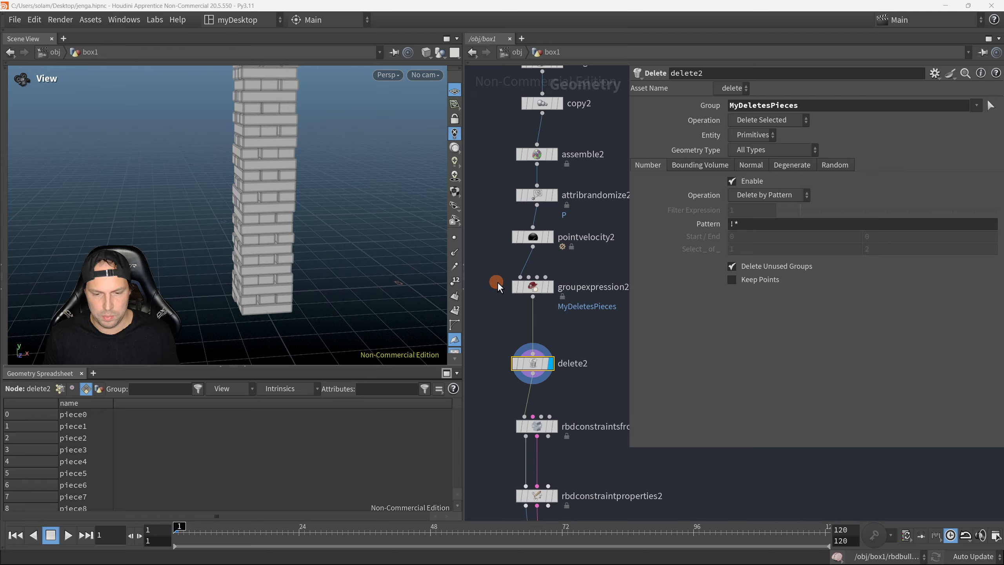
Step: Recheck the groupexpression2 settings, hide the parameters and move the constraint and rbdbulletsolver2 nodes further below delete2
{"action": "left_click", "coordinate": [513, 286]}
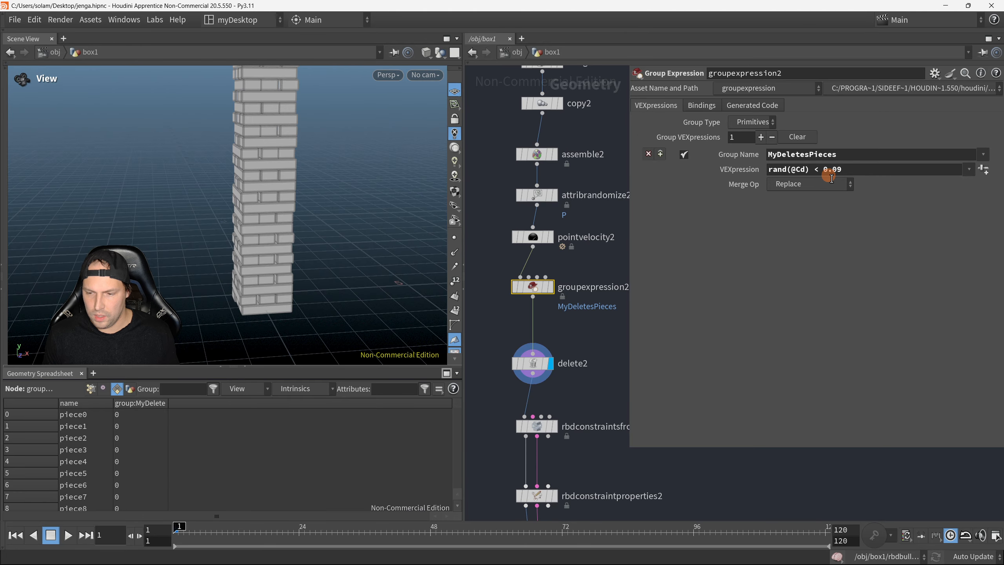
{"action": "left_click", "coordinate": [620, 330]}
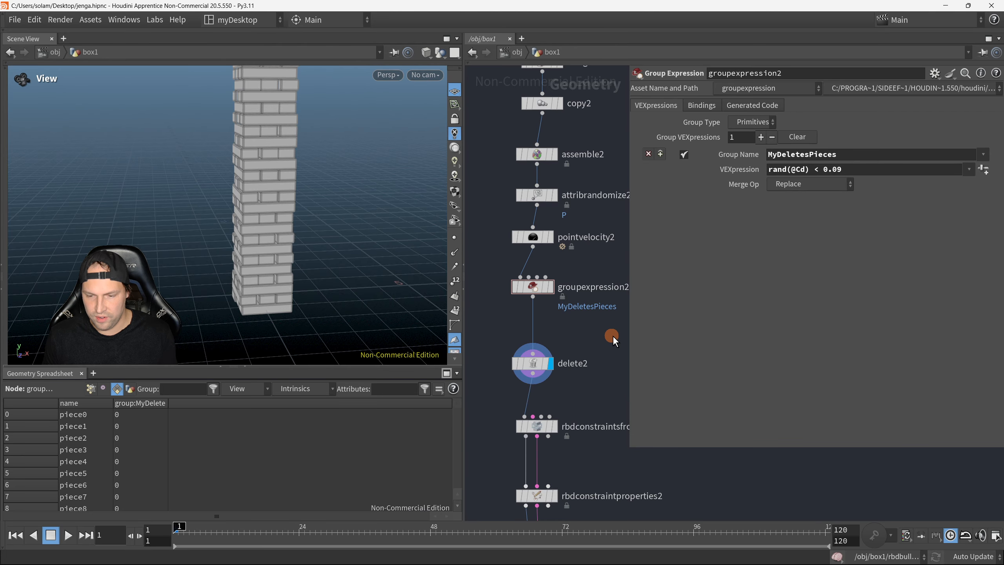
{"action": "key", "text": "p"}
{"action": "scroll", "coordinate": [628, 217], "scroll_direction": "down", "scroll_amount": 10}
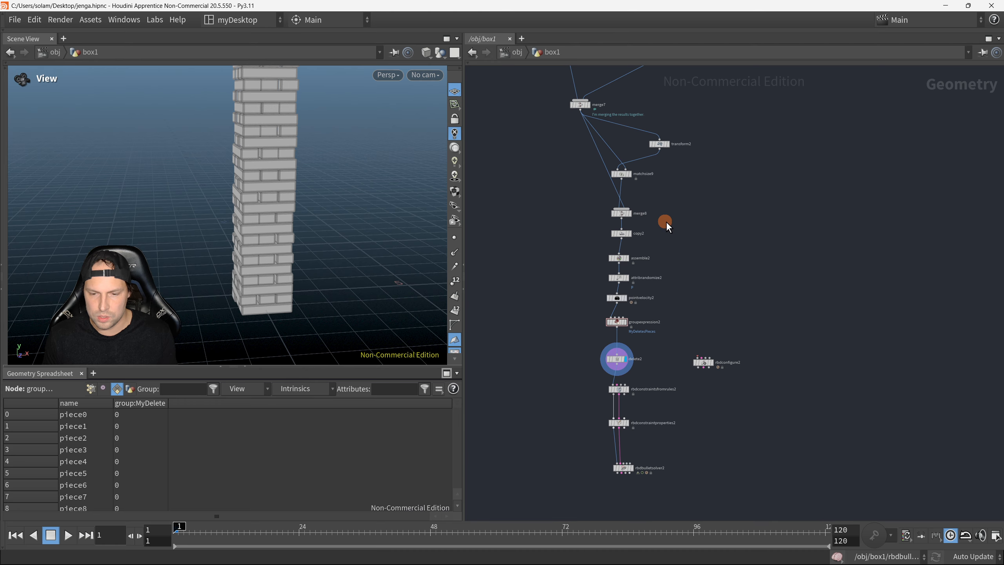
{"action": "scroll", "coordinate": [668, 340], "scroll_direction": "up", "scroll_amount": 8}
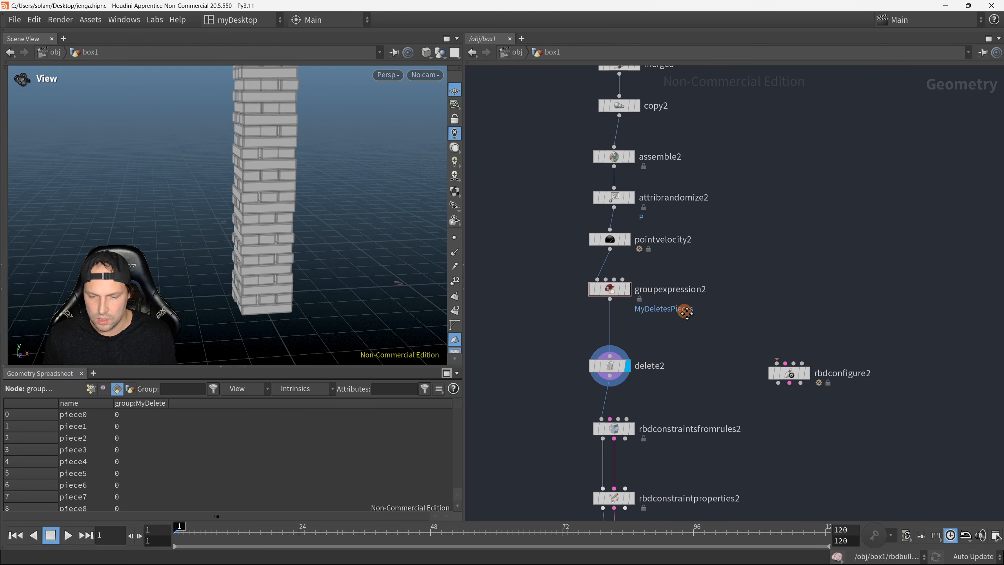
{"action": "middle_click_drag", "start_coordinate": [690, 366], "coordinate": [663, 130]}
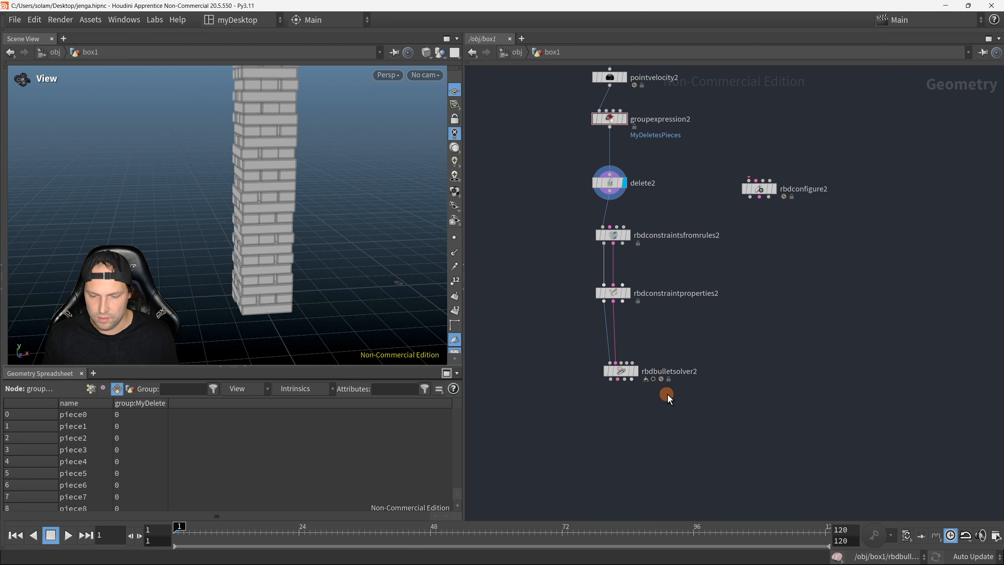
{"action": "left_click_drag", "start_coordinate": [692, 416], "coordinate": [617, 399]}
{"action": "middle_click_drag", "start_coordinate": [632, 253], "coordinate": [639, 426]}
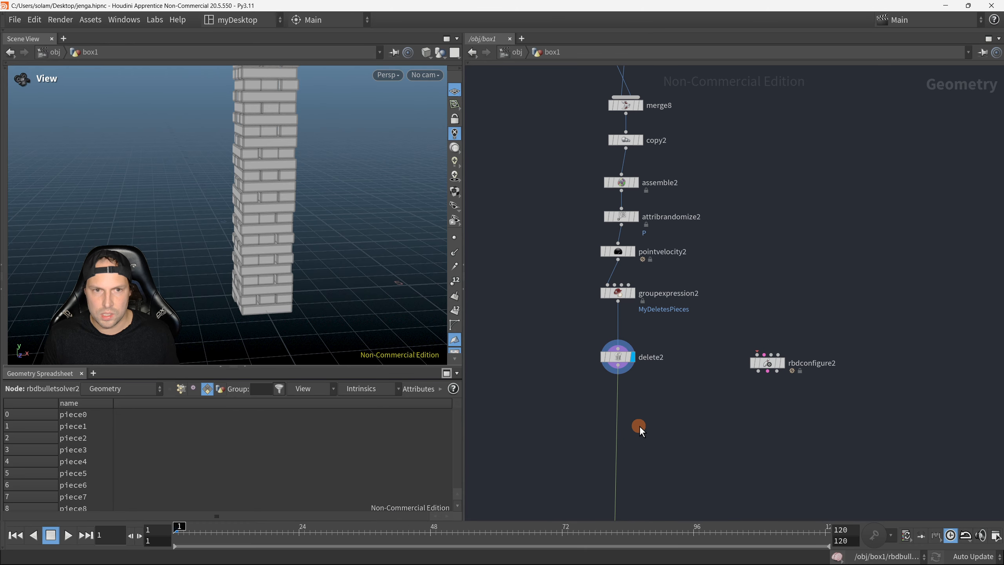
Step: Add a Color node beside pointvelocity2, unconnected to the tower's node chain
{"action": "scroll", "coordinate": [647, 408], "scroll_direction": "up", "scroll_amount": 3}
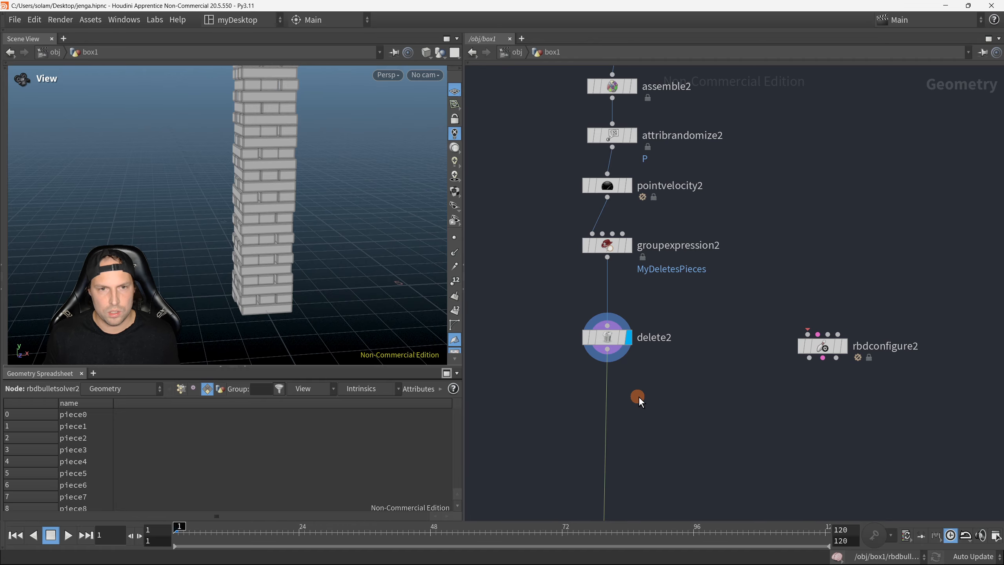
{"action": "middle_click_drag", "start_coordinate": [717, 404], "coordinate": [690, 367]}
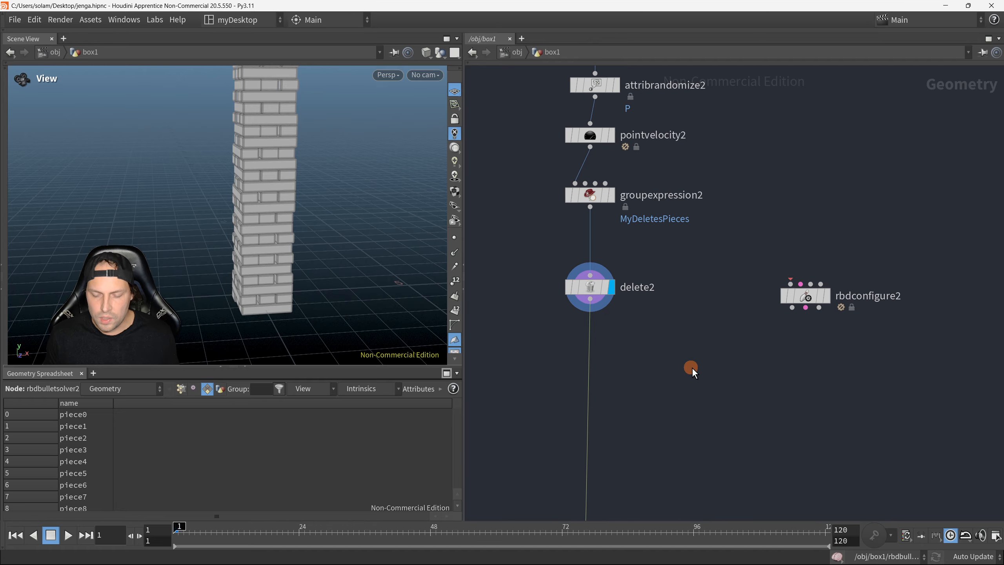
{"action": "key", "text": "Tab"}
{"action": "type", "text": "color"}
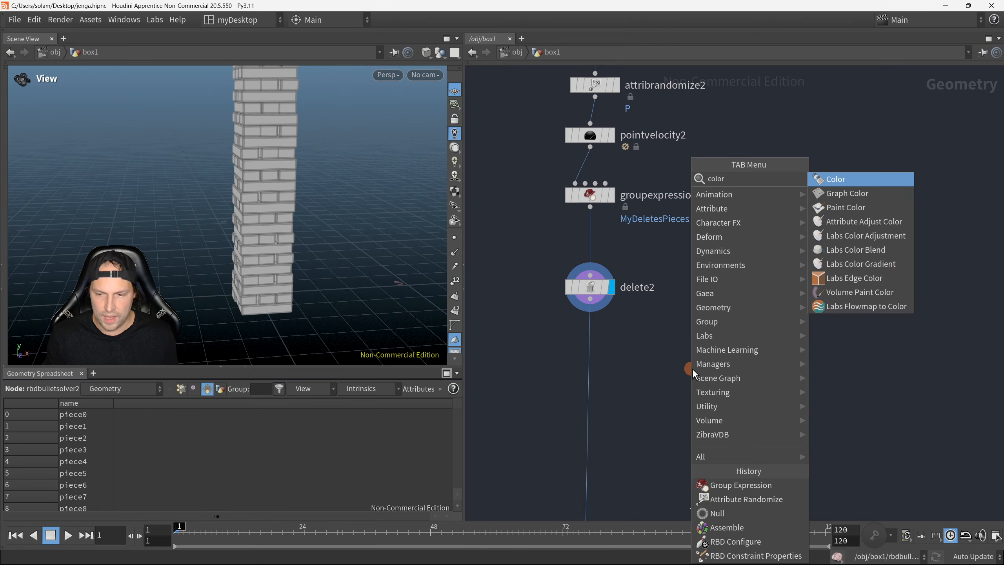
{"action": "left_click", "coordinate": [841, 176]}
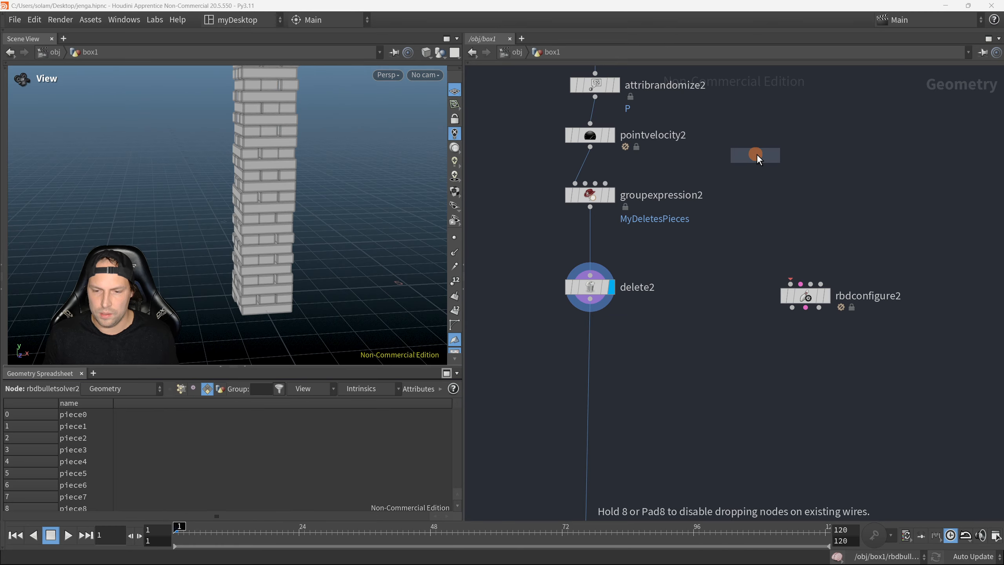
{"action": "left_click", "coordinate": [763, 136]}
{"action": "middle_click_drag", "start_coordinate": [807, 144], "coordinate": [816, 273]}
{"action": "scroll", "coordinate": [780, 283], "scroll_direction": "down", "scroll_amount": 1}
{"action": "middle_click_drag", "start_coordinate": [782, 319], "coordinate": [786, 354]}
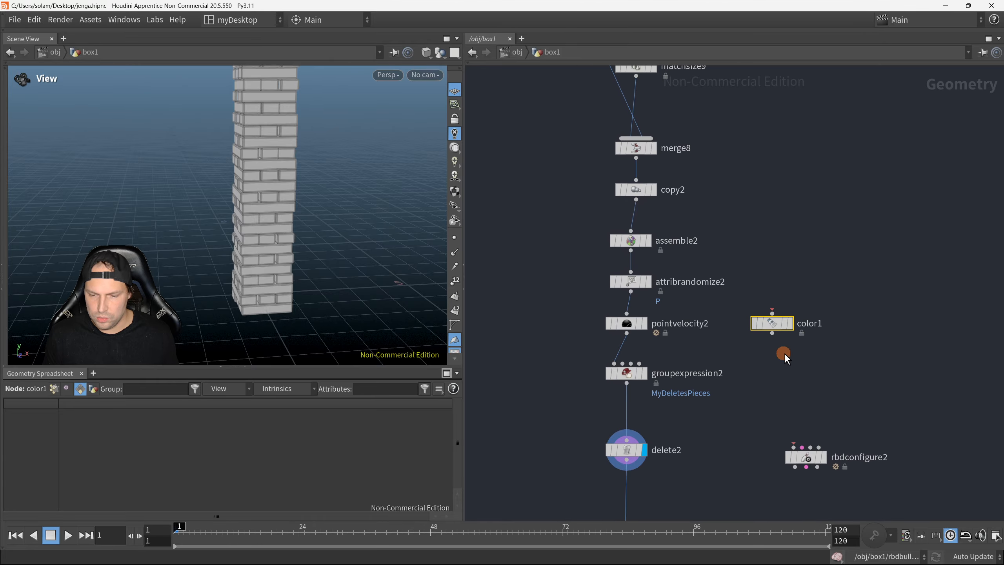
Step: Spread the chain apart below assemble2 and insert color1 between assemble2 and attribrandomize2
{"action": "left_click_drag", "start_coordinate": [712, 416], "coordinate": [630, 312]}
{"action": "left_click_drag", "start_coordinate": [675, 267], "coordinate": [635, 175]}
{"action": "left_click", "coordinate": [792, 334]}
{"action": "left_click_drag", "start_coordinate": [809, 285], "coordinate": [638, 281]}
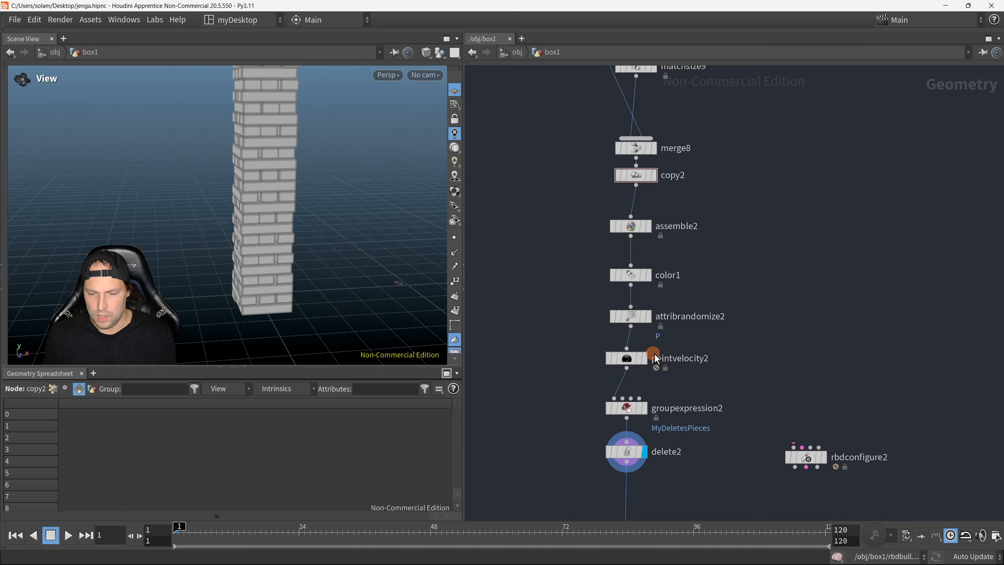
Step: Show the parameters of color1 and set its color type to Random from Attribute
{"action": "key", "text": "p"}
{"action": "left_click", "coordinate": [531, 238]}
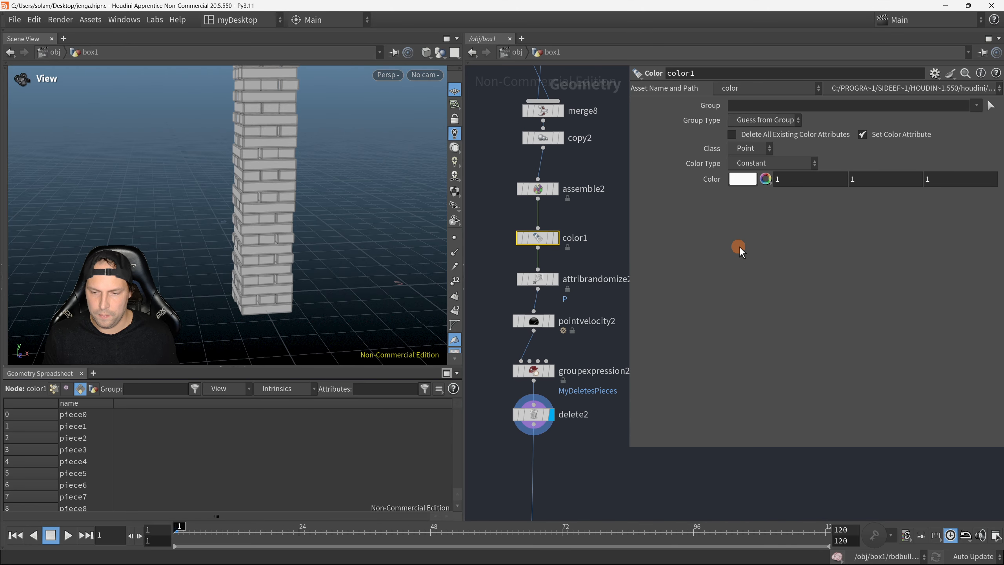
{"action": "left_click", "coordinate": [784, 161]}
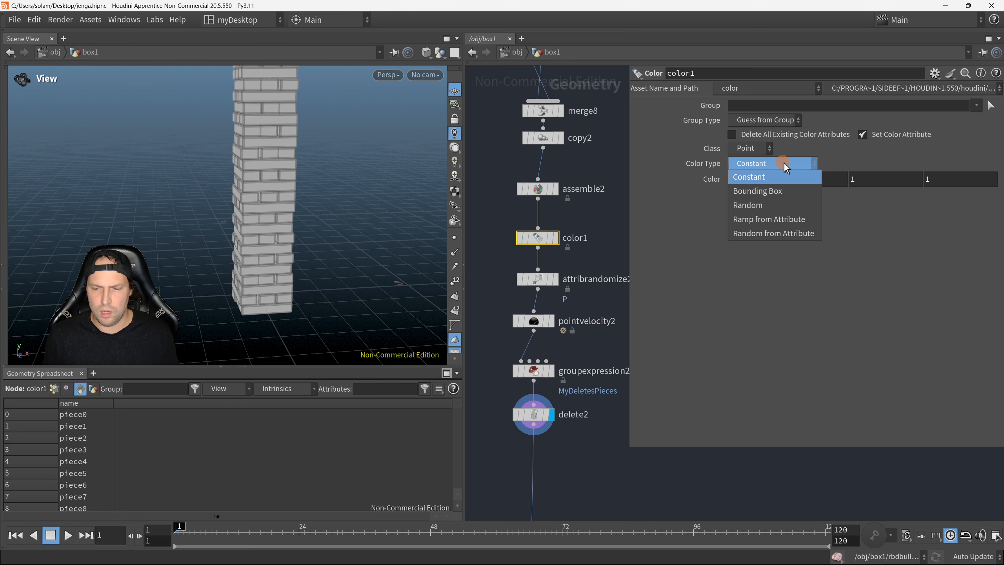
{"action": "left_click", "coordinate": [784, 234]}
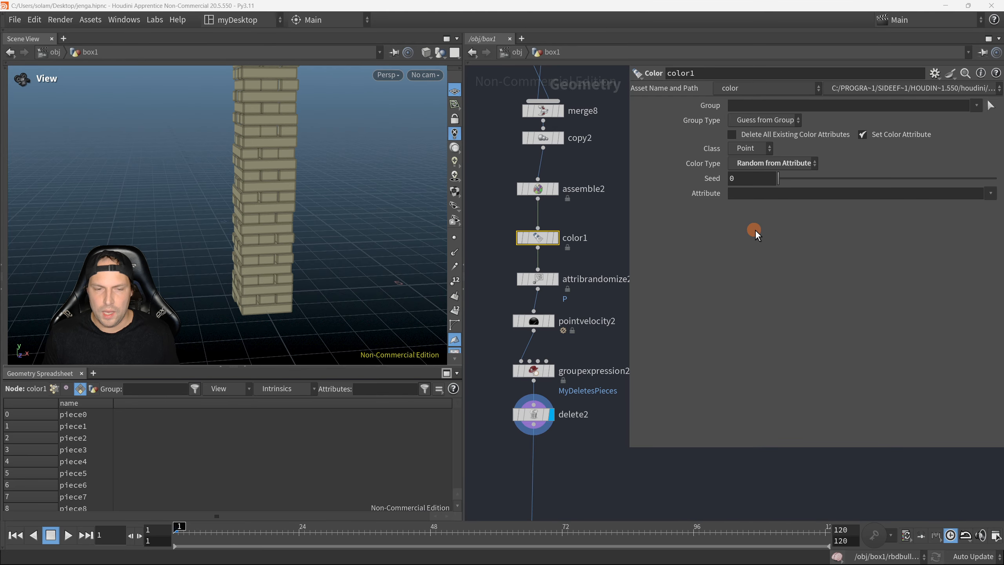
{"action": "scroll", "coordinate": [549, 255], "scroll_direction": "down", "scroll_amount": 5}
{"action": "middle_click", "coordinate": [559, 285]}
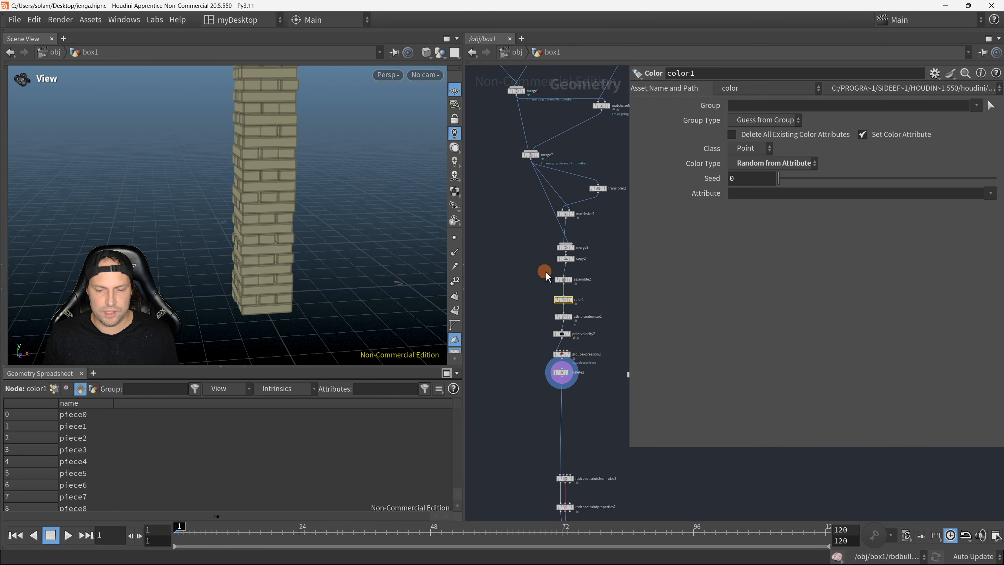
{"action": "scroll", "coordinate": [549, 279], "scroll_direction": "up", "scroll_amount": 4}
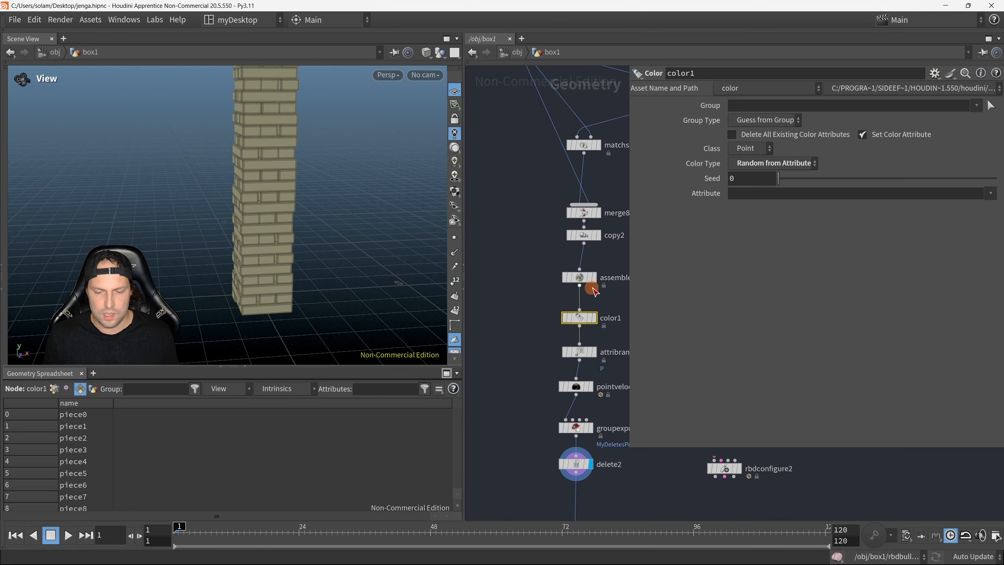
{"action": "middle_click", "coordinate": [580, 279]}
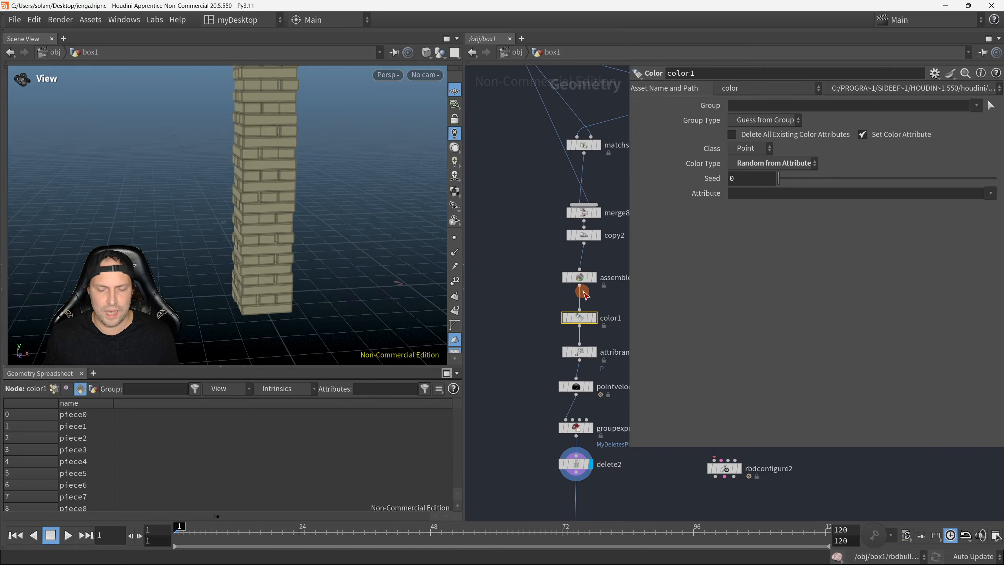
{"action": "scroll", "coordinate": [560, 298], "scroll_direction": "up", "scroll_amount": 1}
{"action": "key", "text": "p"}
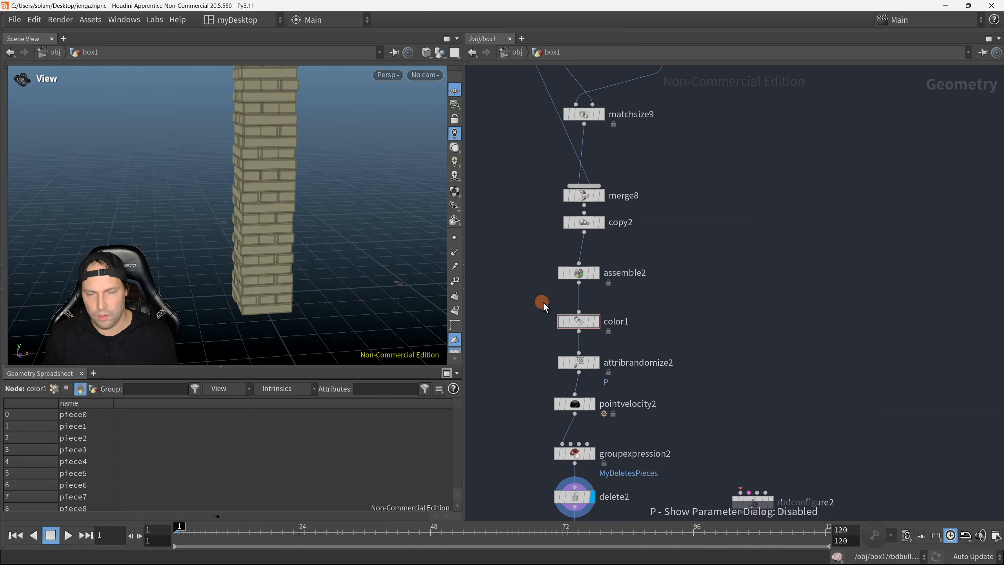
{"action": "key", "text": "p"}
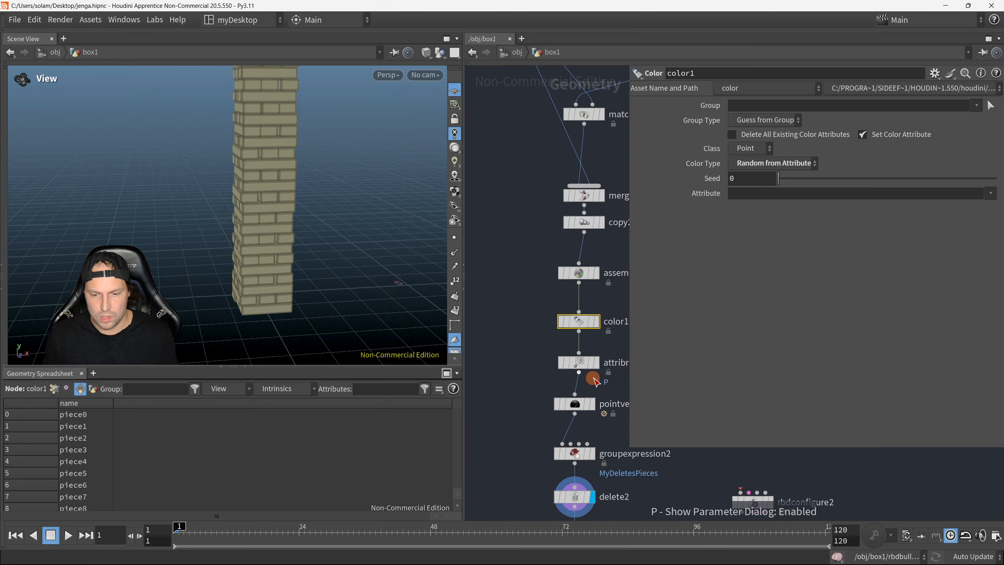
{"action": "middle_click_drag", "start_coordinate": [565, 316], "coordinate": [522, 251]}
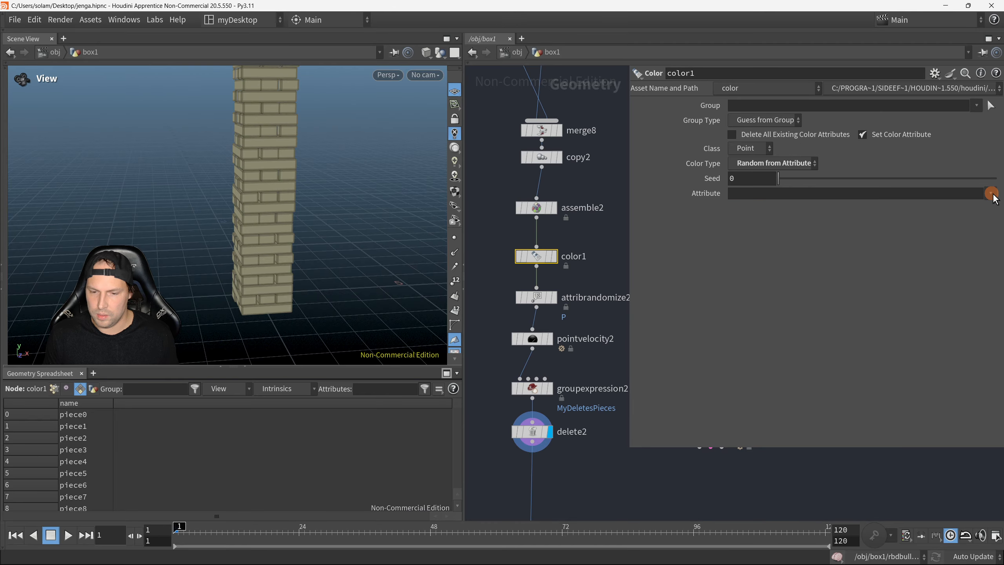
Step: Check the settings of assemble2 and set the class of color1 to Primitive
{"action": "left_click", "coordinate": [537, 208]}
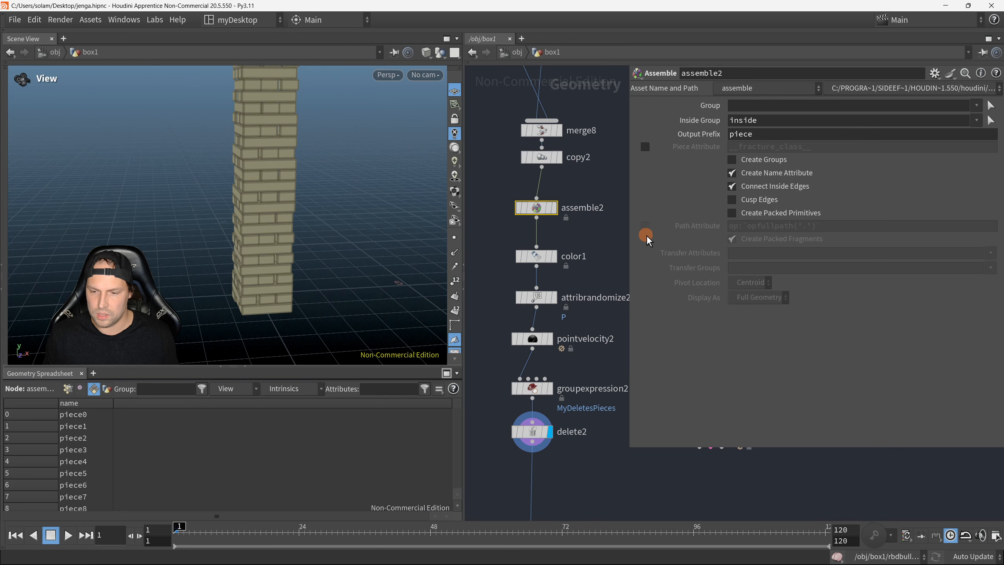
{"action": "left_click", "coordinate": [536, 255]}
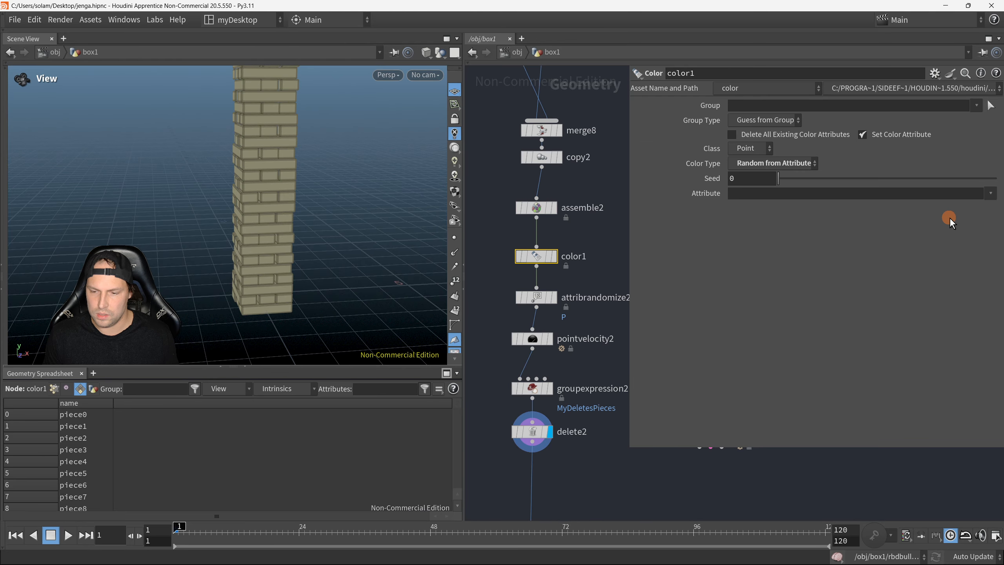
{"action": "left_click", "coordinate": [995, 193]}
{"action": "left_click", "coordinate": [995, 194]}
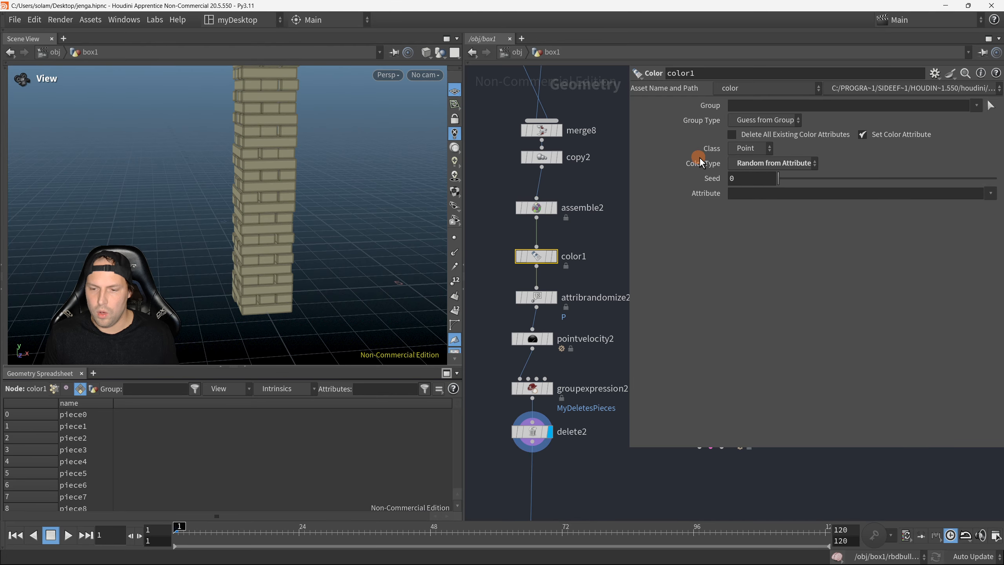
{"action": "left_click", "coordinate": [753, 149]}
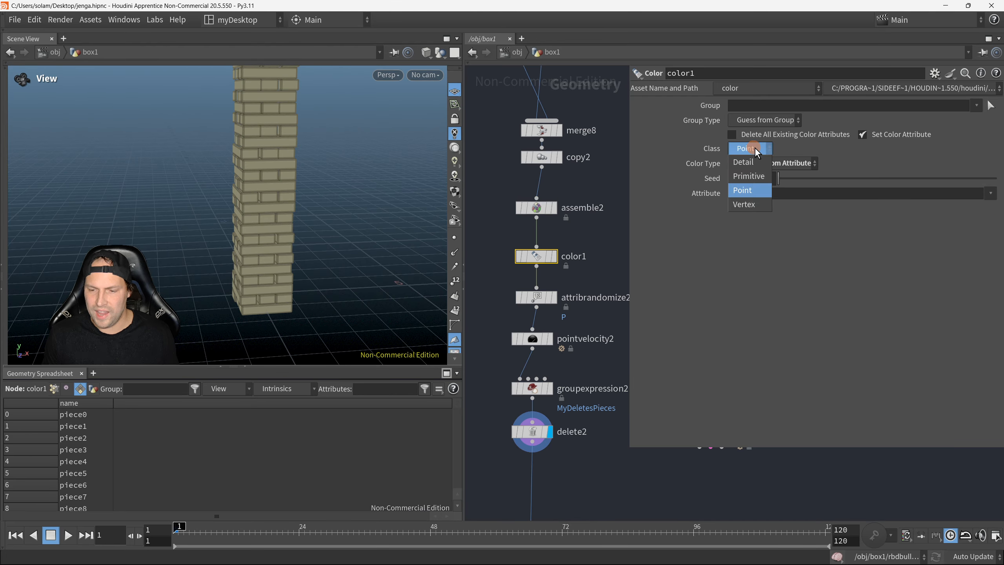
{"action": "left_click", "coordinate": [749, 176]}
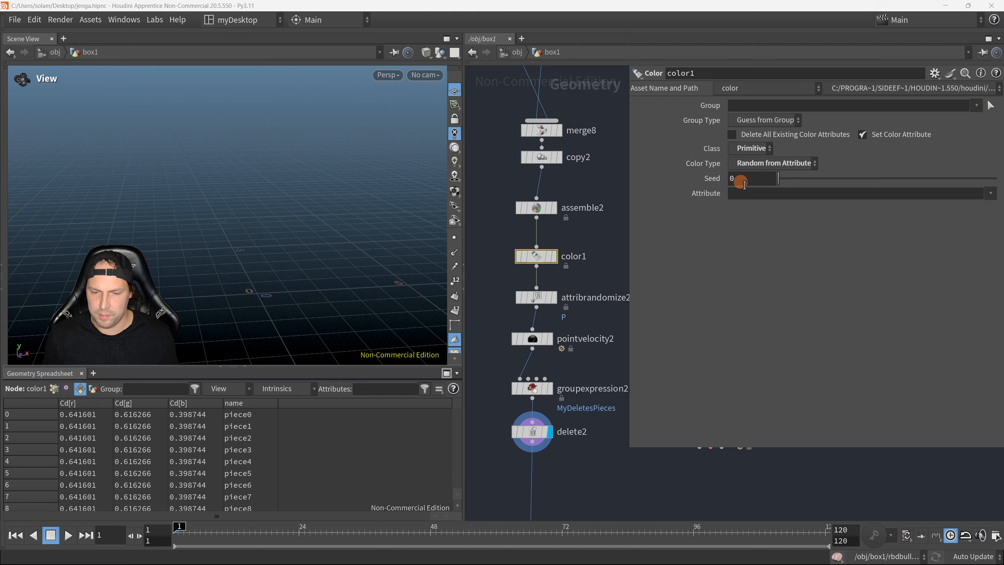
Step: Check assemble2's primitive attributes in the spreadsheet and set color1's attribute to name so each block gets its own colour
{"action": "left_click", "coordinate": [537, 210]}
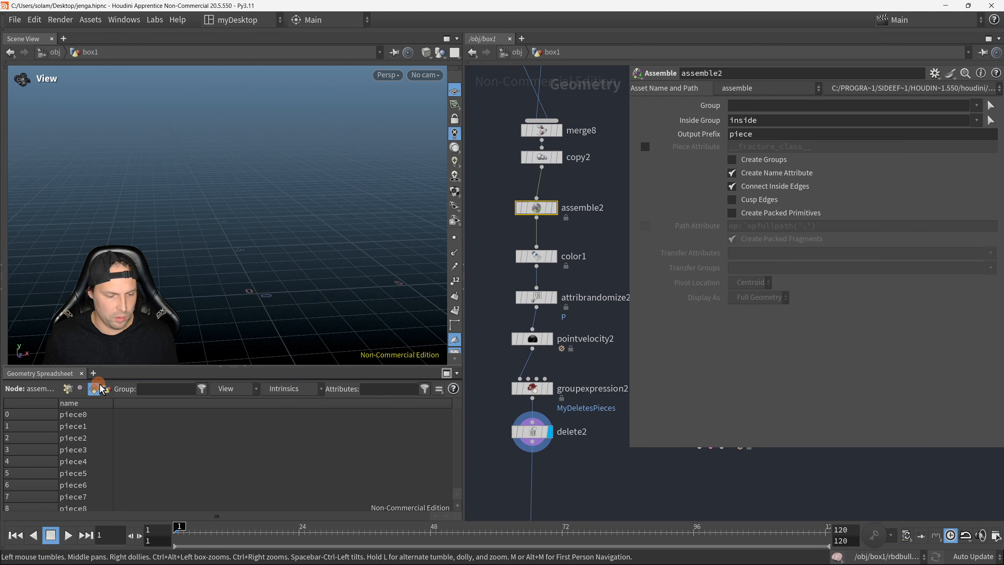
{"action": "left_click", "coordinate": [68, 389]}
{"action": "left_click", "coordinate": [93, 388]}
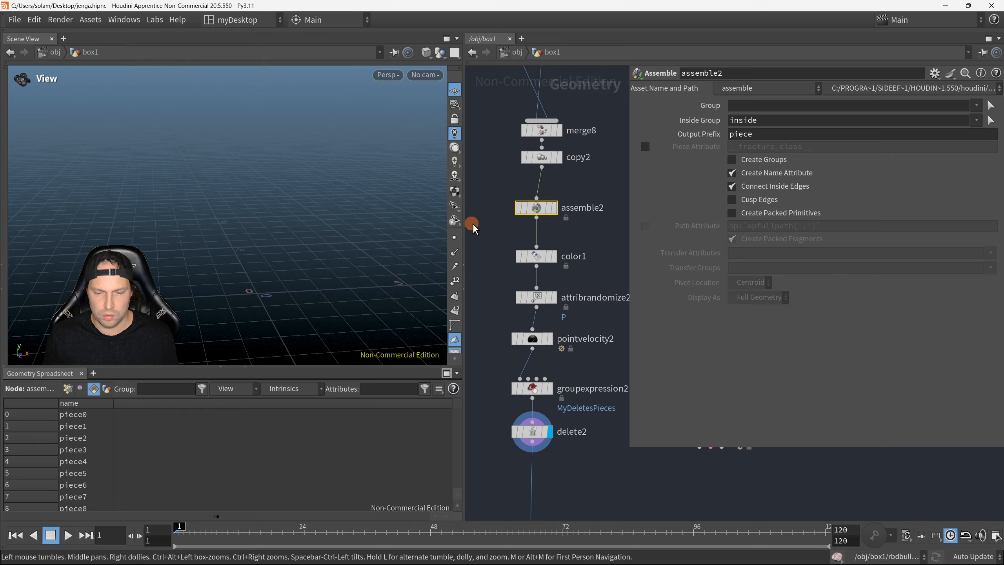
{"action": "left_click", "coordinate": [558, 245]}
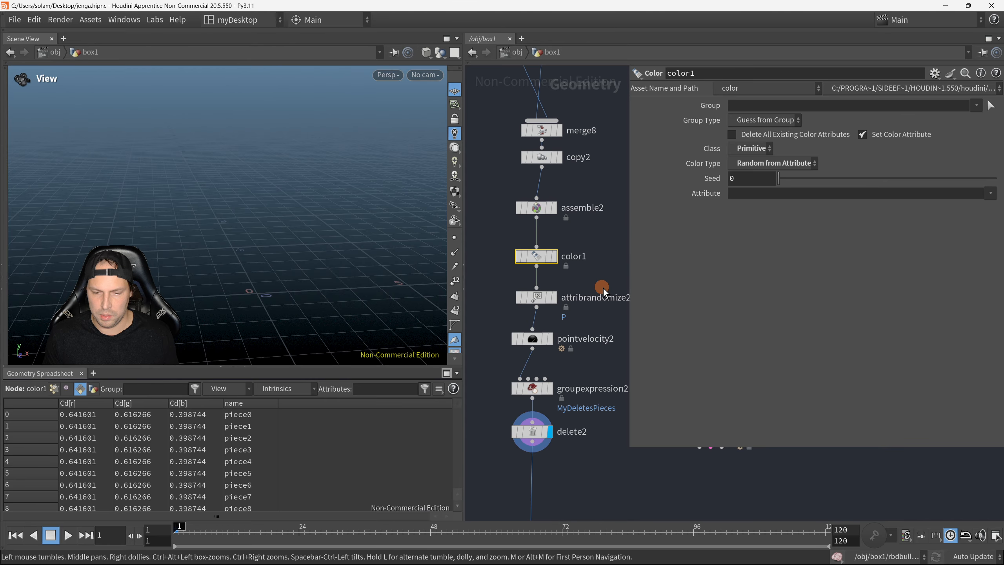
{"action": "left_click", "coordinate": [755, 149]}
{"action": "left_click", "coordinate": [759, 151]}
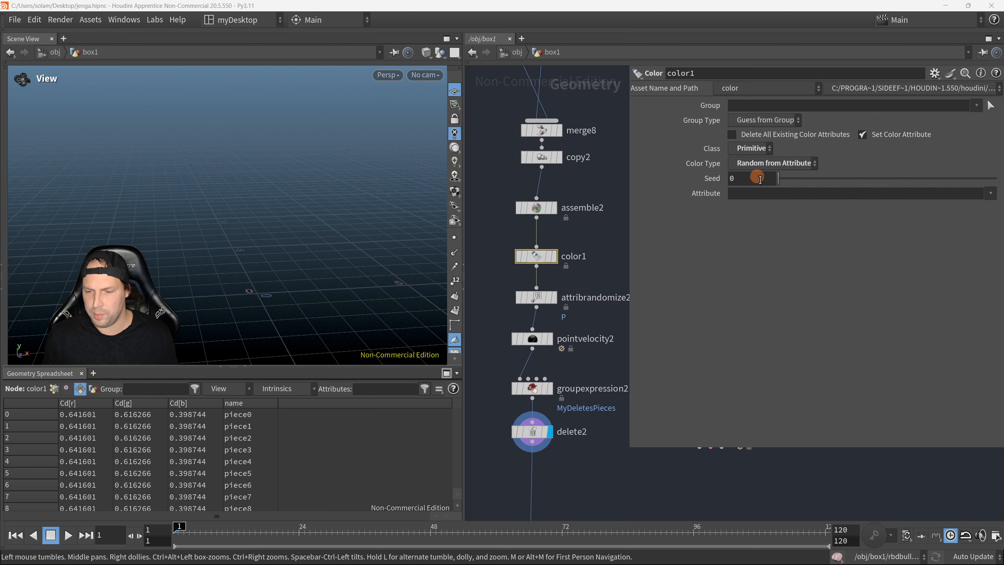
{"action": "left_click", "coordinate": [990, 193]}
{"action": "left_click", "coordinate": [980, 208]}
{"action": "left_click_drag", "start_coordinate": [285, 218], "coordinate": [341, 235]}
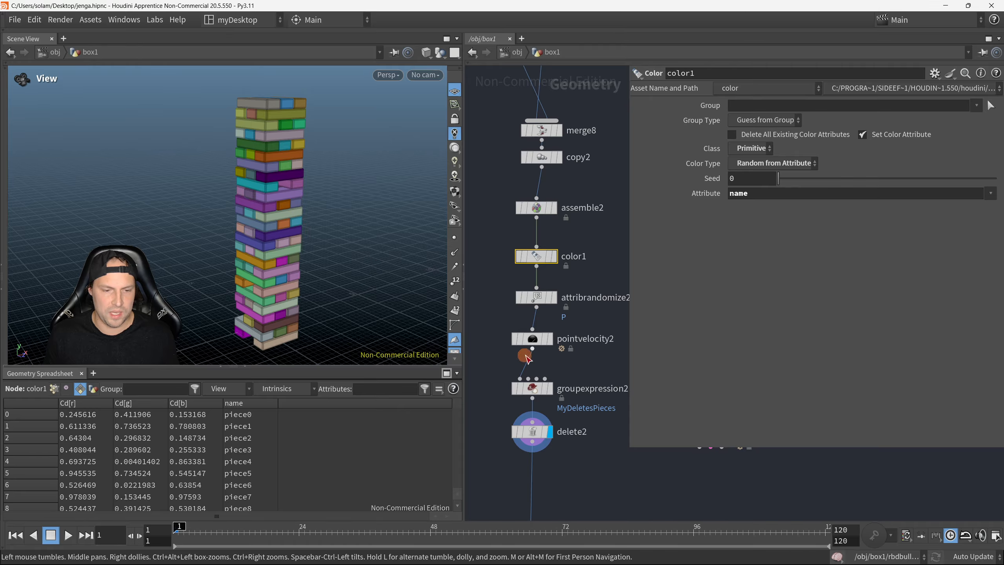
Step: Hide the parameters and move rbdconstraintsfromrules2, rbdconstraintproperties2 and rbdbulletsolver2 up close below delete2
{"action": "key", "text": "p"}
{"action": "middle_click_drag", "start_coordinate": [618, 454], "coordinate": [645, 264]}
{"action": "scroll", "coordinate": [635, 341], "scroll_direction": "down", "scroll_amount": 1}
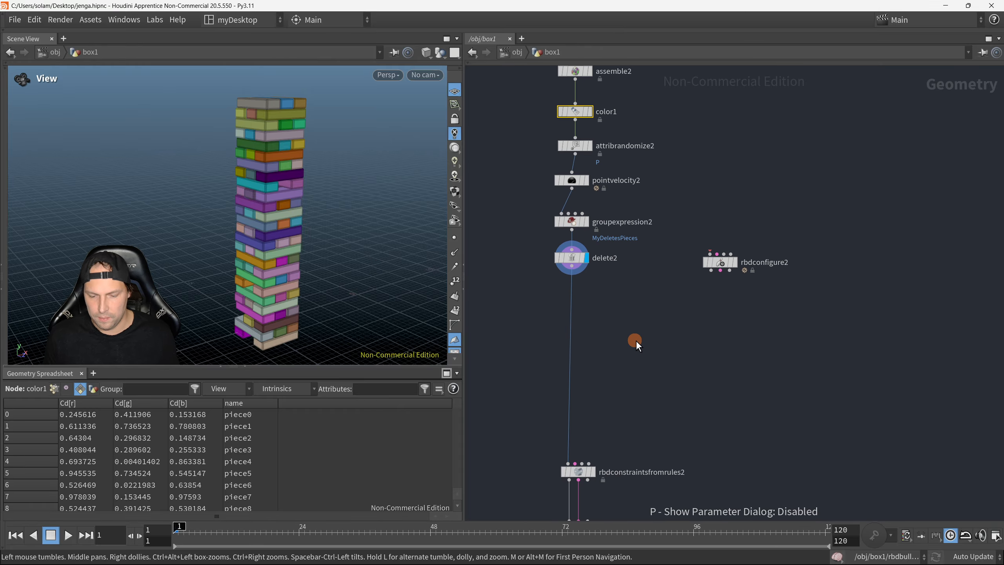
{"action": "scroll", "coordinate": [631, 403], "scroll_direction": "down", "scroll_amount": 4}
{"action": "middle_click_drag", "start_coordinate": [630, 407], "coordinate": [624, 337]}
{"action": "scroll", "coordinate": [641, 451], "scroll_direction": "up", "scroll_amount": 3}
{"action": "left_click_drag", "start_coordinate": [626, 462], "coordinate": [557, 164]}
{"action": "middle_click_drag", "start_coordinate": [684, 196], "coordinate": [723, 385]}
{"action": "scroll", "coordinate": [722, 385], "scroll_direction": "down", "scroll_amount": 1}
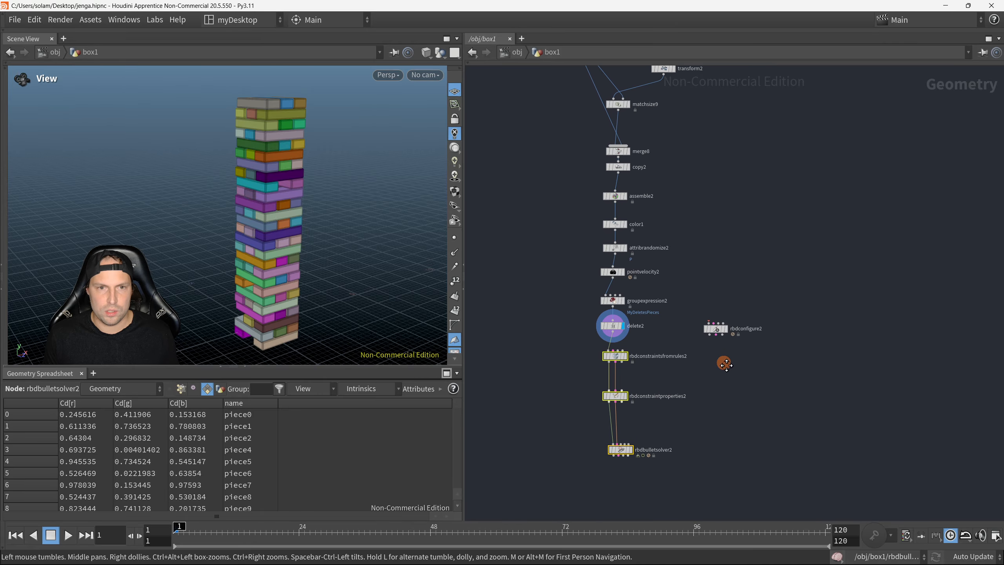
Step: Cut the unconnected rbdconfigure2 node out of the network
{"action": "left_click", "coordinate": [716, 330]}
{"action": "scroll", "coordinate": [724, 286], "scroll_direction": "up", "scroll_amount": 1}
{"action": "middle_click_drag", "start_coordinate": [723, 286], "coordinate": [739, 318]}
{"action": "scroll", "coordinate": [738, 318], "scroll_direction": "up", "scroll_amount": 1}
{"action": "left_click", "coordinate": [764, 443]}
{"action": "key", "text": "ctrl+x"}
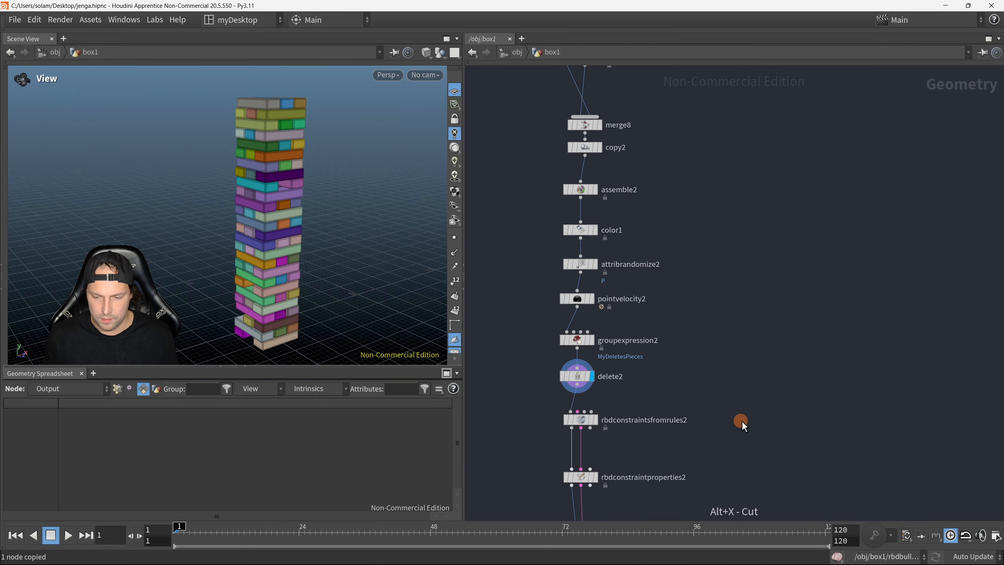
Step: Display the output of rbdbulletsolver2 at the end of the tower's node chain
{"action": "scroll", "coordinate": [756, 338], "scroll_direction": "down", "scroll_amount": 5}
{"action": "scroll", "coordinate": [711, 345], "scroll_direction": "down", "scroll_amount": 1}
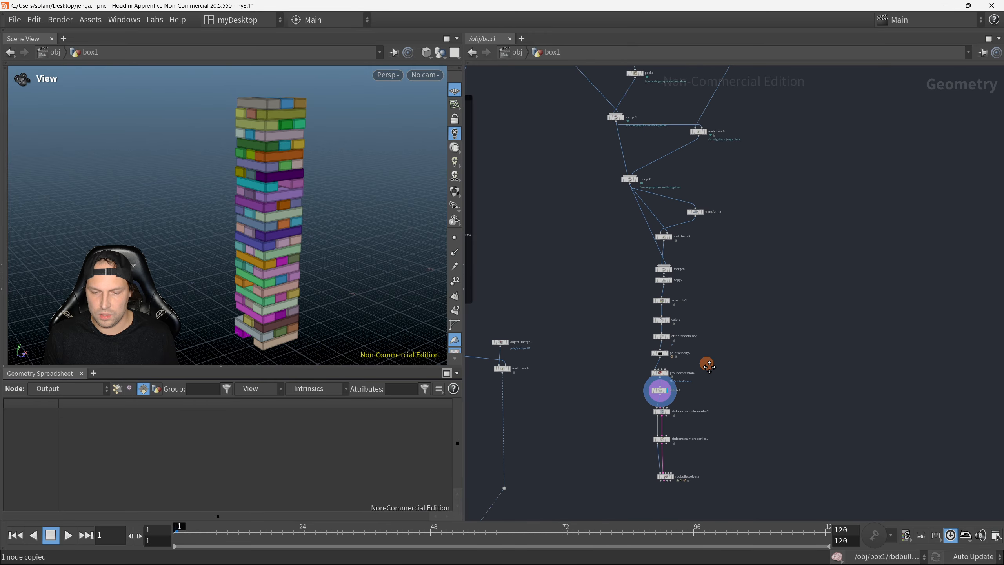
{"action": "middle_click_drag", "start_coordinate": [706, 364], "coordinate": [696, 298]}
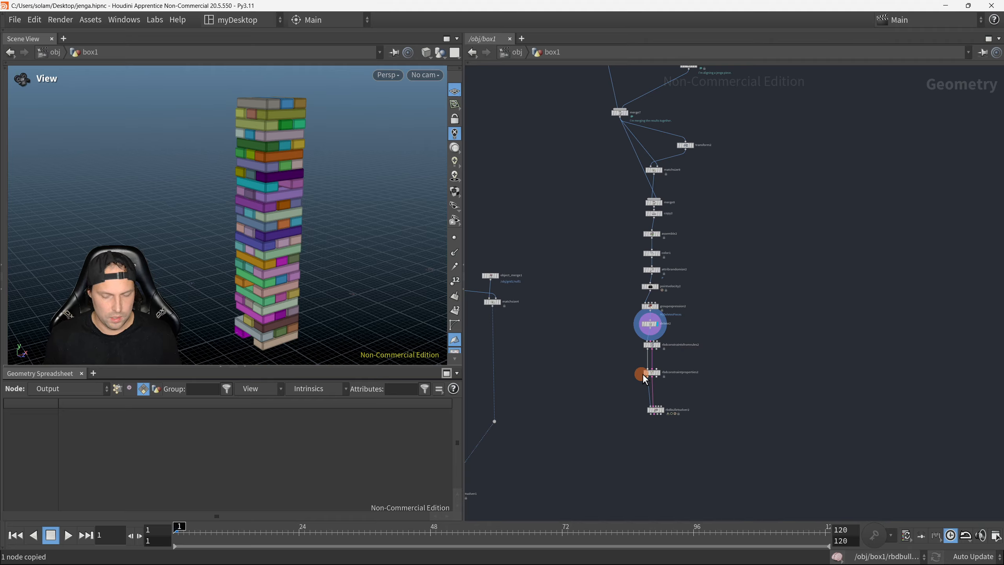
{"action": "scroll", "coordinate": [643, 379], "scroll_direction": "down", "scroll_amount": 1}
{"action": "scroll", "coordinate": [628, 412], "scroll_direction": "up", "scroll_amount": 2}
{"action": "key", "text": "r"}
{"action": "left_click_drag", "start_coordinate": [613, 386], "coordinate": [705, 414]}
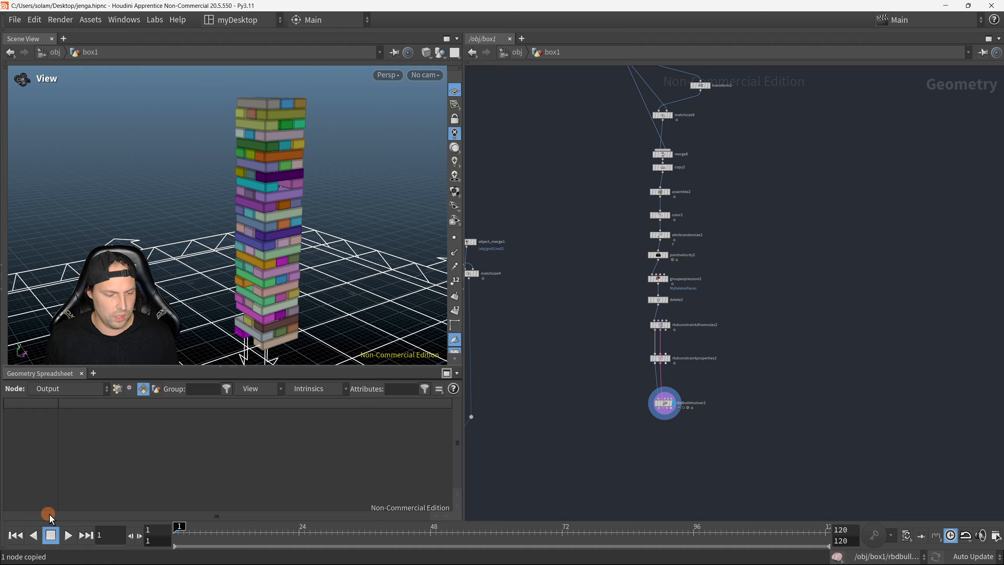
Step: Play the coloured tower's simulation, watch it from several angles and stop at frame 63
{"action": "scroll", "coordinate": [257, 244], "scroll_direction": "down", "scroll_amount": 3}
{"action": "middle_click_drag", "start_coordinate": [258, 244], "coordinate": [255, 205]}
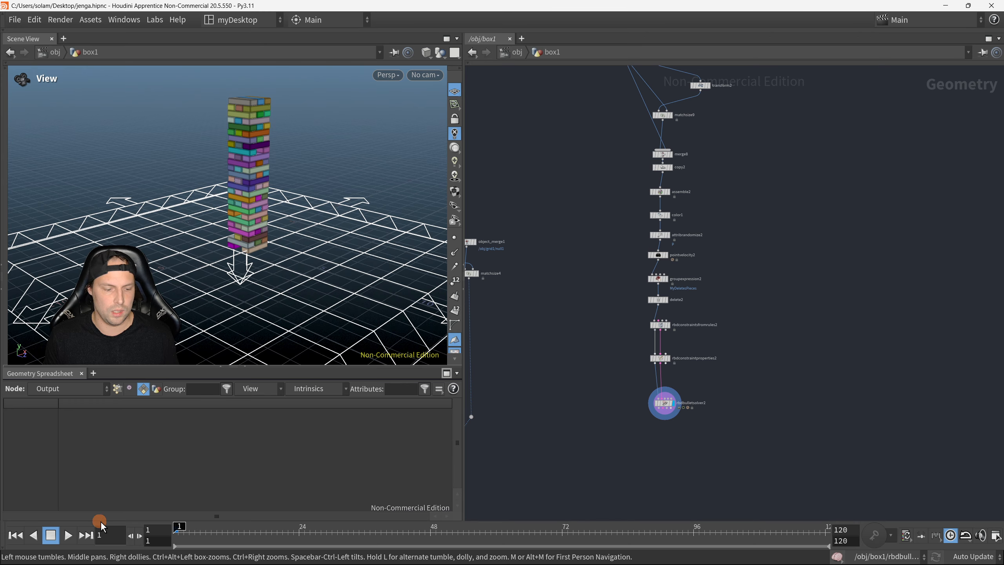
{"action": "left_click", "coordinate": [69, 535]}
{"action": "left_click_drag", "start_coordinate": [228, 250], "coordinate": [288, 250]}
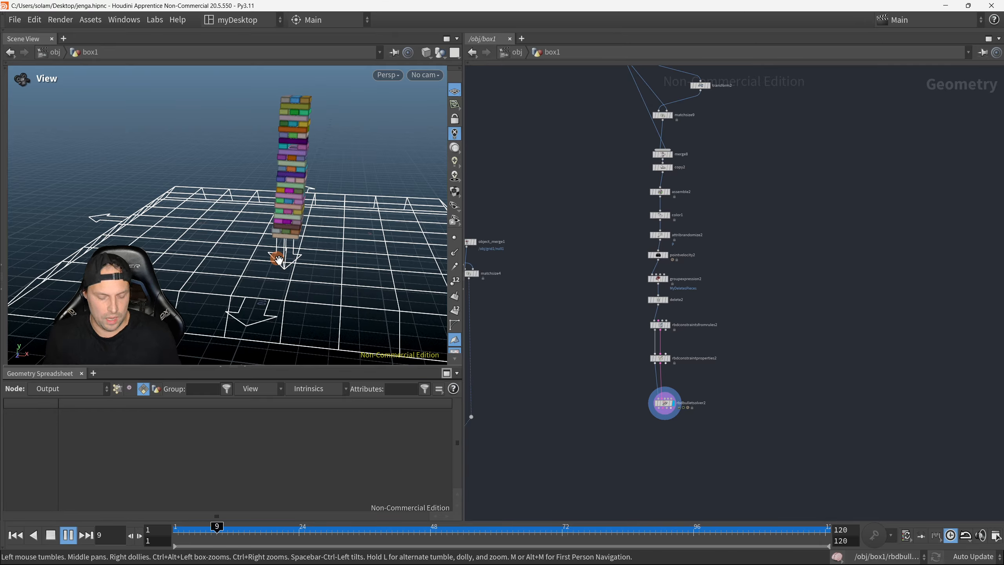
{"action": "mouse_move", "coordinate": [358, 186]}
{"action": "left_mouse_down"}
{"action": "mouse_move", "coordinate": [359, 173]}
{"action": "mouse_move", "coordinate": [335, 173]}
{"action": "mouse_move", "coordinate": [341, 196]}
{"action": "left_mouse_up"}
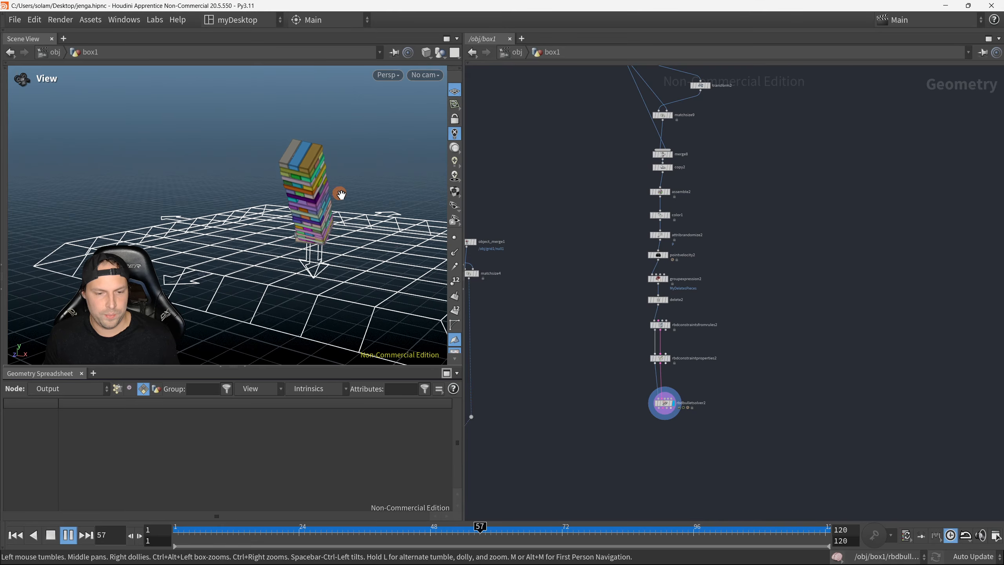
{"action": "mouse_move", "coordinate": [326, 237]}
{"action": "left_mouse_down"}
{"action": "mouse_move", "coordinate": [369, 258]}
{"action": "mouse_move", "coordinate": [343, 226]}
{"action": "mouse_move", "coordinate": [336, 240]}
{"action": "left_mouse_up"}
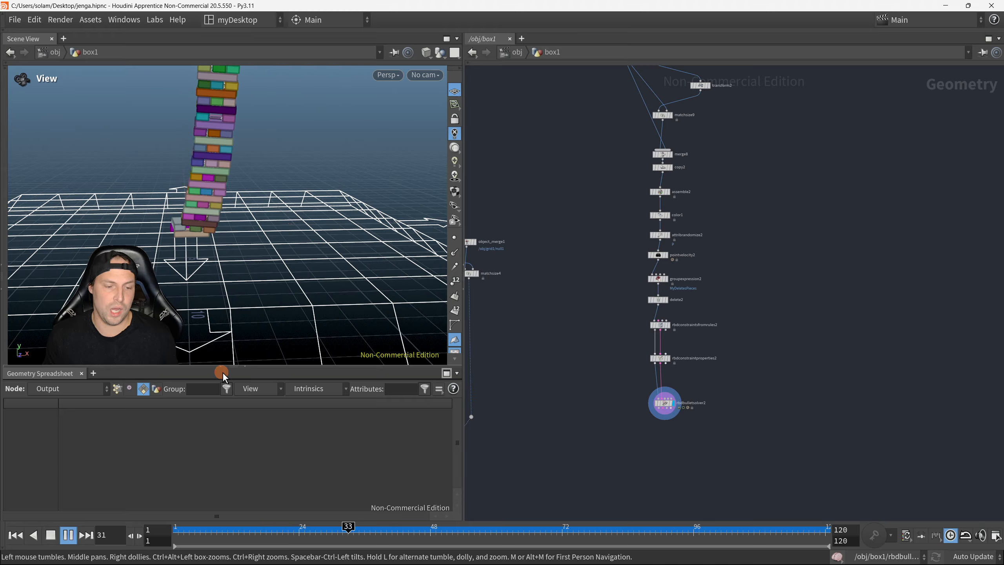
{"action": "left_click", "coordinate": [71, 534]}
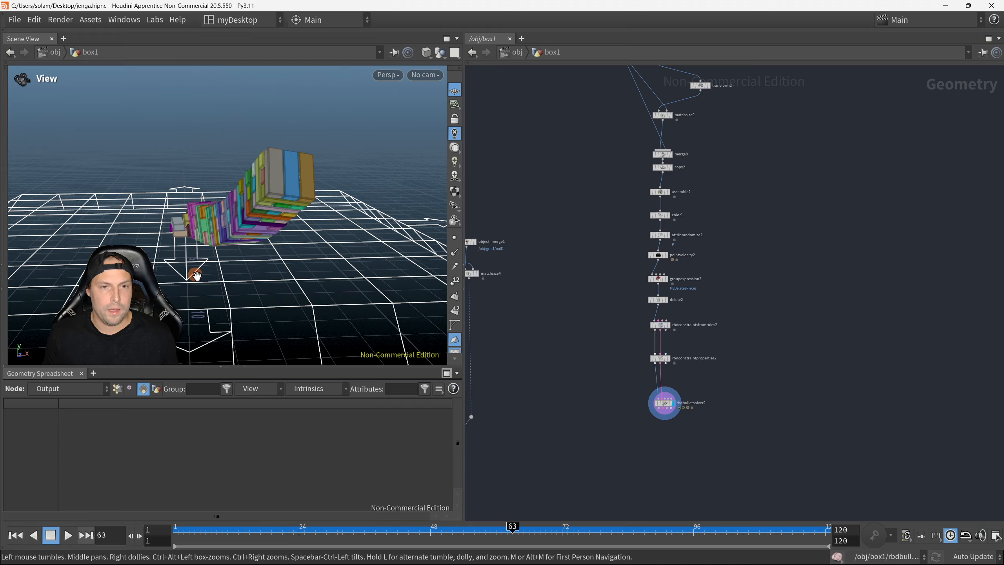
Step: Scrub the simulation to frame 69 and back to frame 58 to examine how the tower topples
{"action": "left_click_drag", "start_coordinate": [191, 250], "coordinate": [245, 254]}
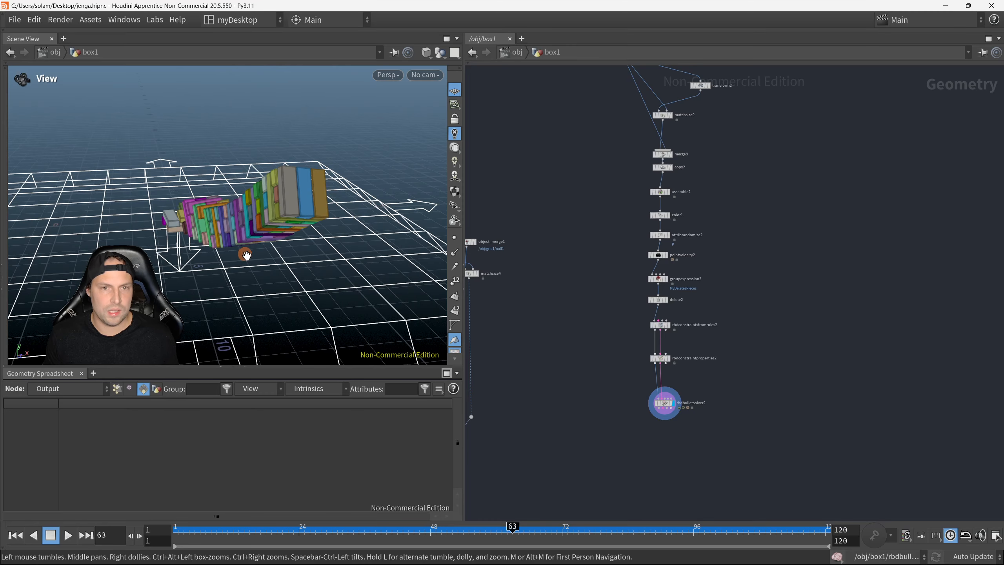
{"action": "left_click_drag", "start_coordinate": [513, 529], "coordinate": [545, 523]}
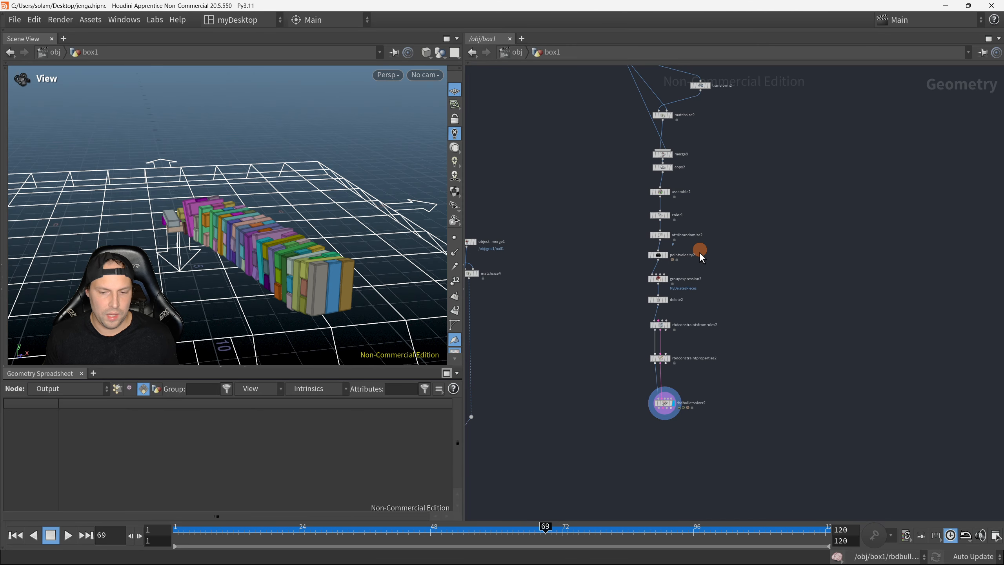
{"action": "middle_click_drag", "start_coordinate": [723, 202], "coordinate": [712, 340]}
{"action": "right_click_drag", "start_coordinate": [711, 341], "coordinate": [685, 316]}
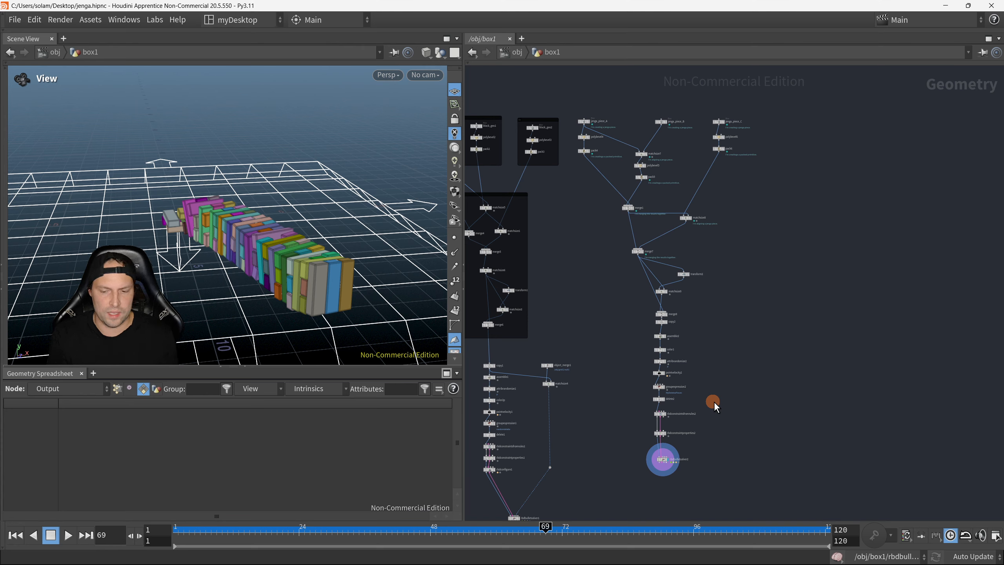
{"action": "left_click_drag", "start_coordinate": [518, 528], "coordinate": [485, 527]}
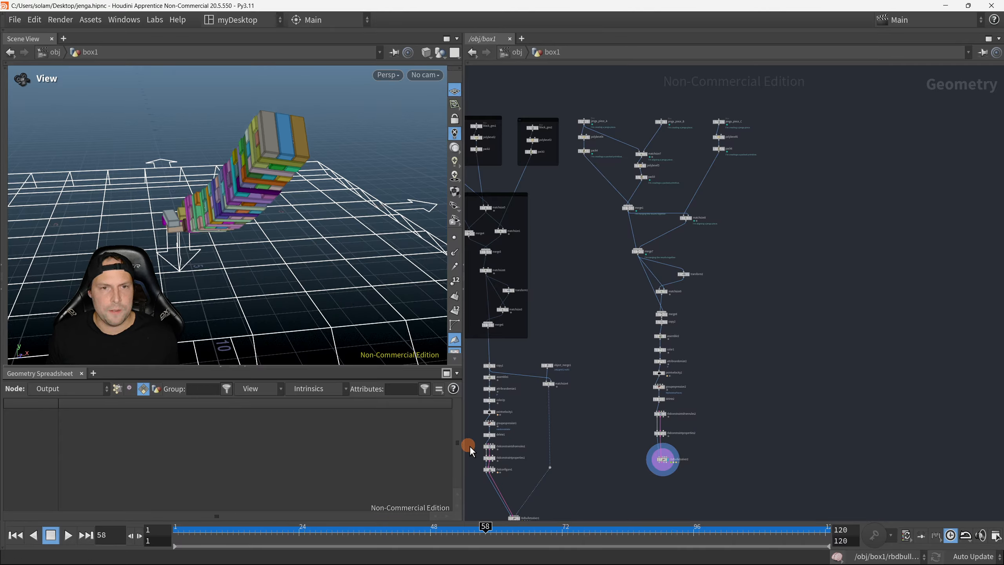
Step: Return the timeline to frame 1 and examine the standing coloured tower from different angles
{"action": "left_click_drag", "start_coordinate": [260, 194], "coordinate": [241, 125]}
{"action": "left_click_drag", "start_coordinate": [243, 231], "coordinate": [250, 288]}
{"action": "left_click", "coordinate": [20, 535]}
{"action": "left_click_drag", "start_coordinate": [236, 194], "coordinate": [334, 271]}
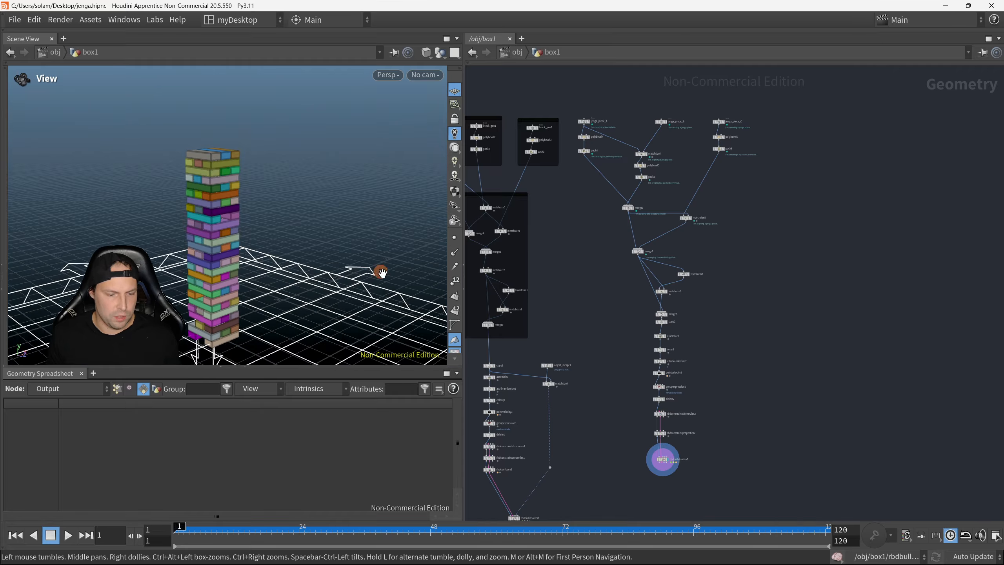
{"action": "middle_click_drag", "start_coordinate": [231, 239], "coordinate": [242, 220]}
{"action": "scroll", "coordinate": [243, 219], "scroll_direction": "up", "scroll_amount": 3}
{"action": "left_click_drag", "start_coordinate": [245, 218], "coordinate": [290, 238]}
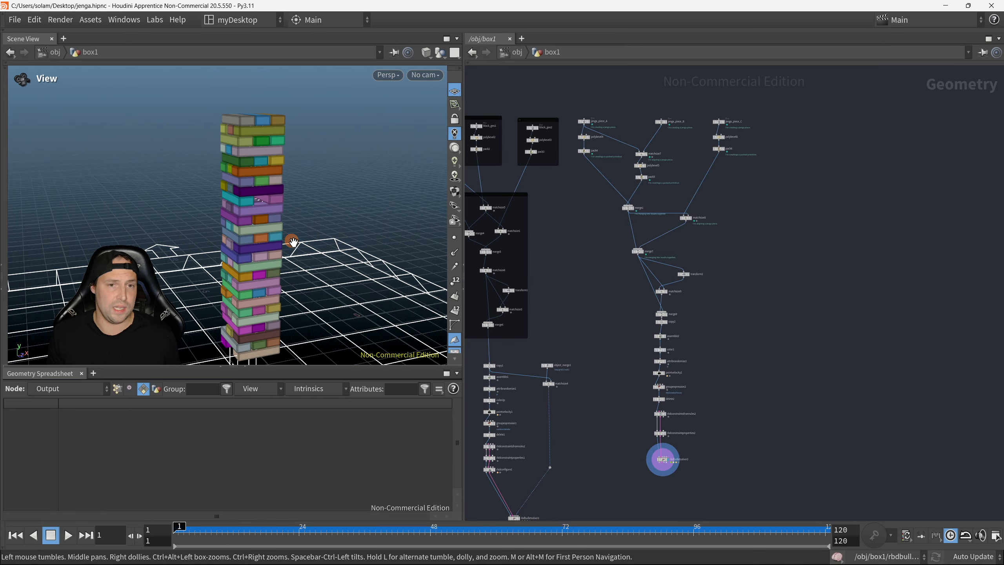